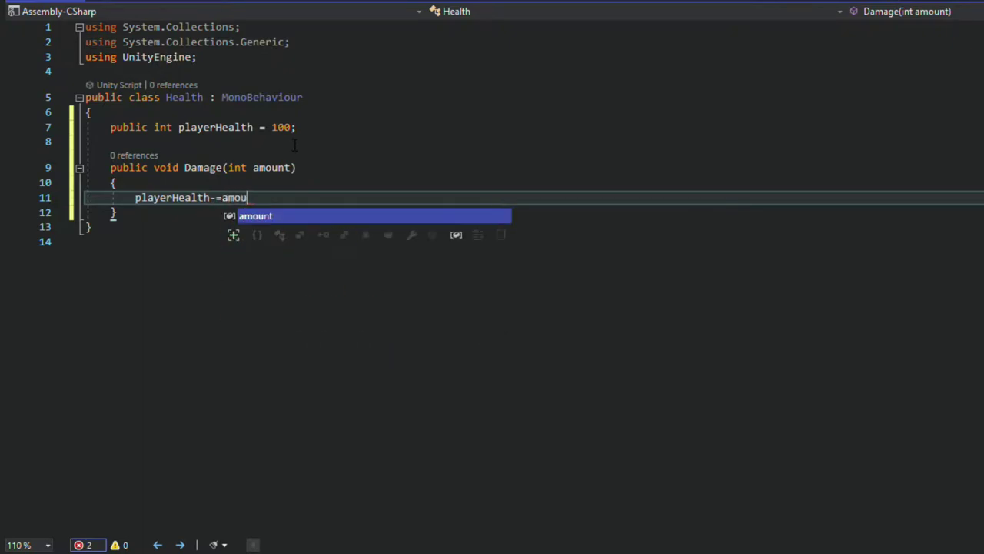
Step: Open a new line below the Damage method in the Health class, leaving one blank line between
key(Down)
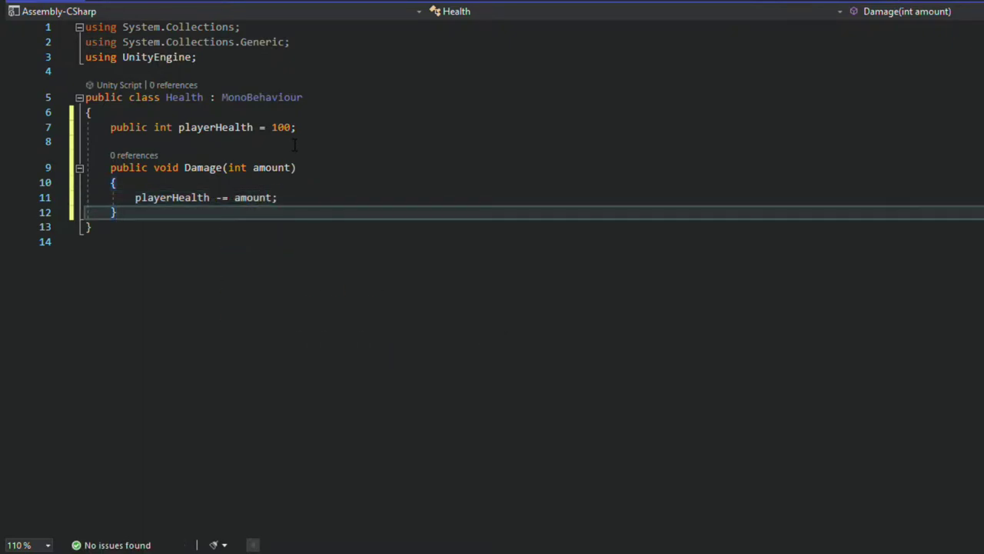
key(Return)
key(Return)
text(public )
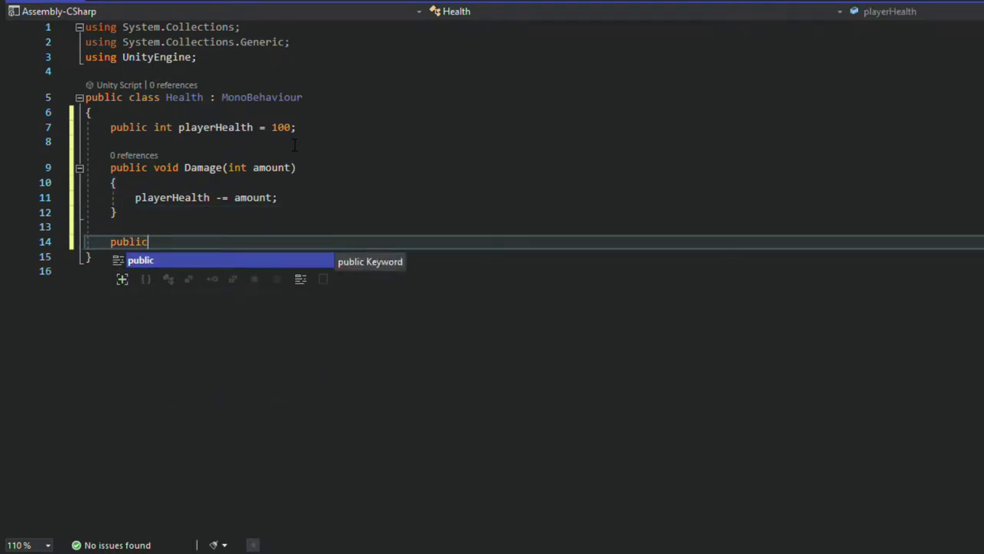
text(void)
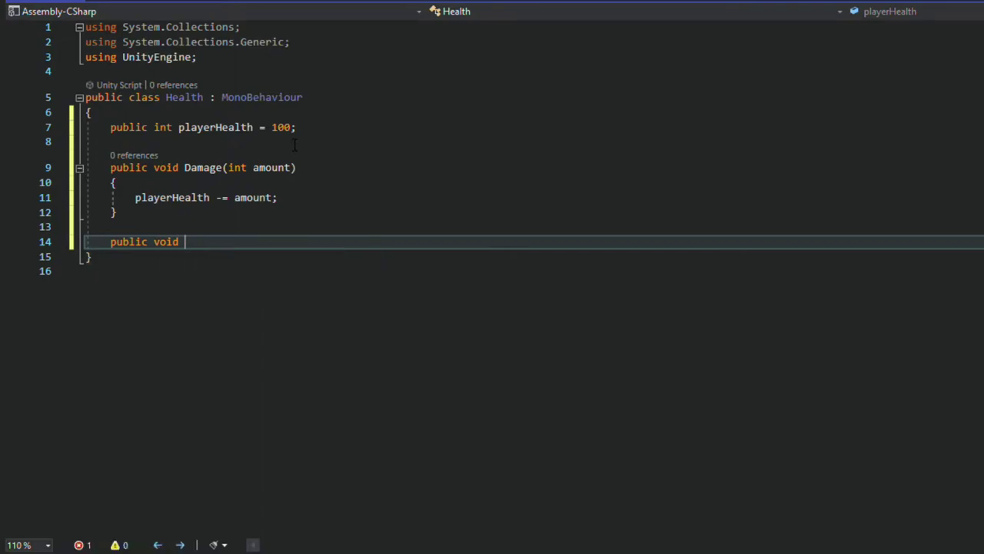
key(BackSpace)
key(BackSpace)
key(BackSpace)
key(BackSpace)
key(BackSpace)
key(BackSpace)
key(BackSpace)
key(BackSpace)
key(BackSpace)
key(BackSpace)
key(BackSpace)
key(BackSpace)
Step: Add a private void Update() method containing an if condition that checks playerHealth <= 0
text(Up)
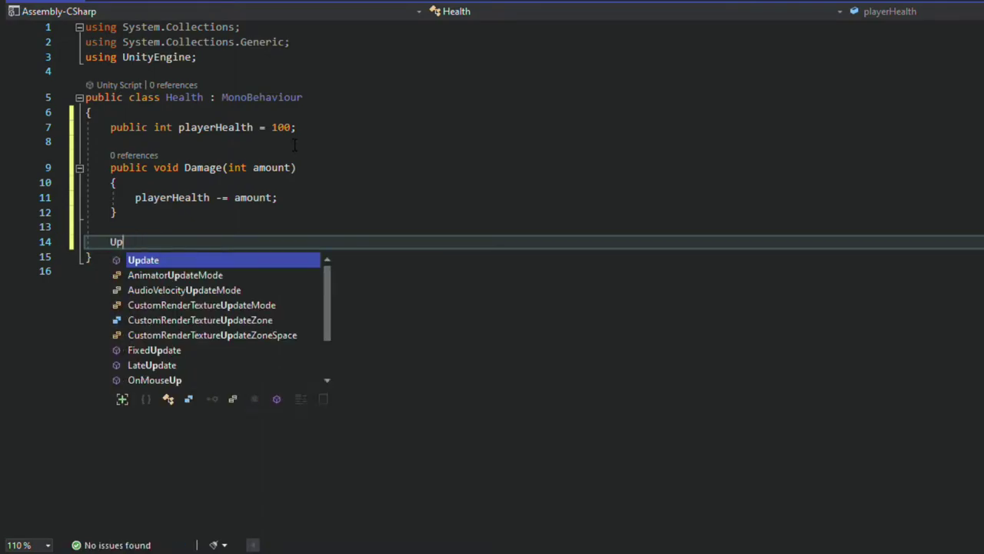
key(Tab)
text(if)
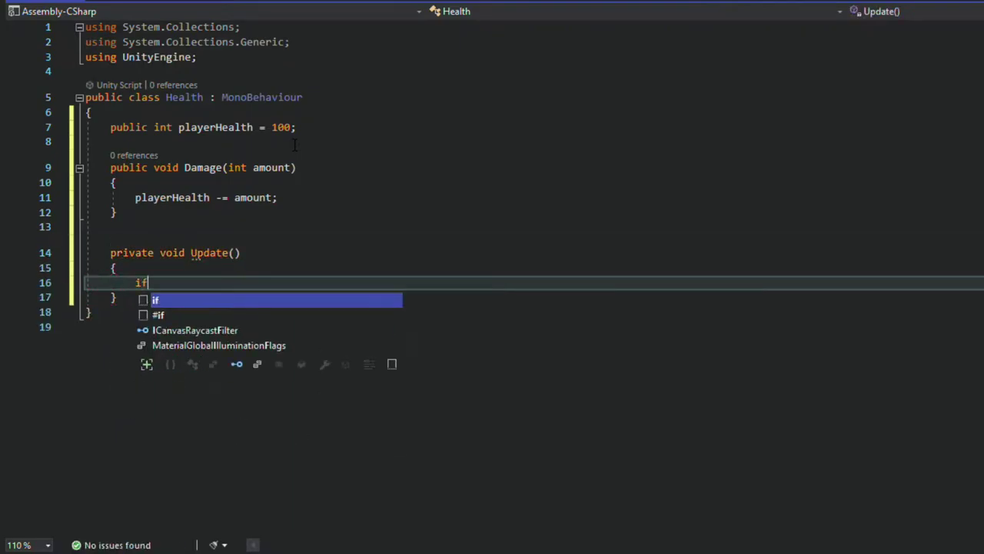
text((pla)
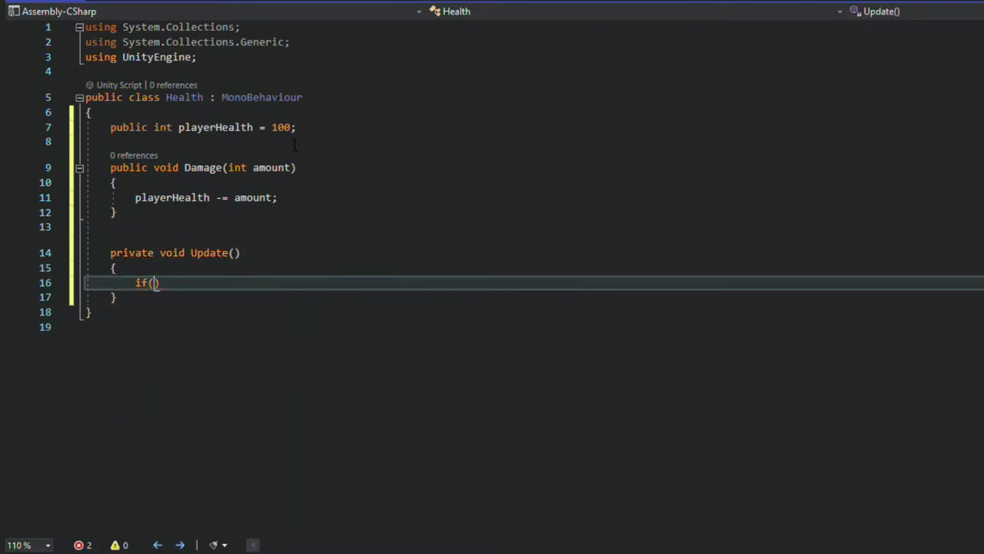
key(Tab)
text(<=0)
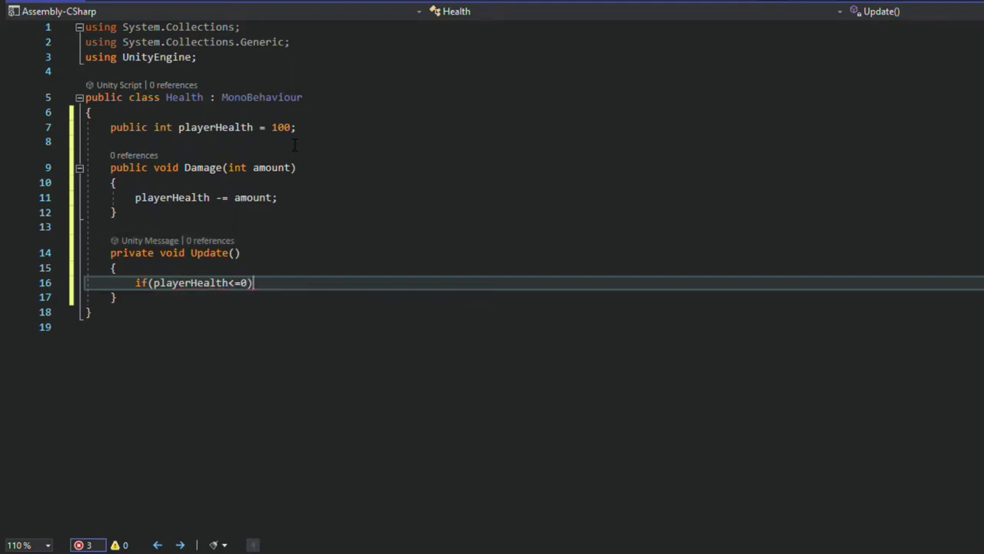
Step: Give the playerHealth condition a braced body that calls Die();
key(Return)
text({)
key(Return)
text(Di)
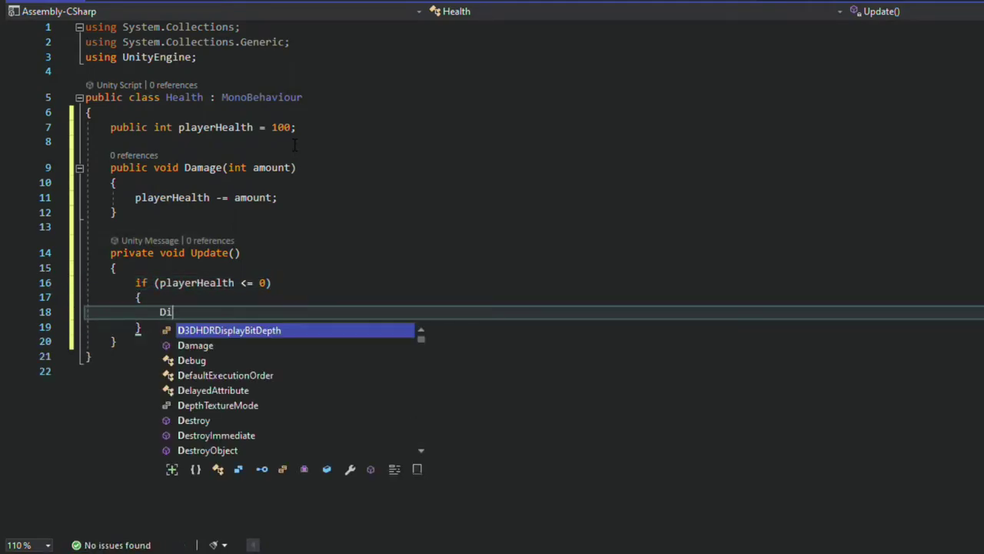
text(e();)
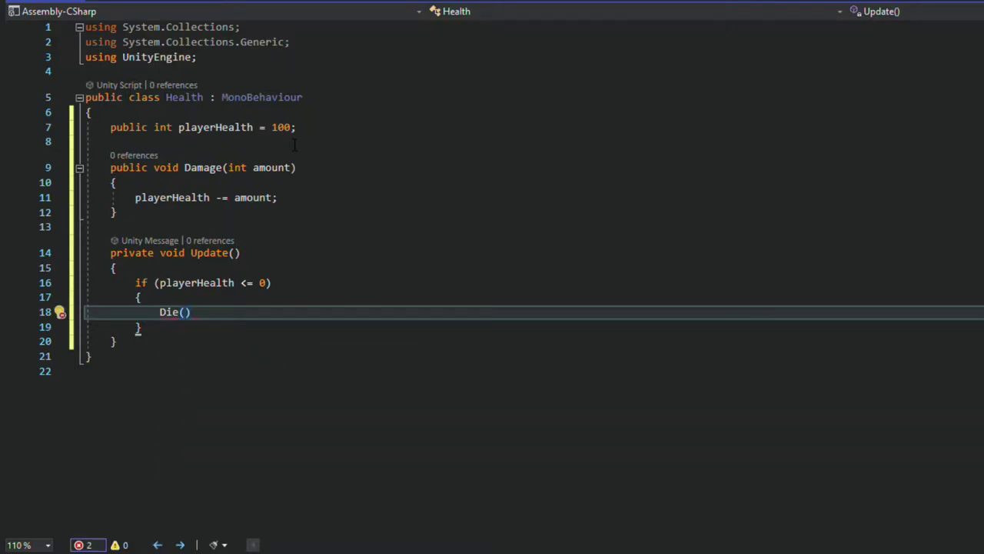
Step: Declare a void Die() method with an empty body directly below the Update method
key(Down)
key(Down)
key(Return)
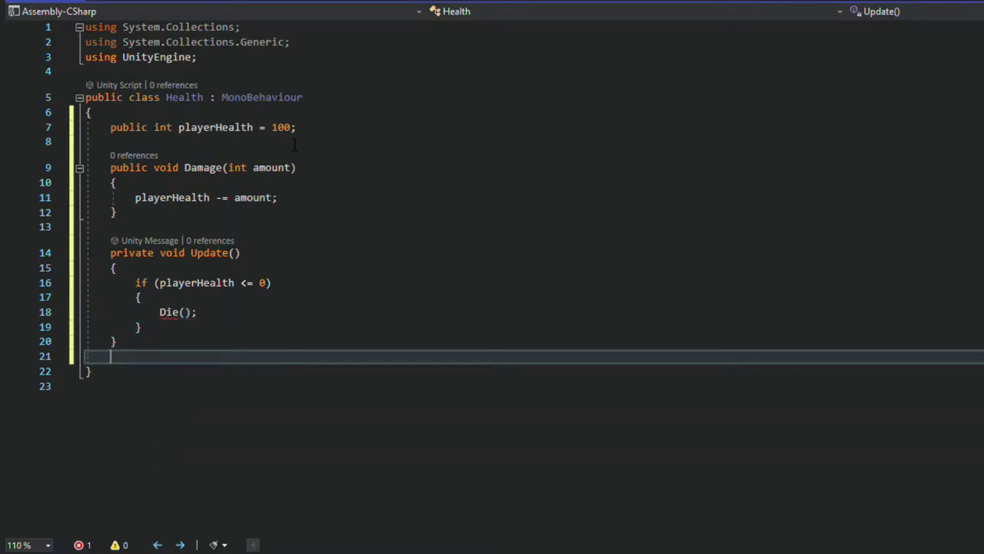
text(v)
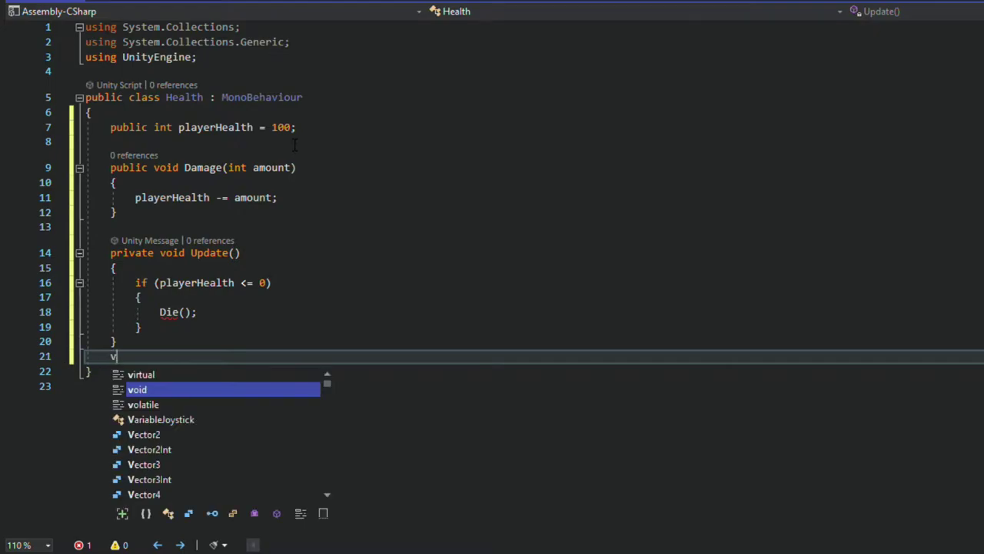
text(oid D)
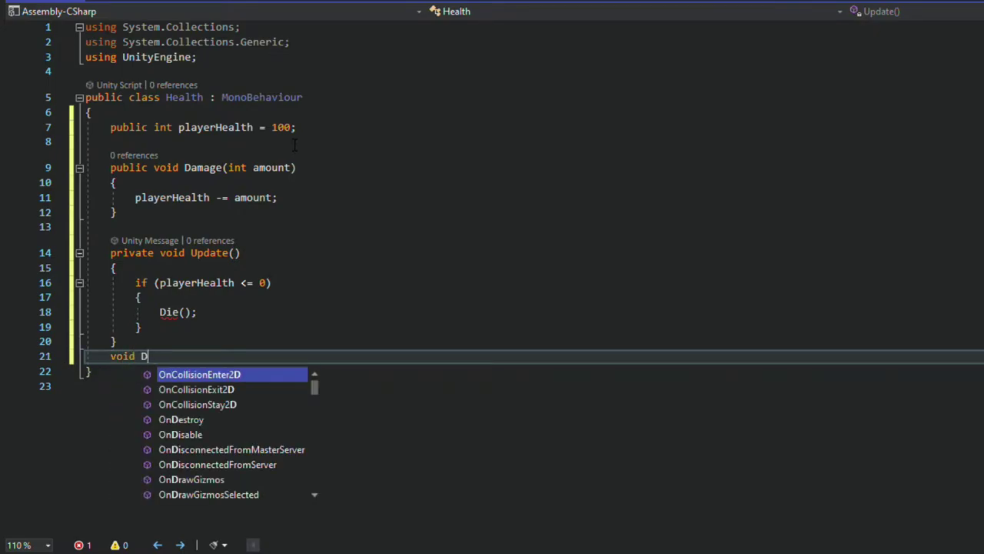
text(ie() {)
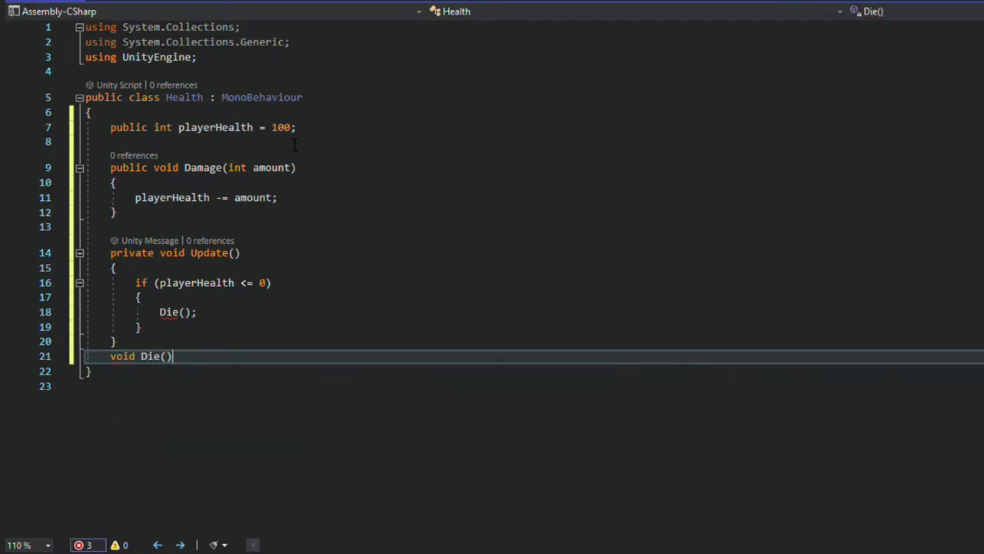
key(Return)
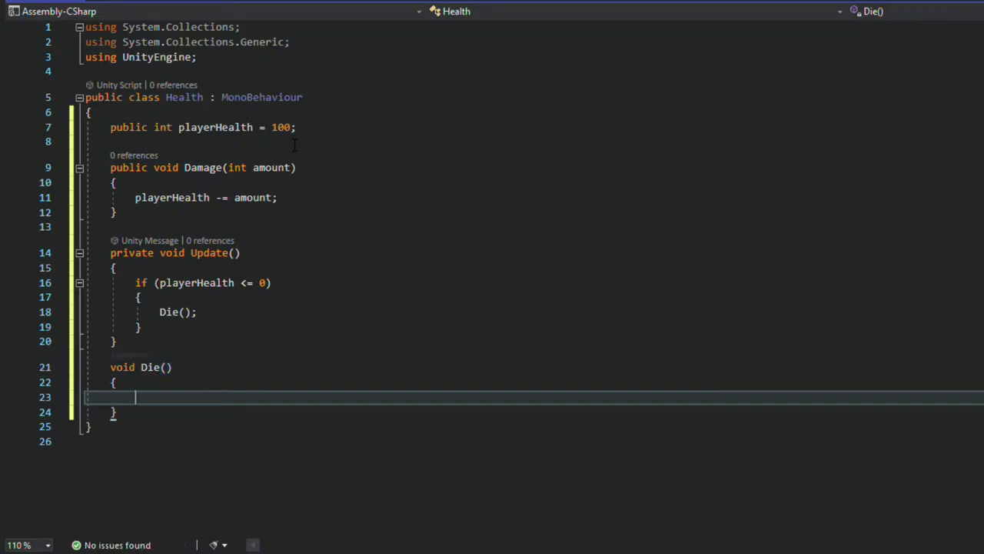
Step: Fill the Die method with the comment //destroy and the statement Destroy(this.gameObject);, and save Health.cs
text(//destroy)
key(Return)
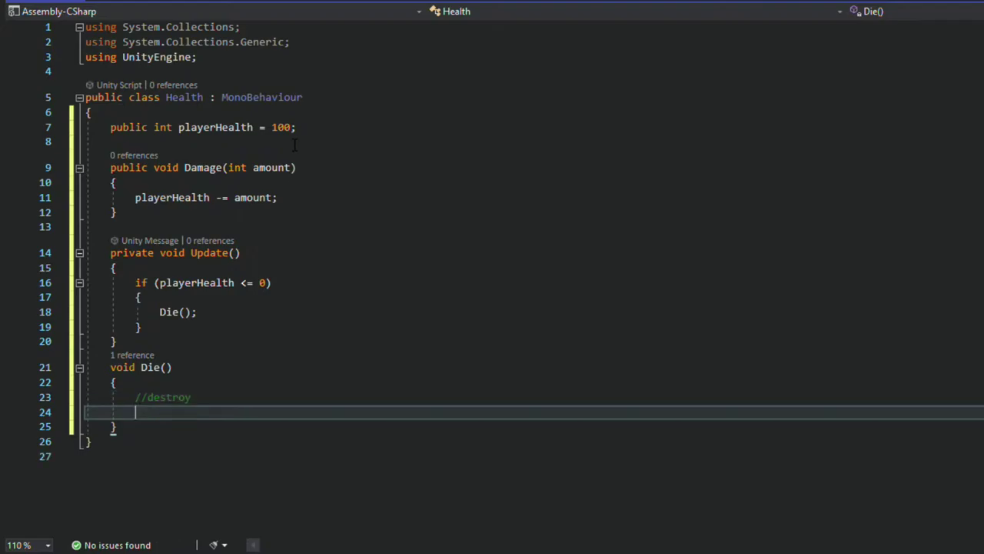
text(Dest)
key(Tab)
text((th)
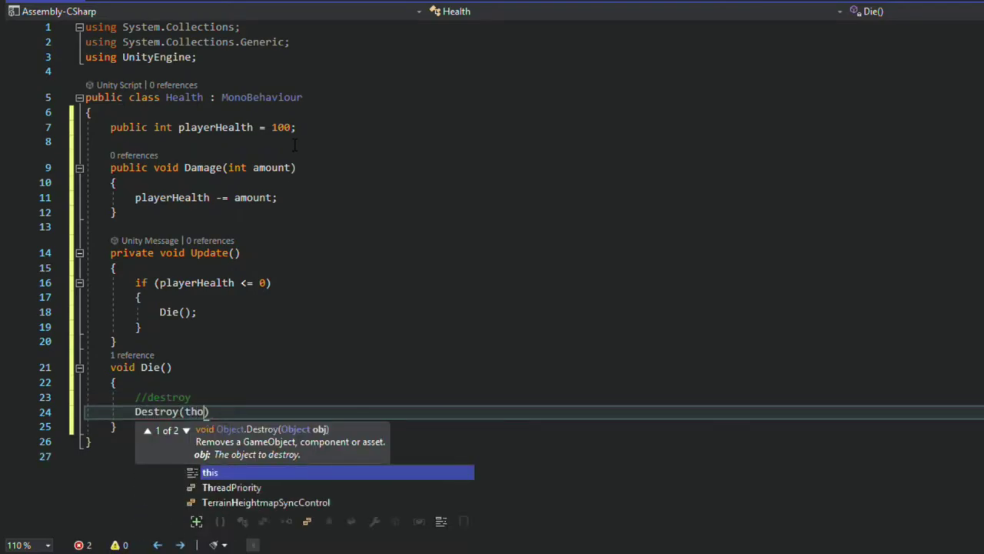
key(Tab)
text(.gam)
key(Tab)
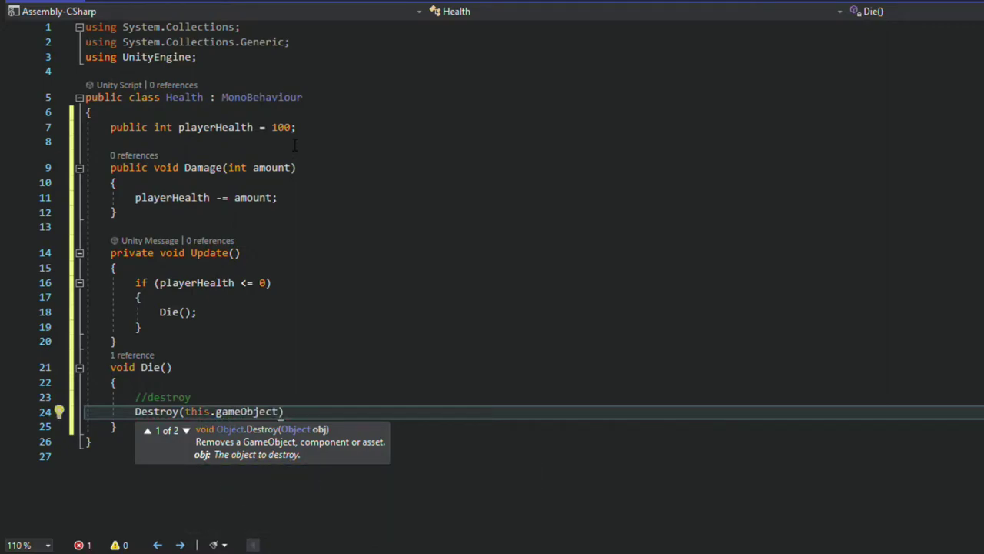
key(End)
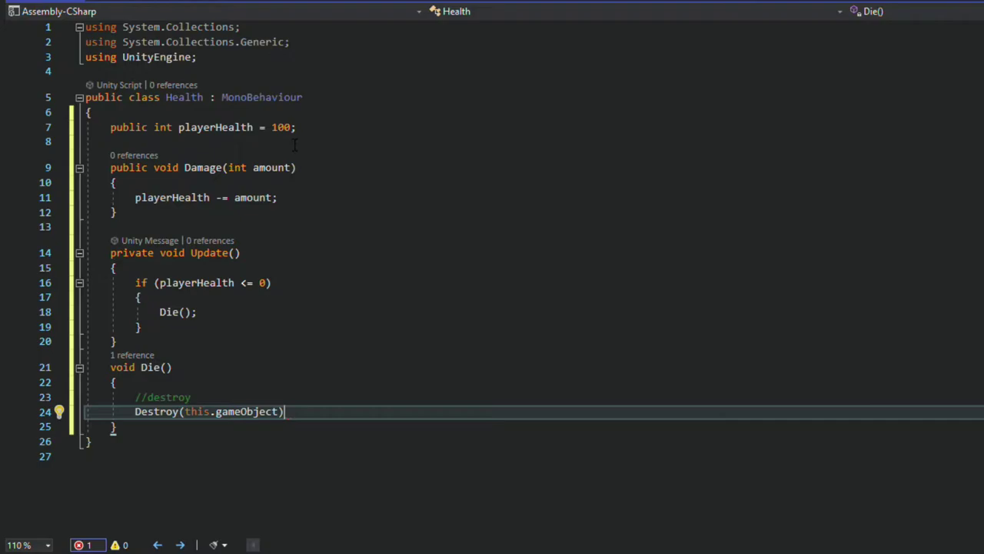
text(;)
key(ctrl+s)
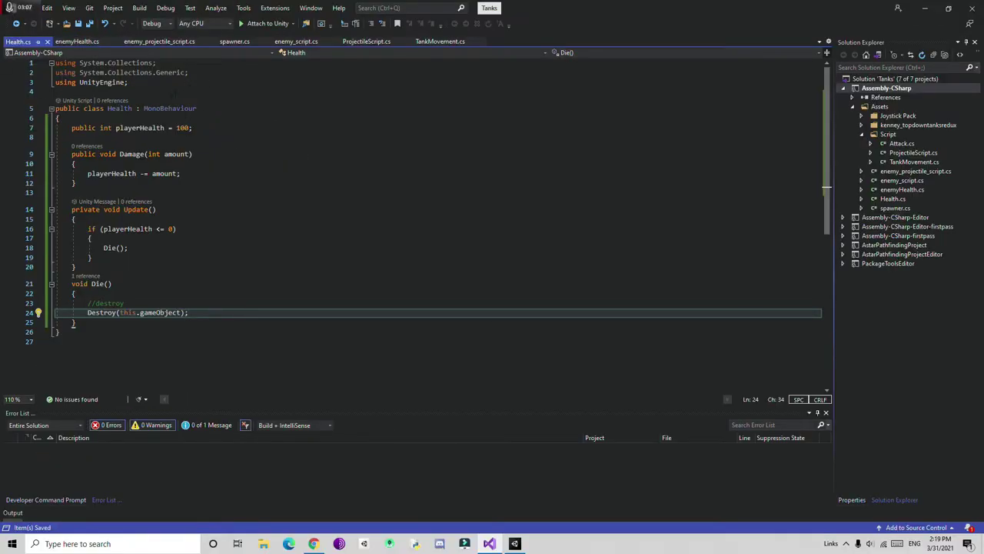
Step: Compare the collision handling in enemy_projectile_script.cs with the enemy damage code in ProjectileScript.cs, ending in enemy_projectile_script.cs
click(154, 41)
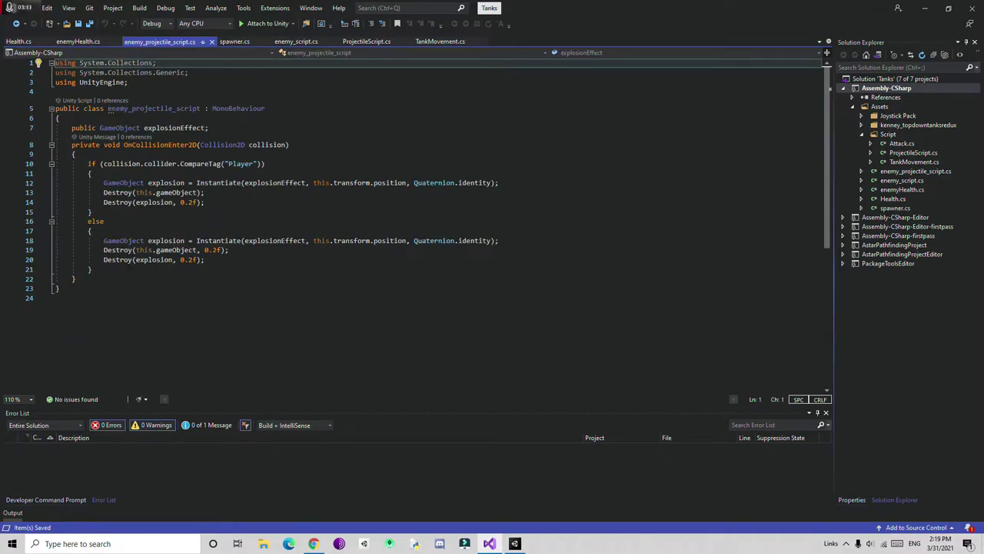
click(358, 42)
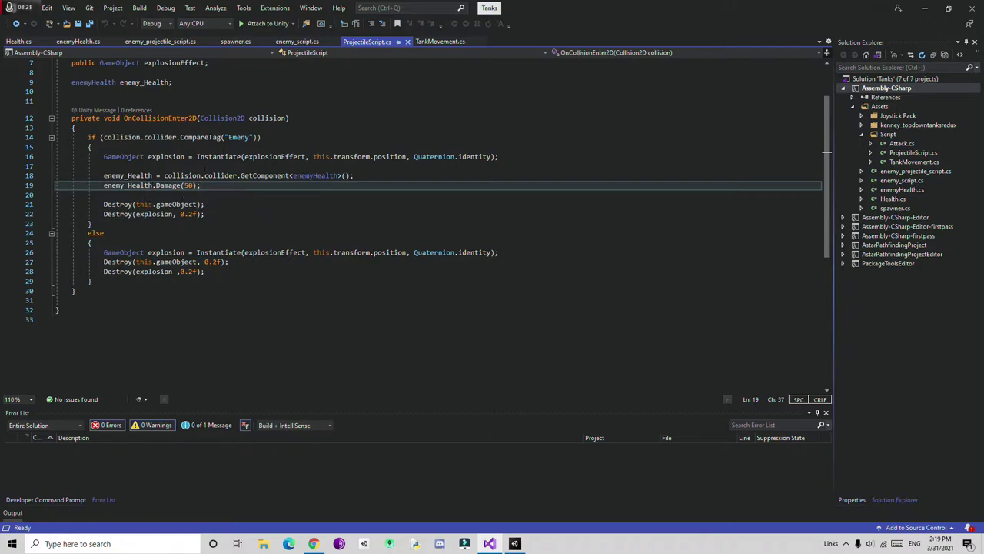
click(166, 41)
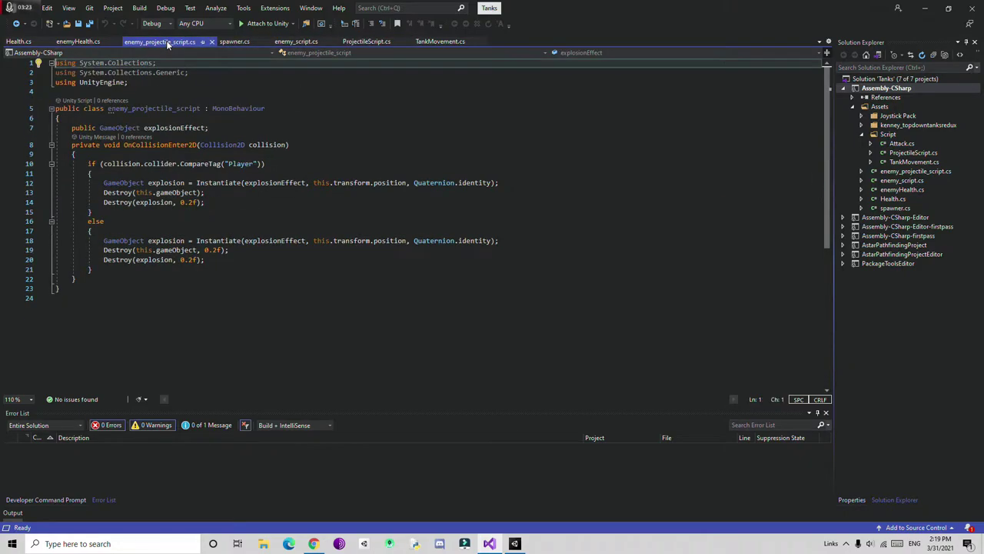
Step: Begin a field declaration of type Health below the explosionEffect field, after one blank line
click(209, 128)
key(Return)
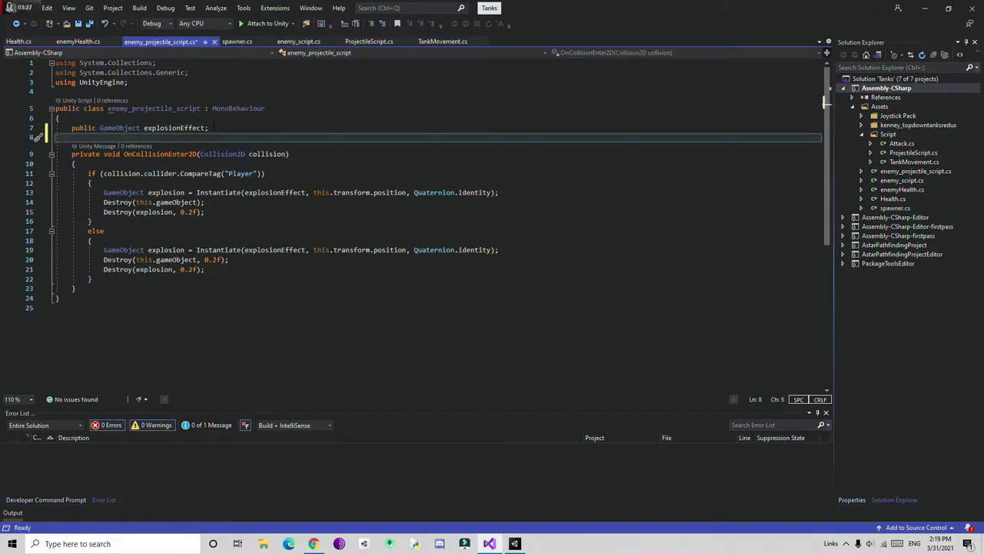
key(Return)
text(help)
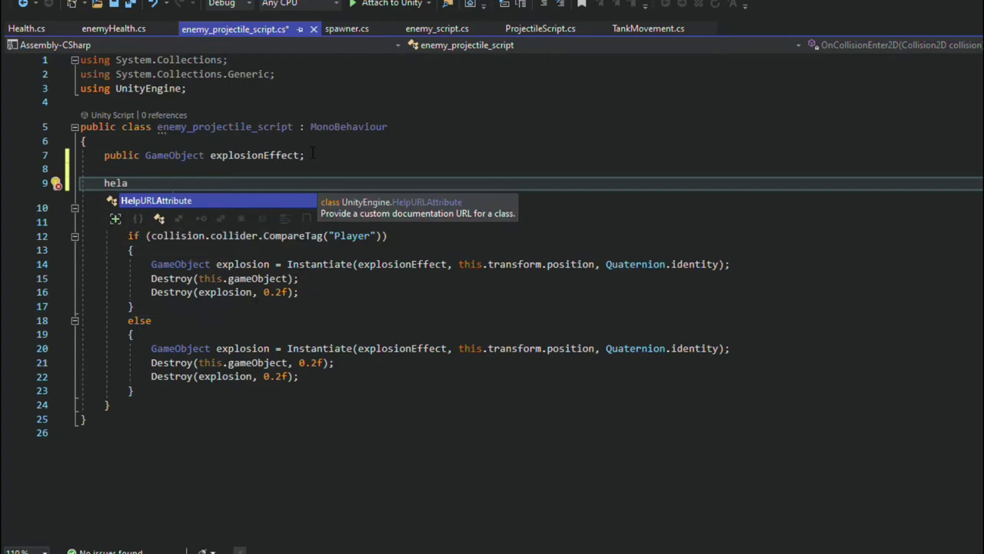
key(BackSpace)
key(BackSpace)
key(Down)
key(Down)
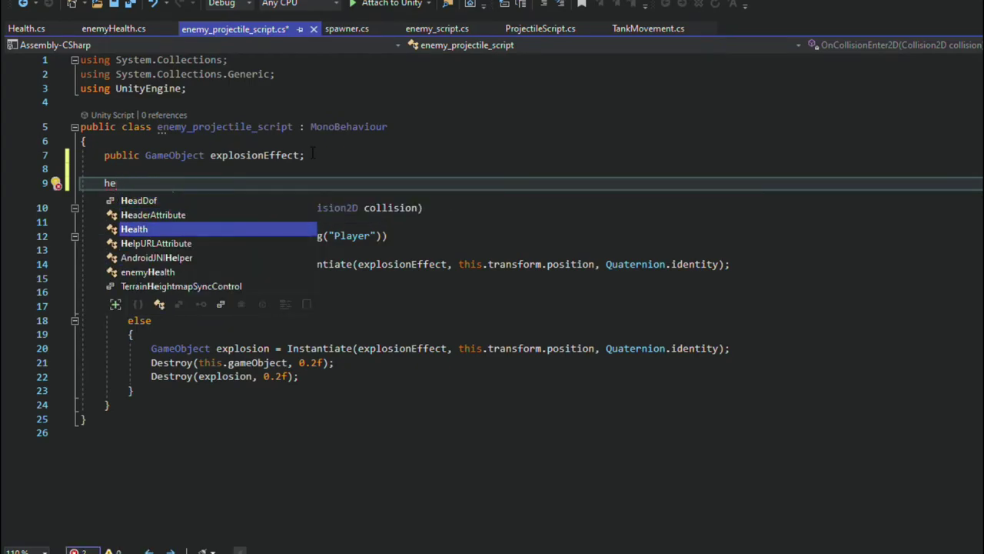
key(Tab)
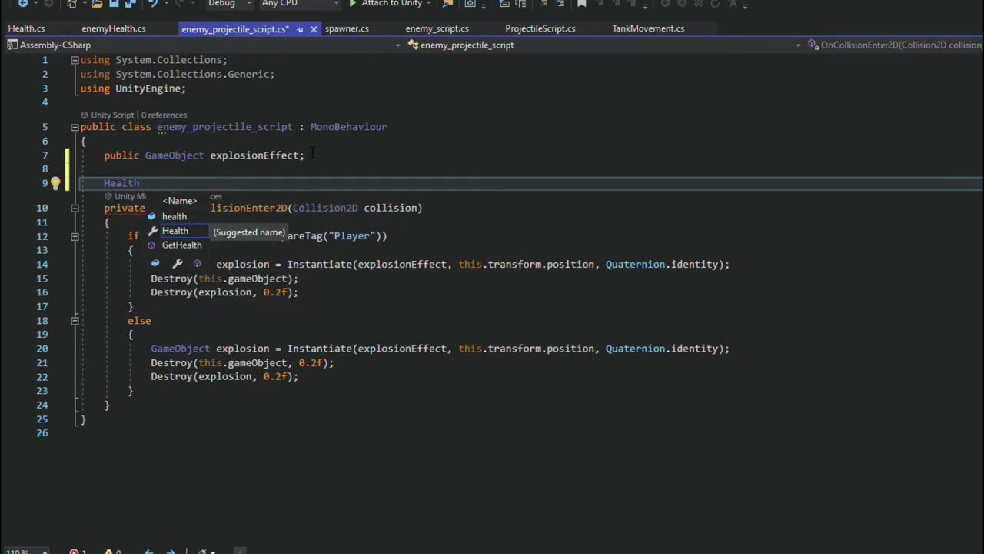
text(play)
key(BackSpace)
key(BackSpace)
key(BackSpace)
key(BackSpace)
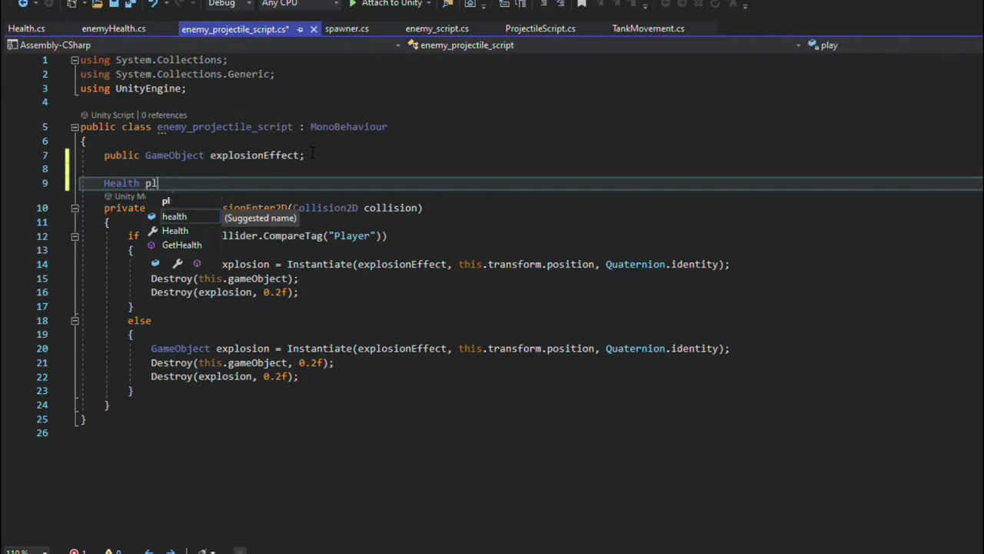
Step: Name the Health field _health and end its declaration with a semicolon
text(_he)
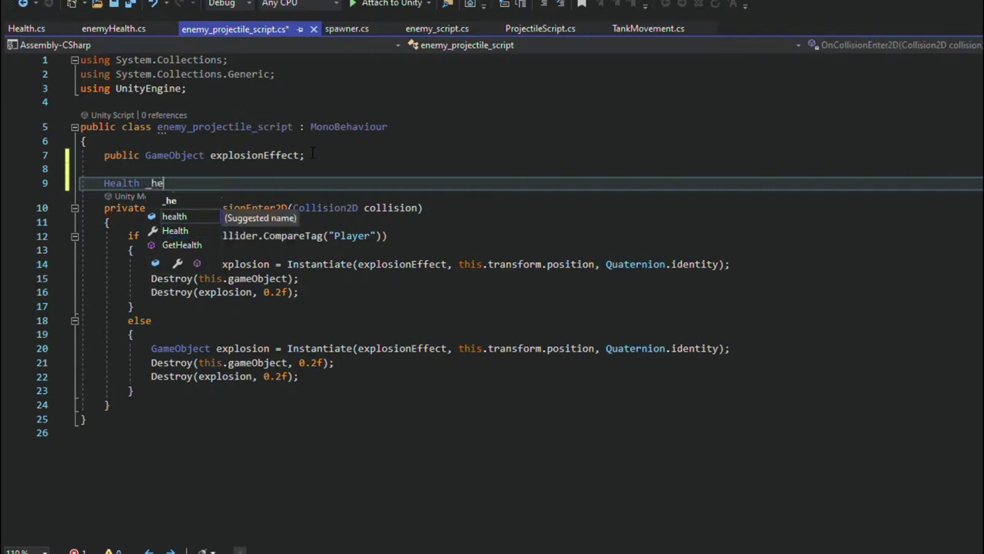
text(alth;)
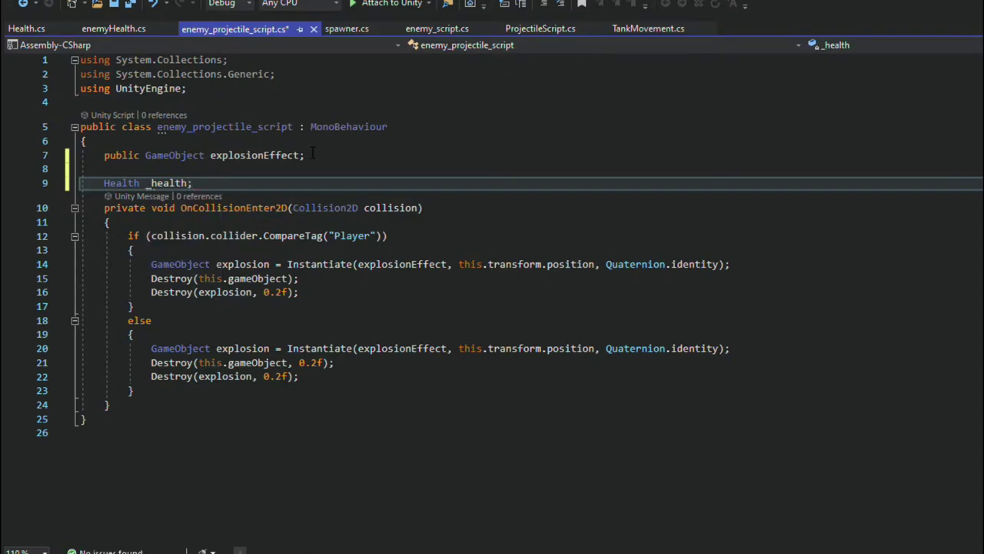
Step: Make room at the start of the Player collision branch and begin a statement assigning GameObject to _health
click(296, 237)
click(295, 247)
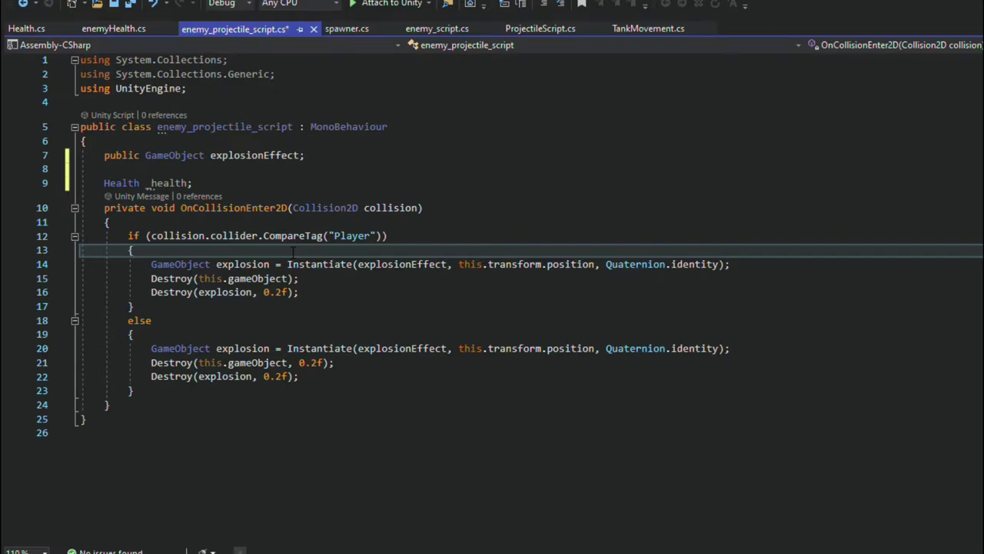
key(Return)
key(Return)
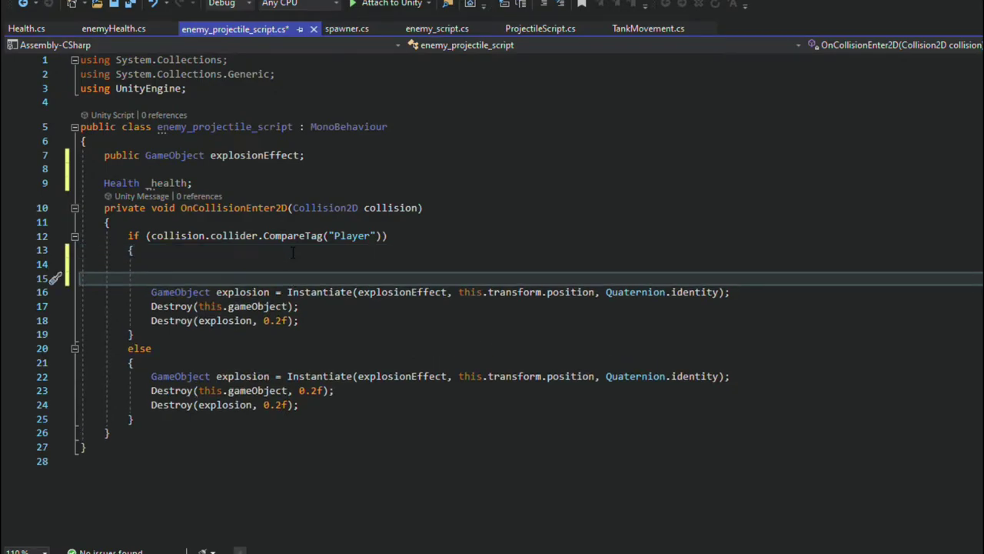
key(Up)
text(_he)
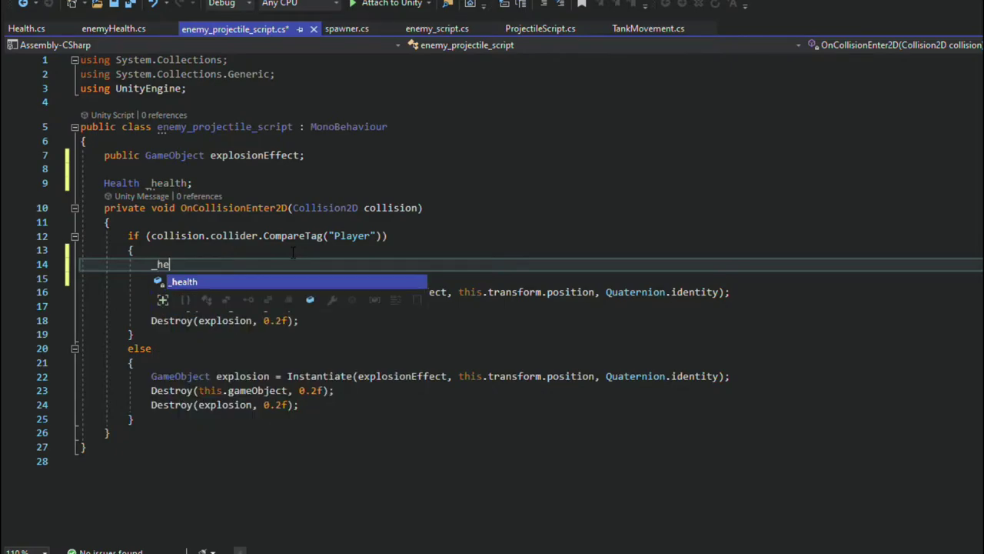
text(alth = GameObject)
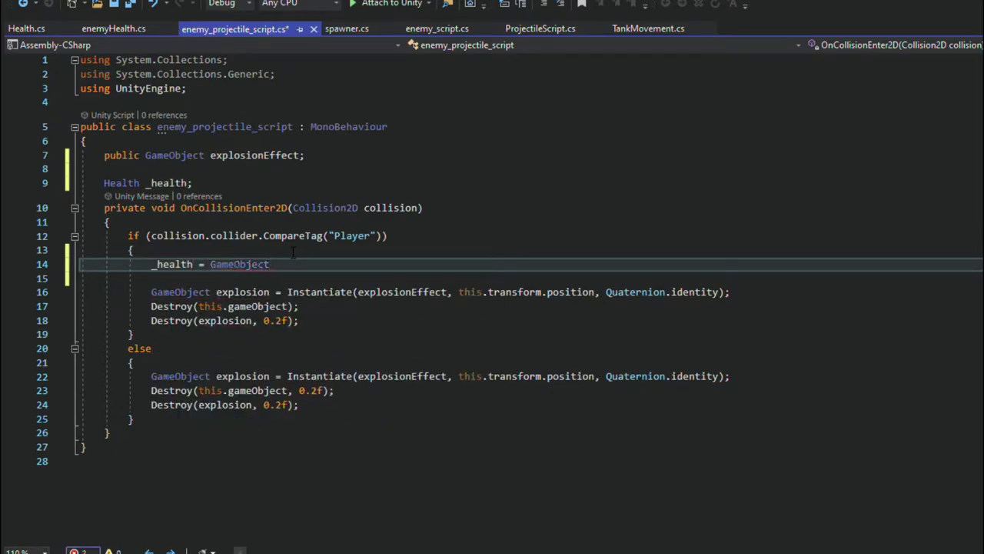
Step: Extend the _health assignment with a FindGameObjectWithTag call using the tag "Player"
text(.fin)
key(Down)
key(Down)
key(Tab)
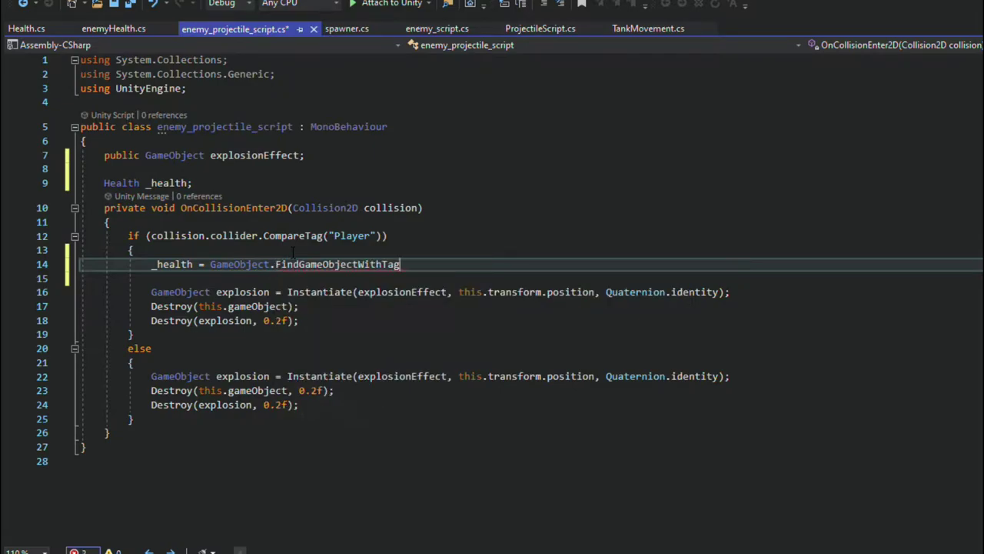
text(()
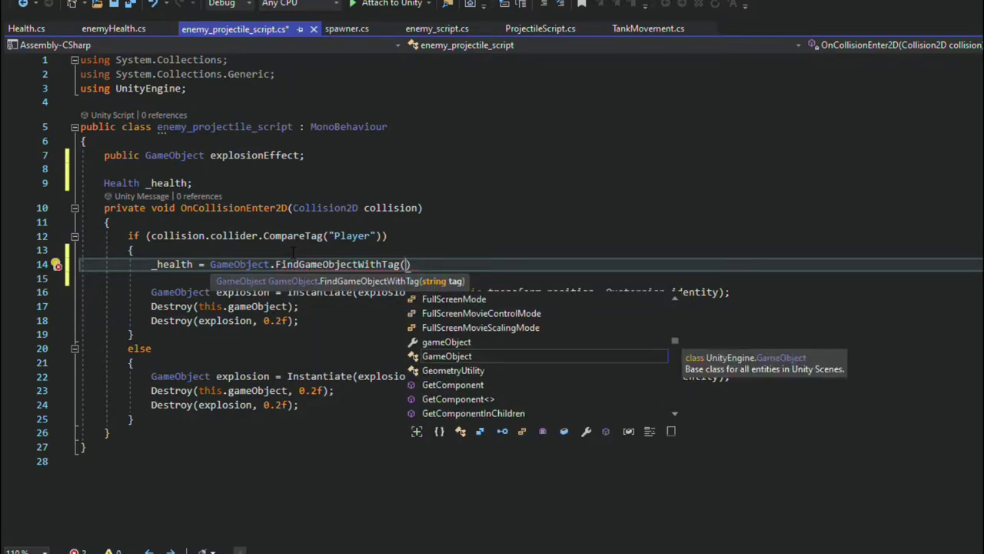
text(")
text(Player)
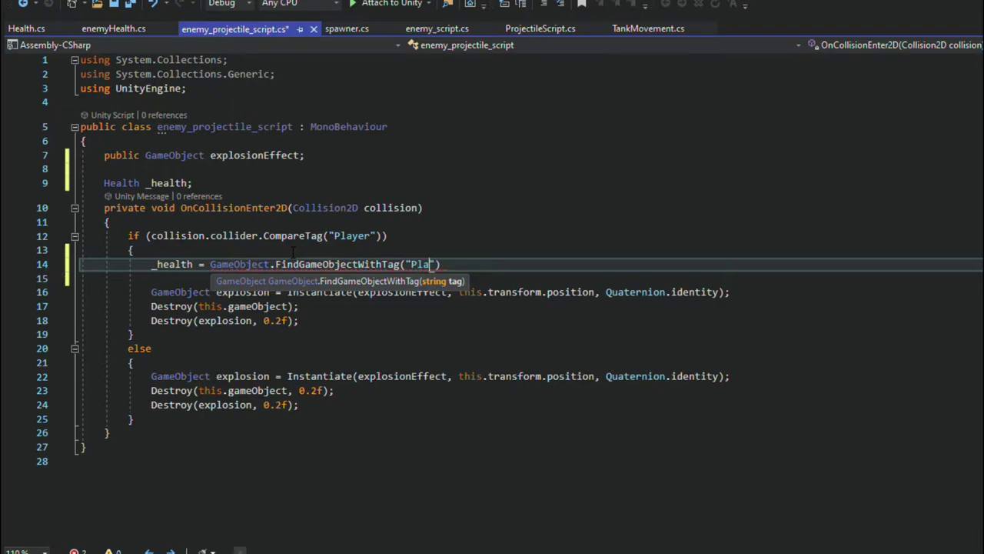
Step: Complete the _health assignment with .GetComponent<Health>(); after the tag lookup
text(").Get)
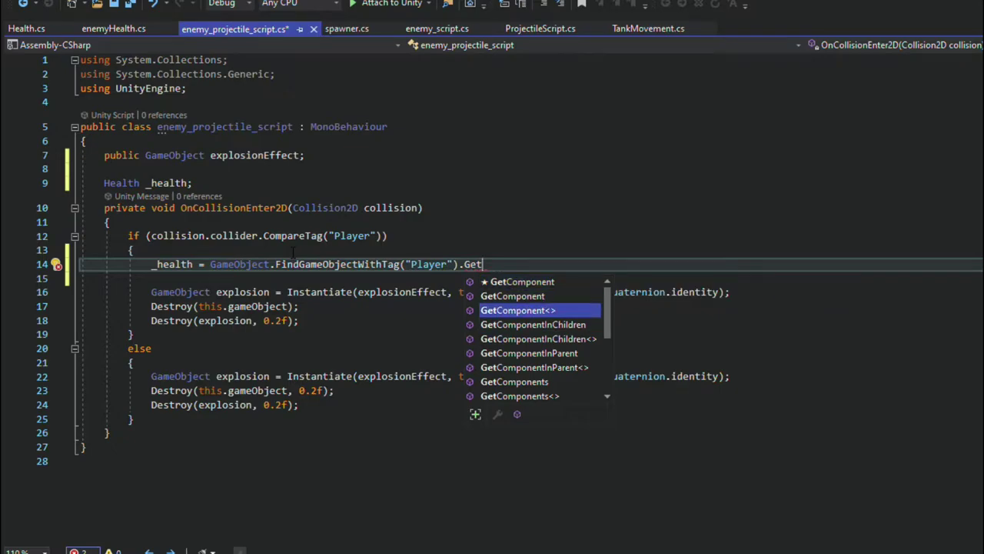
key(Tab)
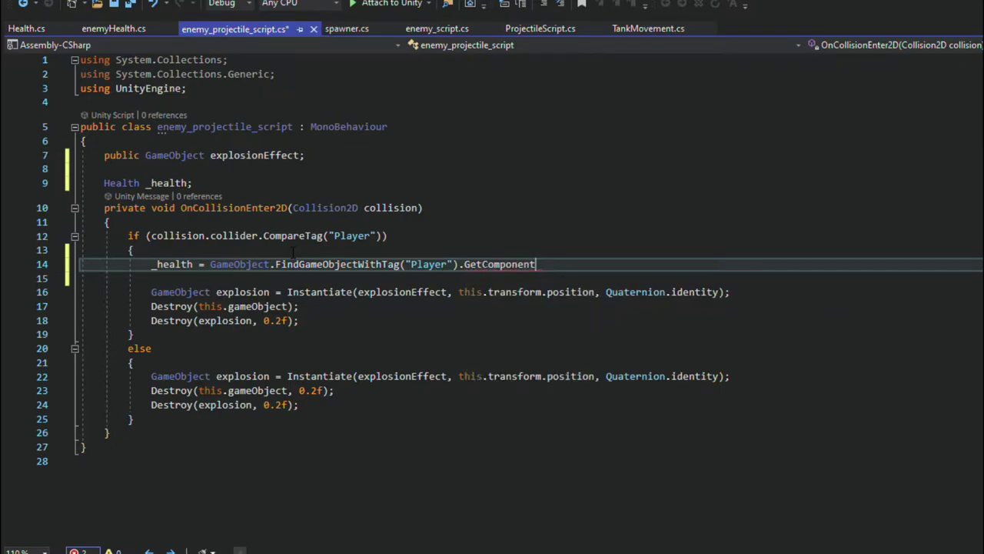
text(Hel)
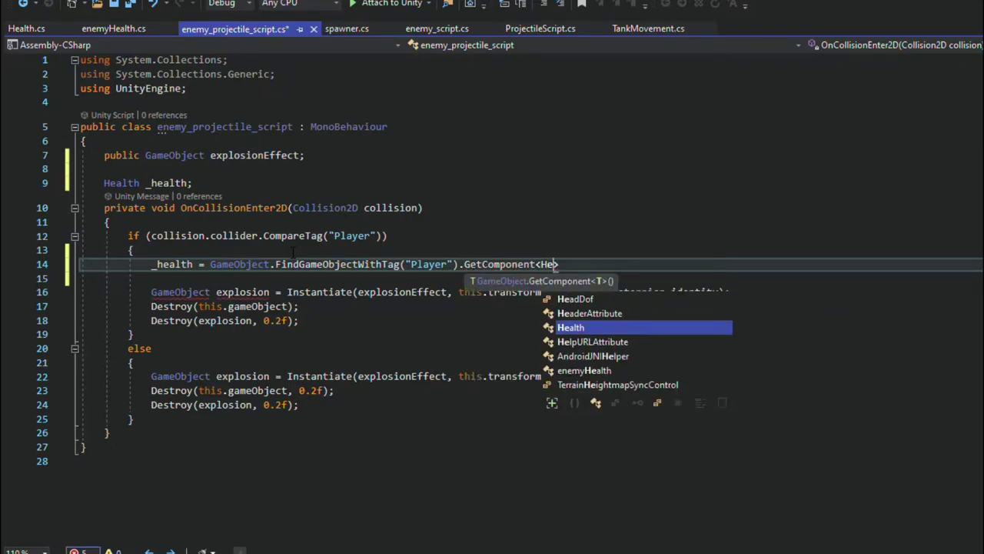
key(BackSpace)
key(BackSpace)
key(Tab)
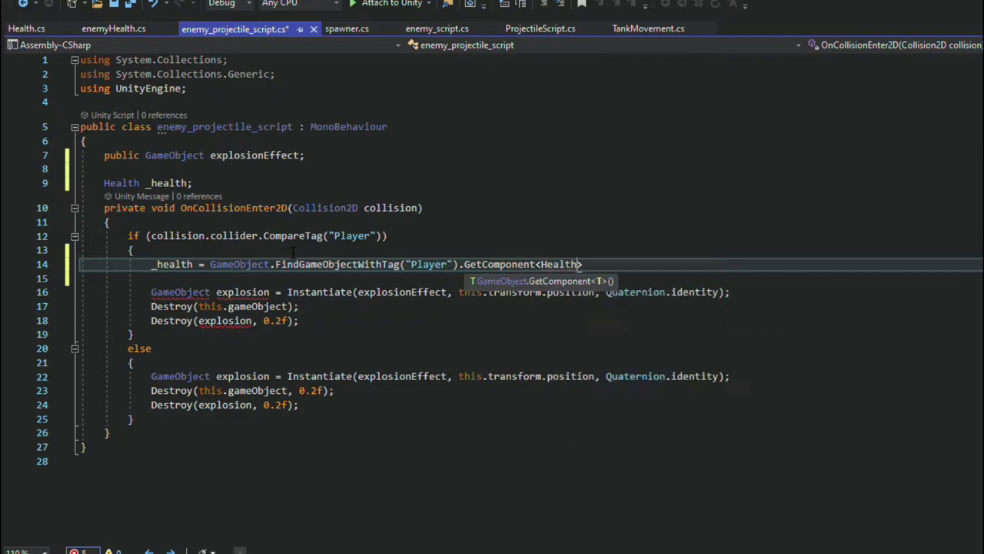
text(();)
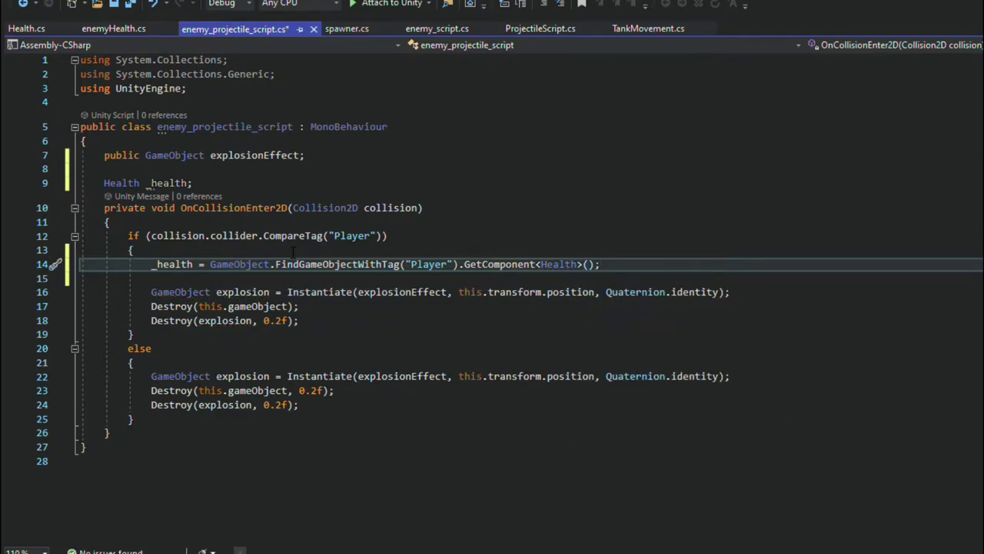
Step: Begin a call to the Damage method of _health on the line below the assignment
key(Down)
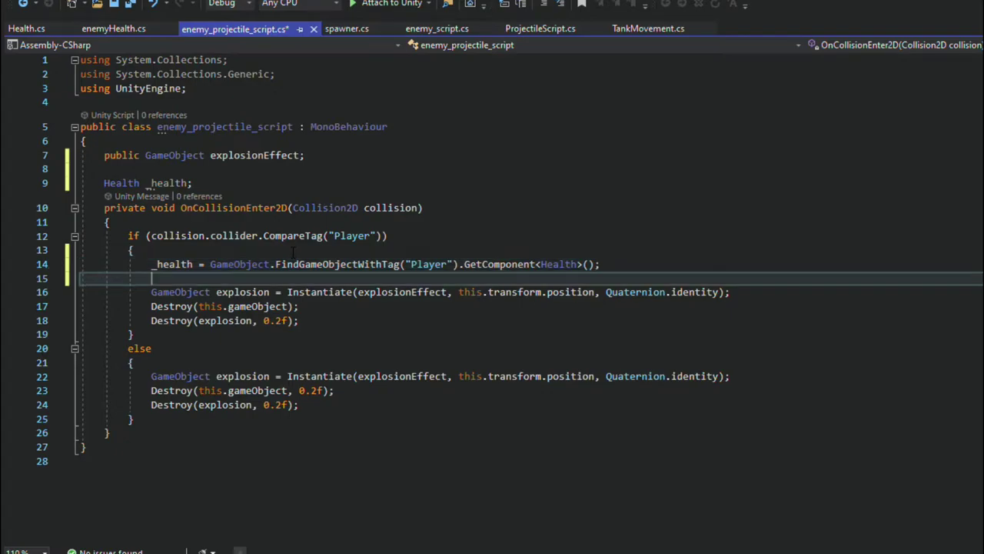
text(_)
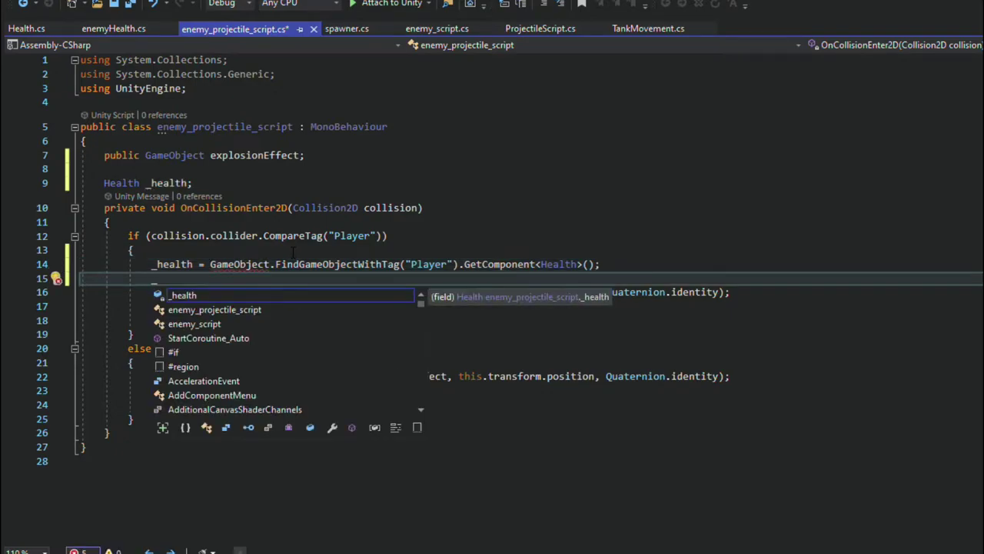
text(health.)
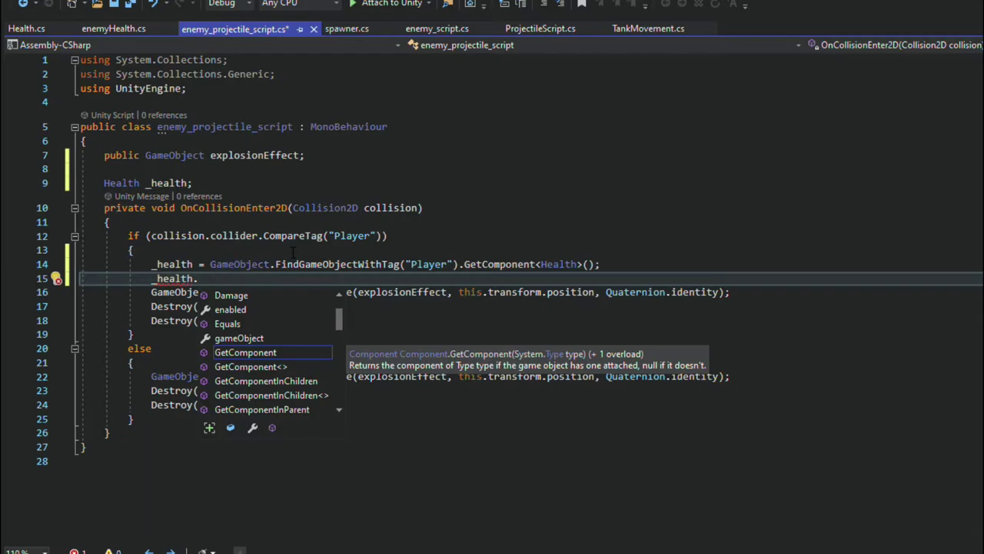
key(Up)
key(Up)
key(Up)
key(Up)
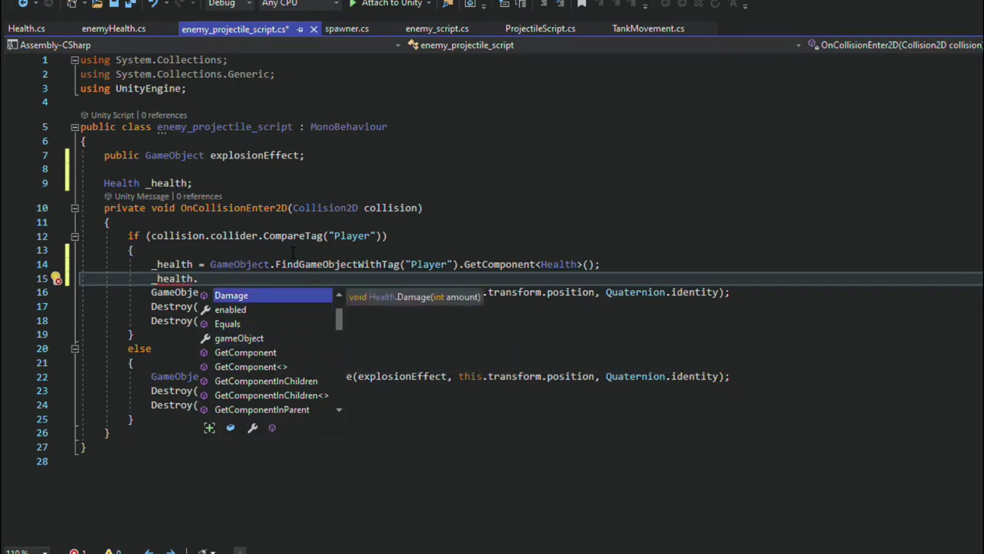
key(Tab)
Step: Pass 10 as the damage amount, end the statement as _health.Damage(10);, and save enemy_projectile_script.cs
text(()
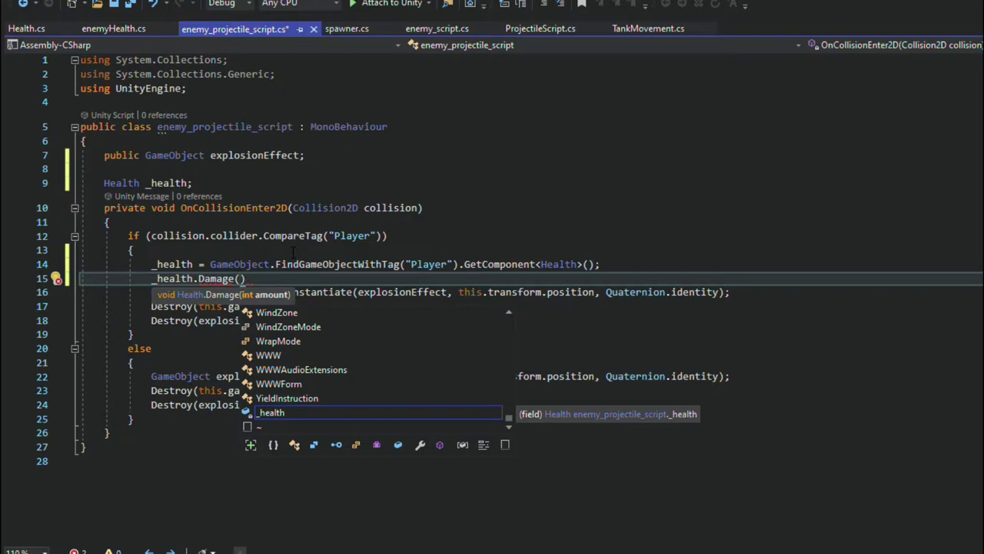
key(Escape)
text(10)
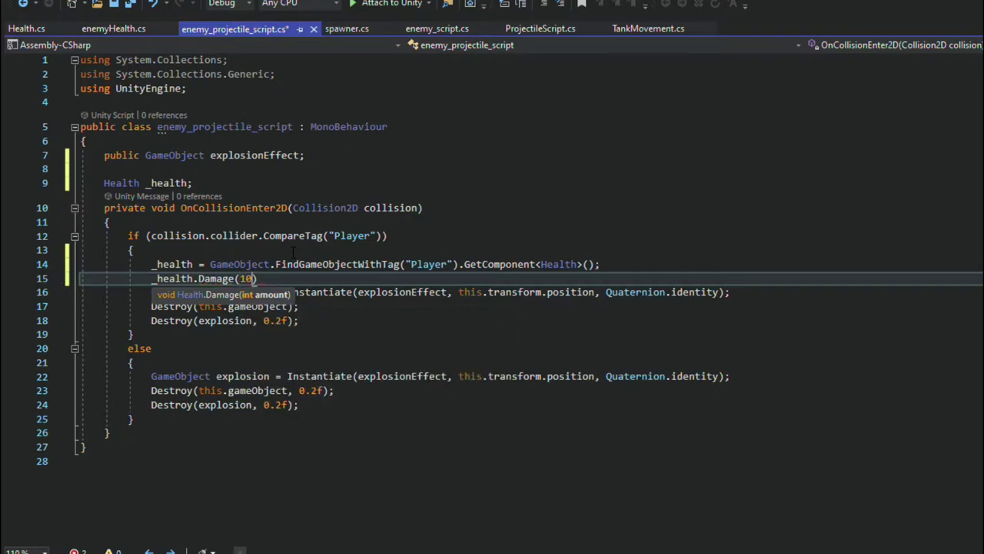
key(Right)
key(ctrl+s)
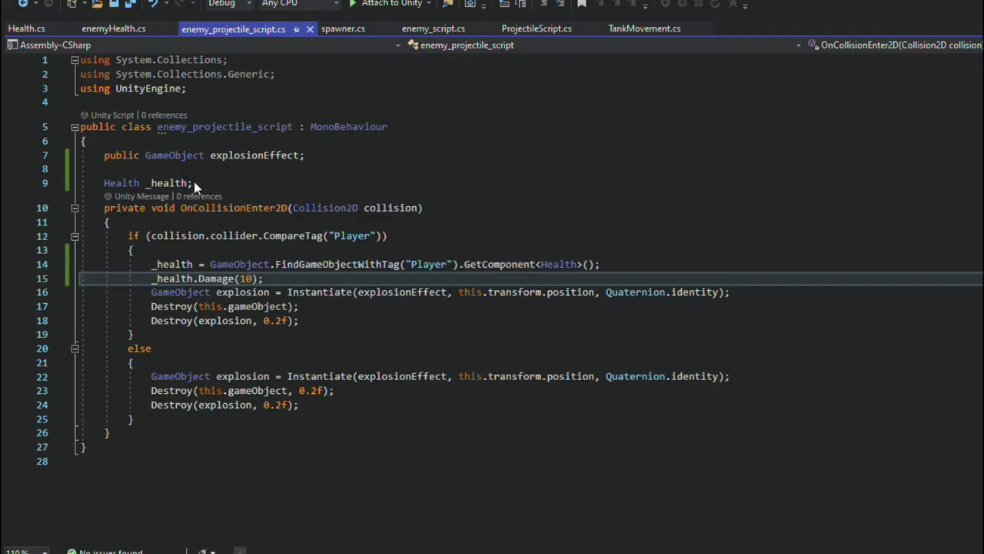
Step: Review ProjectileScript.cs and enemy_script.cs for comparison, ending back in enemy_projectile_script.cs
click(175, 170)
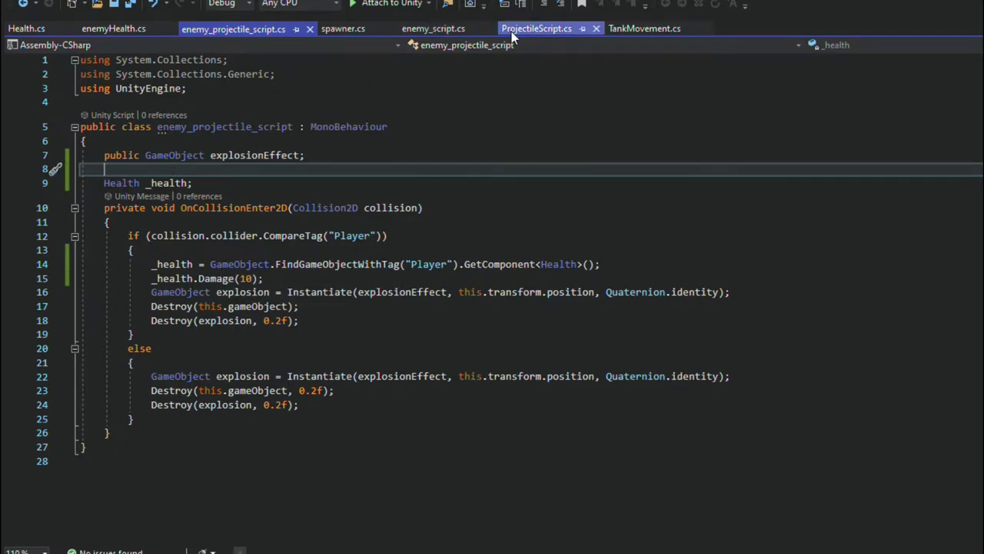
click(537, 28)
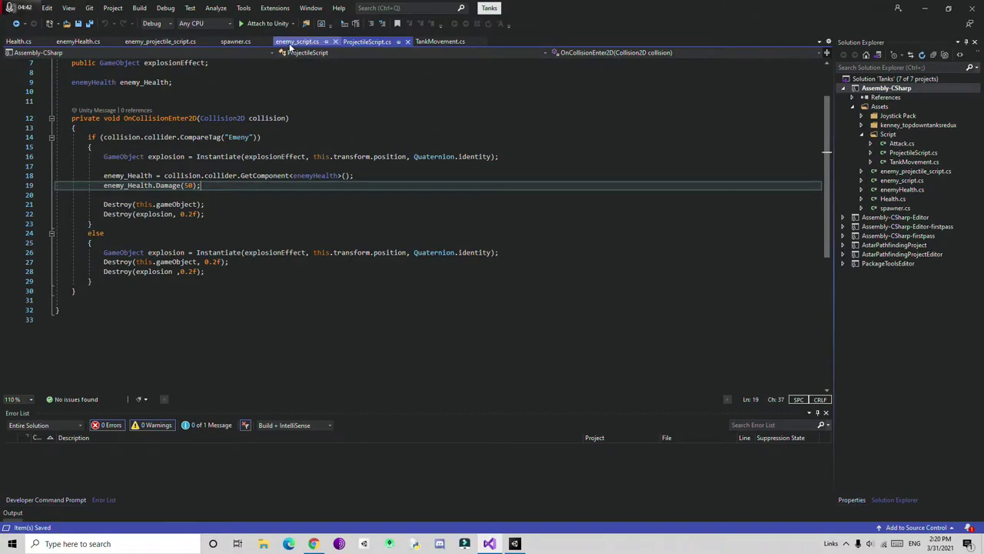
click(292, 43)
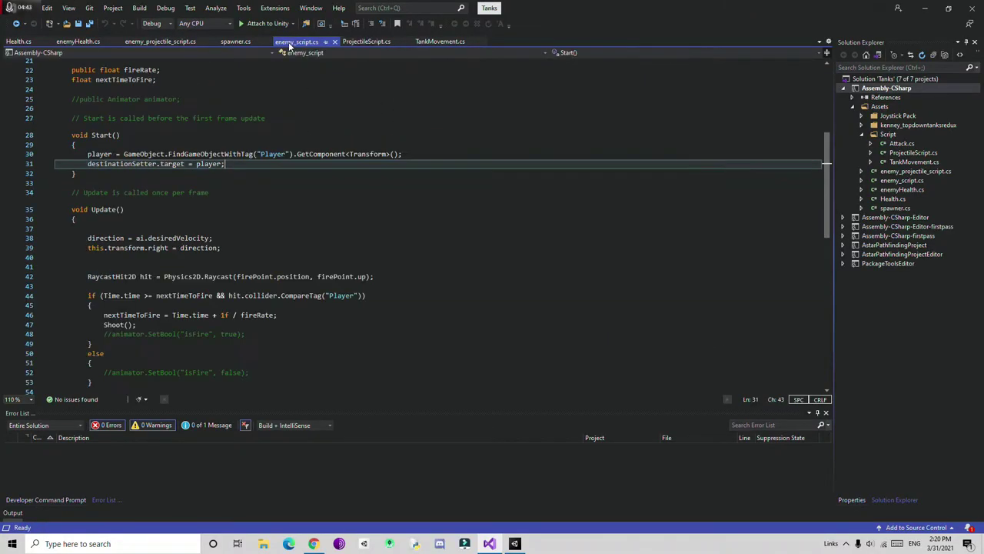
click(231, 42)
click(160, 41)
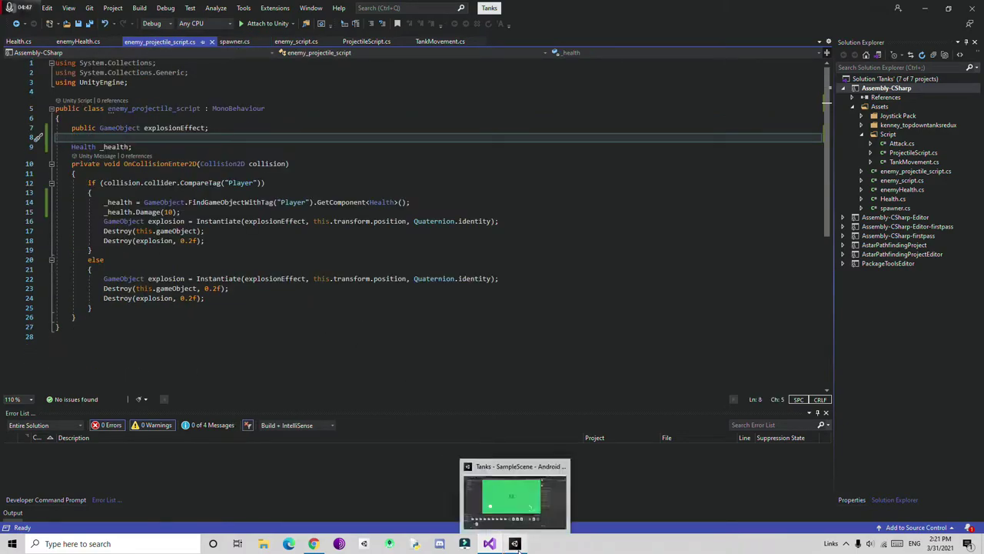
Step: Switch to Unity and check the script components on the tank_green object and the enemy Projectile prefab
click(514, 543)
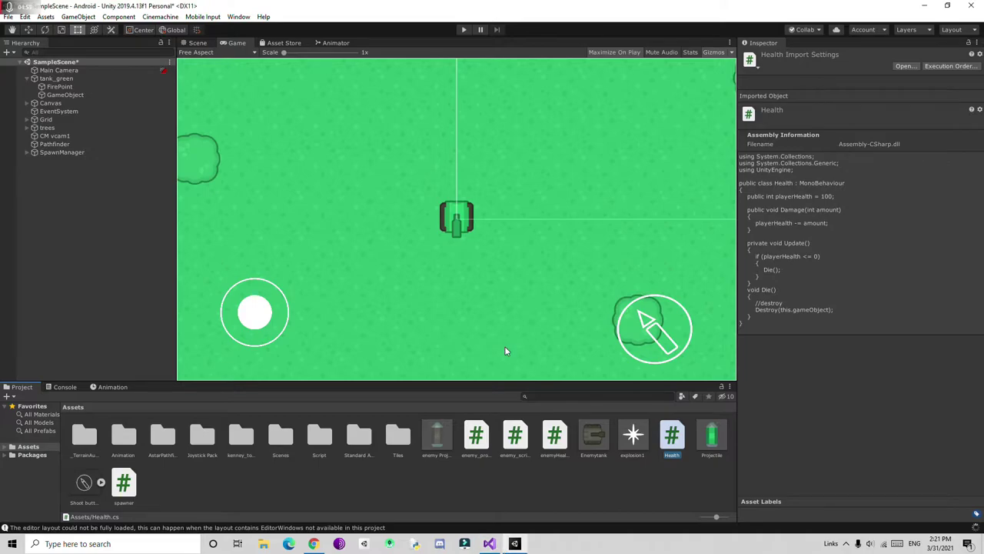
click(83, 80)
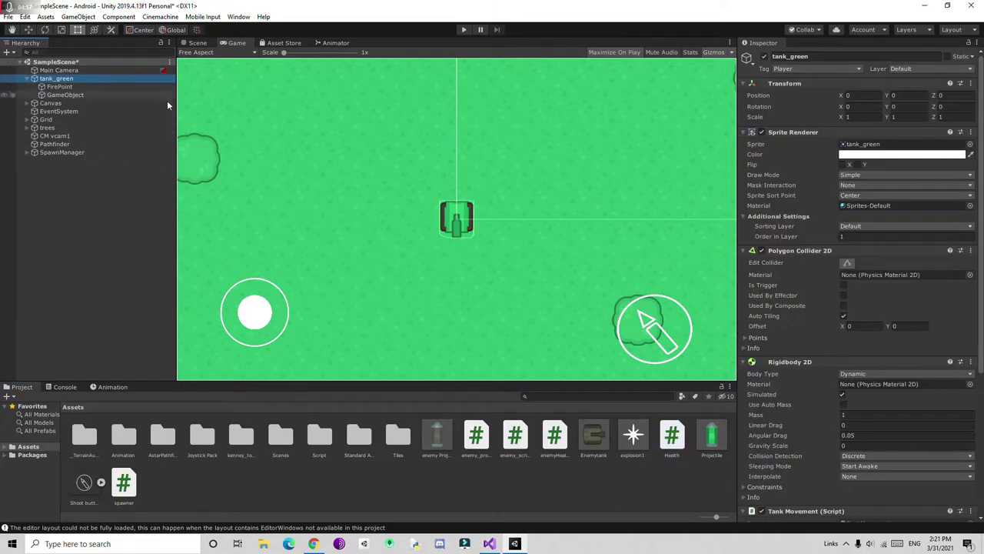
scroll(860, 422, down, 5)
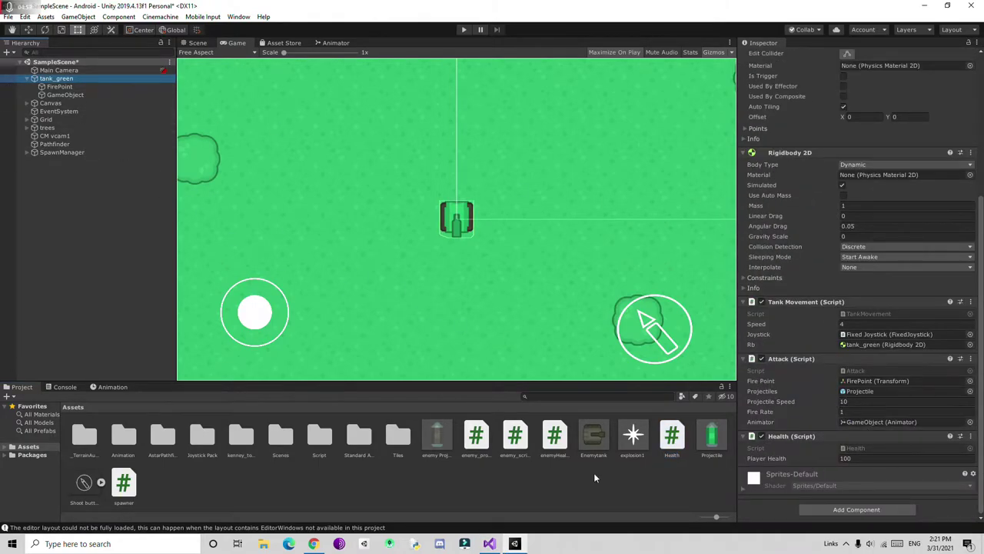
click(440, 431)
scroll(811, 383, down, 1)
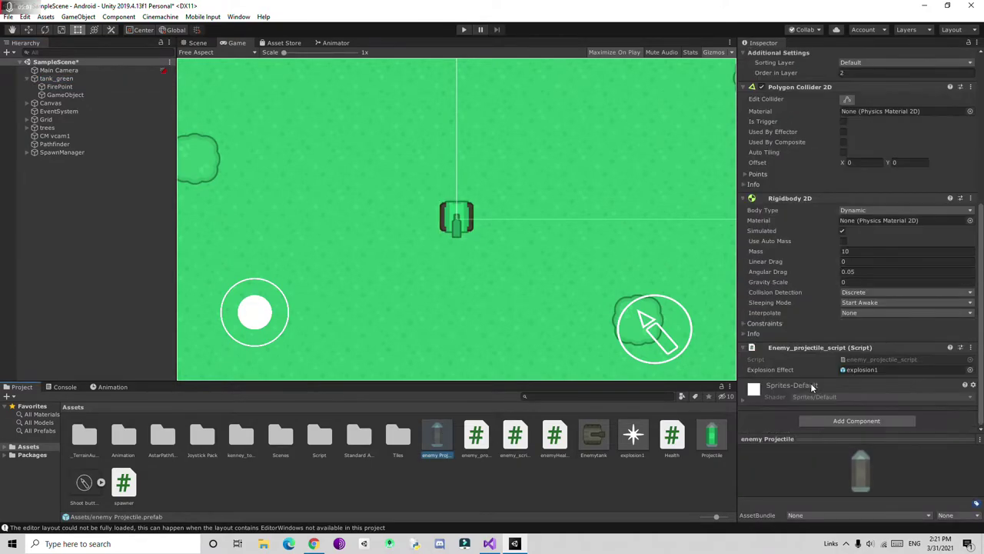
scroll(909, 316, up, 5)
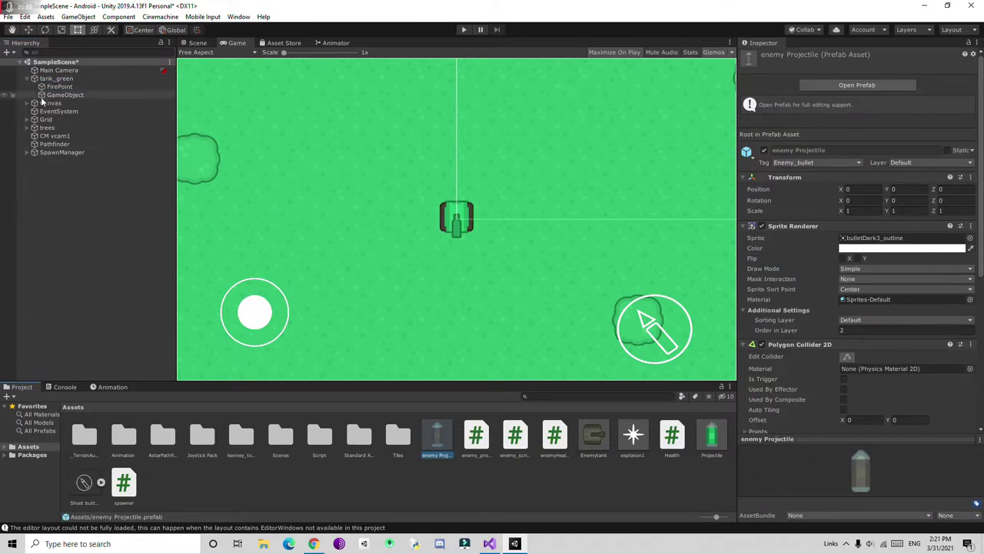
click(62, 82)
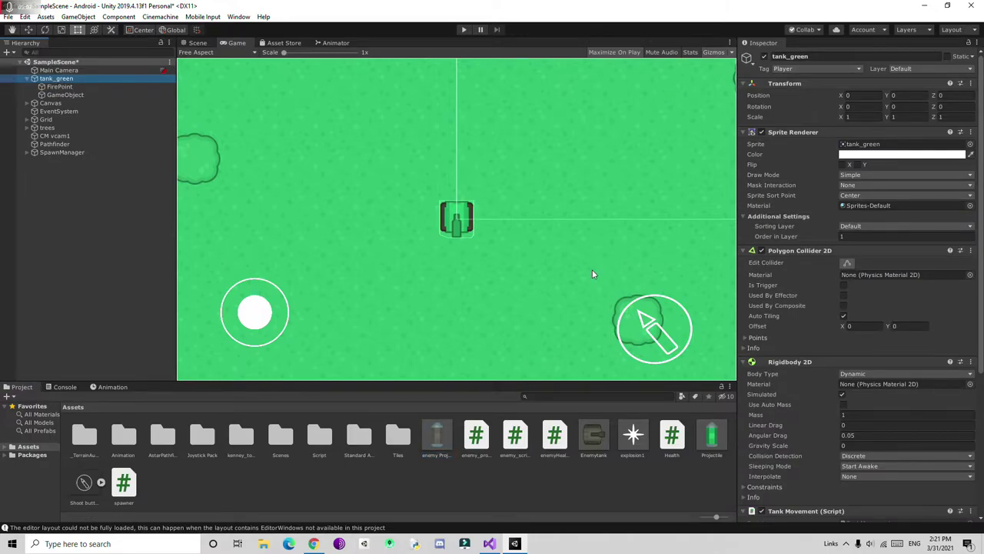
scroll(840, 325, down, 5)
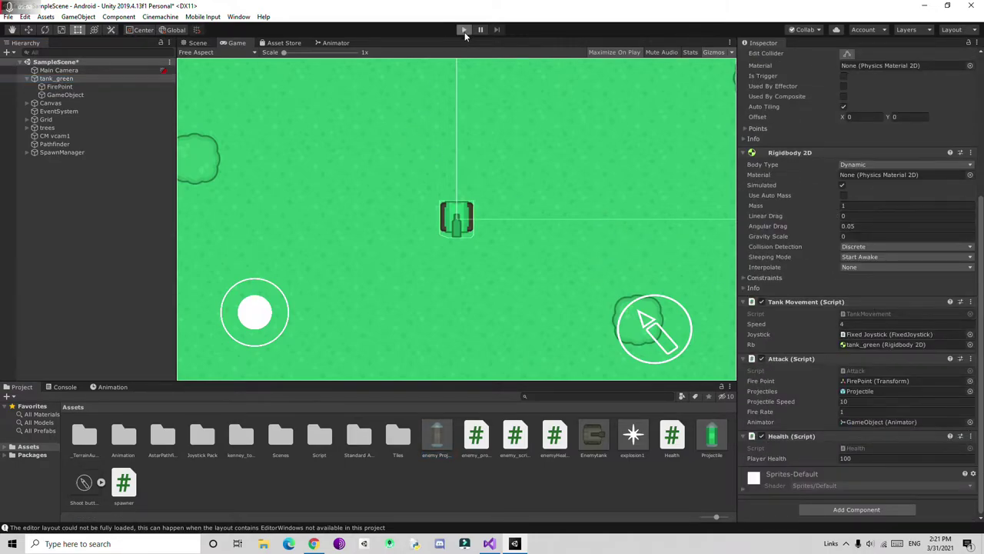
Step: Play-test the scene by driving the tank near the enemies and firing, then stop play mode and show the Scene view
click(464, 30)
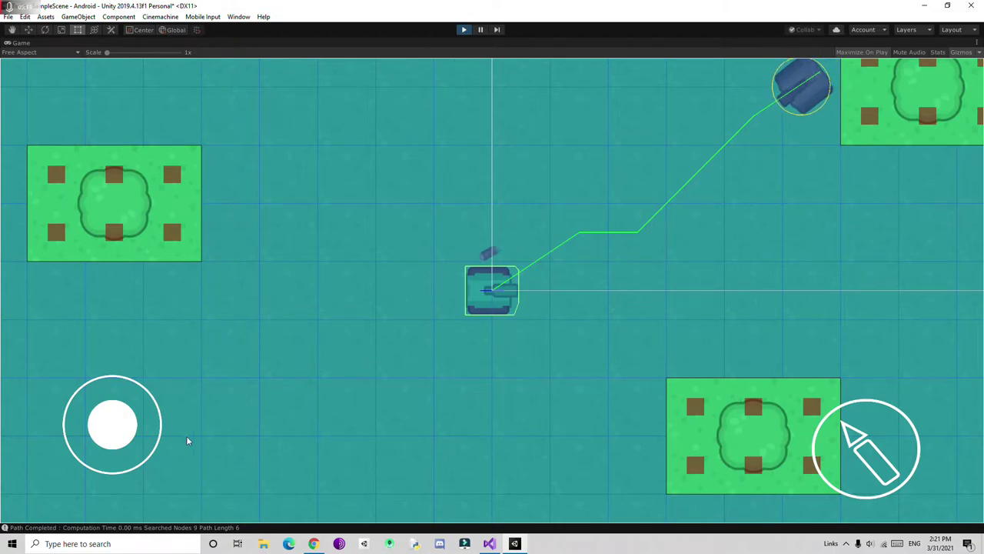
drag(132, 423, 164, 357)
drag(147, 404, 41, 479)
drag(112, 425, 126, 457)
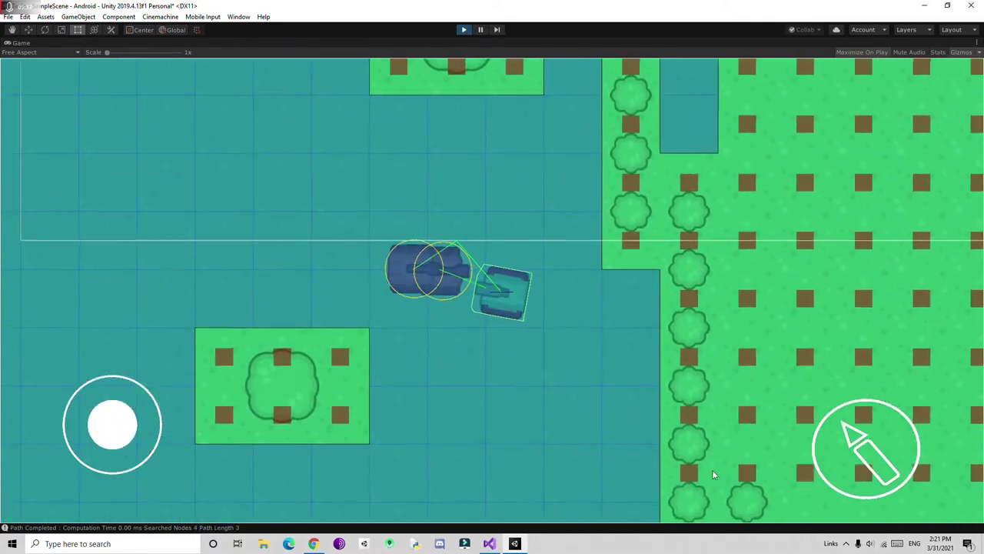
click(856, 448)
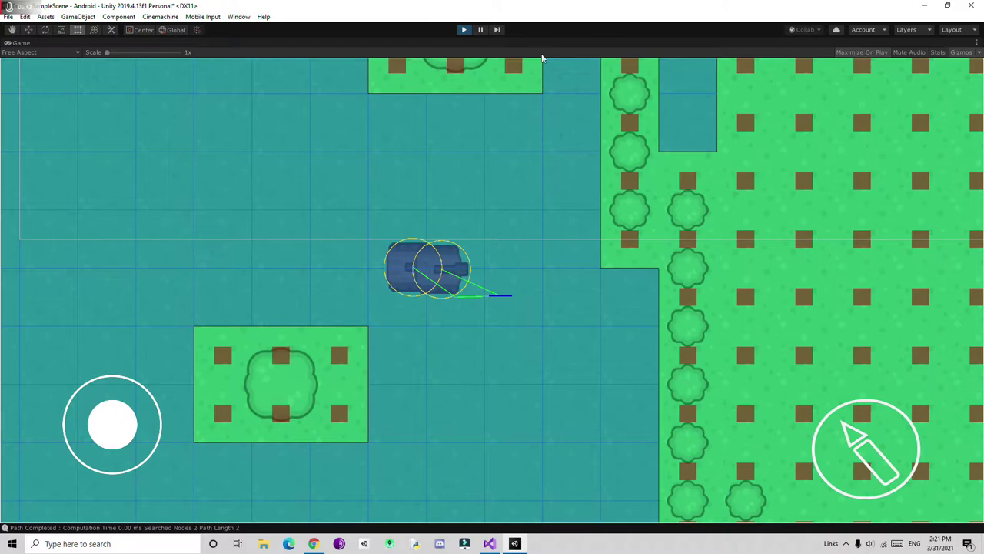
click(465, 31)
click(615, 51)
key(ctrl+1)
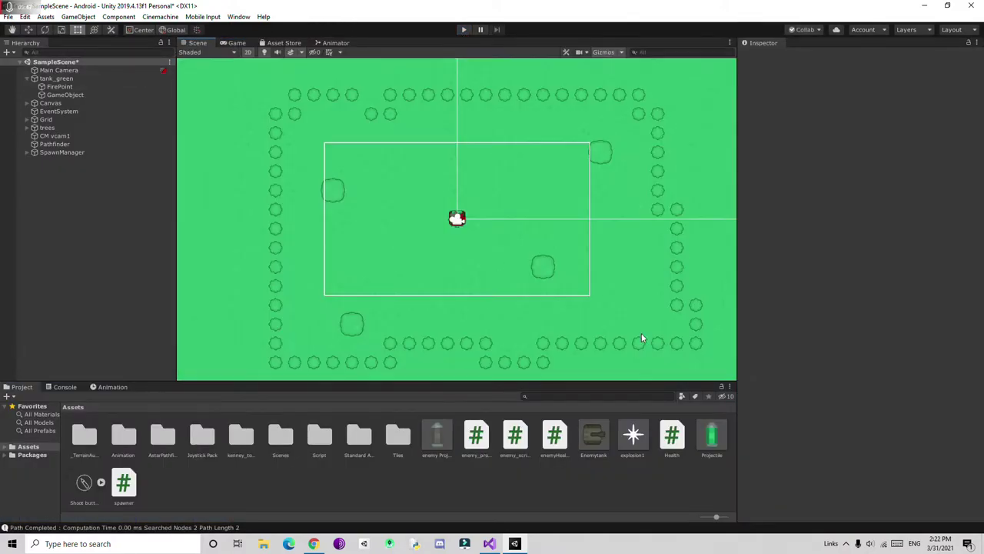
Step: Add a UI Text object as a child of the Canvas
right_click(60, 188)
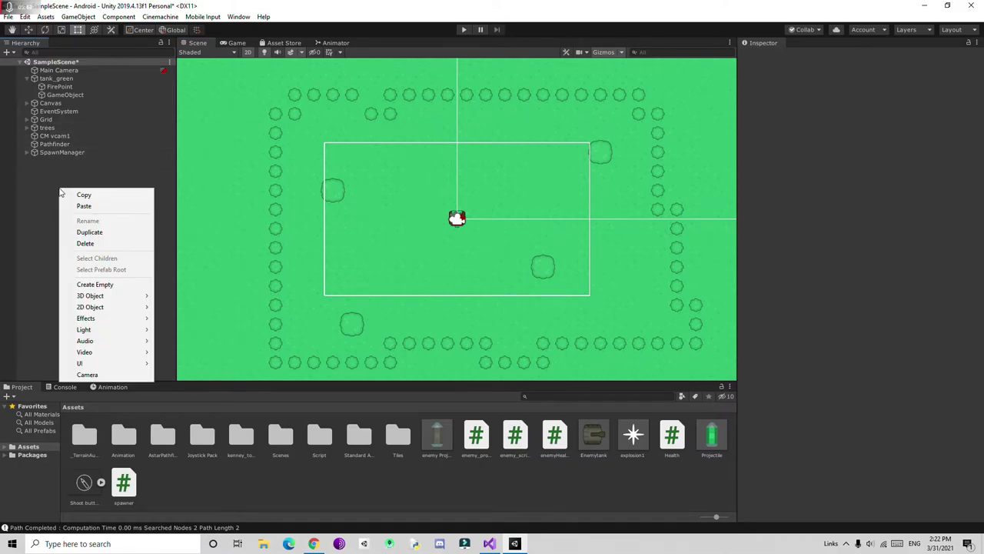
click(31, 105)
click(28, 104)
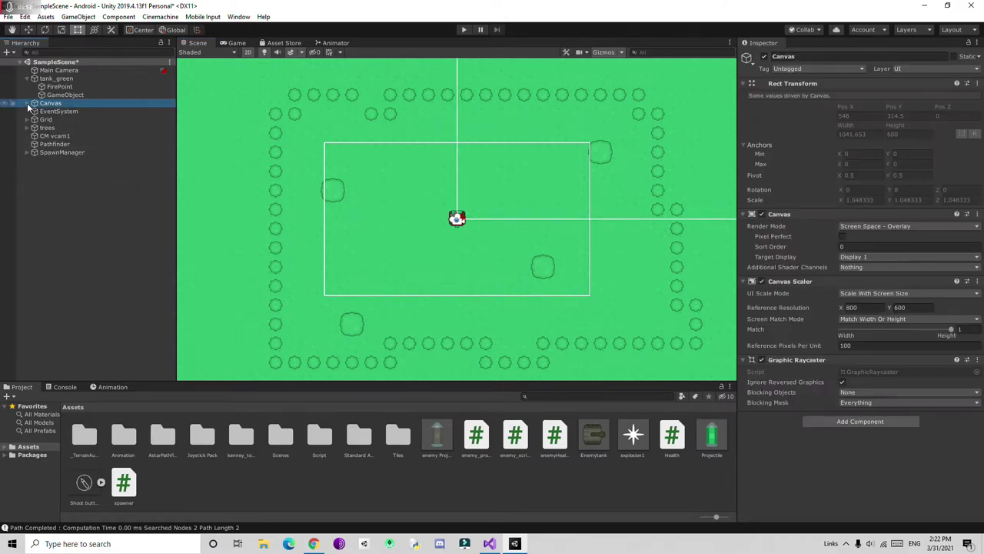
click(27, 105)
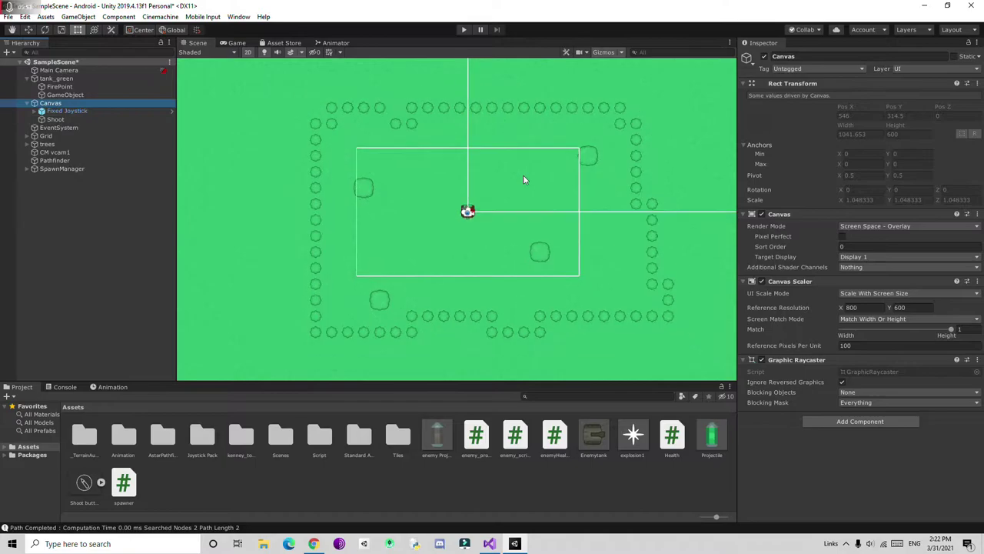
scroll(414, 278, down, 10)
scroll(463, 229, down, 10)
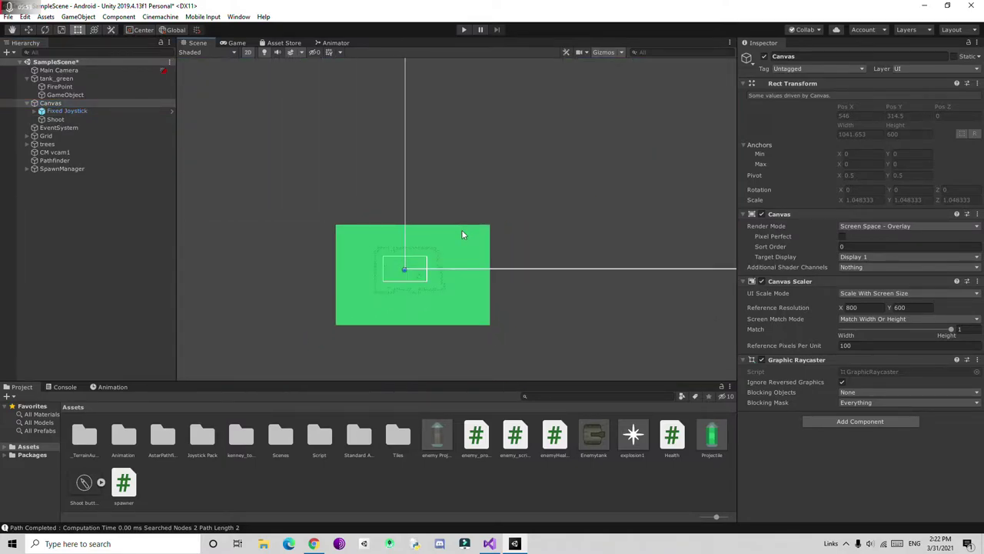
key(f)
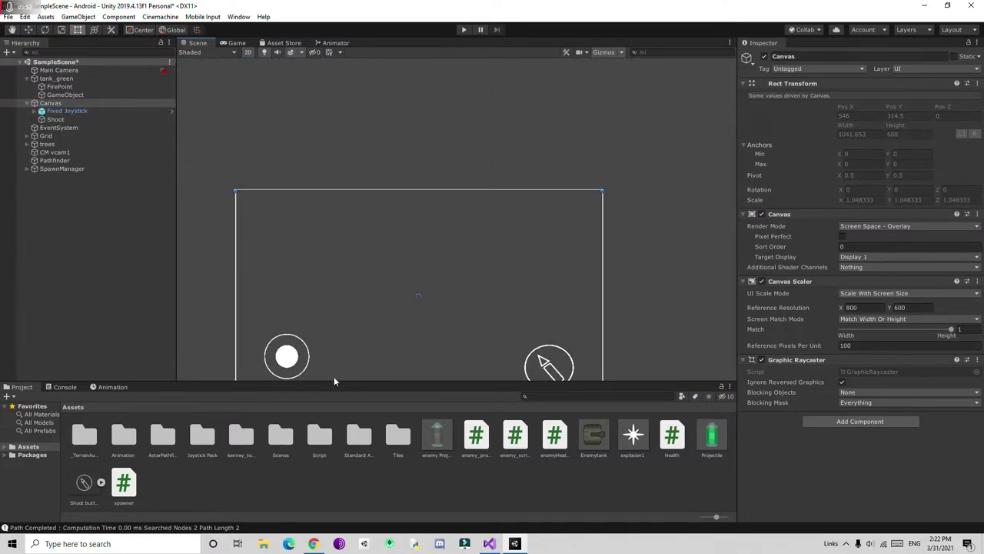
right_click(83, 103)
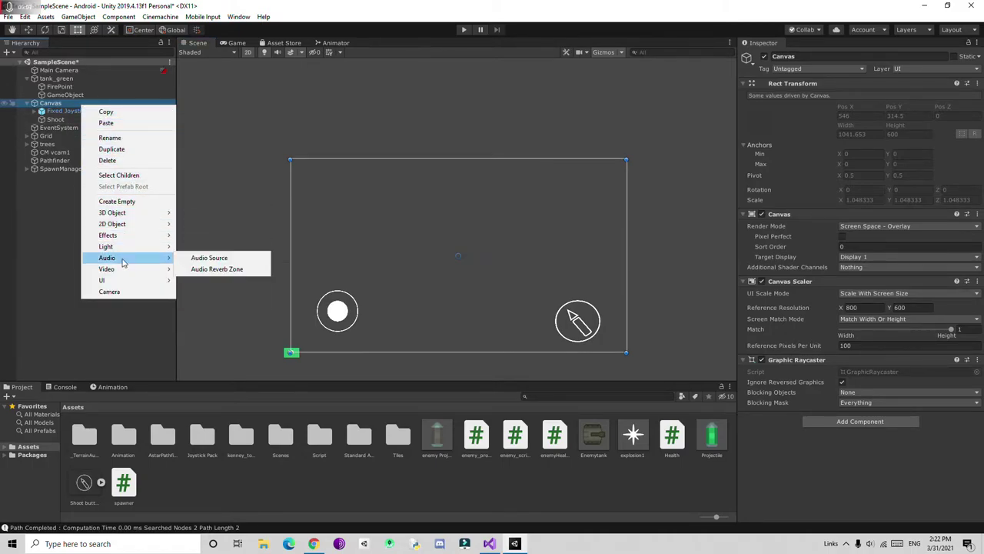
click(199, 281)
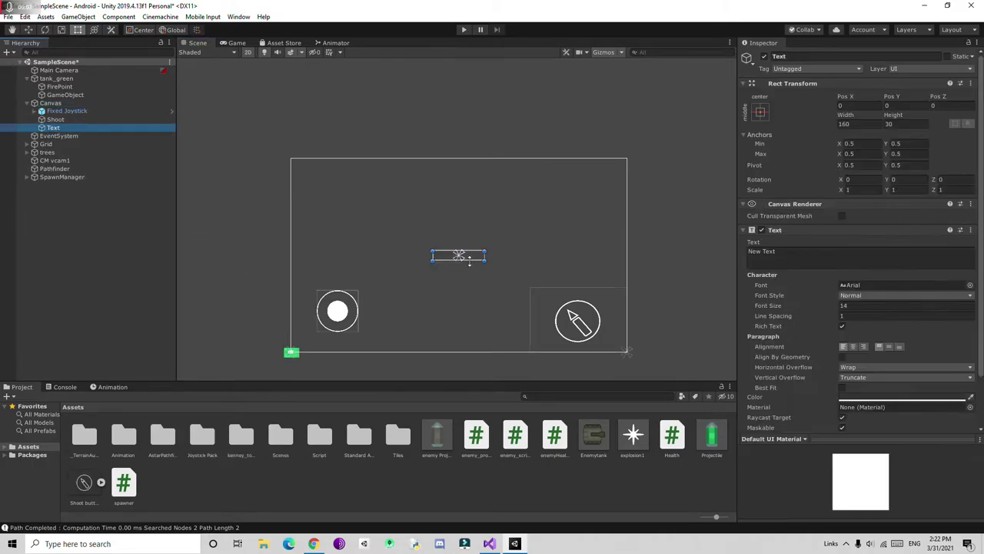
Step: Apply the bottom-center anchor preset to the new text, moving its position there as well
scroll(828, 273, down, 2)
scroll(827, 273, up, 2)
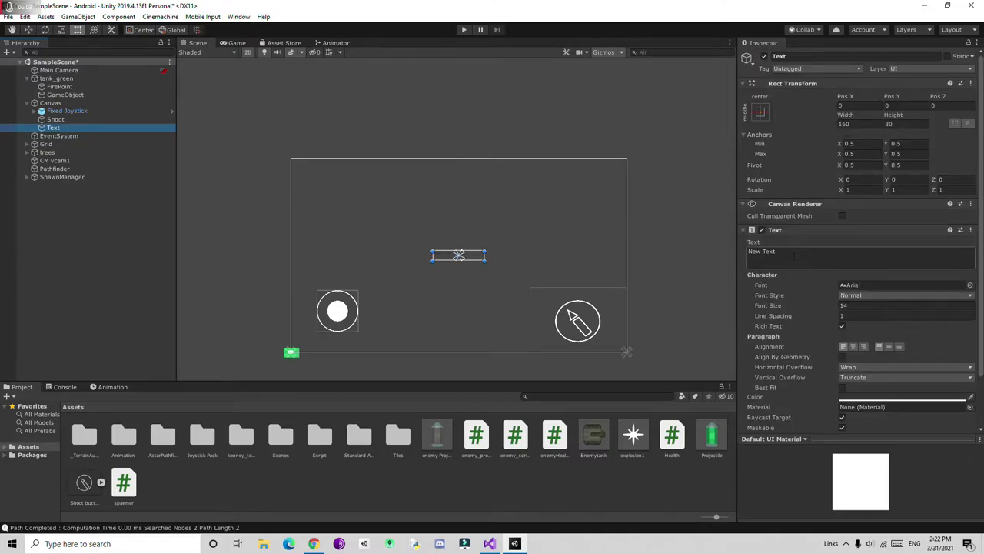
scroll(447, 245, up, 5)
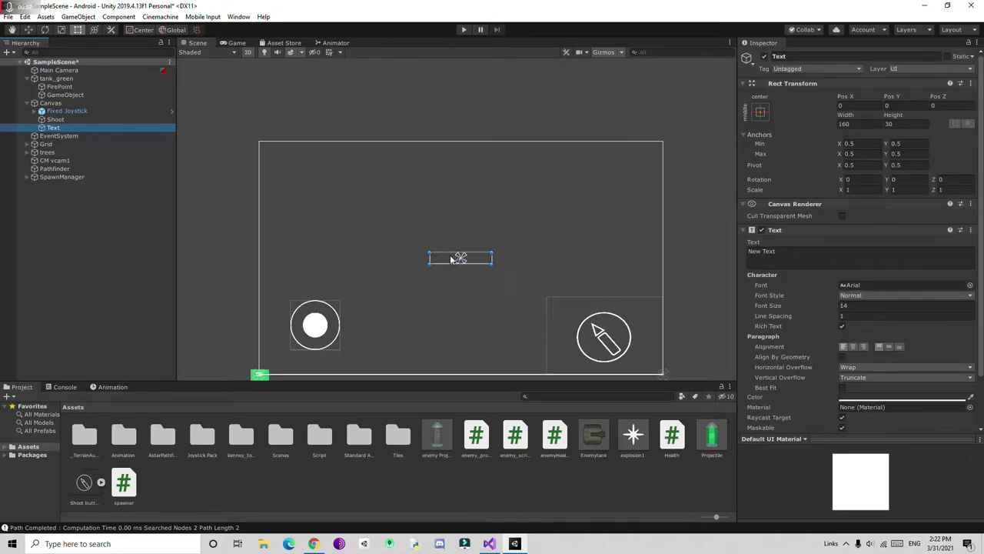
scroll(442, 254, down, 2)
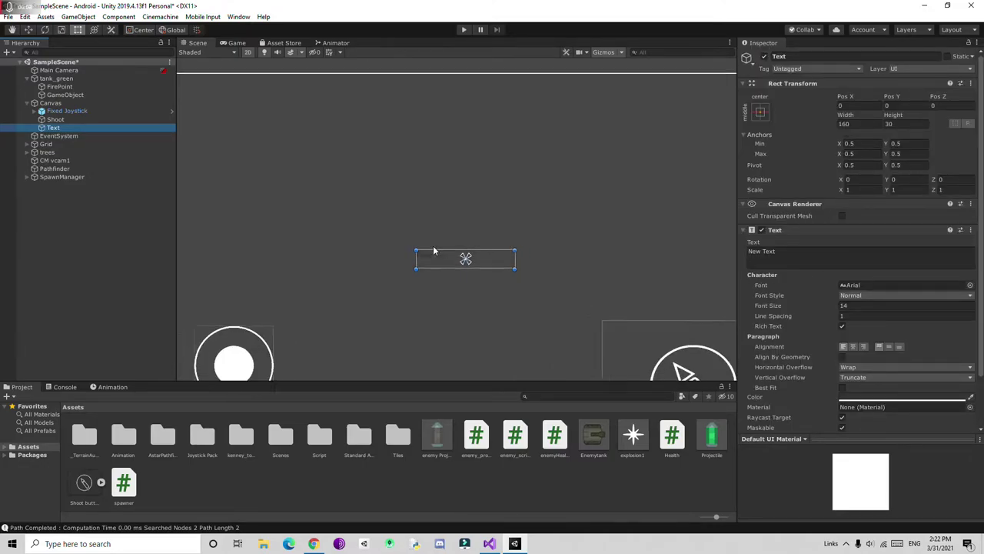
click(761, 113)
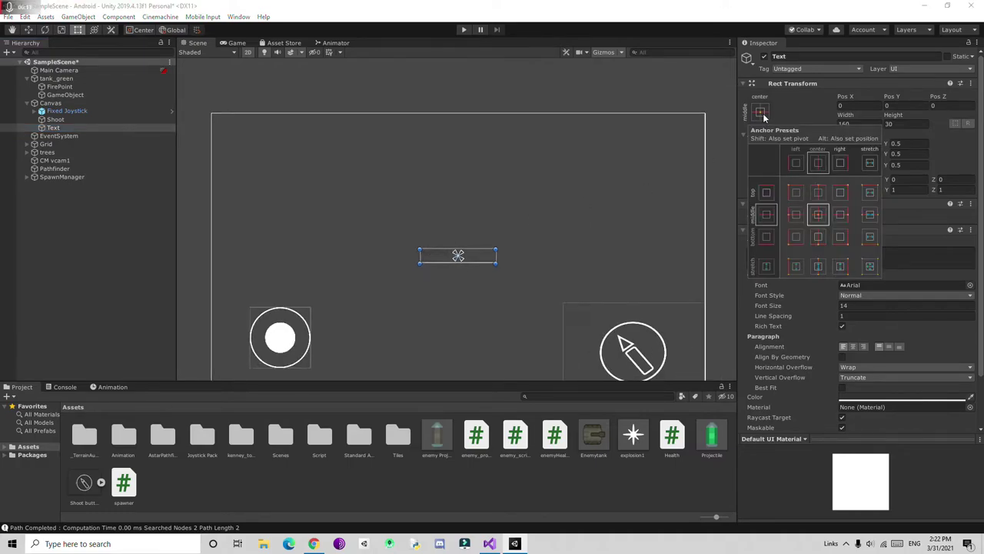
key(alt)
key(shift)
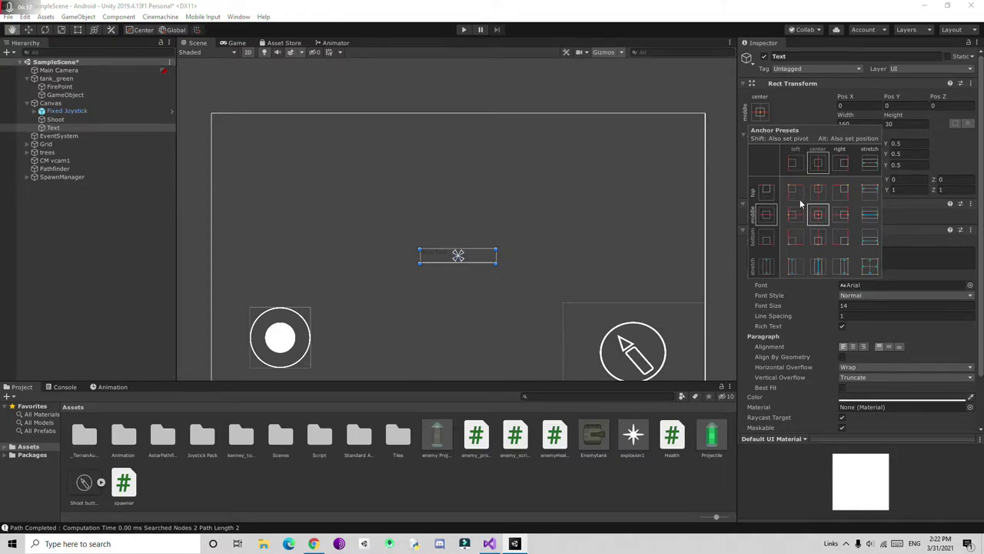
alt+shift+click(793, 189)
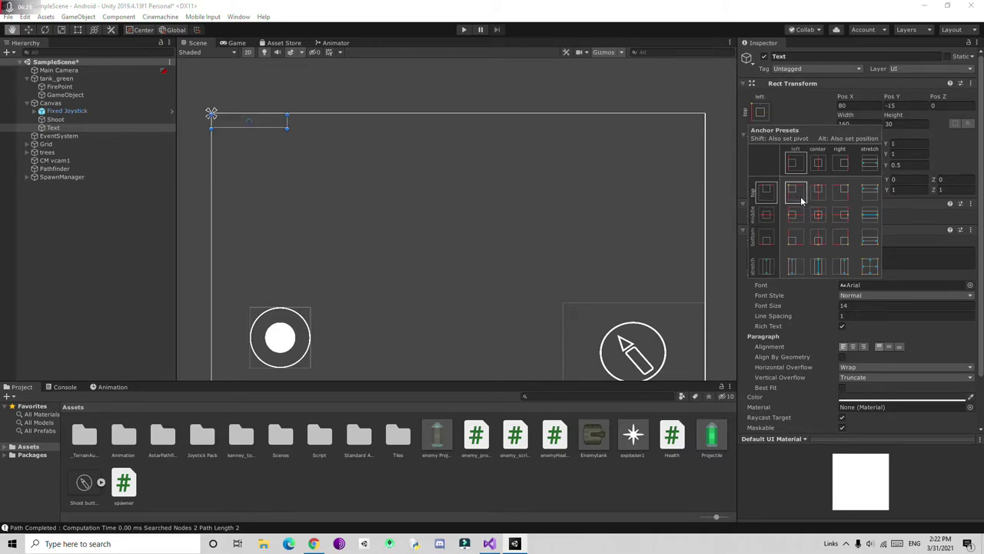
alt+shift+click(819, 239)
scroll(523, 214, down, 1)
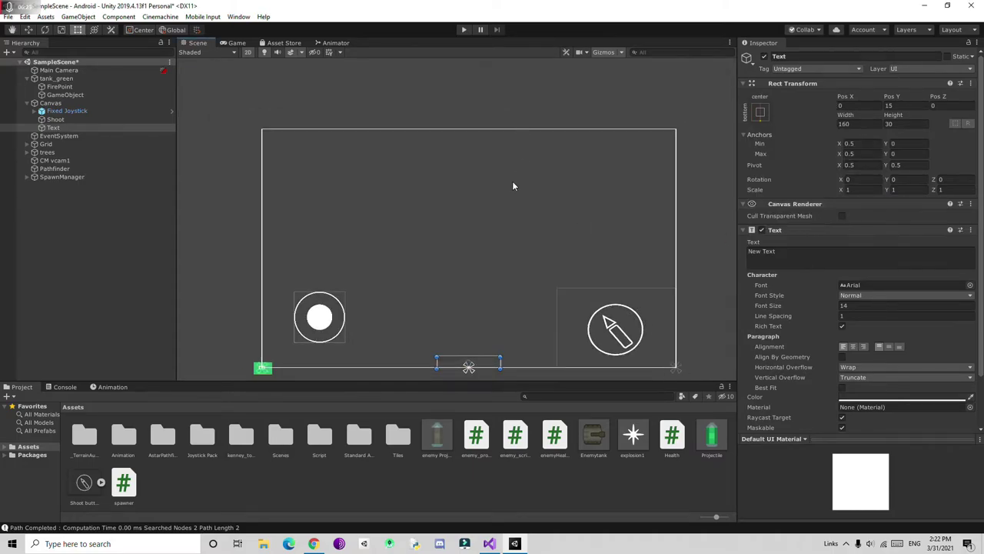
Step: Try a vertical position of 50 for the text in its Rect Transform
scroll(504, 211, up, 4)
drag(490, 298, 493, 258)
click(893, 105)
text(90)
key(BackSpace)
key(BackSpace)
text(50)
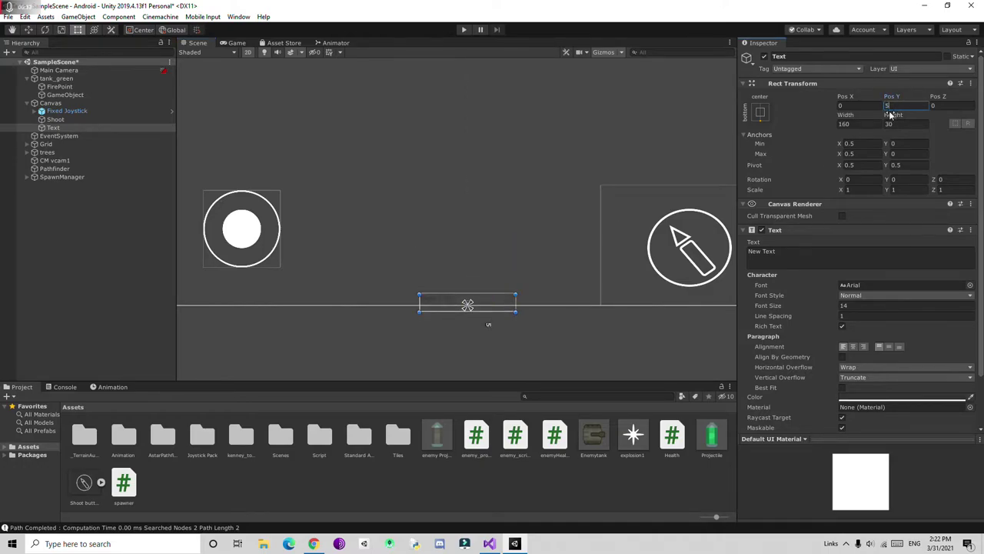
Step: Enlarge the text box freehand to about 214 by 31 and snap it to the canvas's bottom center
scroll(536, 286, up, 2)
drag(517, 266, 553, 261)
click(760, 112)
alt+click(818, 237)
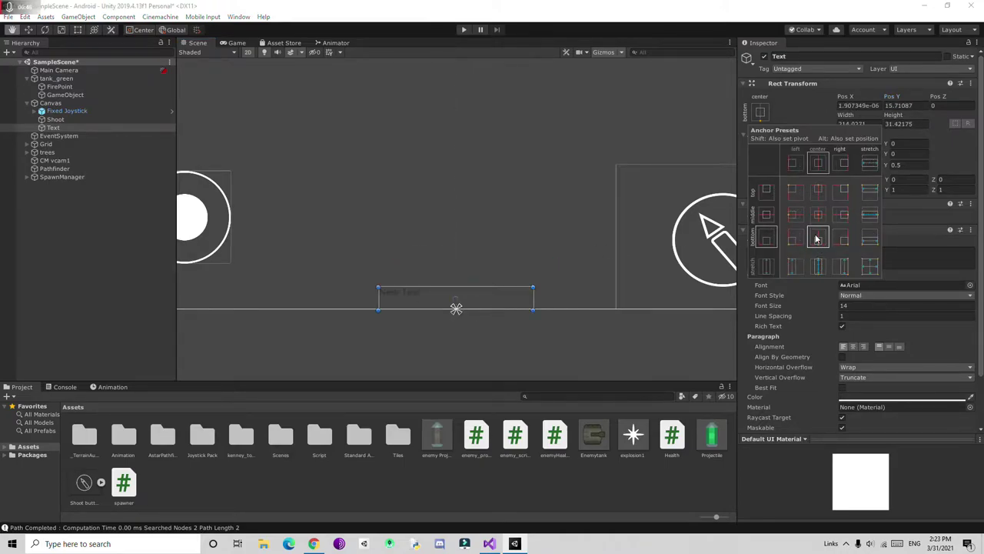
Step: Set the text's Pos X to 0 and Pos Y to 50
click(857, 105)
key(BackSpace)
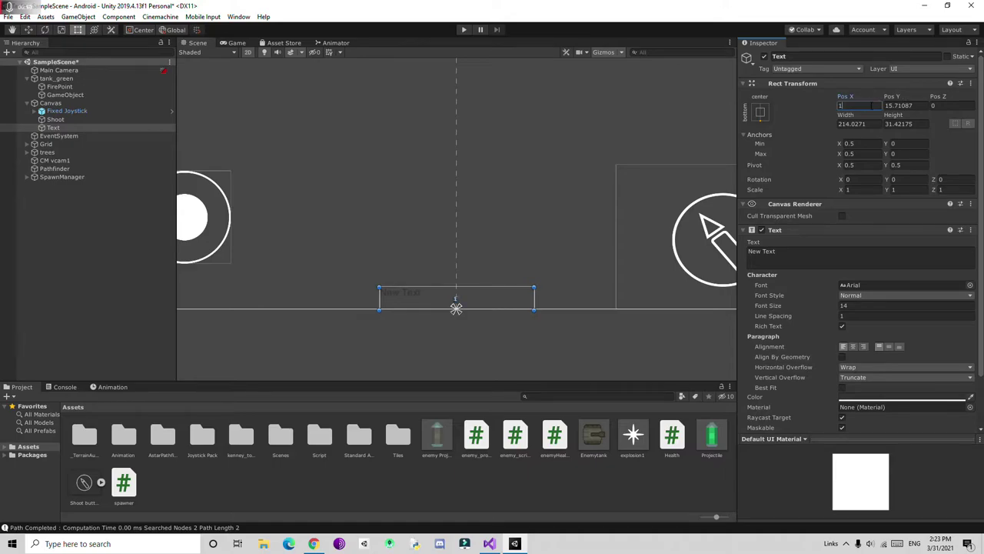
text(0)
key(Tab)
text(50)
Step: Set the text box's height to 30 and its width to 100
click(923, 124)
key(BackSpace)
text(30)
click(870, 126)
text(200)
key(BackSpace)
key(BackSpace)
key(BackSpace)
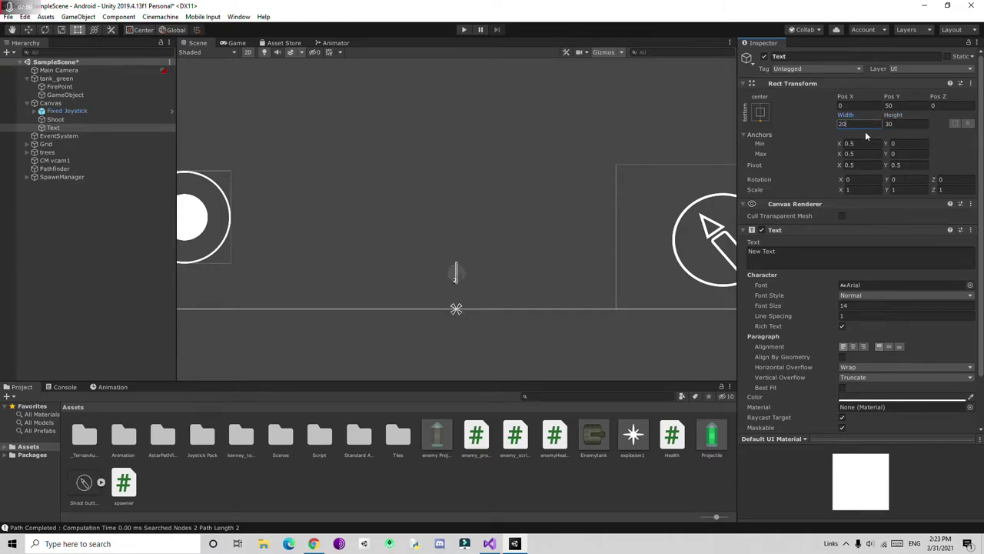
text(100)
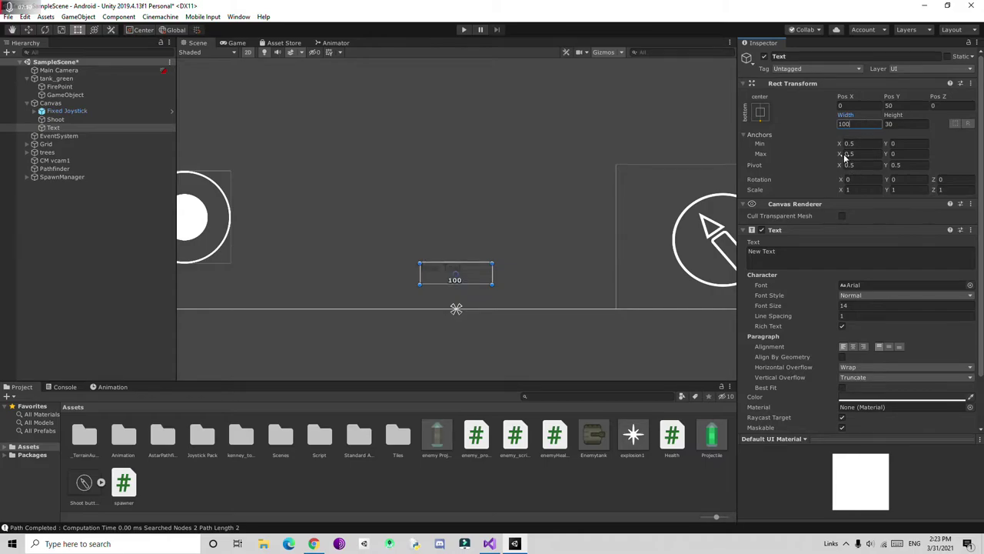
Step: Set the text's font size to 24 and replace its content with 100
click(842, 306)
text(22)
key(BackSpace)
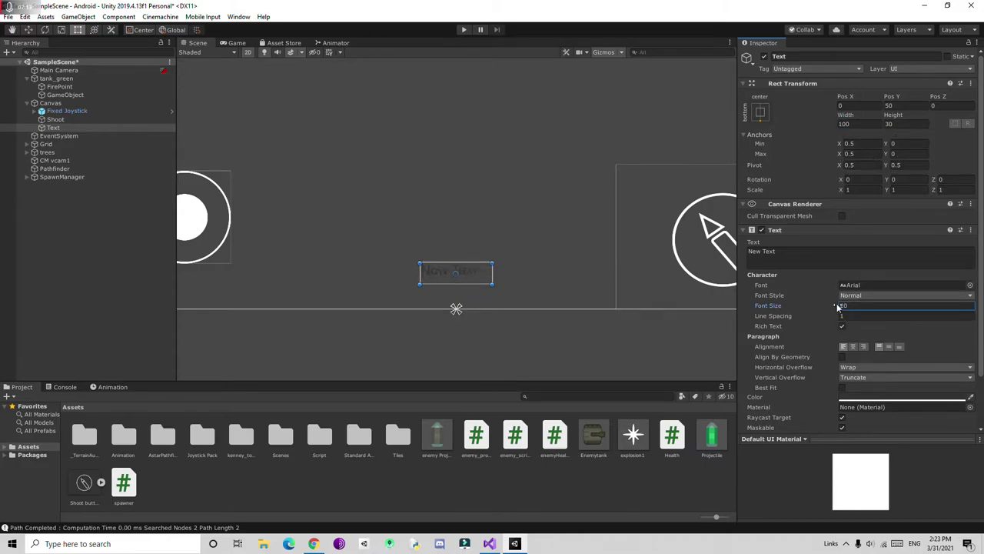
text(4)
click(792, 259)
key(BackSpace)
text(100)
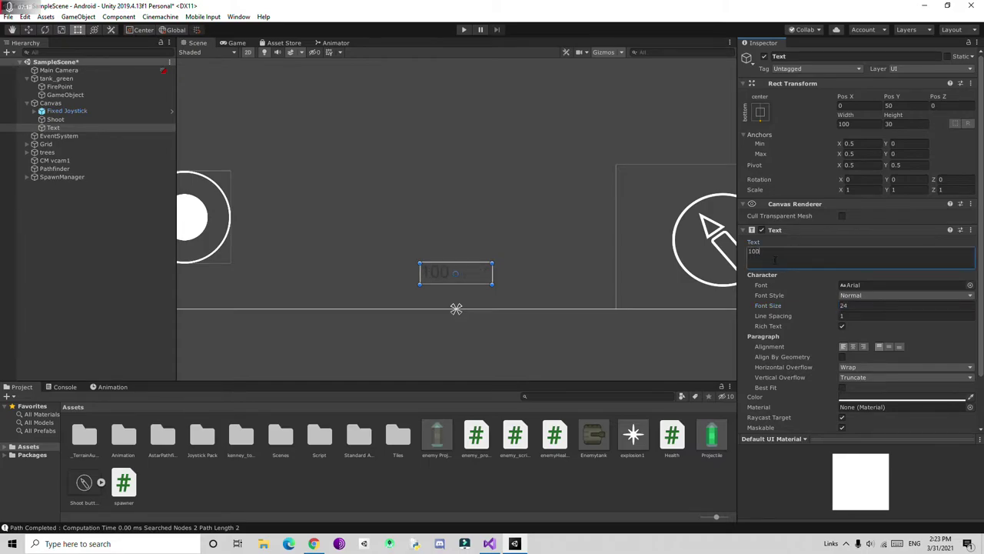
Step: Center the text horizontally and vertically in its box and set its font style to Bold
click(853, 346)
click(872, 301)
click(868, 315)
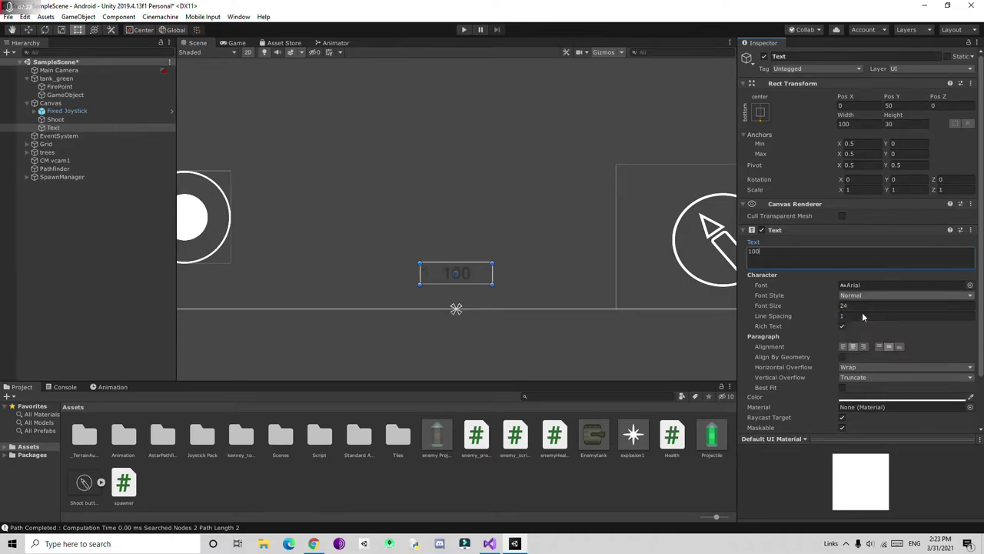
Step: Change the text color to white (FFFFFF)
click(850, 398)
drag(51, 115, 40, 78)
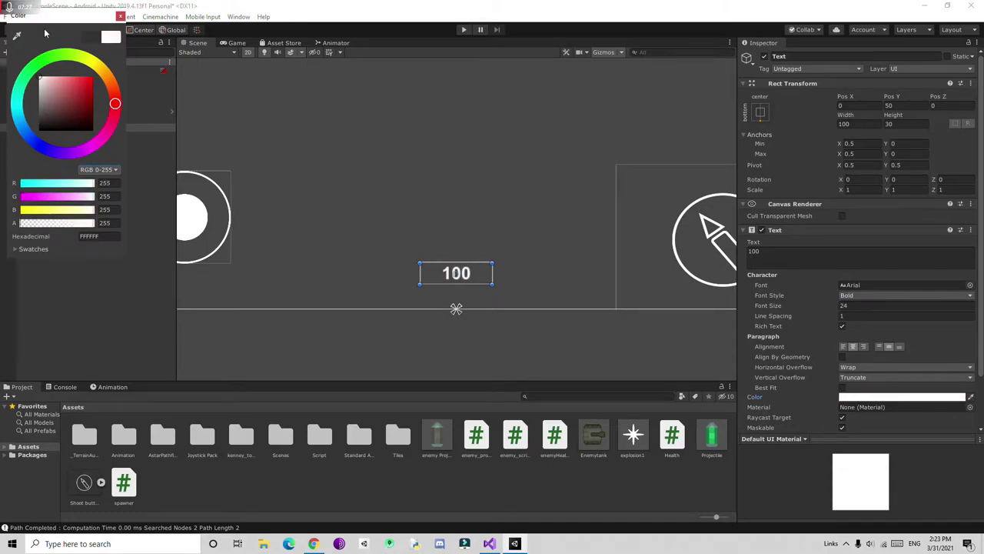
click(121, 16)
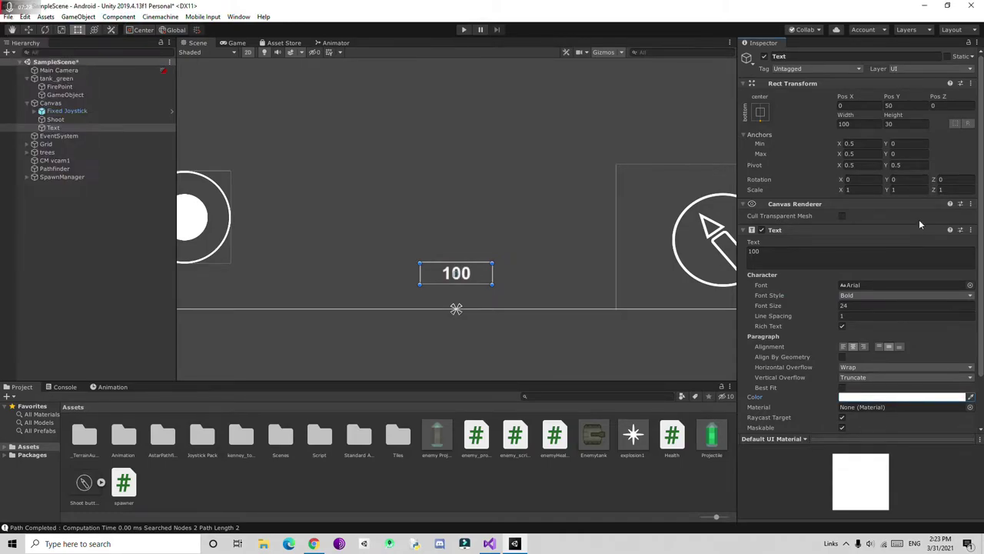
Step: Try the available fonts on the text, choose Unipix, and set the font size to 34
click(970, 285)
click(156, 292)
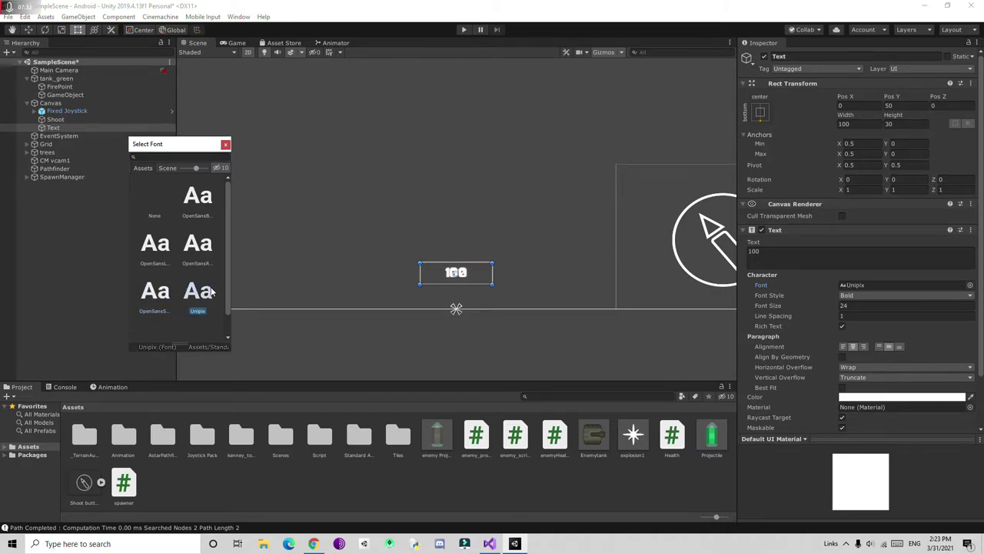
click(203, 257)
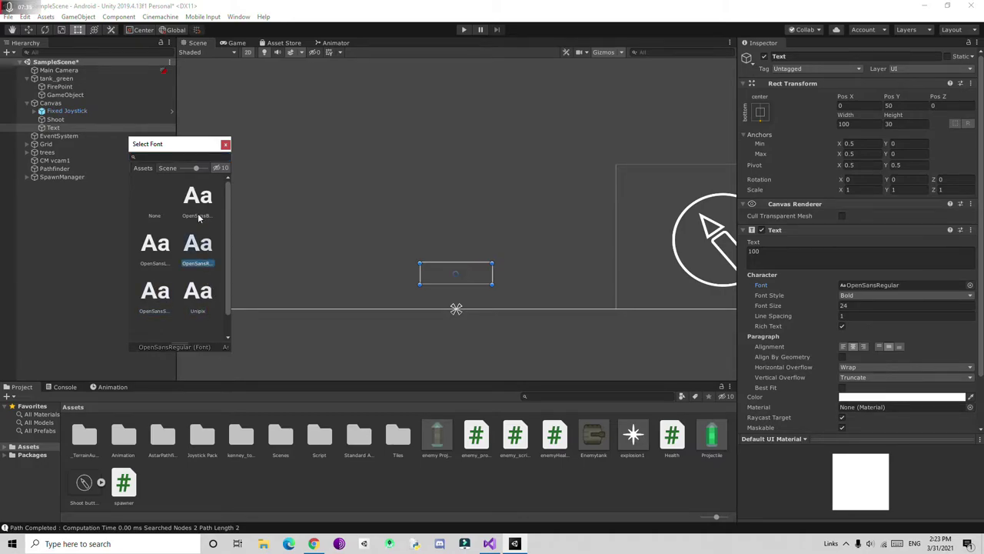
click(154, 259)
click(197, 198)
click(198, 257)
click(195, 292)
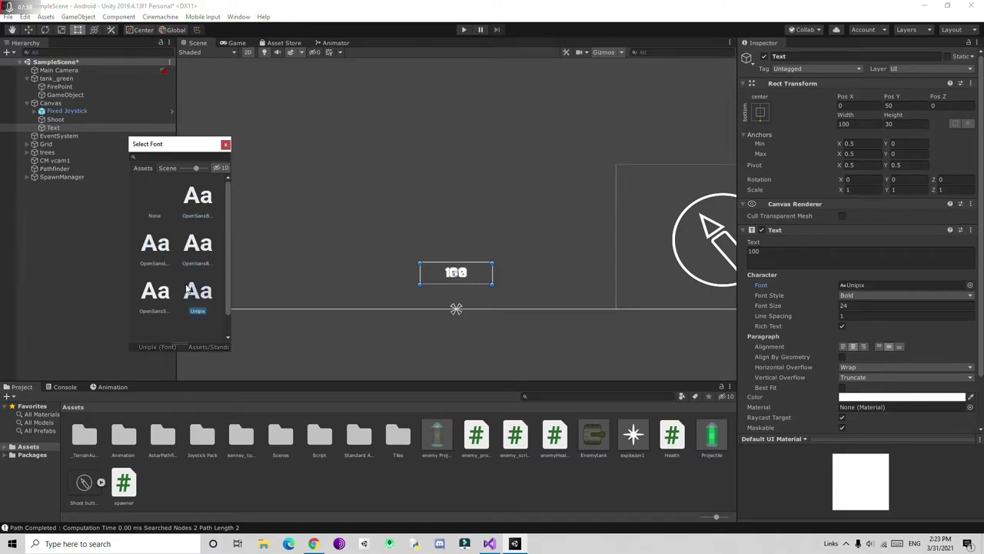
click(226, 144)
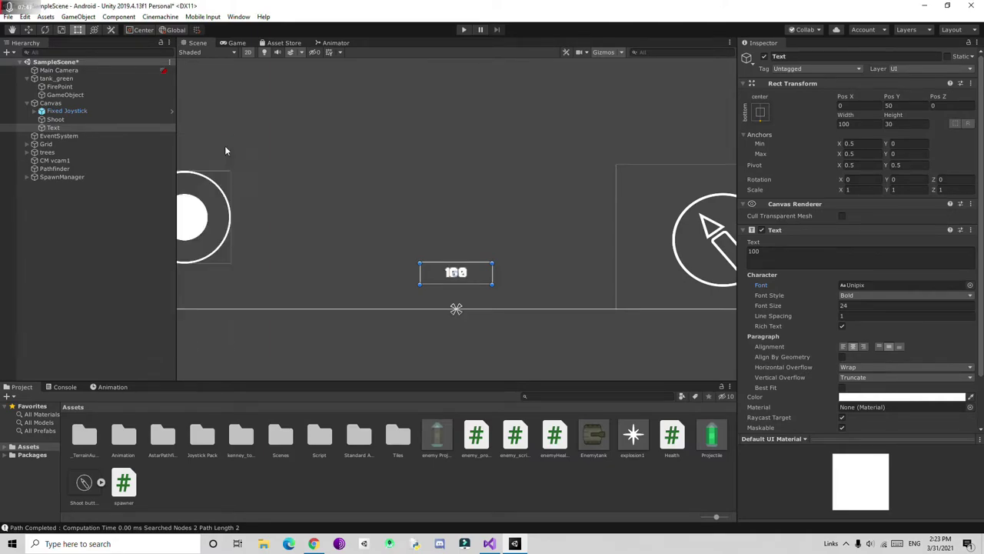
click(838, 307)
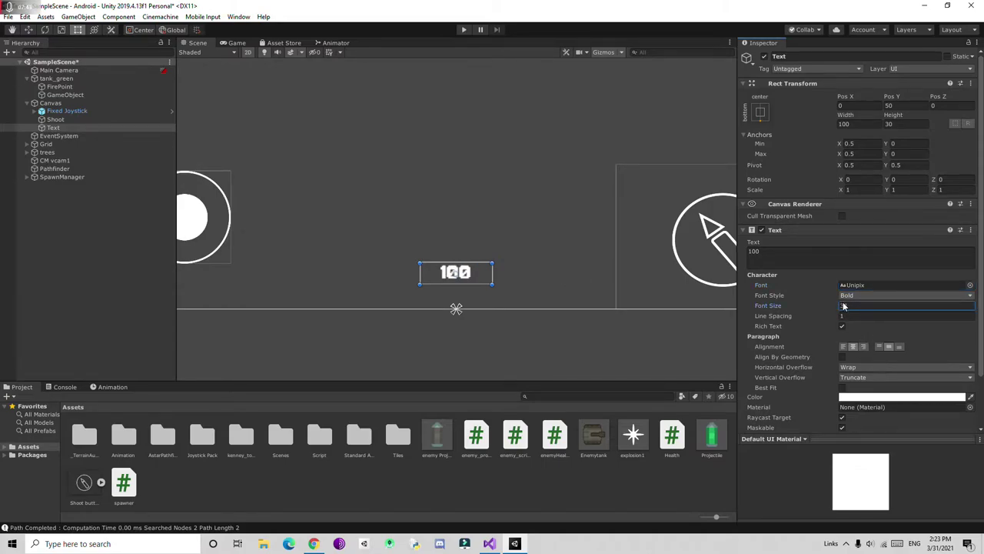
click(862, 367)
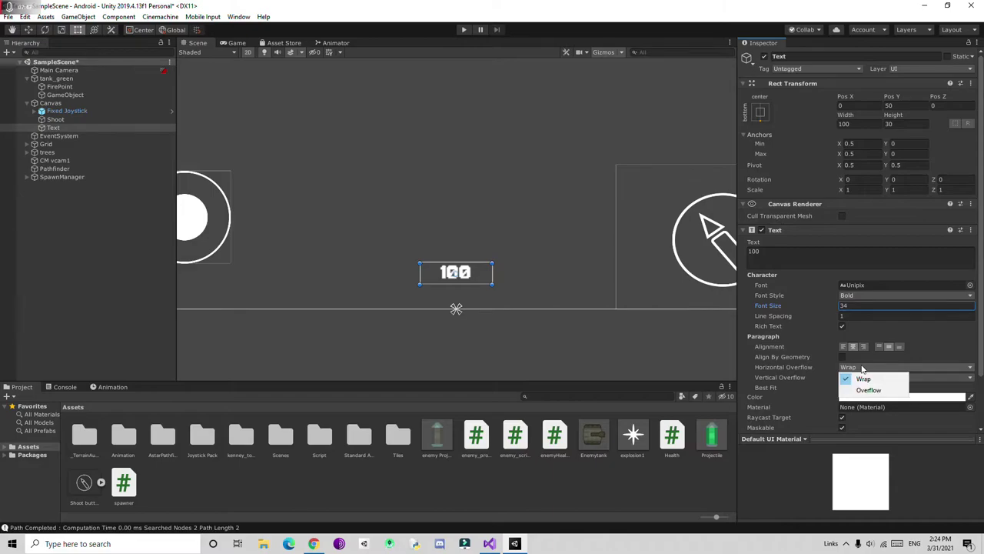
click(881, 347)
scroll(881, 347, down, 2)
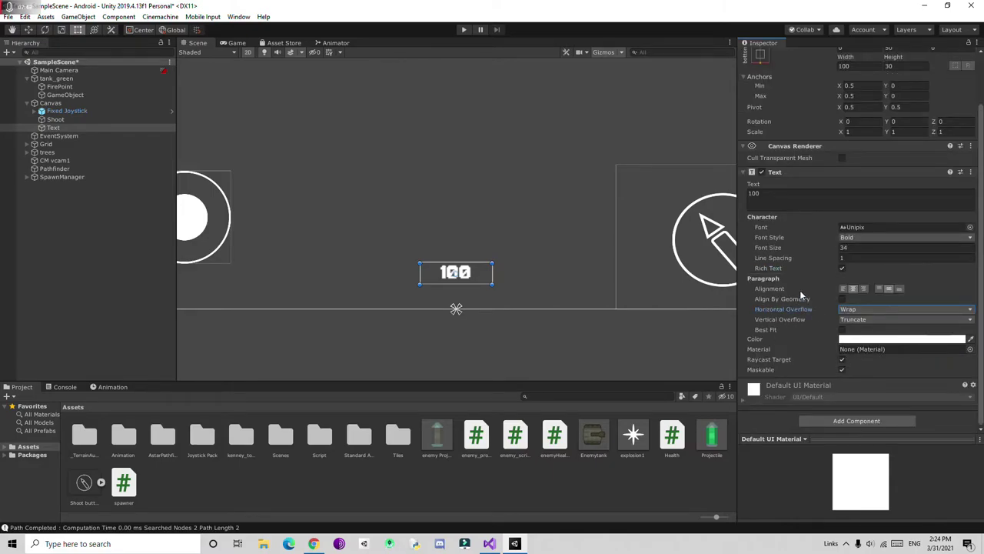
click(843, 269)
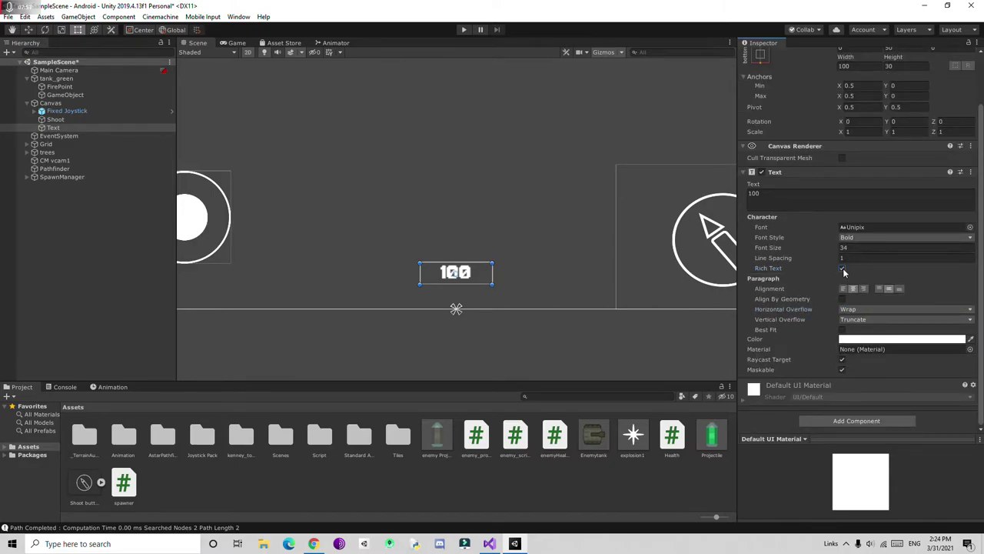
scroll(775, 237, up, 2)
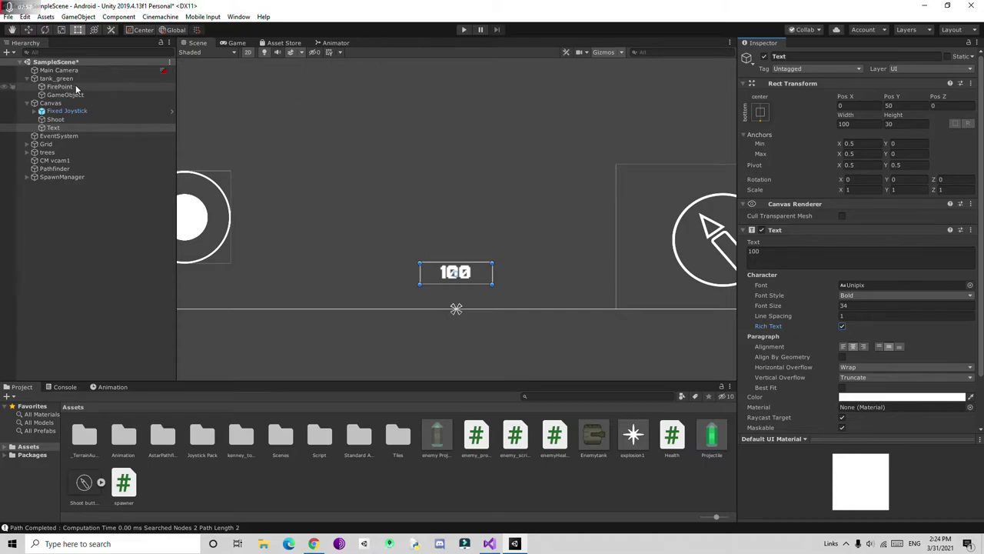
Step: Switch to Visual Studio, open Health.cs and start a new public field declaration below playerHealth
click(755, 257)
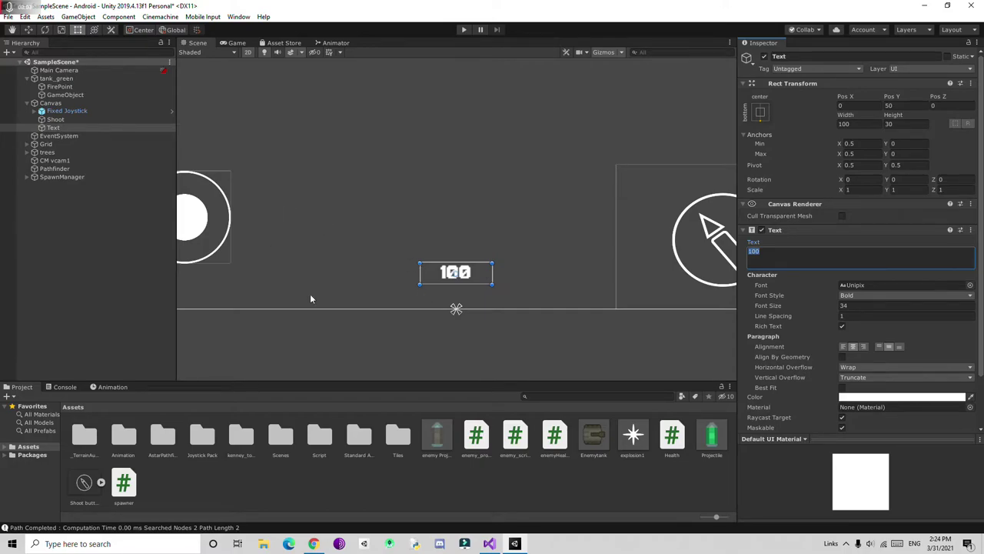
click(490, 544)
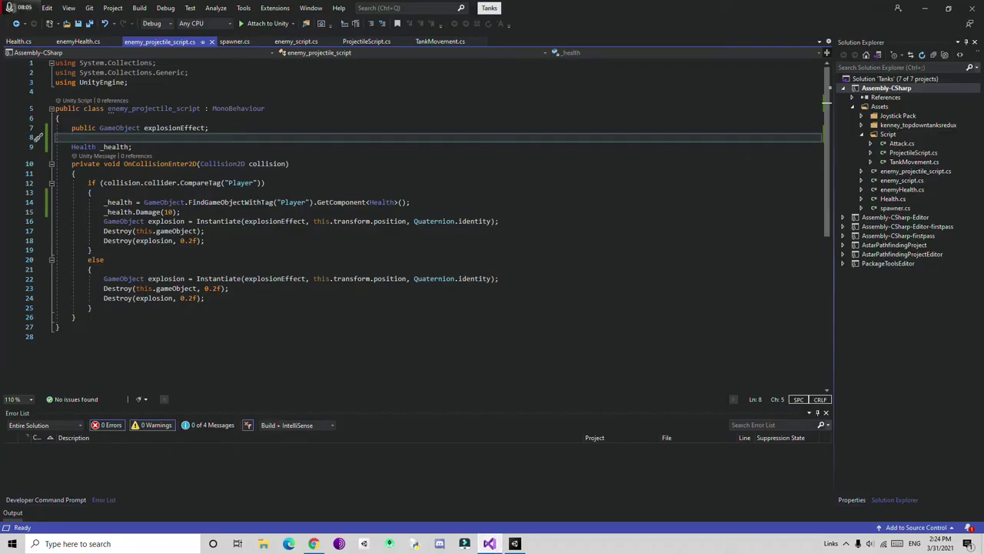
click(19, 41)
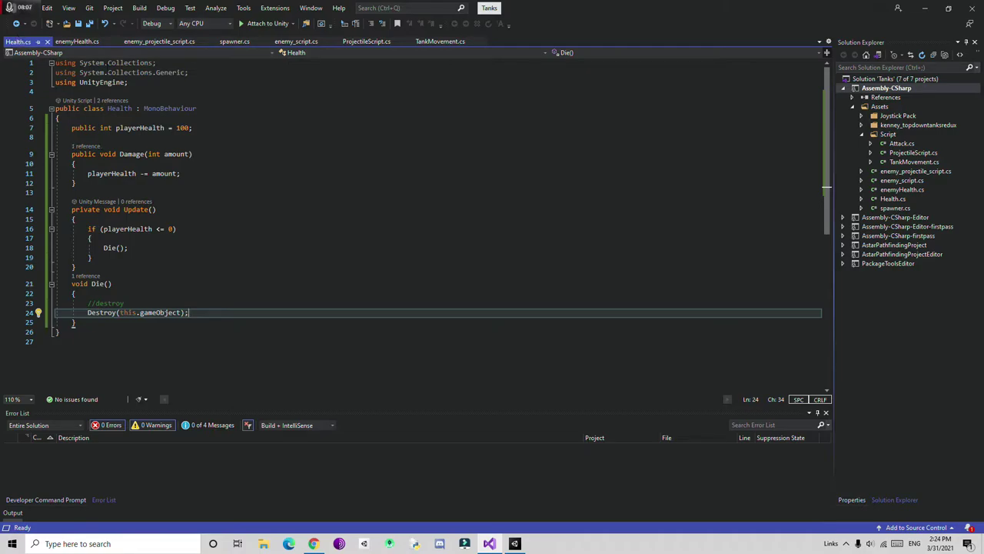
click(138, 82)
click(237, 127)
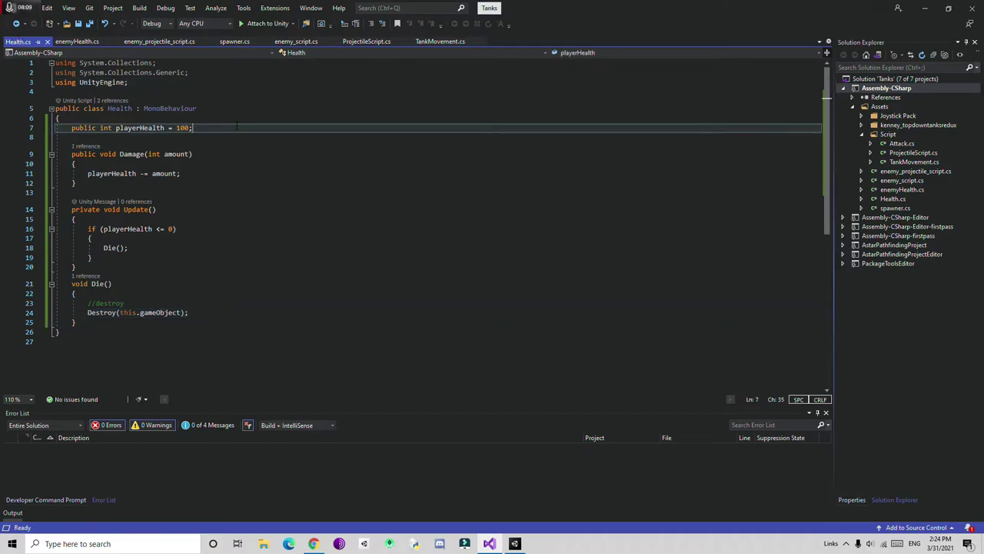
key(Return)
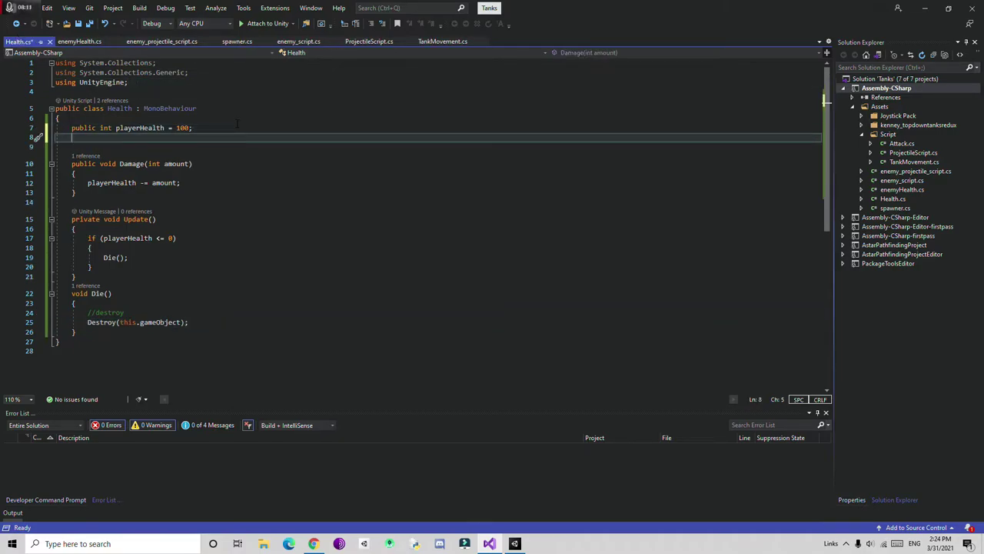
key(Return)
text(public )
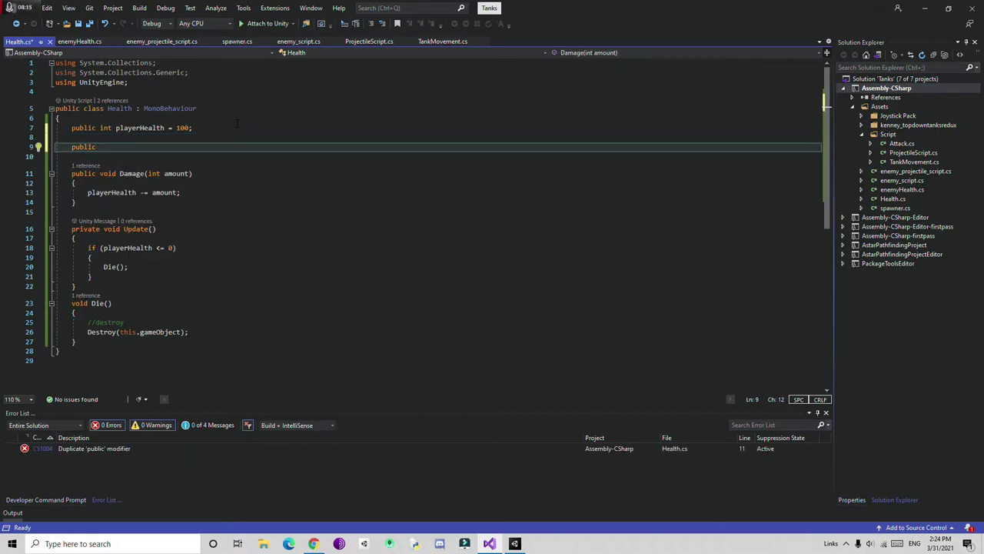
Step: Look through the code completion suggestions for a Text type for the new field
text(Tex)
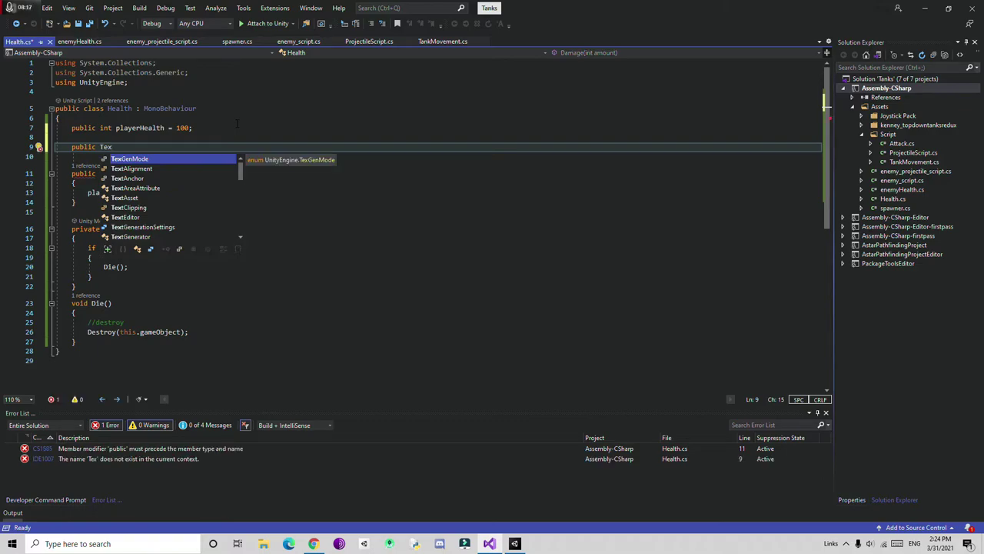
key(Down)
key(Down)
key(Down)
key(Down)
key(Down)
key(Down)
key(Down)
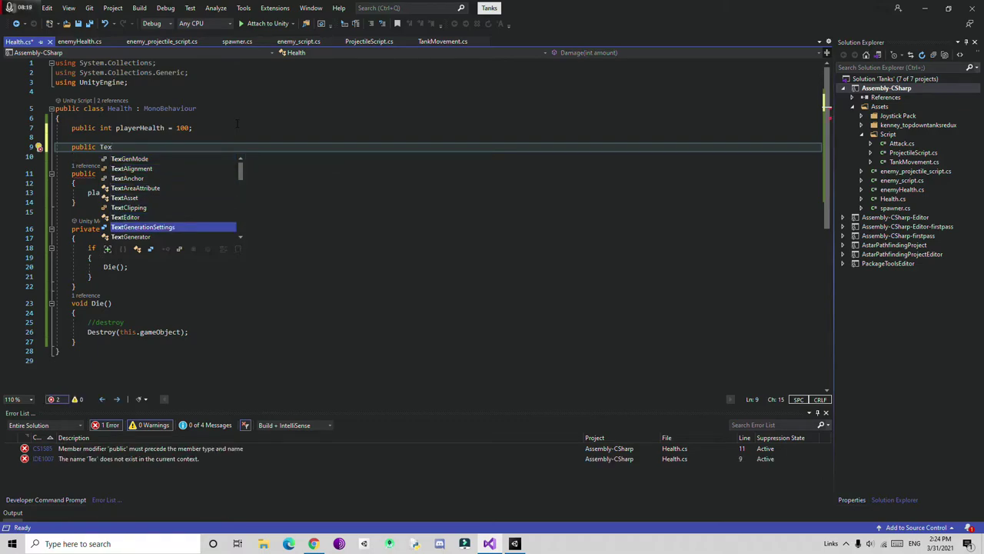
key(Down)
key(Down)
key(Down)
key(Down)
key(Down)
key(Down)
key(Down)
key(Down)
key(Down)
key(Down)
key(Down)
key(Down)
key(Down)
key(Down)
key(Down)
key(Down)
key(Down)
key(Down)
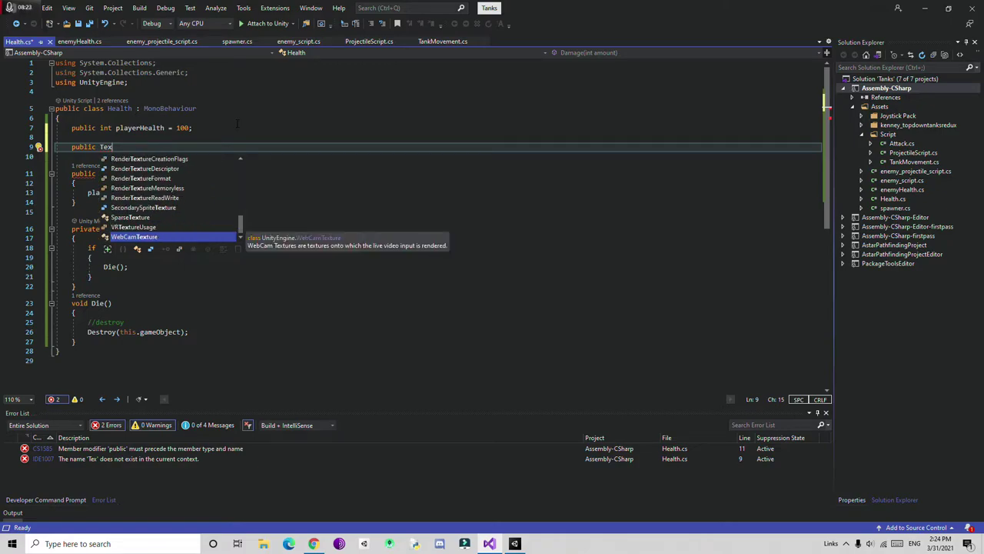
key(Escape)
Step: Add a using UnityEngine.UI; directive below the existing using lines in Health.cs
click(146, 85)
key(Return)
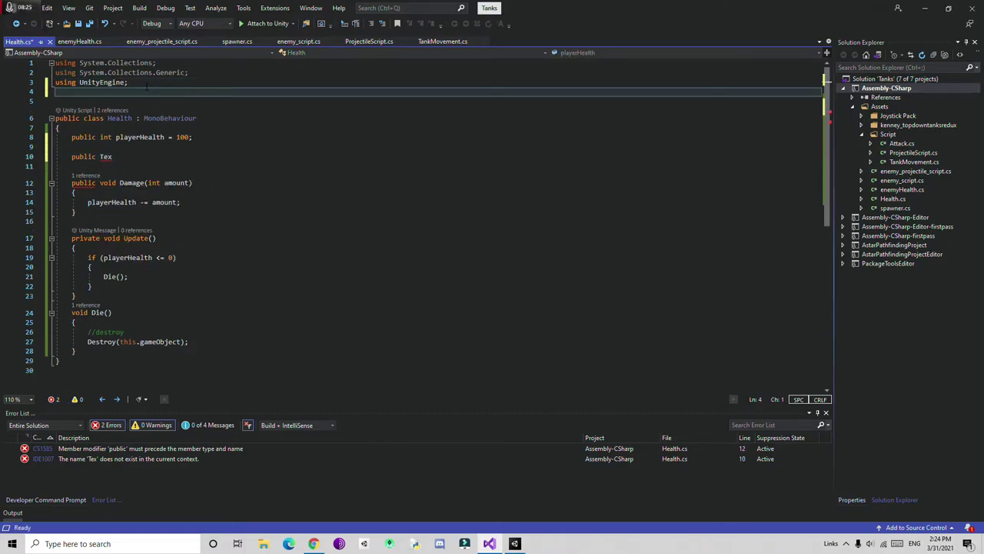
text(I)
key(BackSpace)
text(using)
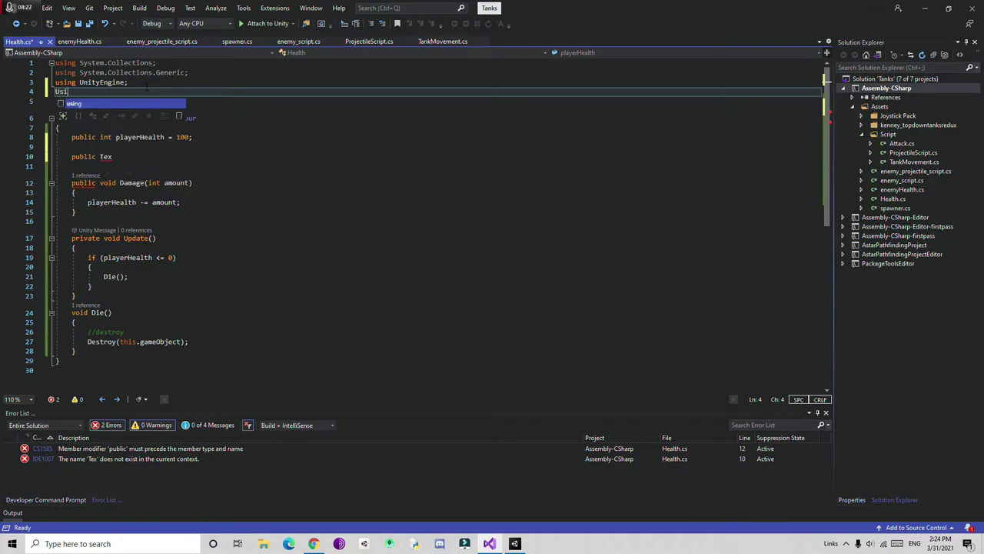
text( Unit)
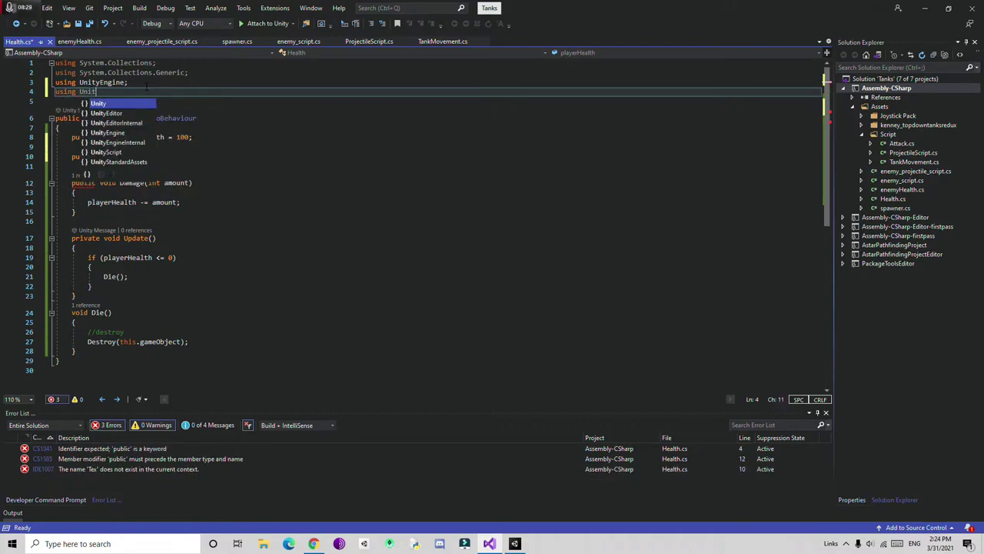
text(y)
key(Down)
key(Down)
key(Down)
key(Tab)
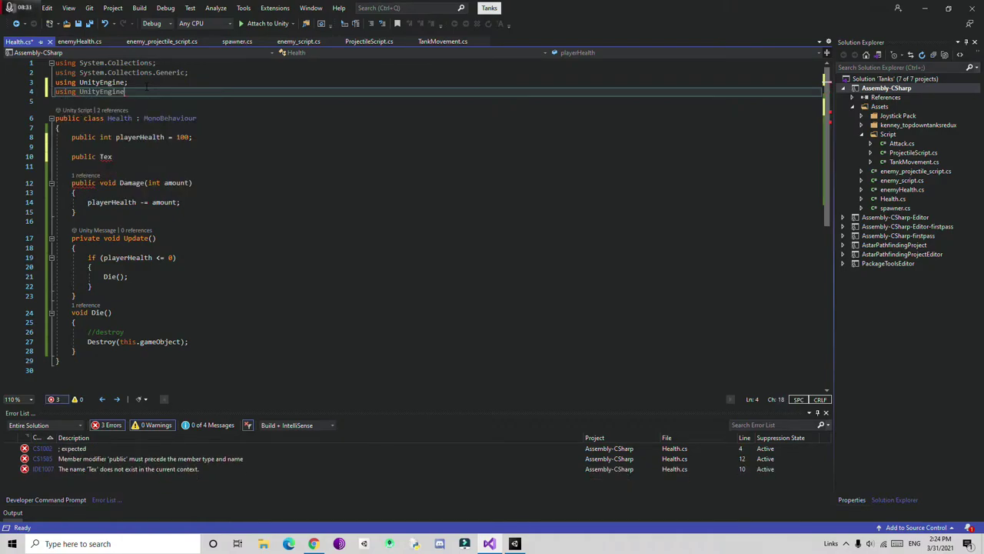
text(.)
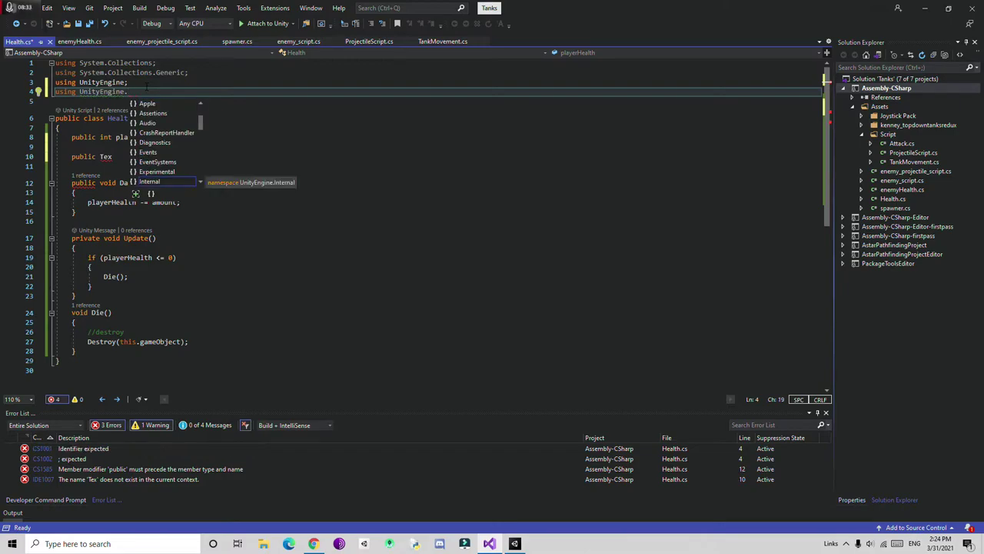
text(U)
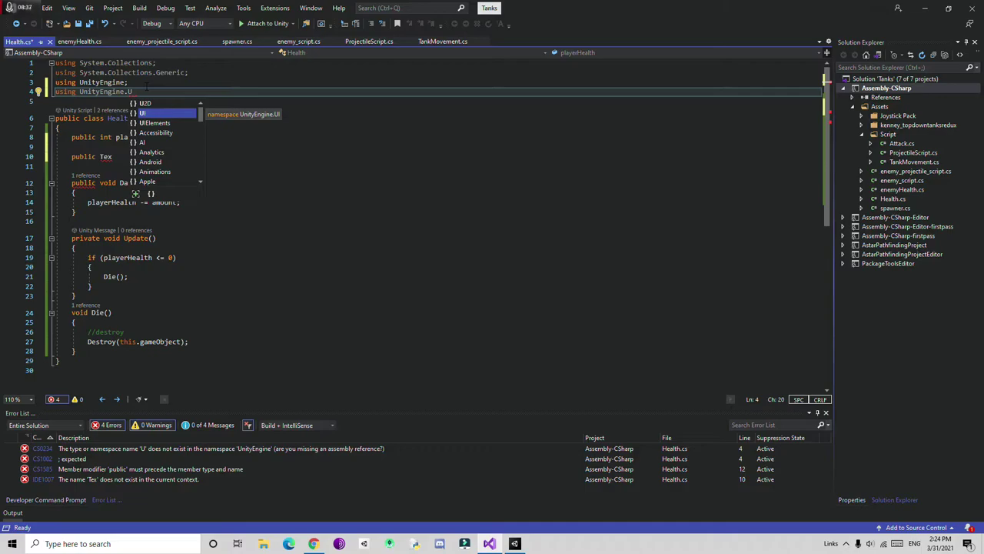
text(I;)
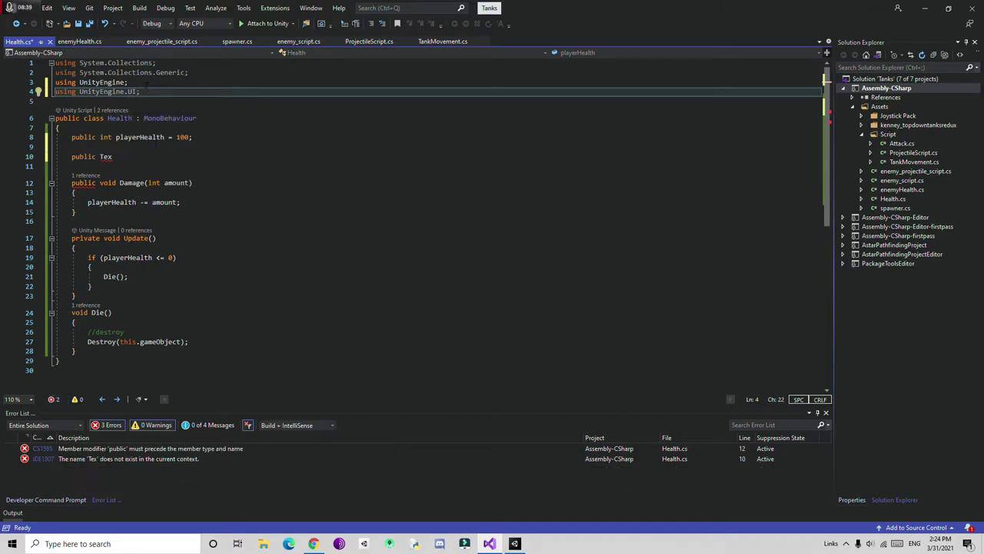
Step: Complete the unfinished declaration below playerHealth as public Text healthText;
click(154, 156)
key(BackSpace)
key(BackSpace)
key(BackSpace)
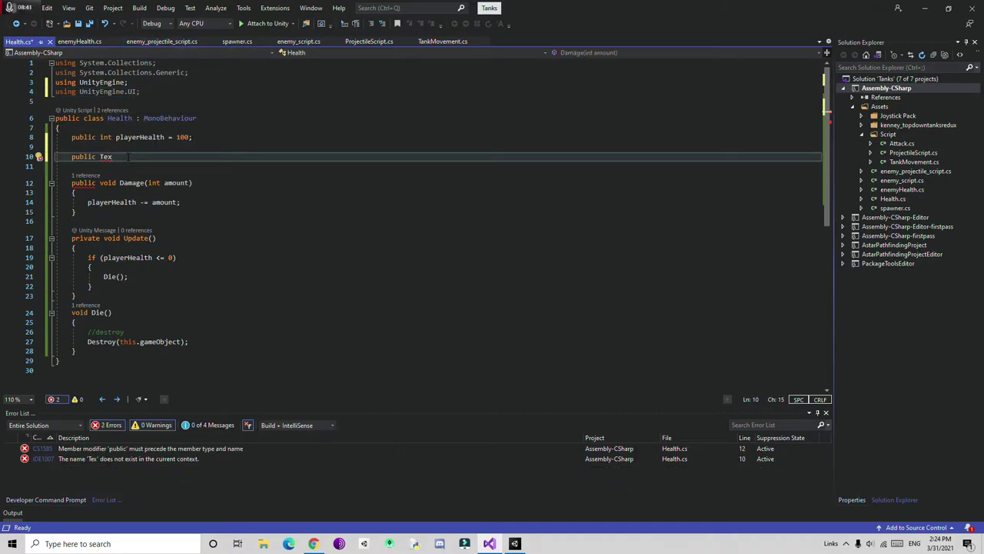
text(Tex)
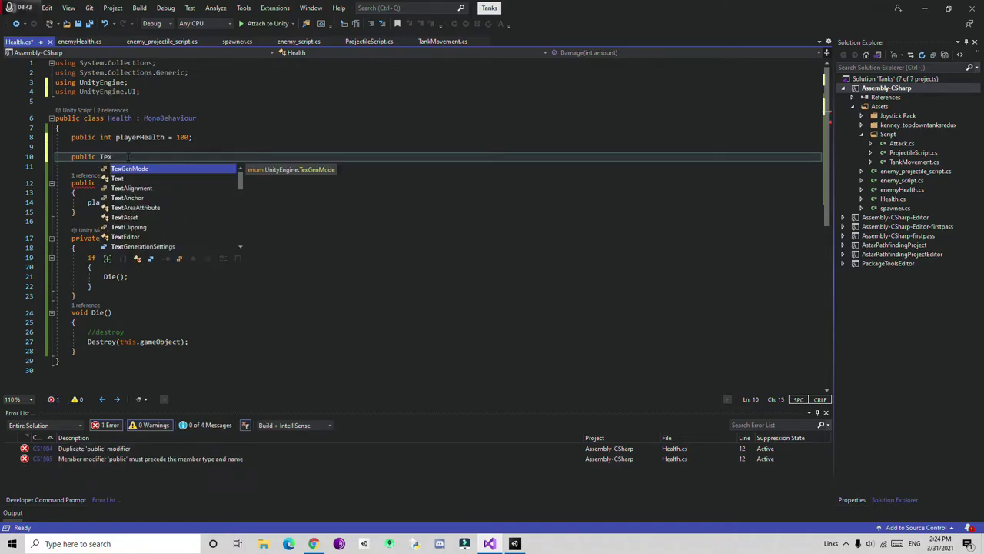
text(t )
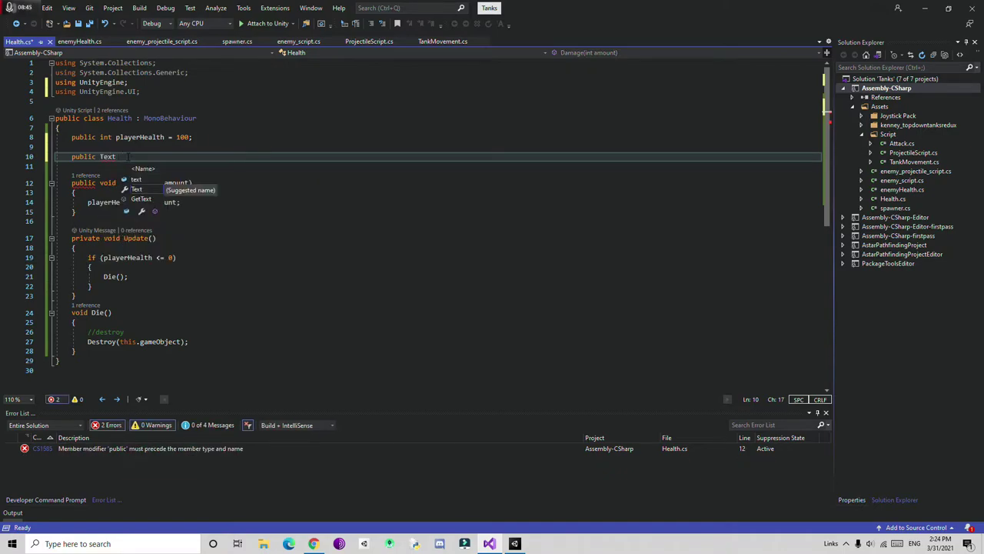
text(helath)
key(BackSpace)
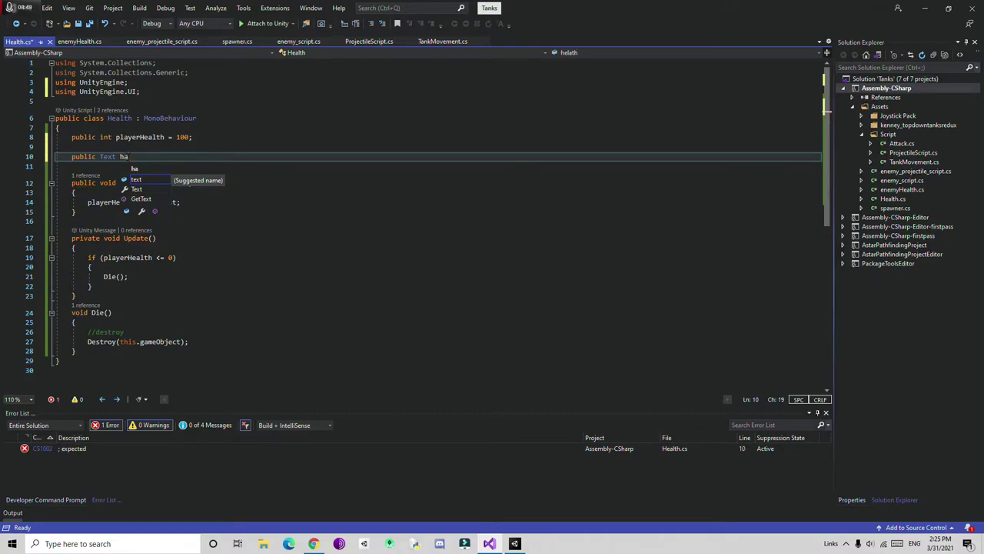
text(althText;)
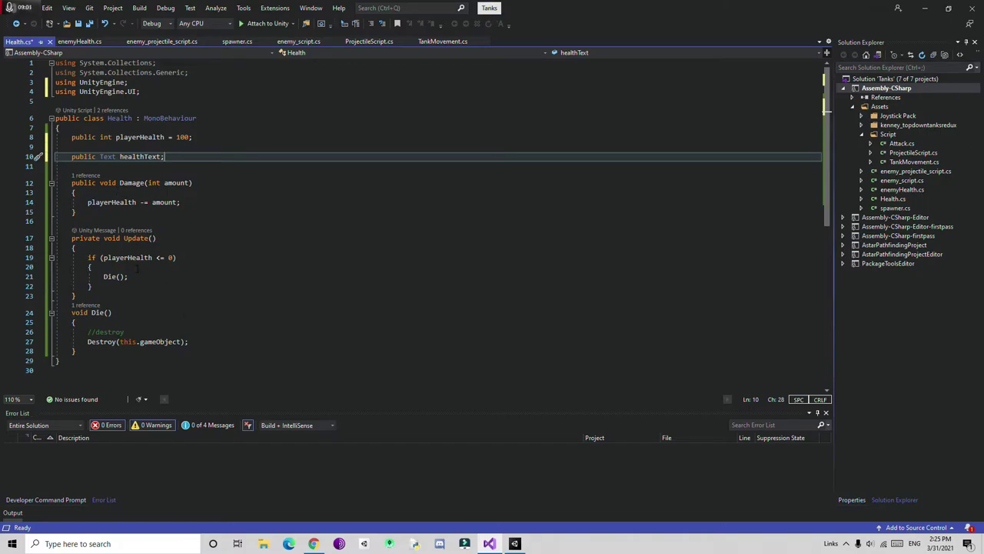
Step: Add healthText.text = playerHealth.ToString(); as the first statement in Update and save the script
click(76, 247)
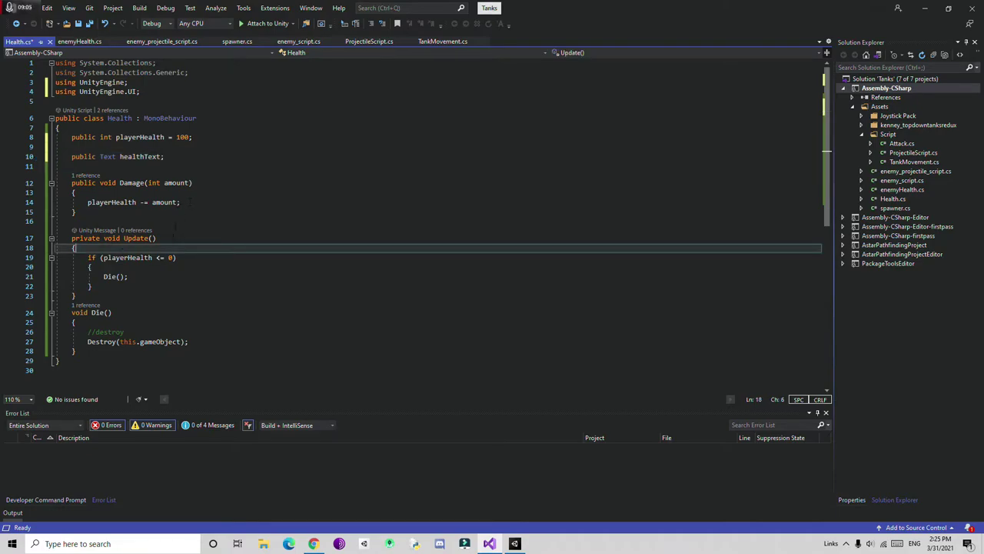
key(Return)
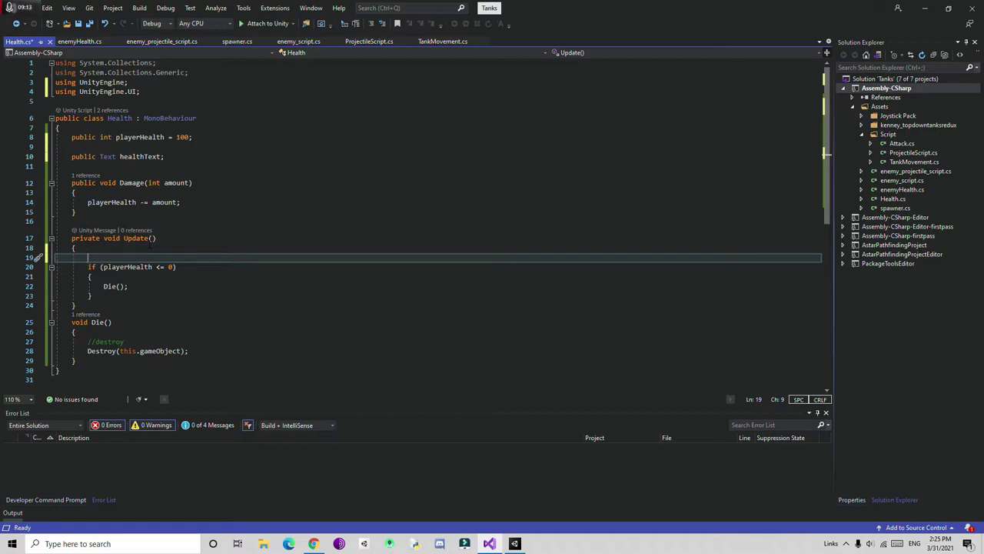
text(healthText)
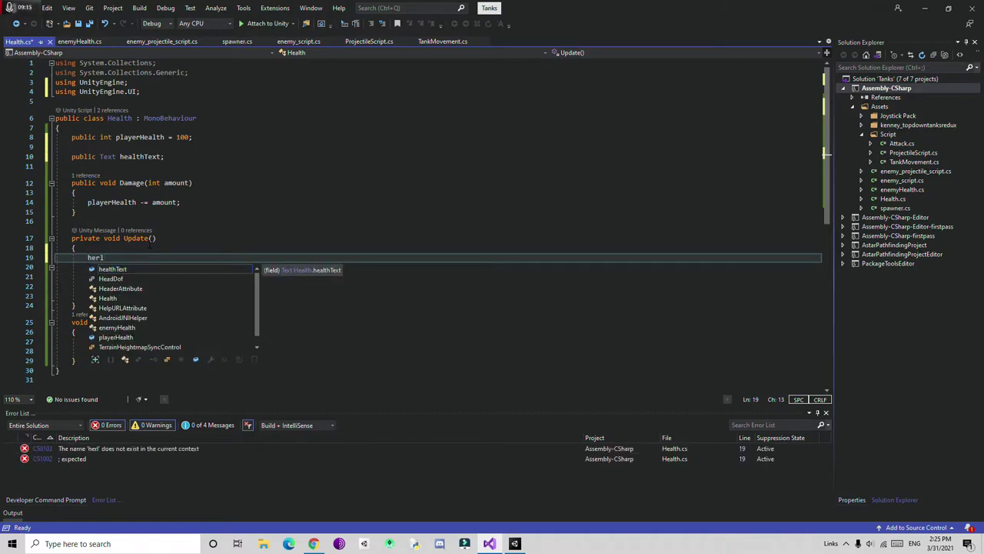
text(.)
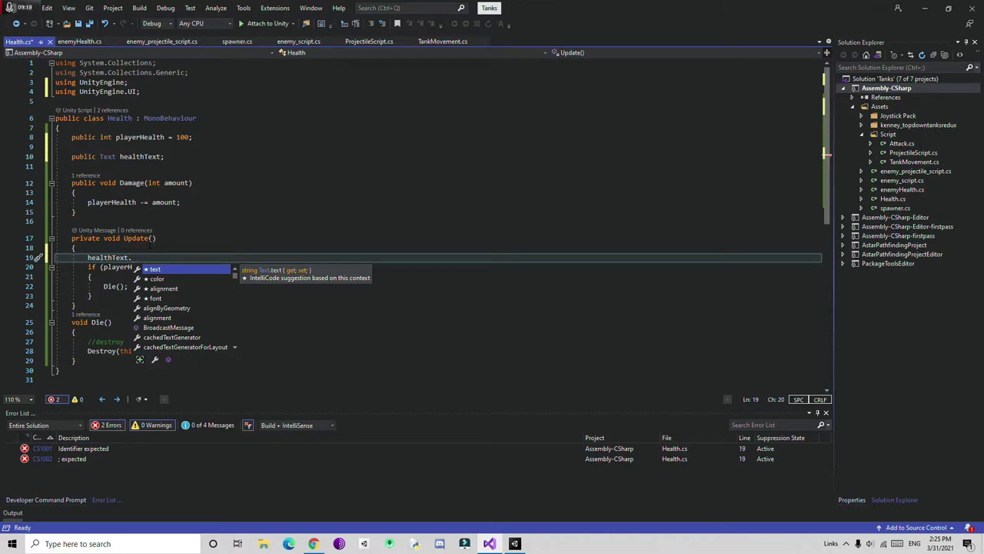
text(text = )
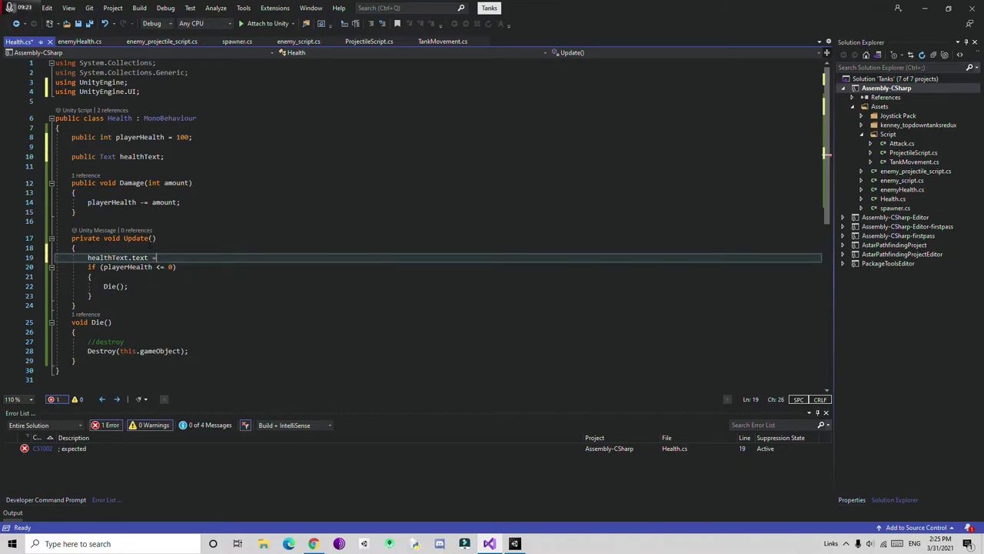
text(playerHealth)
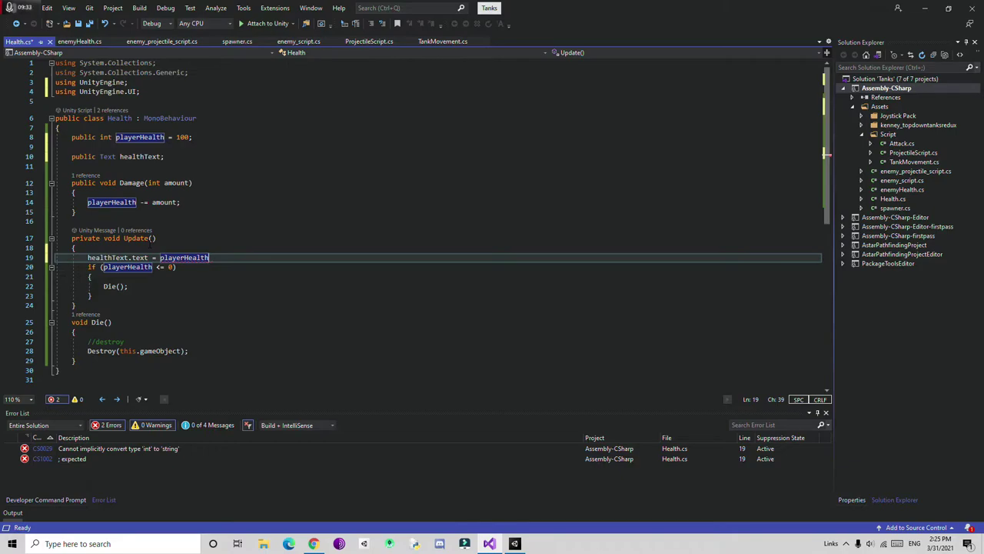
text(.To)
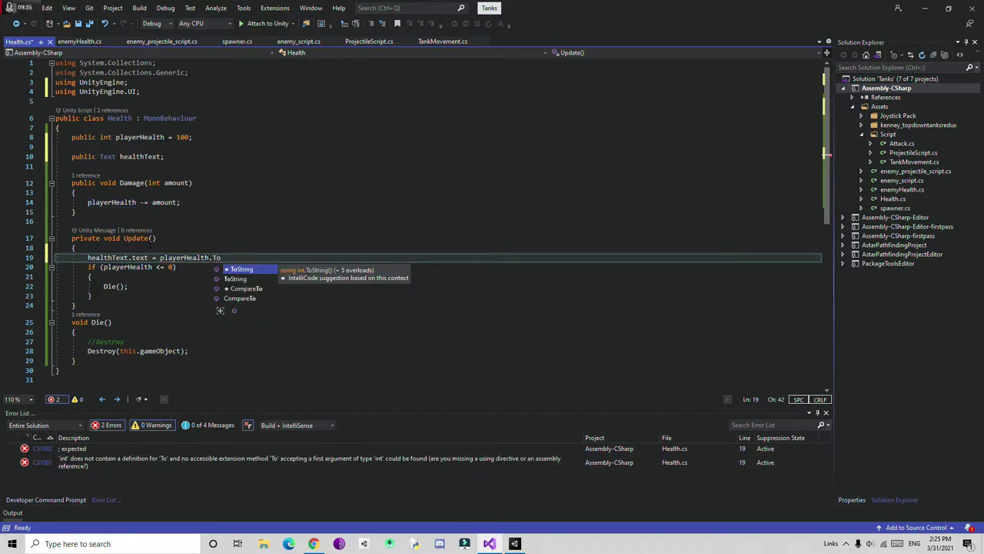
text(String())
text(.)
key(BackSpace)
text(;)
key(ctrl+s)
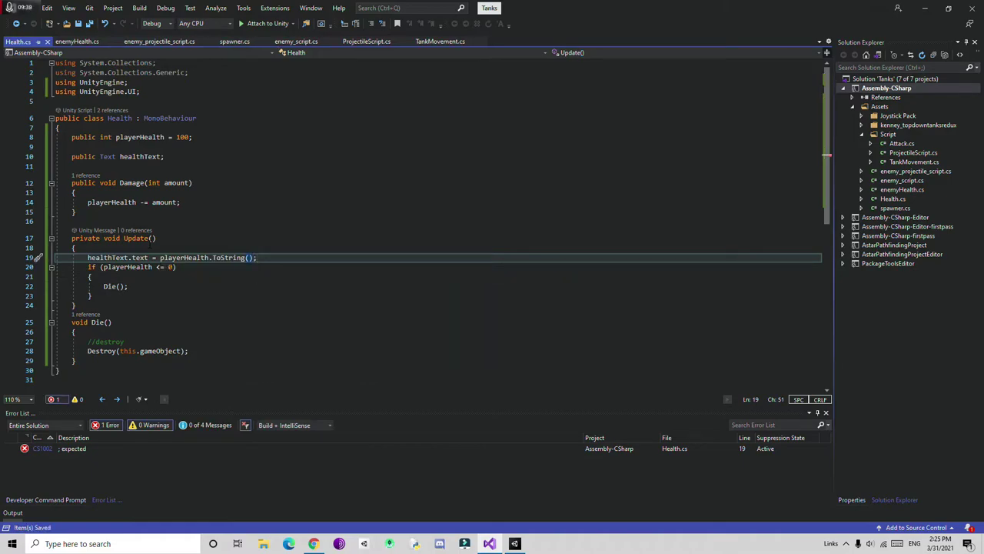
Step: Switch to Unity and assign the canvas Text object to Health Text in tank_green's Health script
scroll(430, 231, down, 2)
click(514, 544)
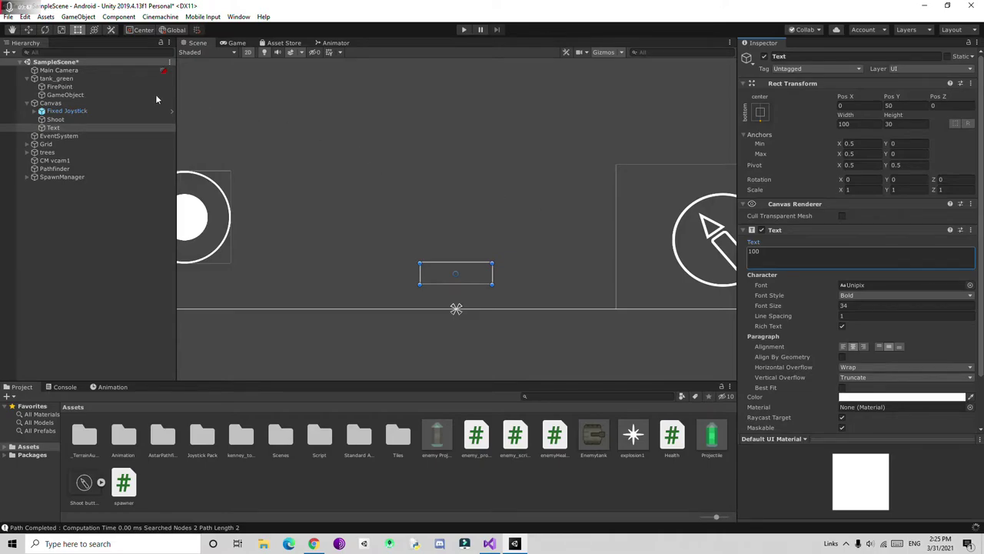
click(56, 78)
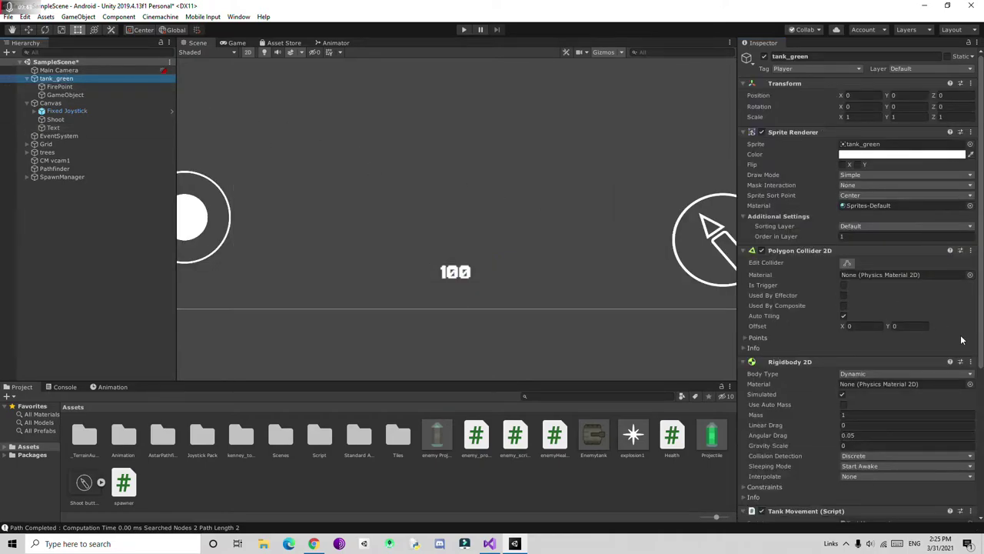
scroll(961, 339, down, 5)
drag(72, 127, 908, 458)
Step: Play the game, steer the tank near enemies to test the health display, and stop play mode
click(463, 29)
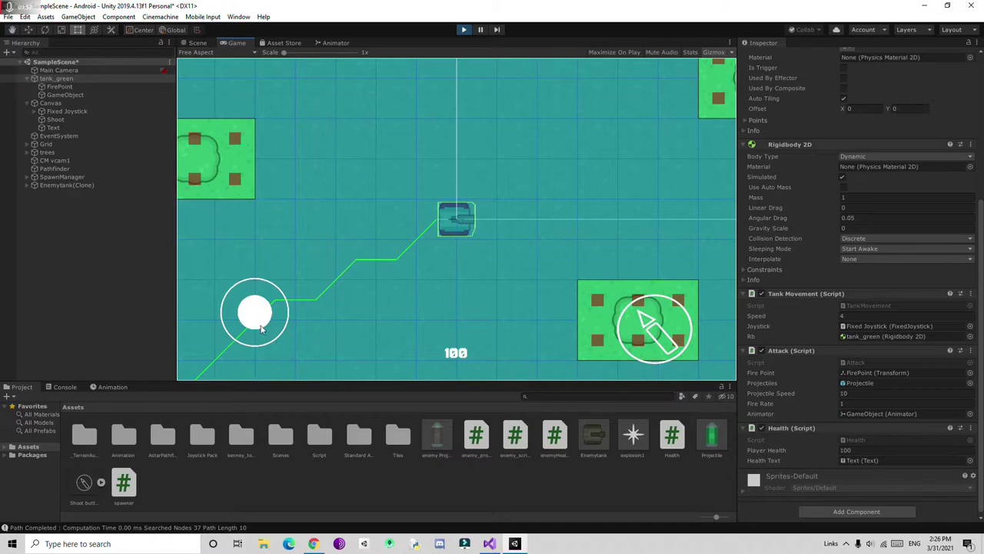
mouse_move(262, 329)
mouse_down()
mouse_move(246, 366)
mouse_move(141, 346)
mouse_move(107, 351)
mouse_up()
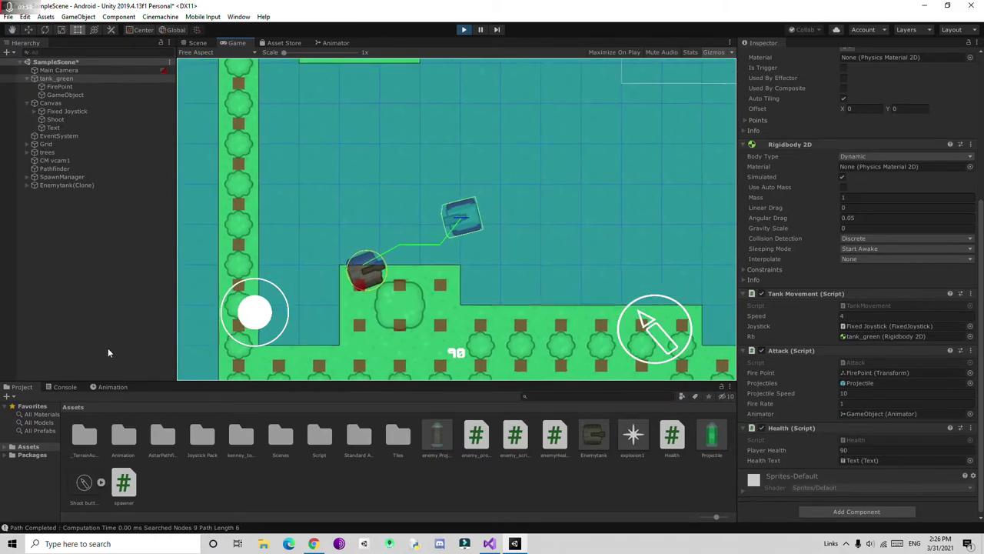
mouse_move(228, 335)
mouse_down()
mouse_move(264, 341)
mouse_move(288, 303)
mouse_move(323, 309)
mouse_up()
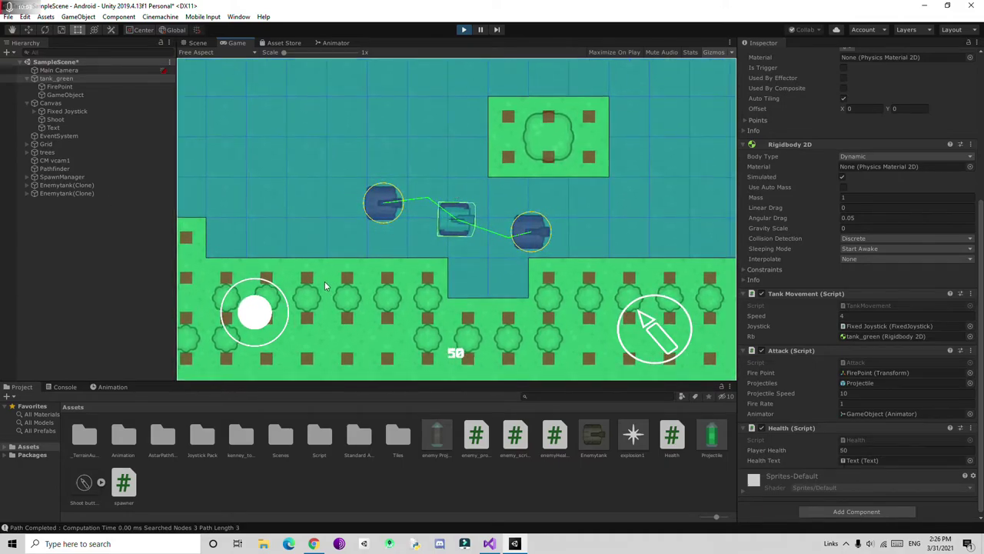
click(464, 30)
scroll(484, 295, down, 3)
middle_drag(478, 302, 438, 329)
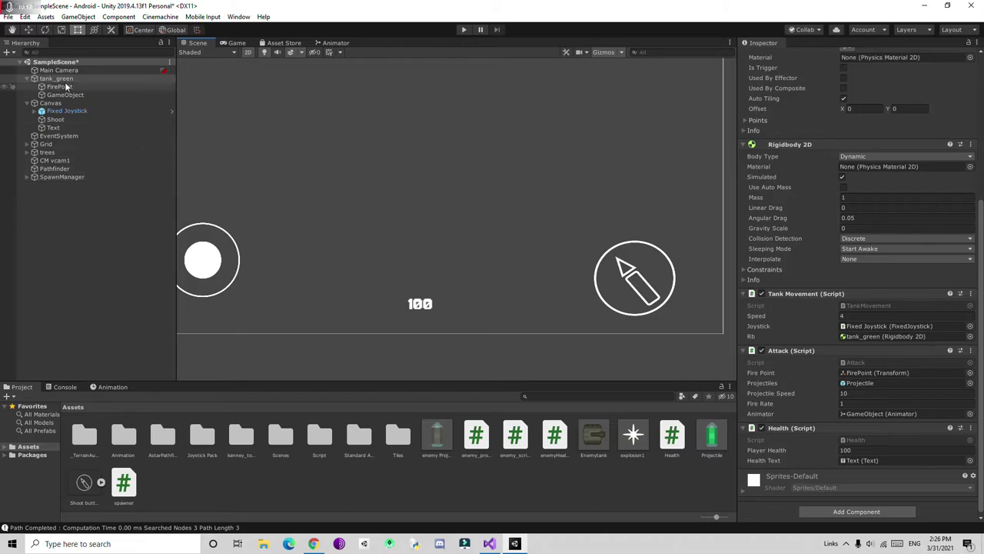
Step: Rename the existing Canvas object, which holds the joystick and shoot controls, to PlaYerCanvas
click(29, 103)
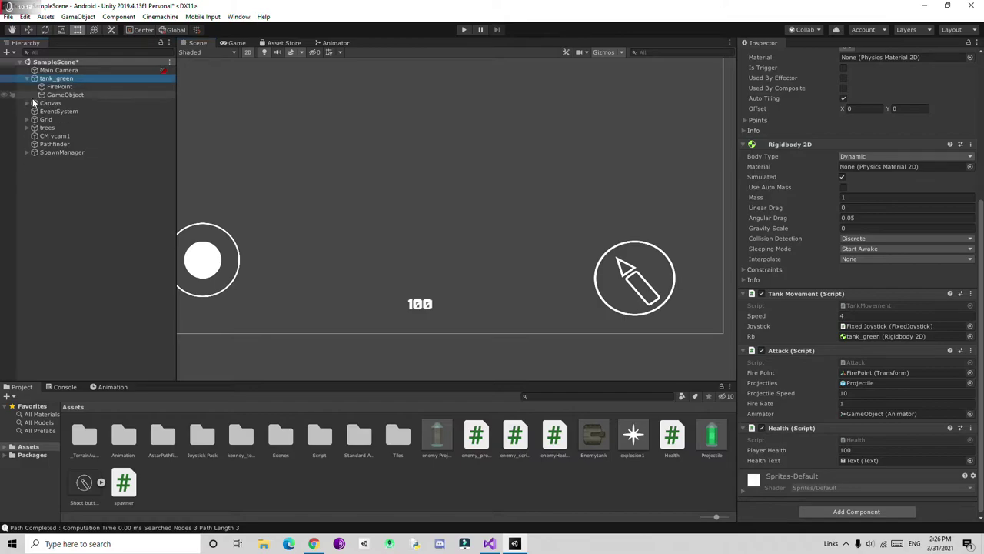
click(42, 103)
click(832, 56)
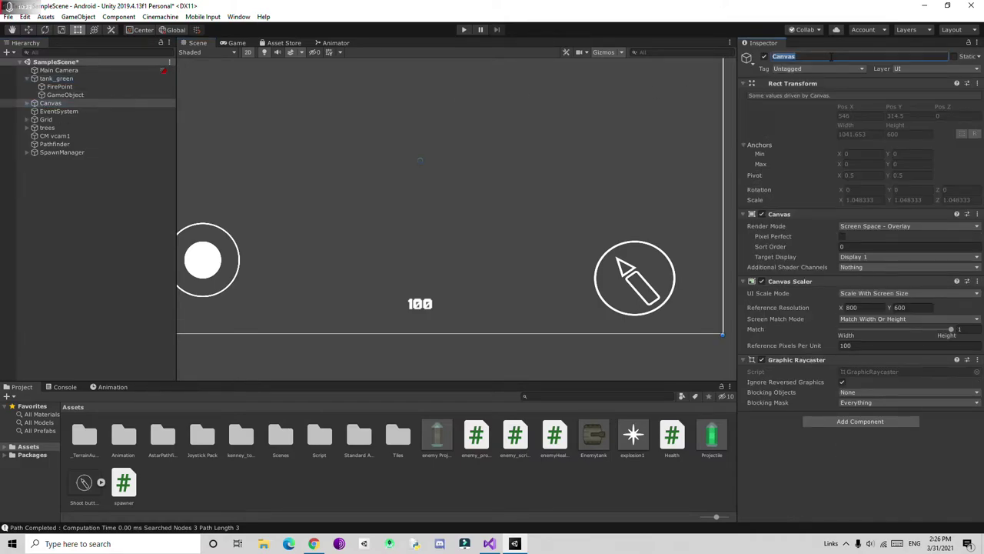
text(Plas)
click(123, 259)
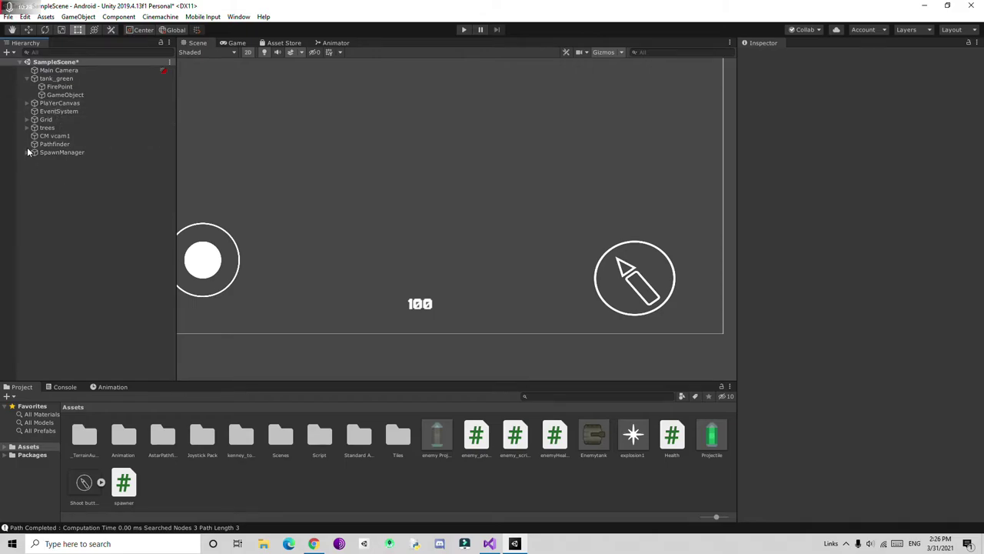
Step: Create a second UI canvas at the root of the scene and name it GameOver Canvas
right_click(36, 178)
mouse_move(77, 350)
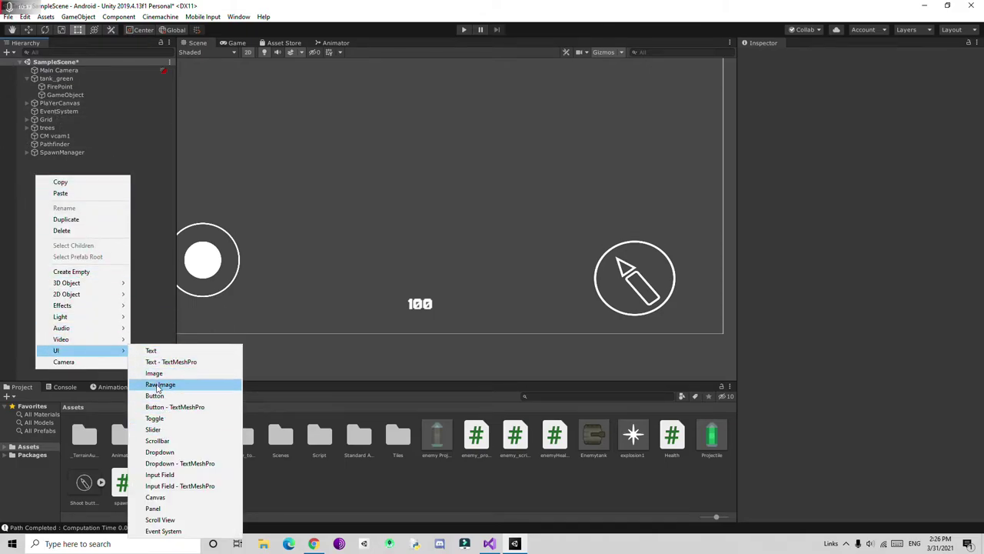
click(155, 497)
click(821, 57)
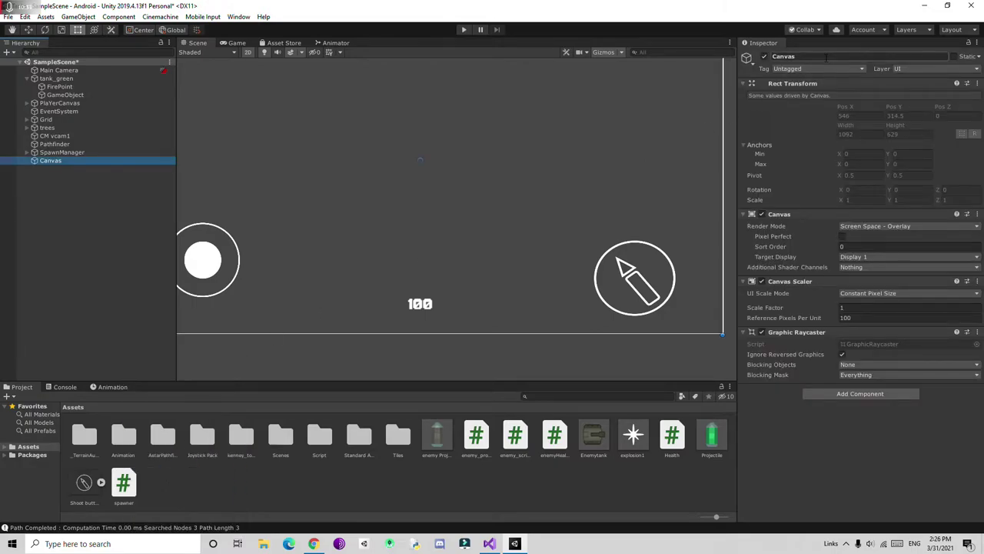
text(GameOver)
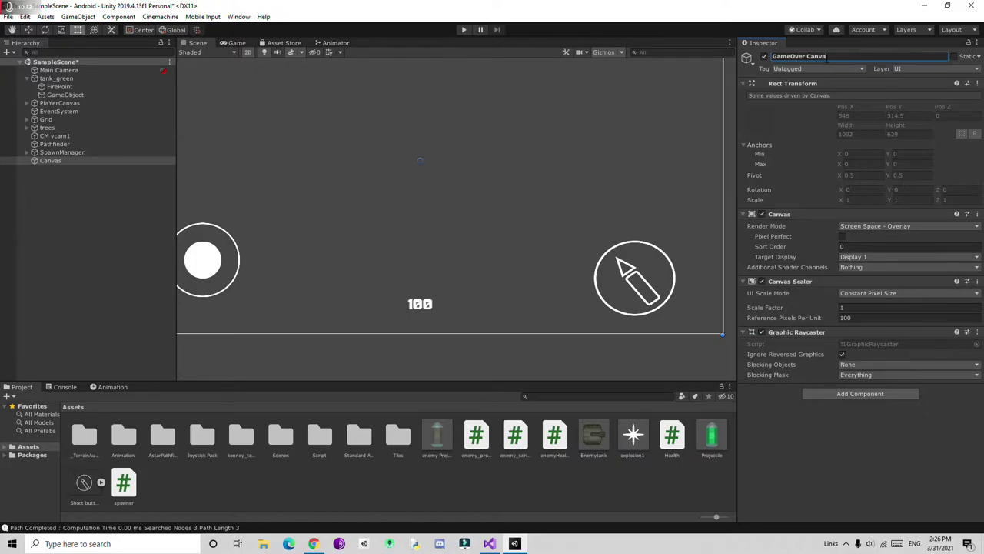
key(Return)
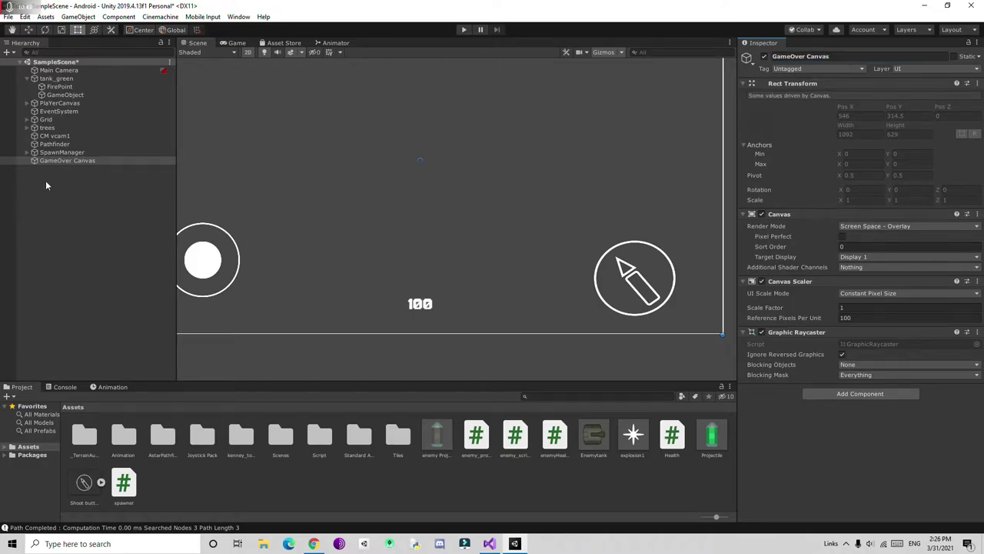
Step: Add a UI Text under GameOver Canvas with the content You Ded!
right_click(69, 160)
mouse_move(104, 337)
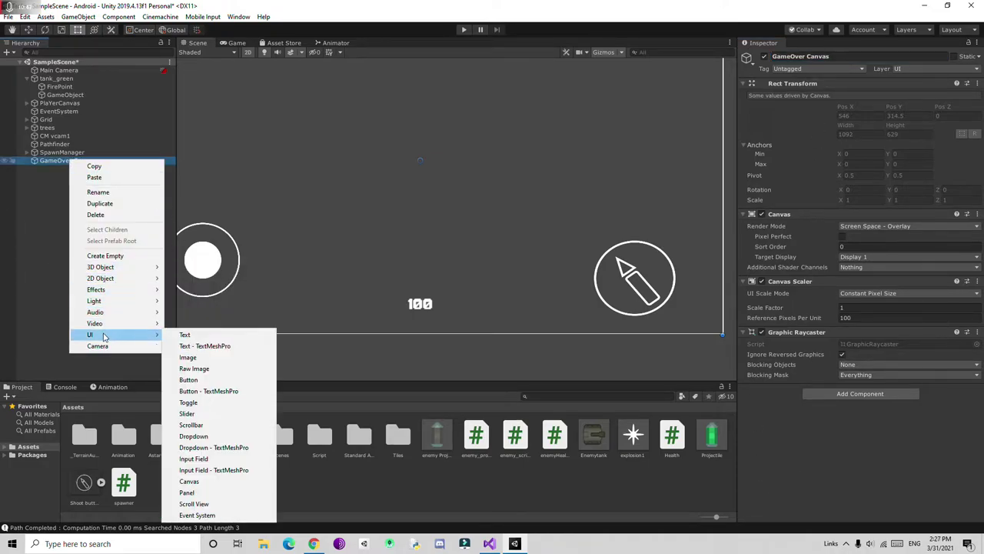
click(200, 336)
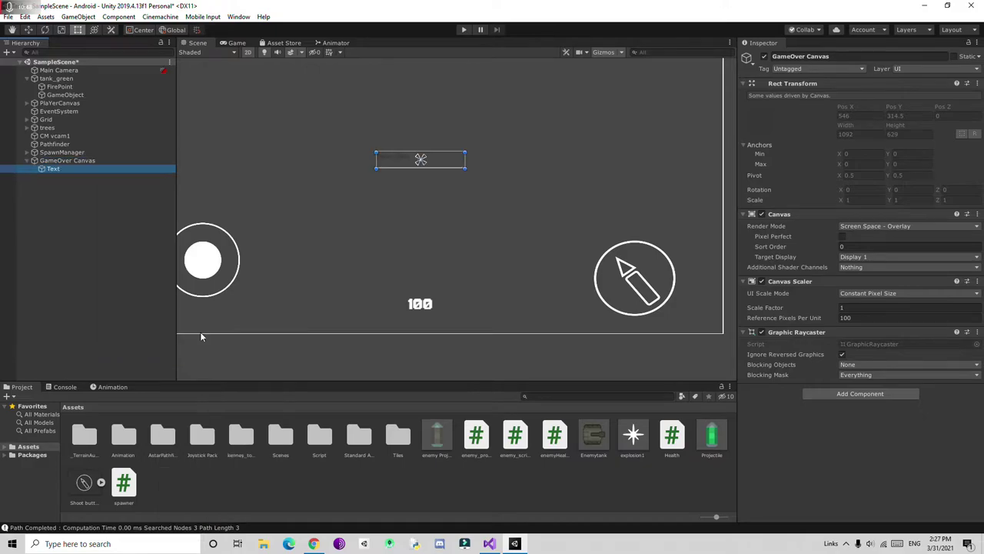
click(785, 250)
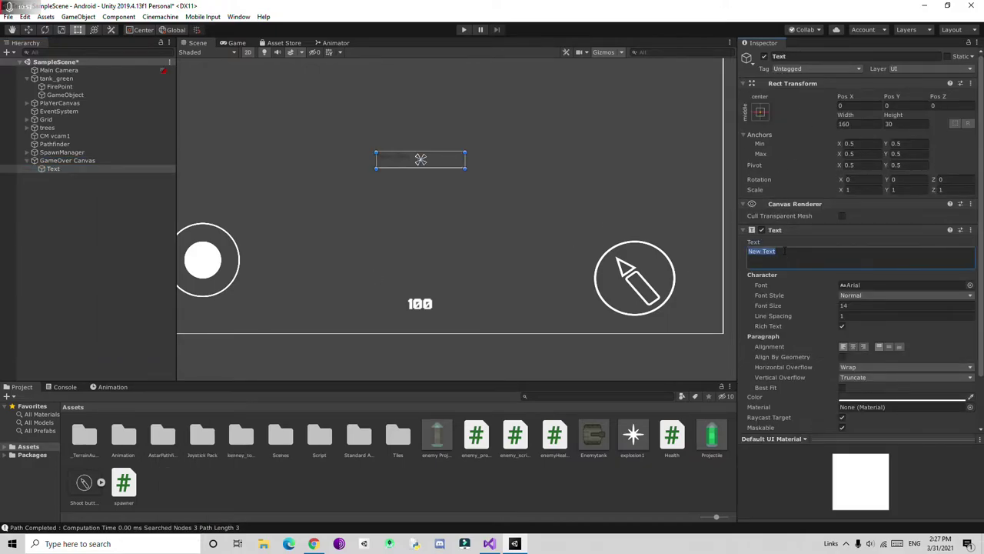
key(BackSpace)
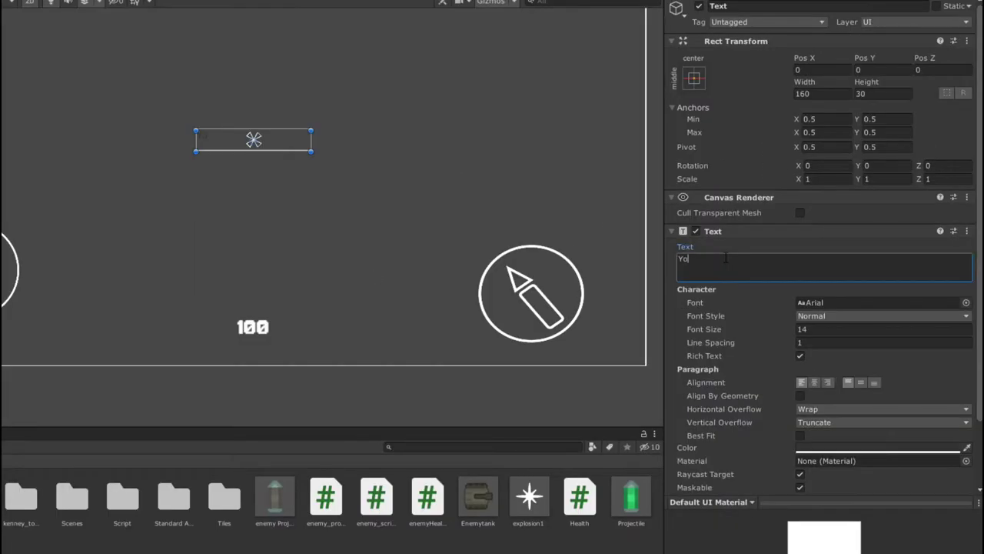
text(You Ded!)
Step: Style the You Ded! text with font size 24, the Unipix font and white colour
drag(784, 334, 810, 349)
click(966, 303)
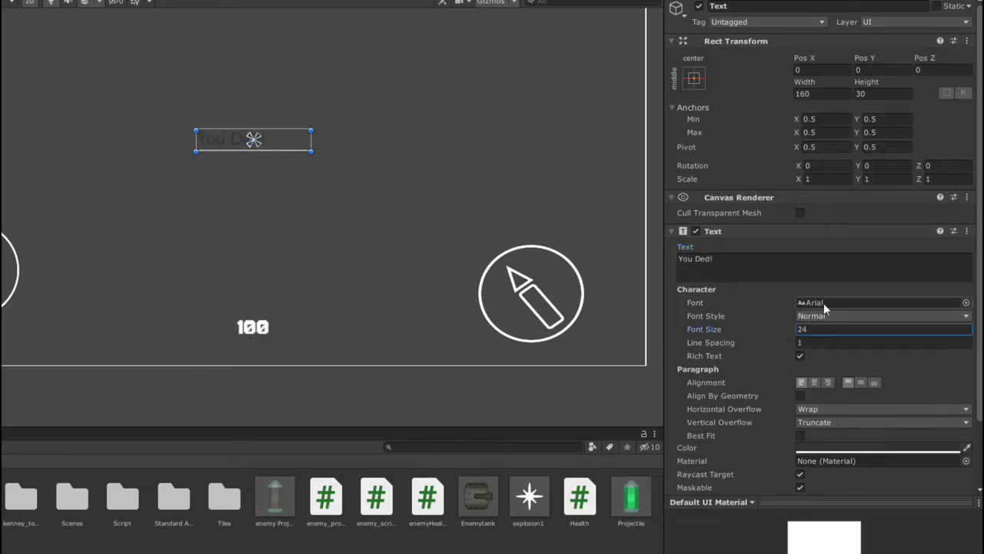
click(22, 143)
click(877, 449)
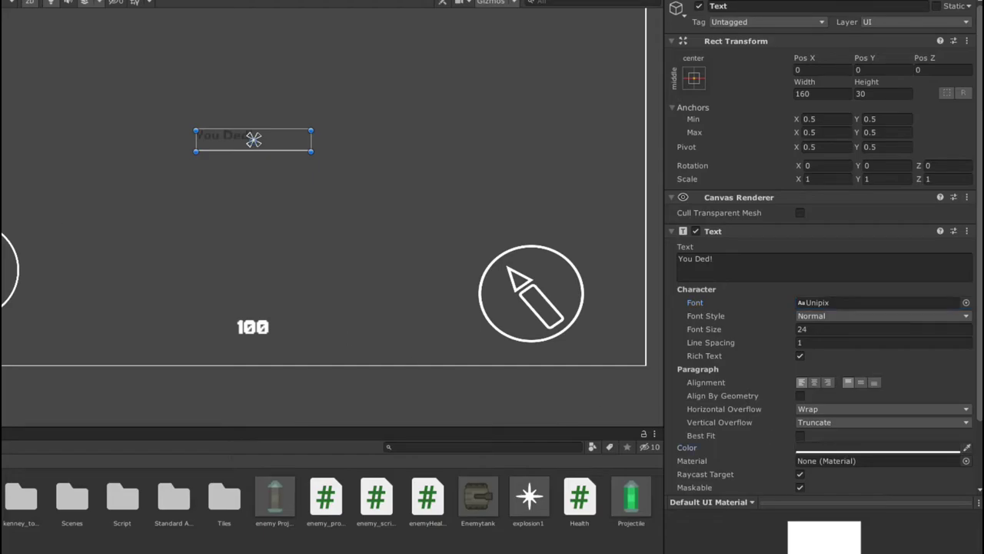
drag(704, 329, 712, 96)
Step: Enlarge the You Ded! text box to about 373 by 77, centre its text and set the font size to 100
drag(310, 151, 463, 187)
drag(382, 161, 307, 141)
click(800, 330)
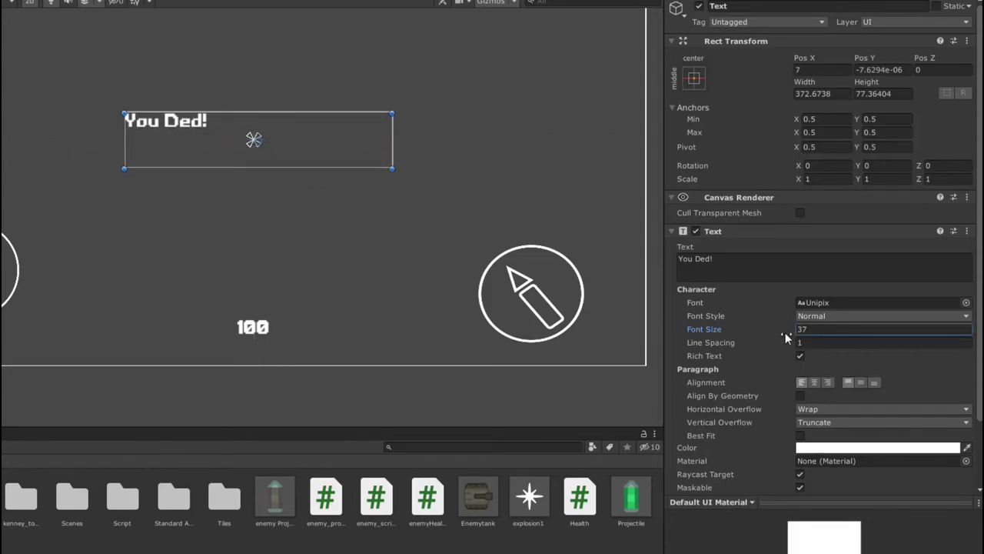
text(100)
Step: Move the You Ded! text to the upper middle of the game-over canvas
scroll(299, 198, down, 2)
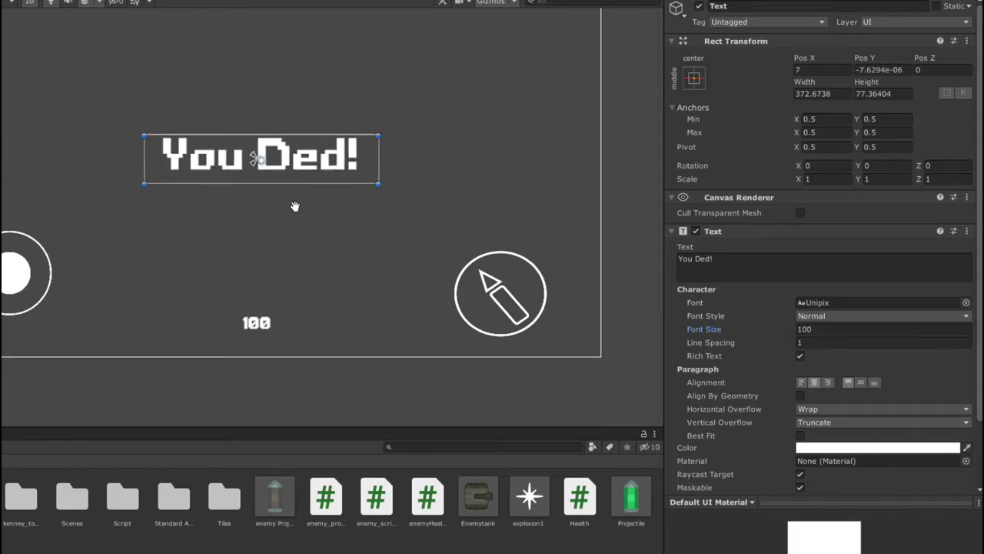
middle_drag(300, 197, 349, 239)
drag(349, 238, 344, 133)
Step: Add a UI Button under GameOver Canvas
click(50, 169)
right_click(67, 160)
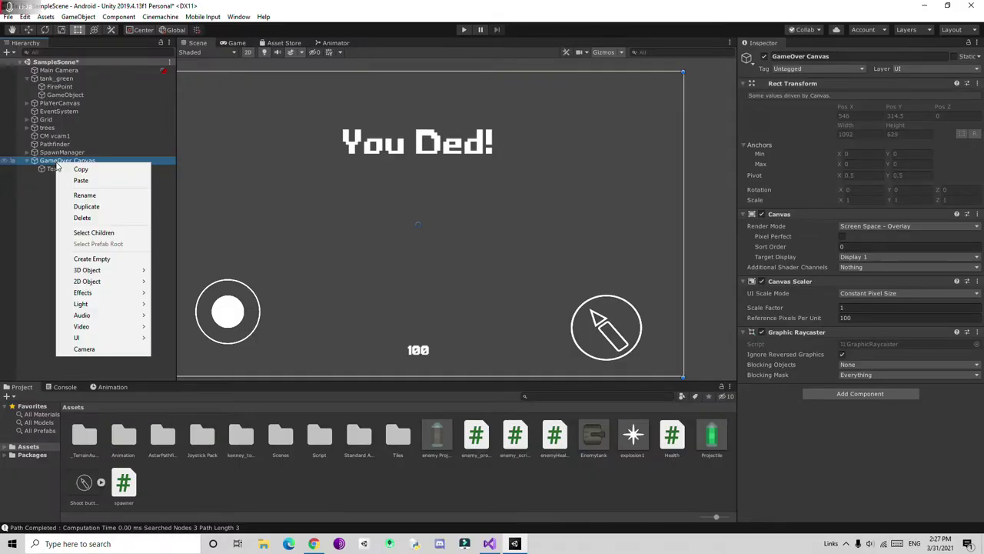
mouse_move(96, 296)
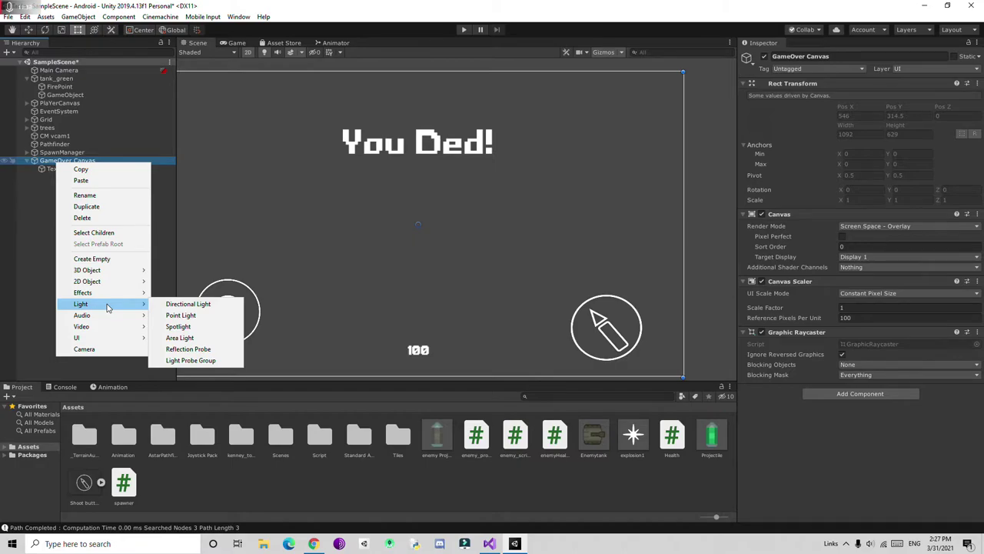
mouse_move(111, 339)
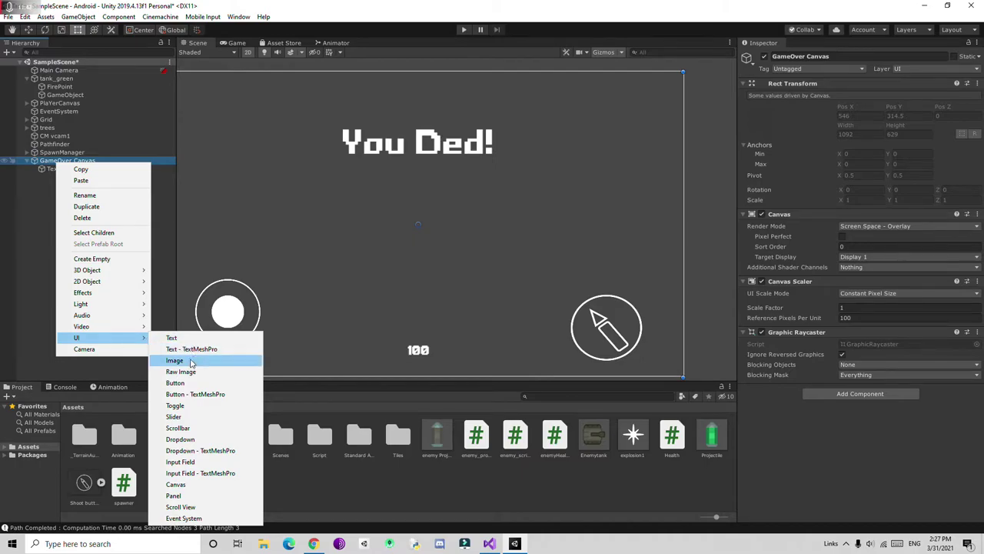
click(184, 382)
Step: Change the label of the new button's child Text to Restart
scroll(417, 229, up, 2)
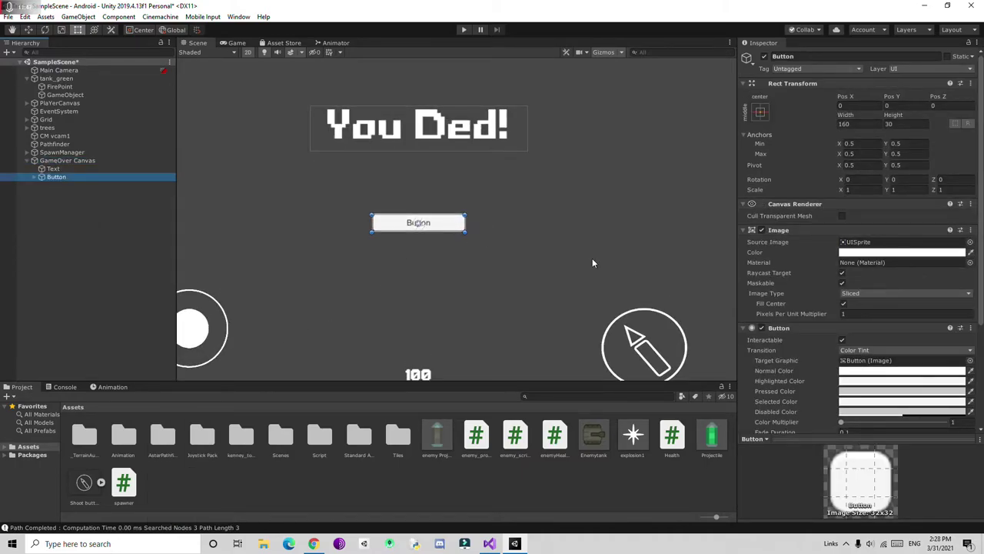
scroll(855, 268, down, 4)
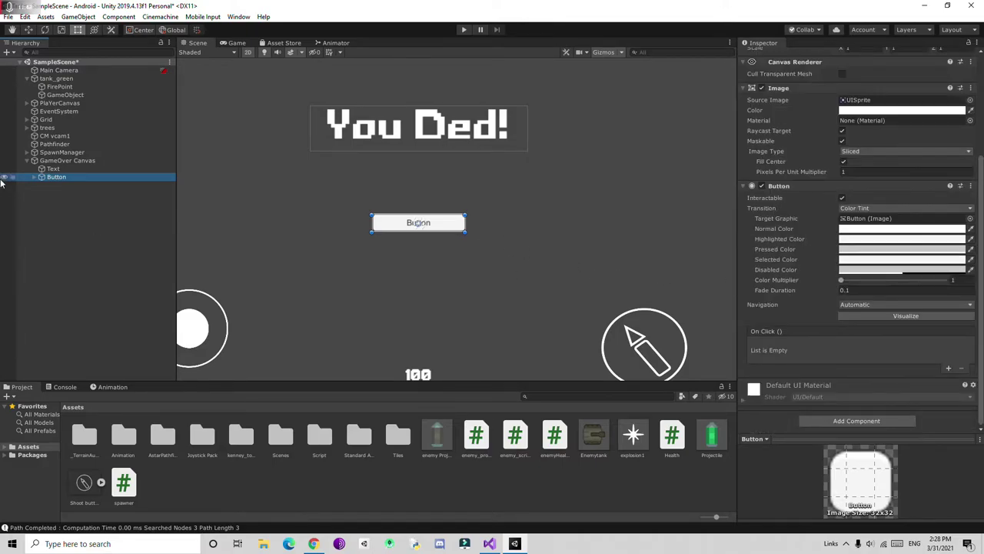
click(33, 177)
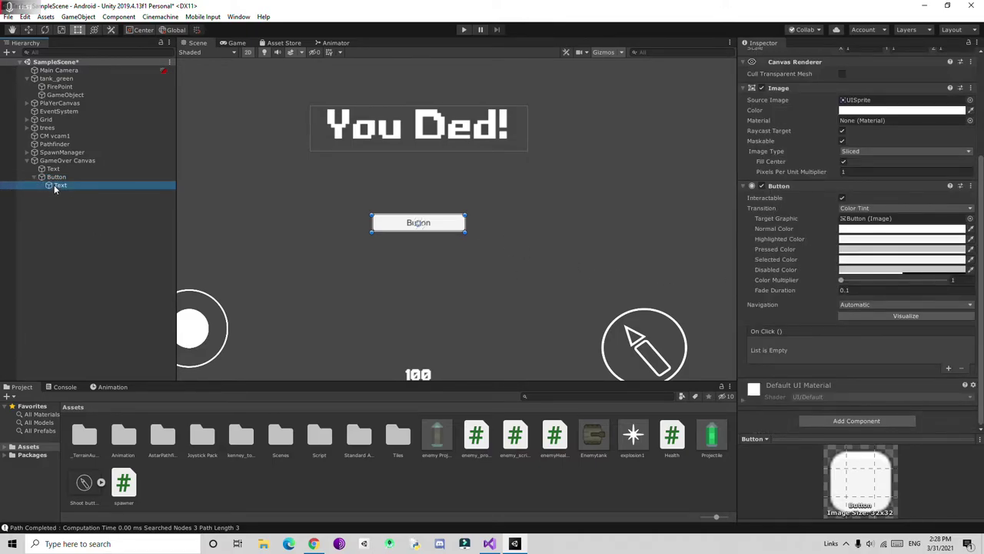
click(57, 185)
click(778, 198)
text(ReS)
key(BackSpace)
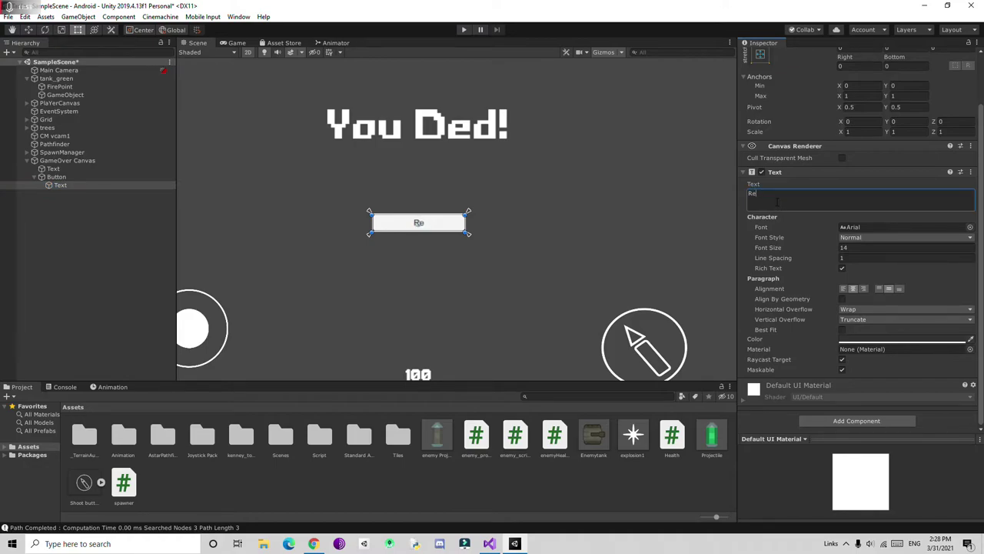
text(strat)
key(BackSpace)
key(BackSpace)
key(BackSpace)
text(art)
Step: Set the Restart label's font to Unipix and increase its font size so it nearly fills the button height
click(861, 238)
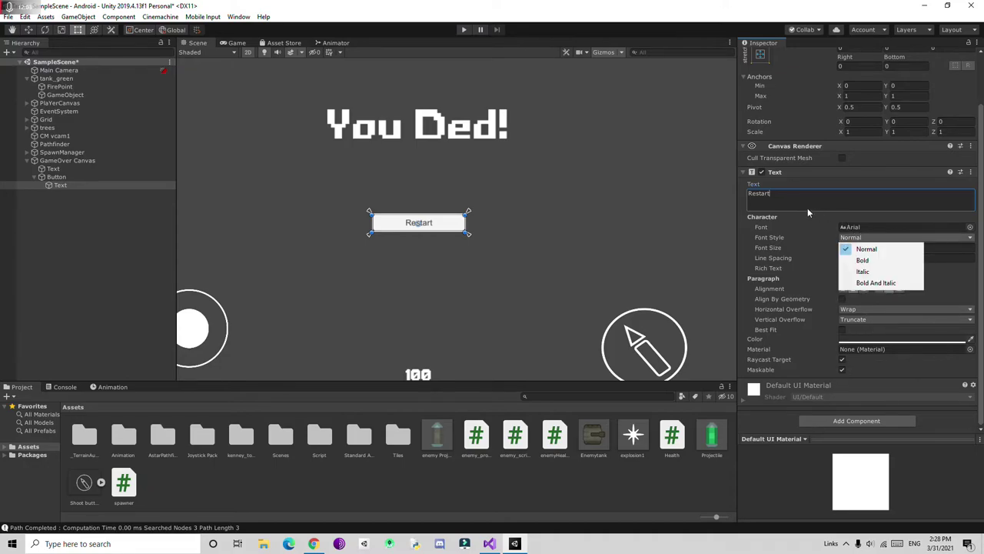
click(780, 194)
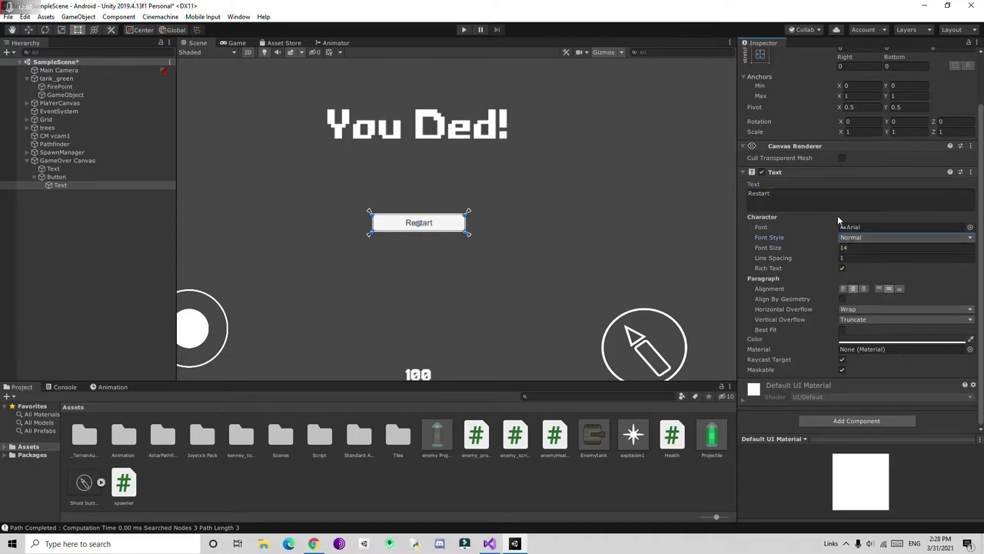
click(970, 227)
click(192, 266)
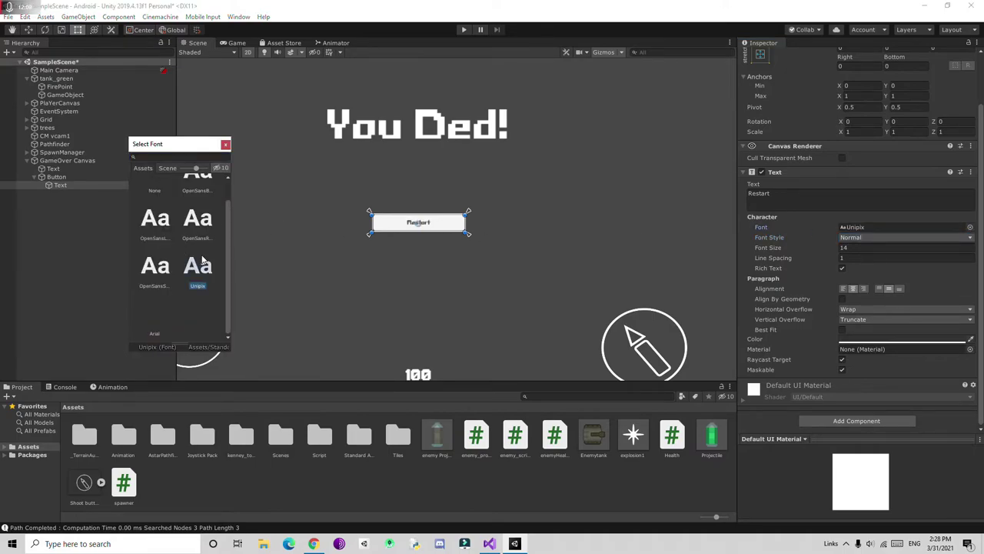
click(225, 146)
mouse_move(831, 246)
mouse_down()
mouse_move(852, 246)
mouse_move(842, 246)
mouse_up()
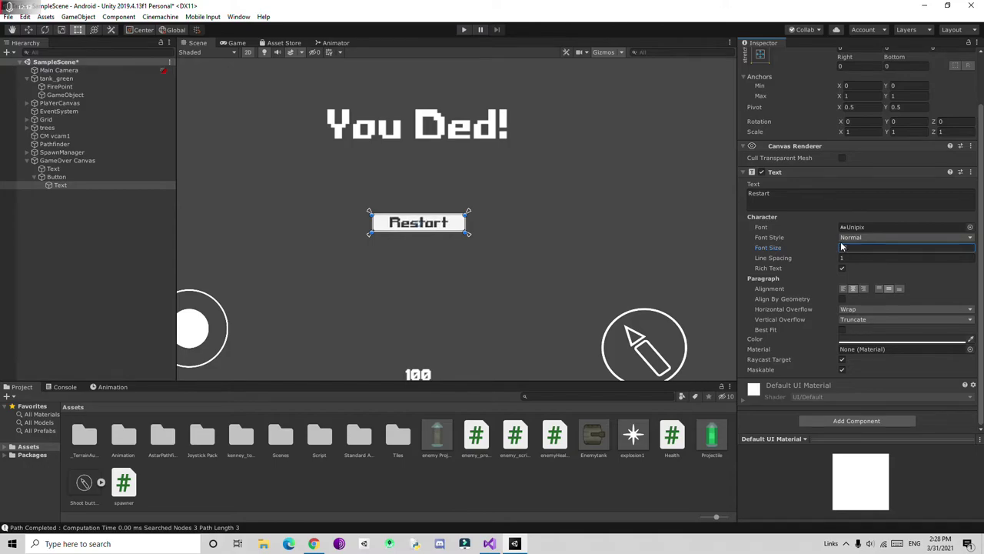
Step: Select the Restart button and restore its Image colour to full opacity with alpha 255
click(56, 177)
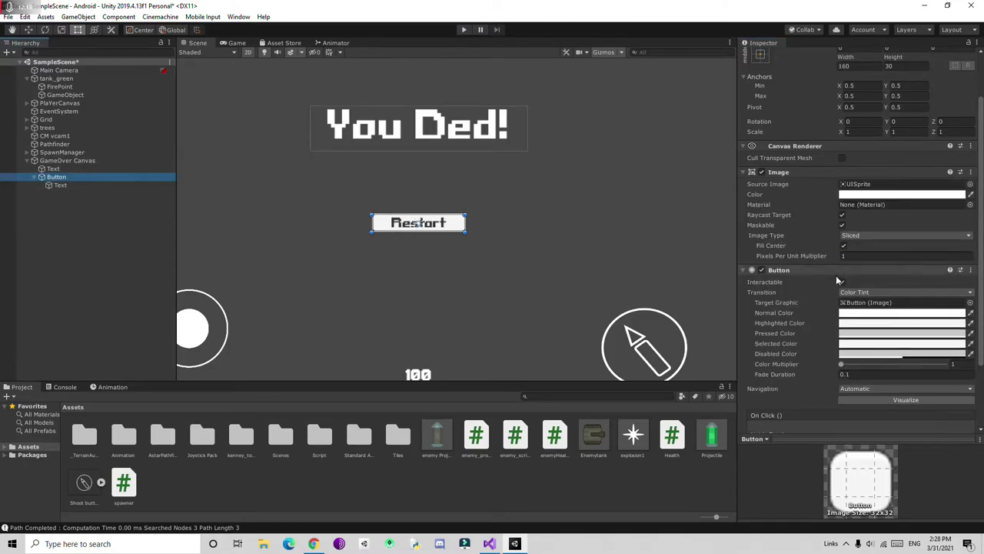
middle_drag(408, 84, 468, 71)
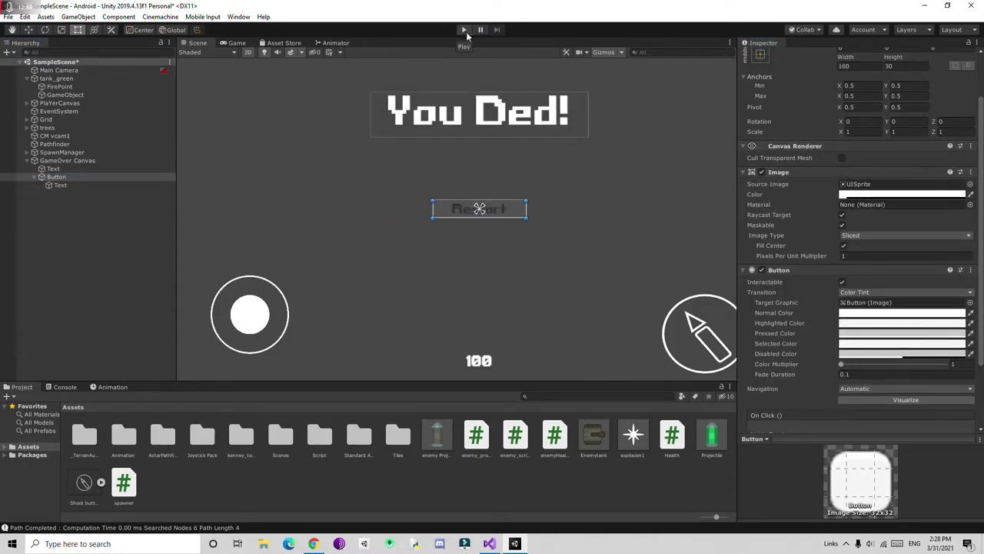
click(853, 194)
drag(30, 222, 154, 221)
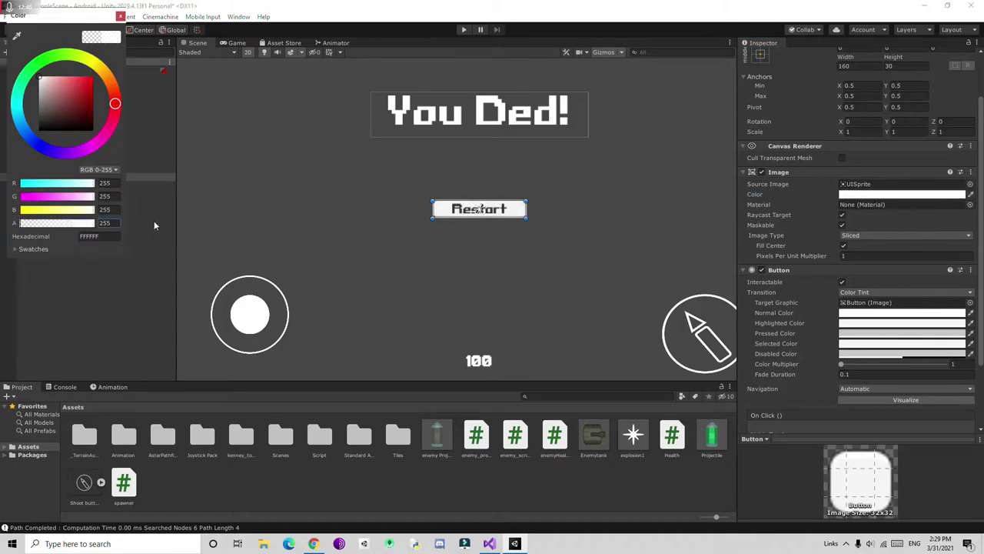
click(121, 17)
Step: Make the Restart button's Normal Color nearly transparent with alpha 7, and check its Highlighted Color
click(880, 313)
drag(63, 227, 24, 227)
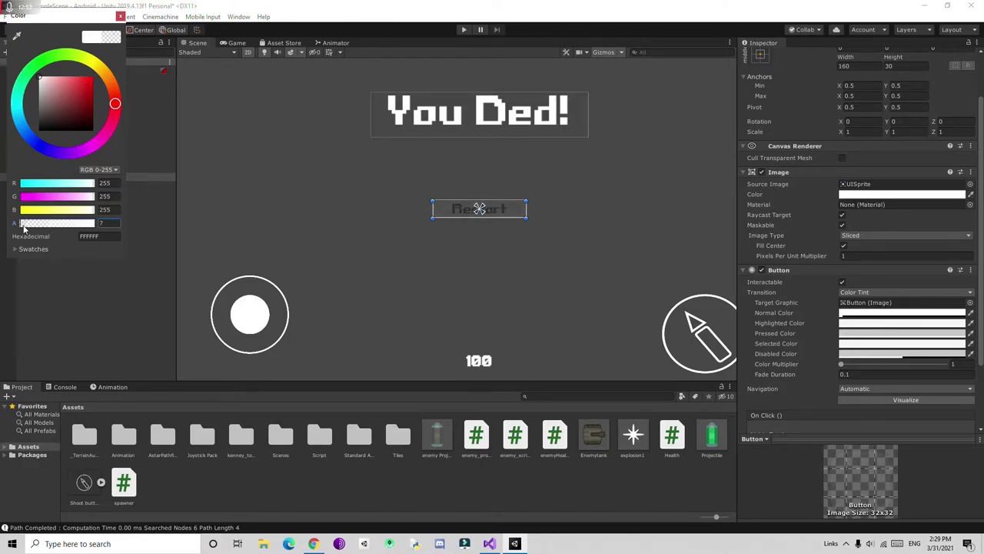
click(121, 16)
click(851, 324)
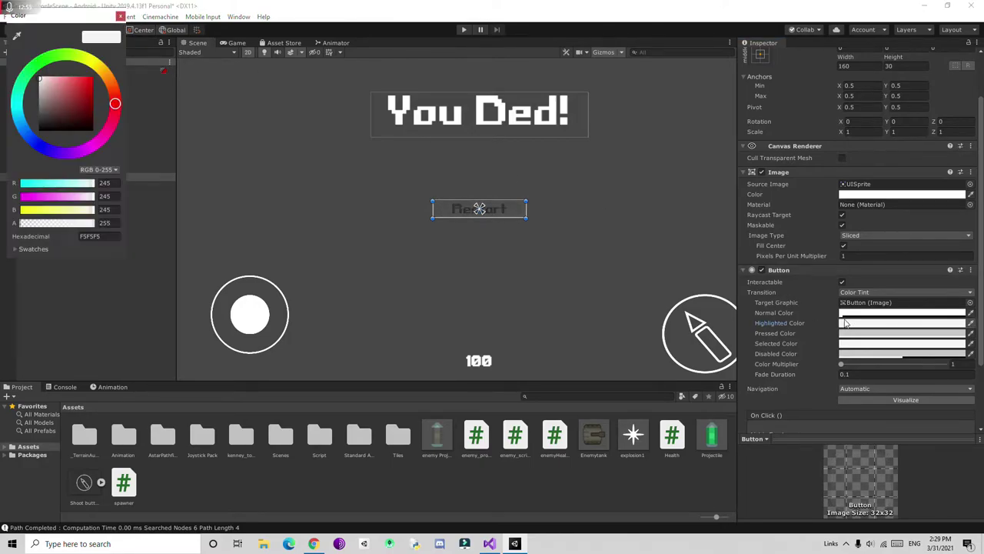
click(121, 16)
Step: Play the game, test the Restart button's hover and pressed appearance, and stop play mode
click(463, 30)
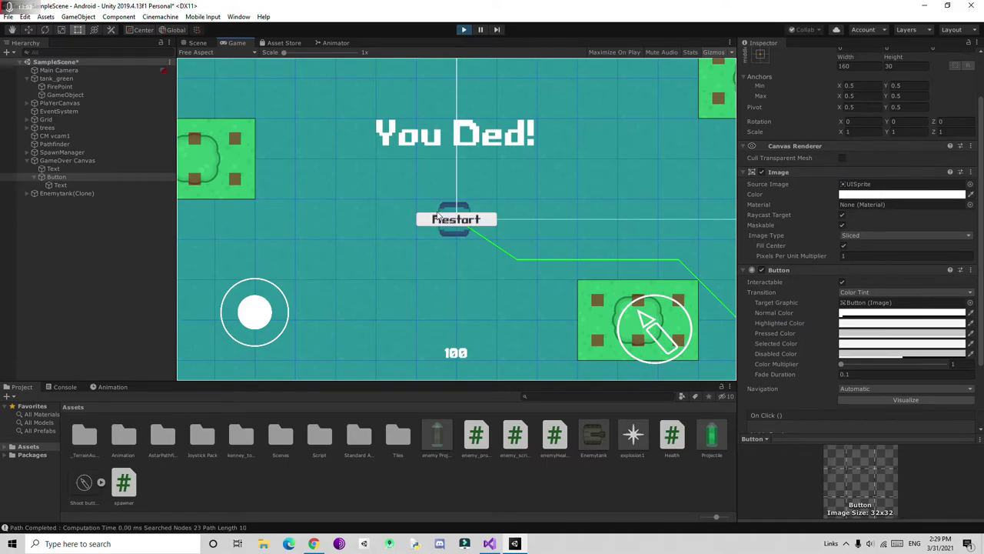
click(451, 221)
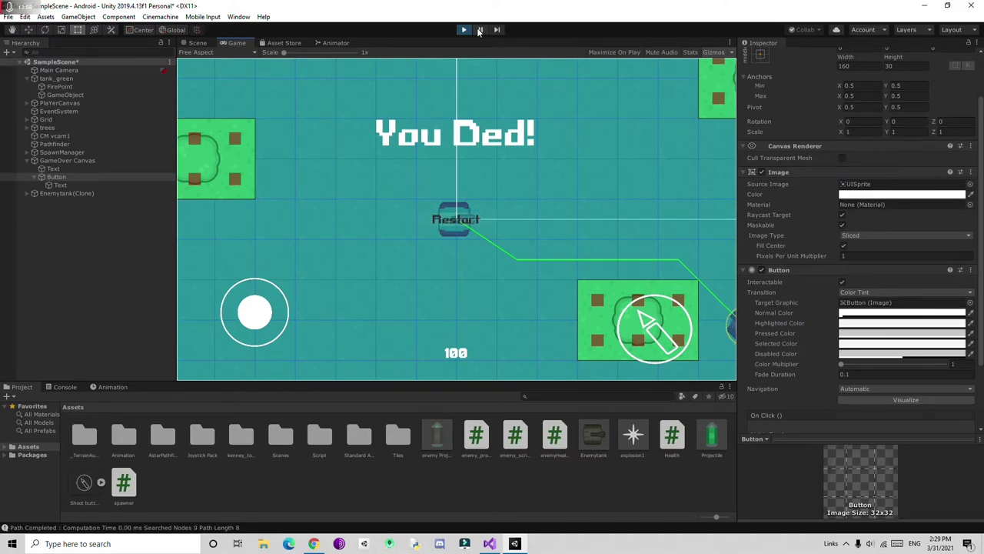
click(466, 30)
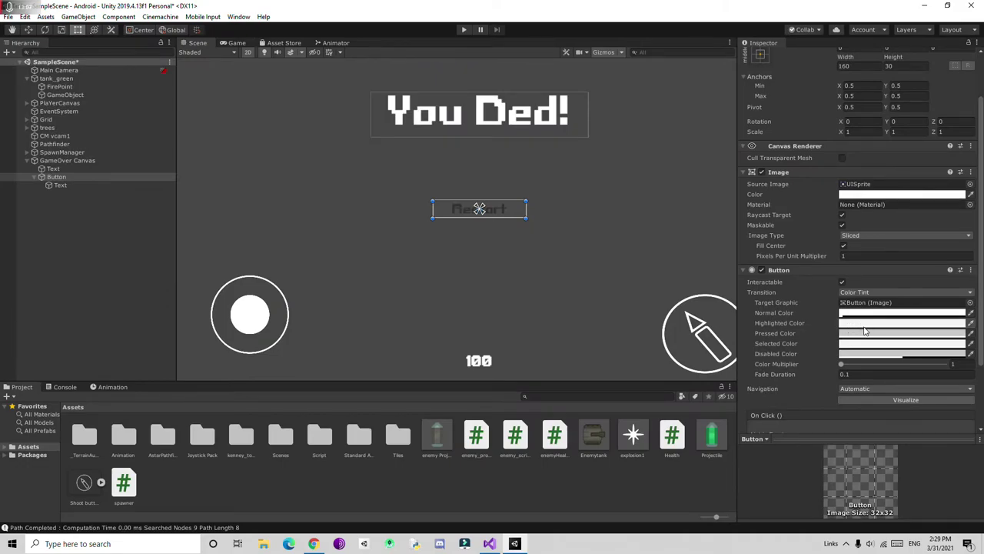
Step: Set the Restart button's Highlighted Color to dark grey 272727 with alpha 145, and test it in play mode
click(863, 326)
mouse_move(54, 113)
mouse_down()
mouse_move(35, 125)
mouse_move(30, 113)
mouse_move(26, 127)
mouse_up()
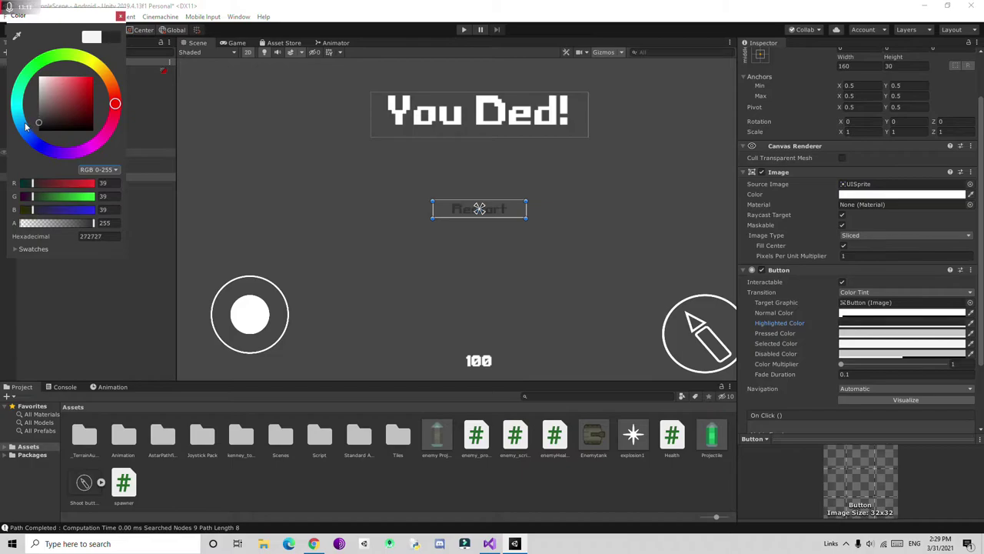
drag(72, 222, 63, 223)
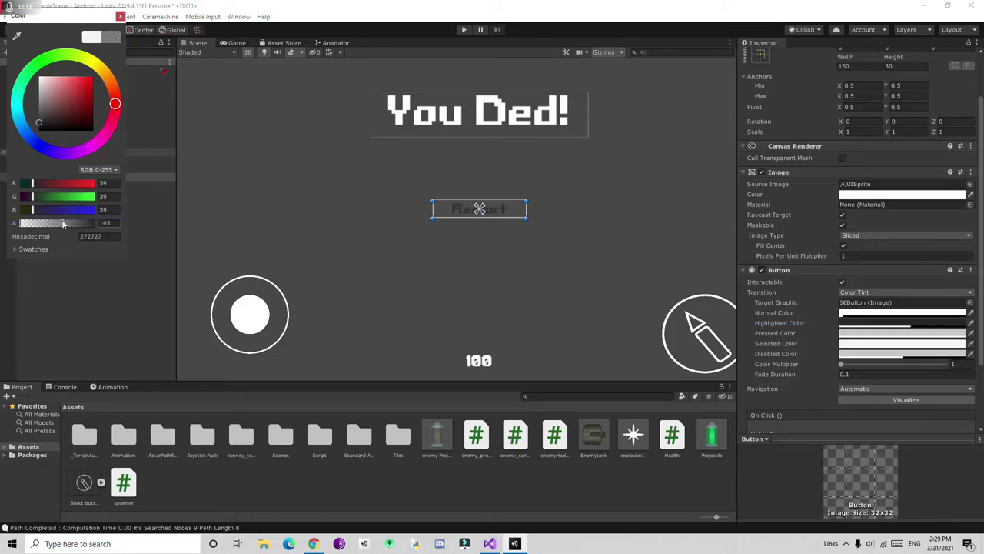
click(120, 16)
click(464, 30)
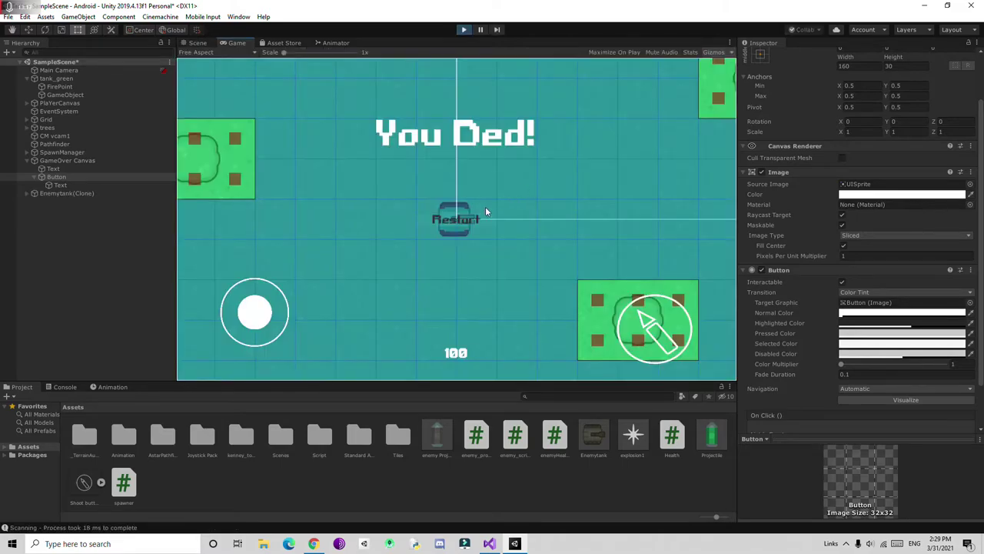
click(464, 30)
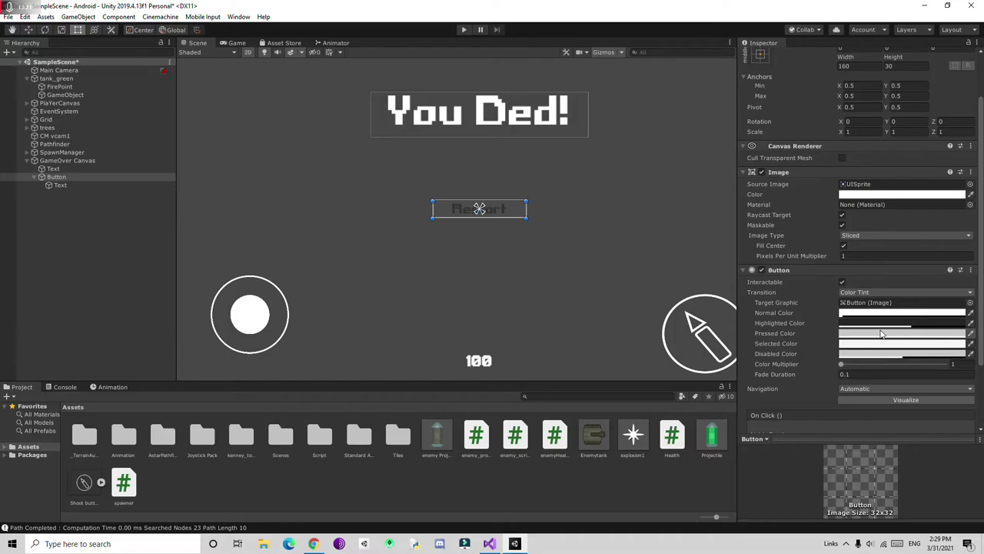
Step: Change the Restart button's Pressed Color to a dark grey with partial transparency
click(882, 334)
drag(59, 85, 29, 116)
click(80, 223)
drag(80, 223, 60, 223)
click(120, 16)
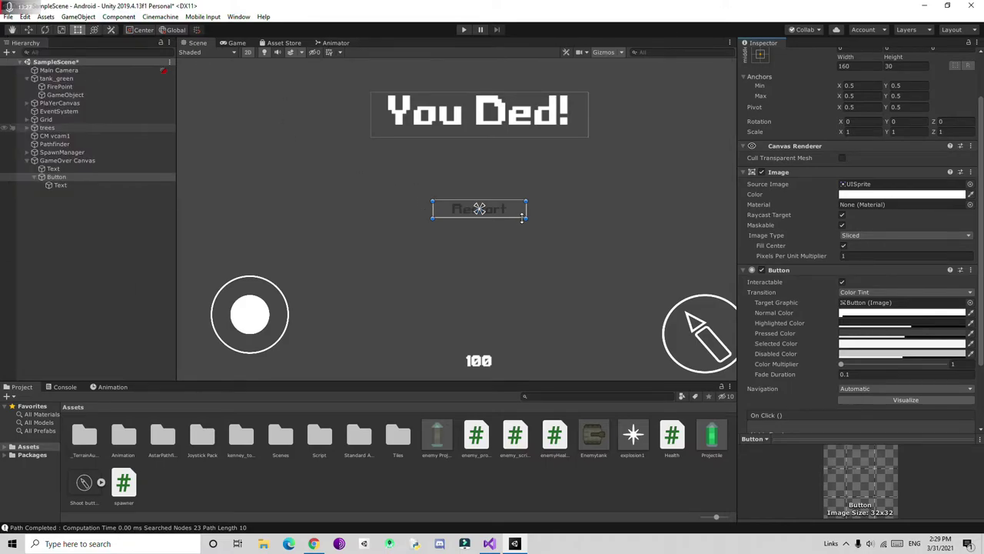
Step: Enlarge the Restart button to about 206 by 57 and set its label's font size to 46
drag(521, 218, 552, 234)
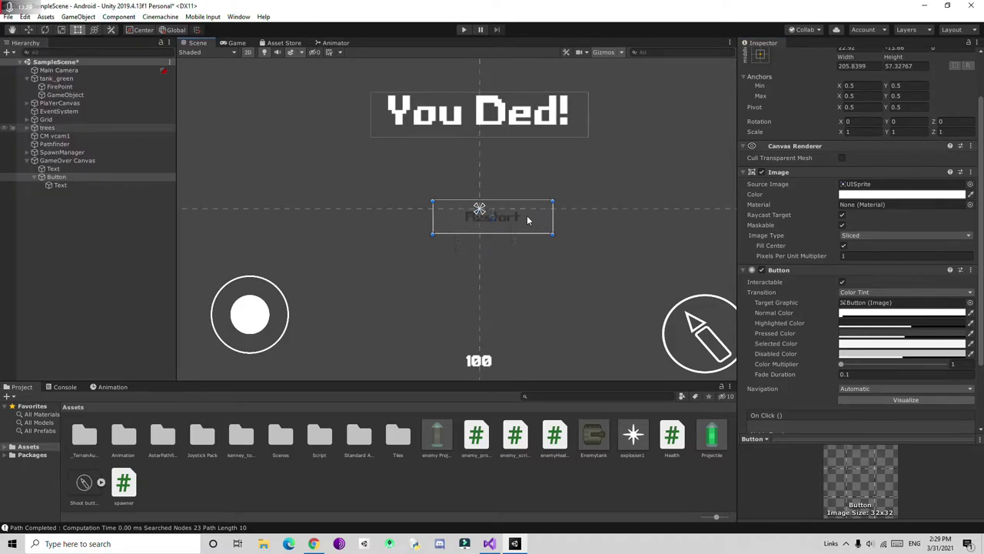
click(54, 186)
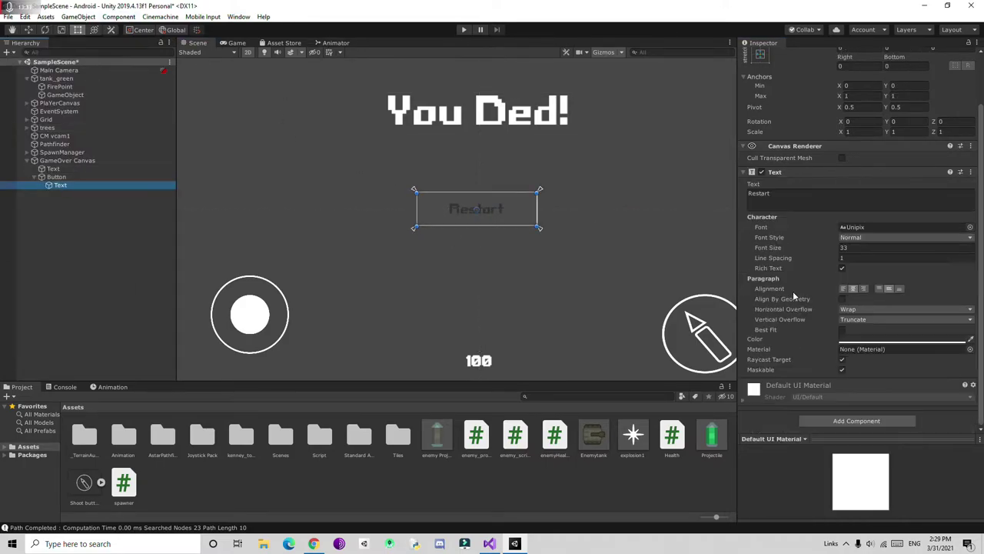
click(844, 248)
text(50)
key(BackSpace)
key(BackSpace)
text(40)
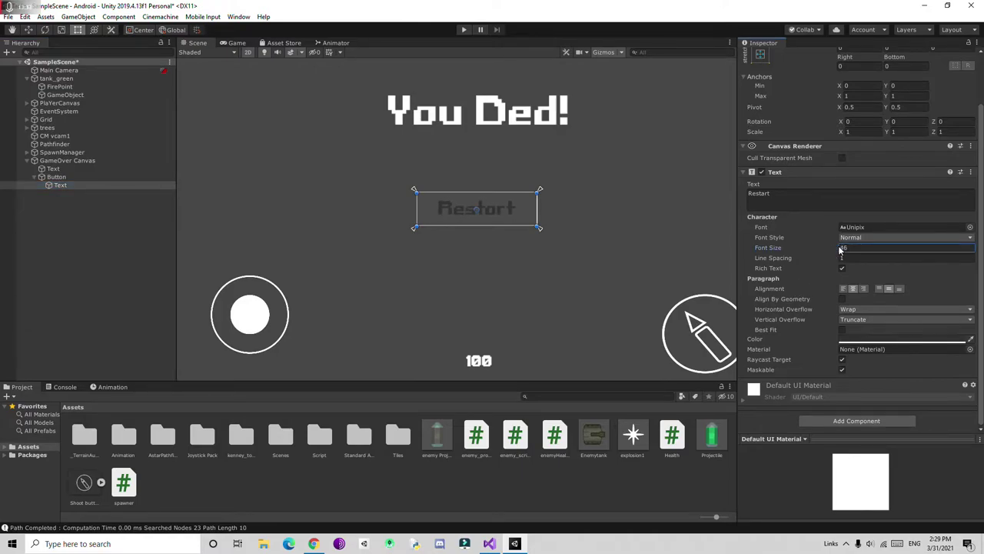
Step: Duplicate the Restart button and change the copy's label text to Menu
click(58, 177)
click(36, 178)
key(ctrl+d)
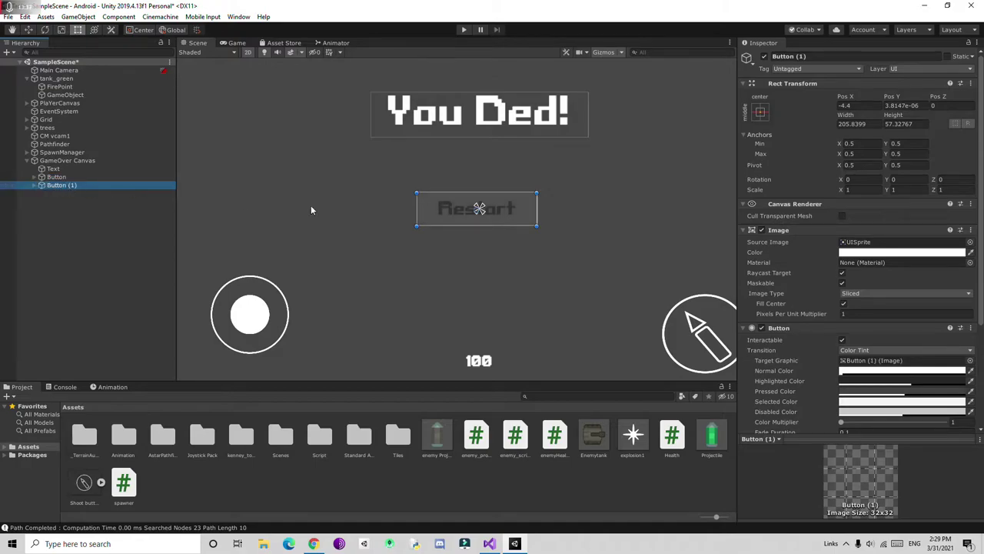
click(35, 186)
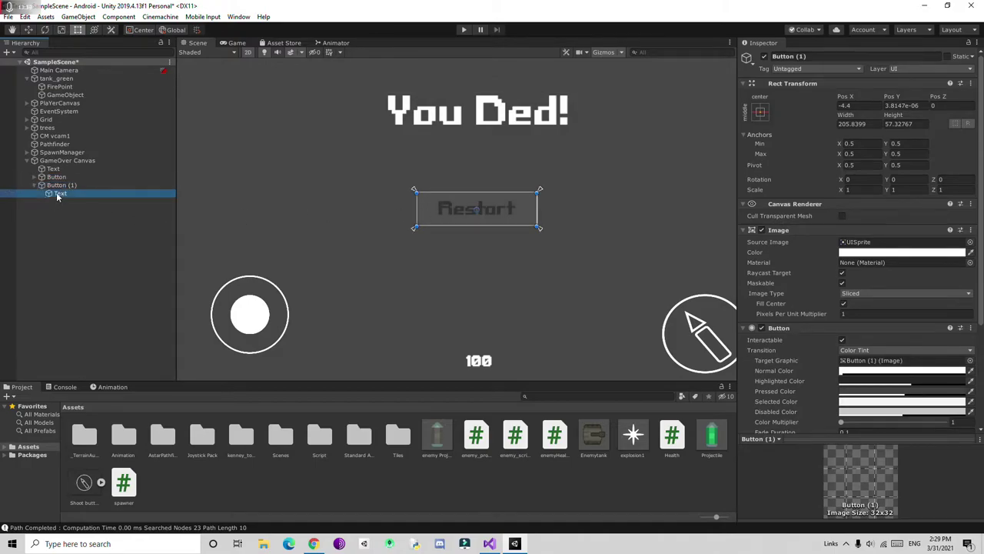
click(58, 193)
click(809, 57)
click(843, 248)
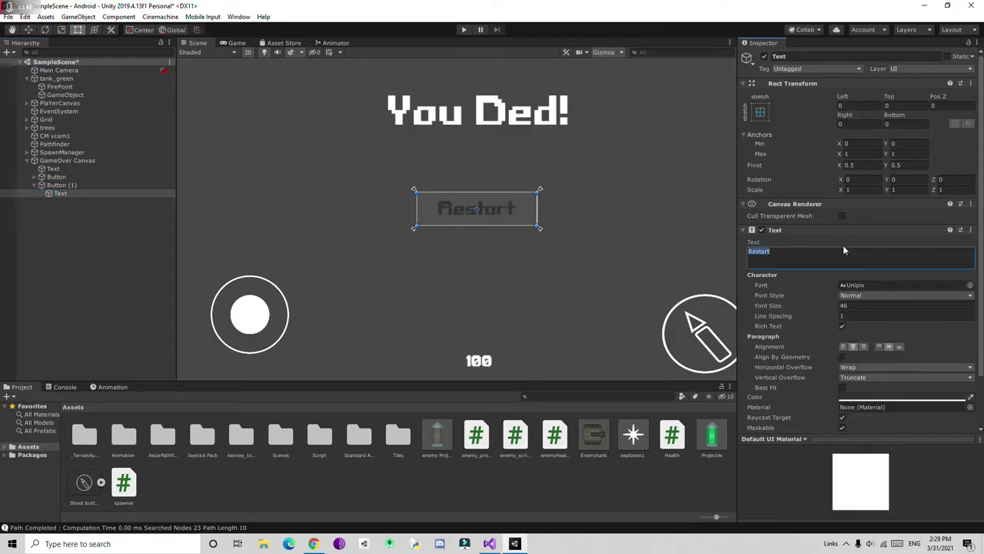
text(Main Menu)
key(ctrl+z)
text(Menu)
Step: Move the duplicated Menu button straight down below the Restart button, to about Pos Y -75
click(28, 30)
drag(482, 177, 477, 230)
key(ctrl+z)
click(62, 186)
drag(478, 170, 479, 215)
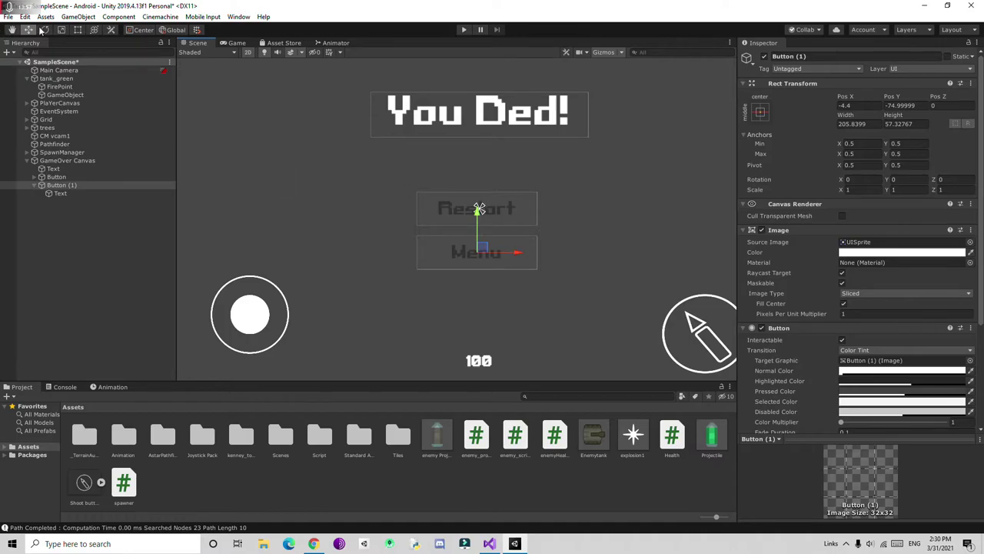
Step: Narrow the Menu button from both sides to a width of about 164
click(77, 29)
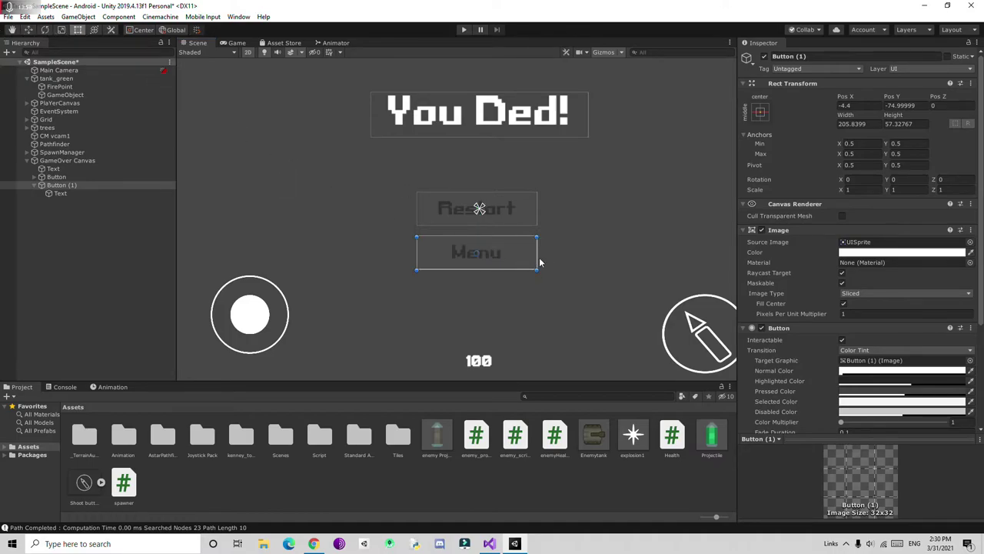
drag(537, 259, 526, 258)
drag(416, 253, 431, 252)
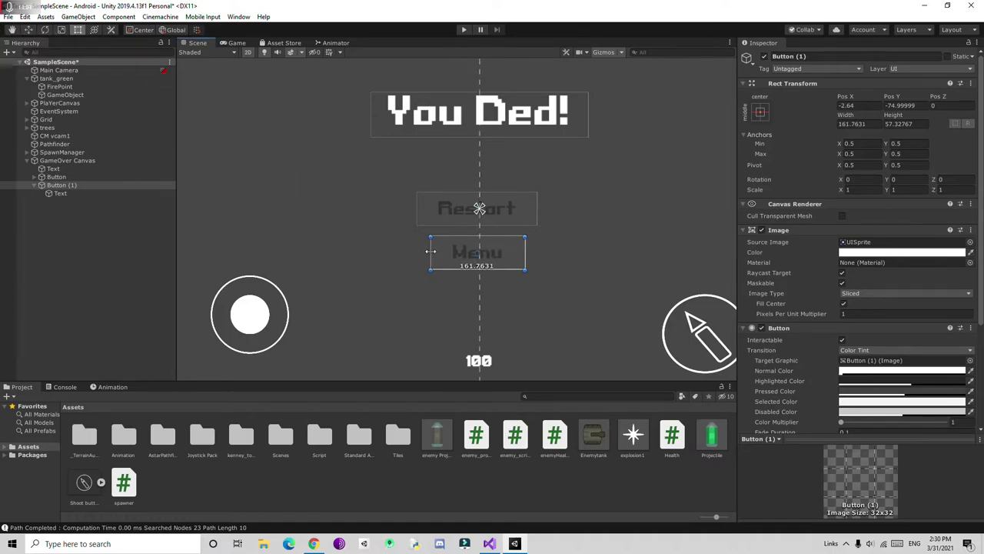
click(93, 260)
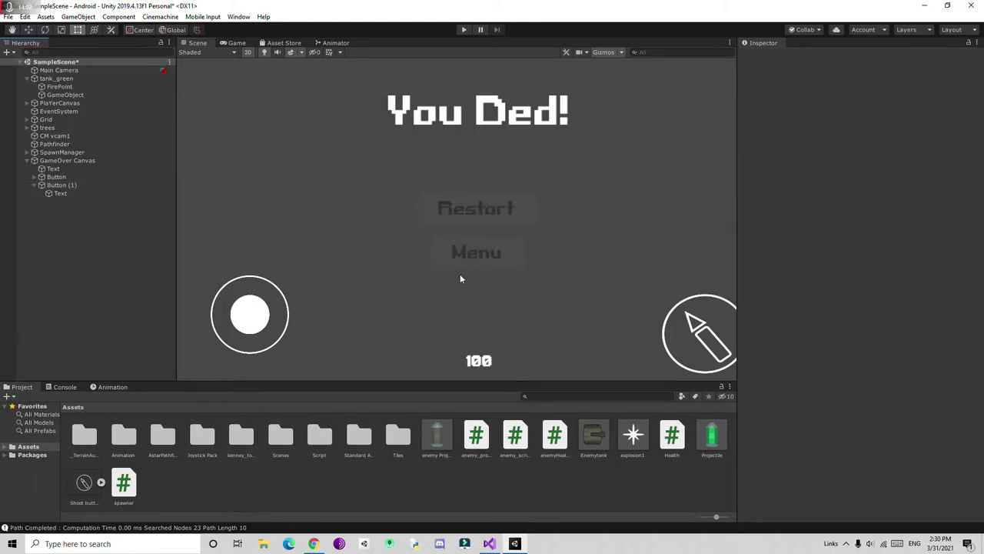
scroll(371, 181, down, 3)
scroll(446, 236, up, 4)
Step: Rename the original button object under GameOver Canvas as Restart
click(64, 192)
click(60, 176)
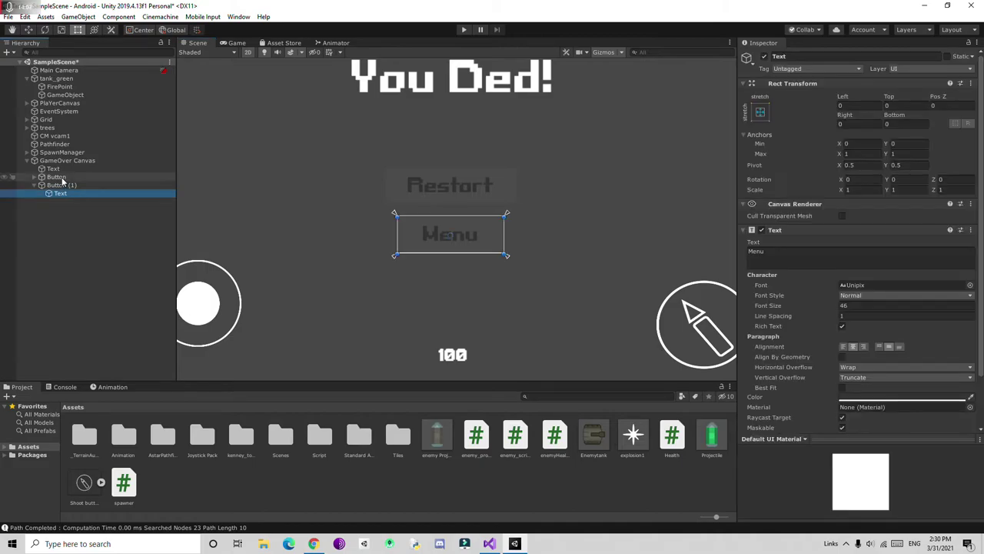
click(821, 57)
text(Res)
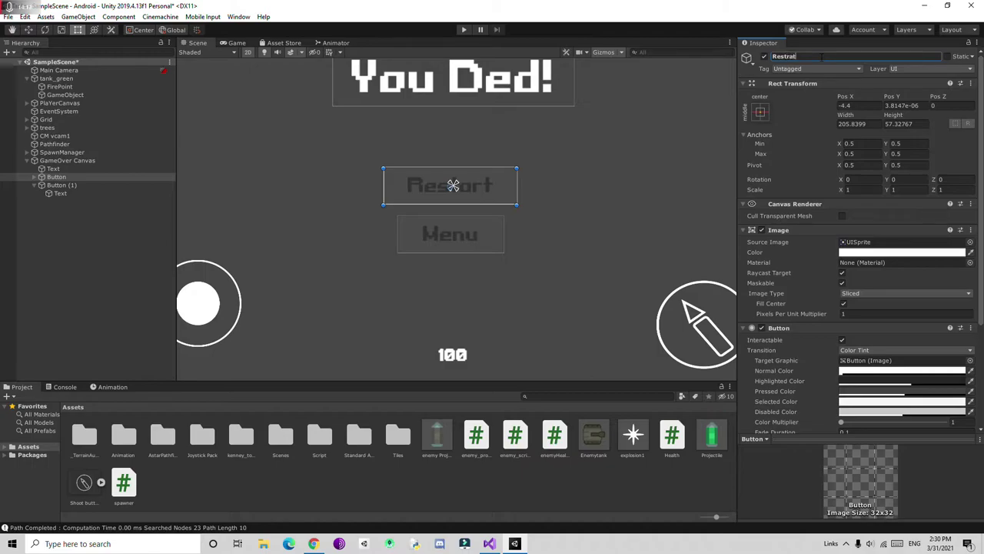
text(trat)
key(Left)
key(BackSpace)
key(BackSpace)
text(a)
text(r)
Step: Rename the duplicated button object, Button (1), as Menu
click(451, 234)
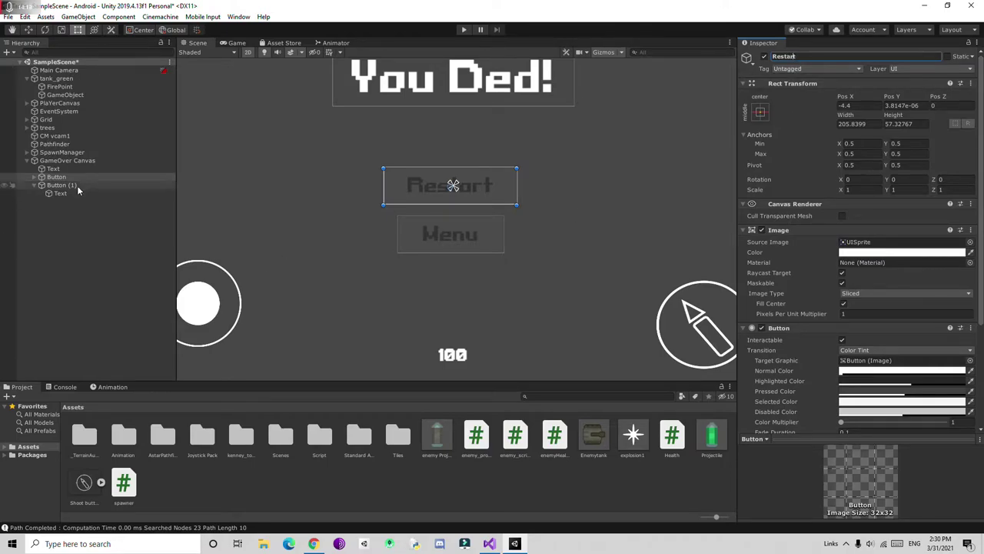
click(810, 57)
text(M)
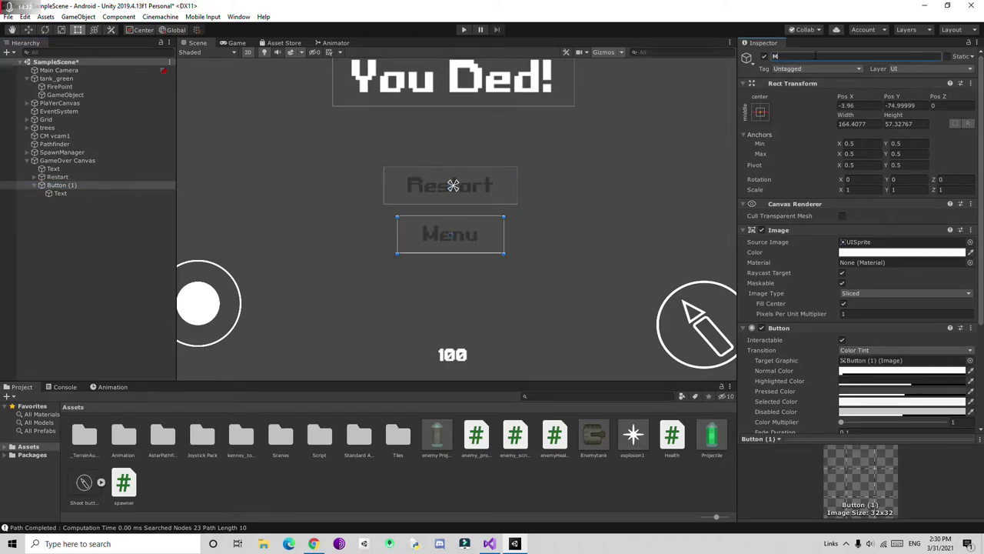
text(enu)
click(50, 309)
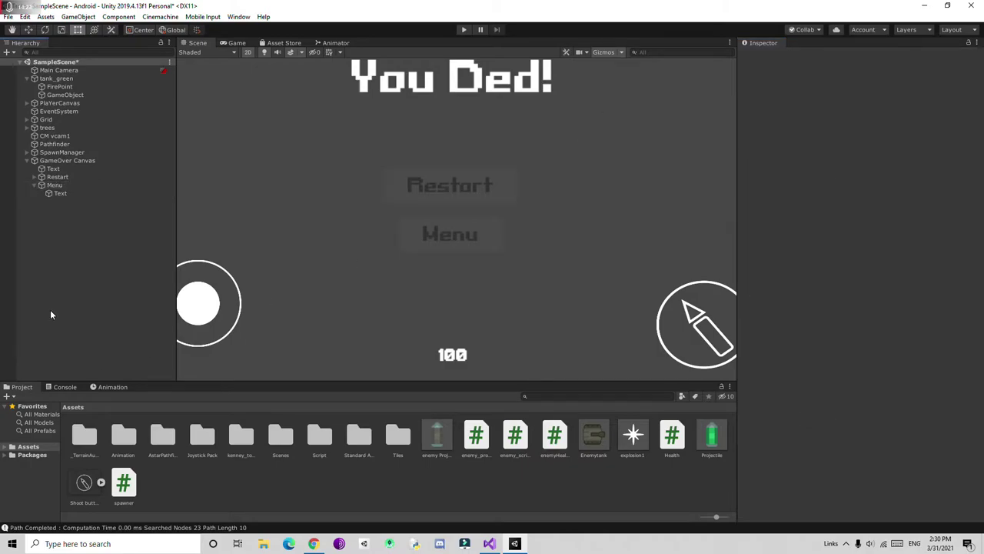
Step: Collapse the Menu object and examine the Restart button's Button component and its On Click list
click(45, 184)
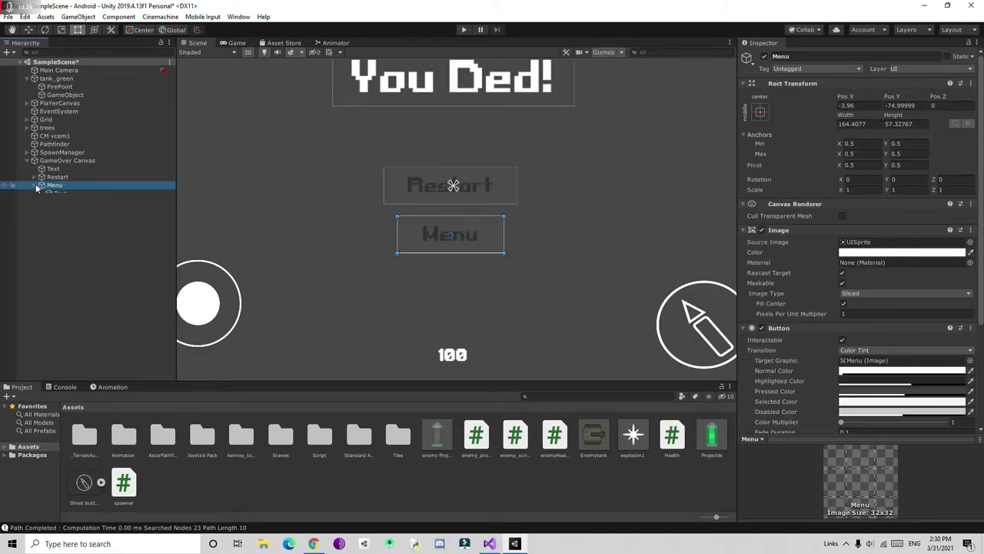
click(47, 177)
scroll(843, 333, down, 3)
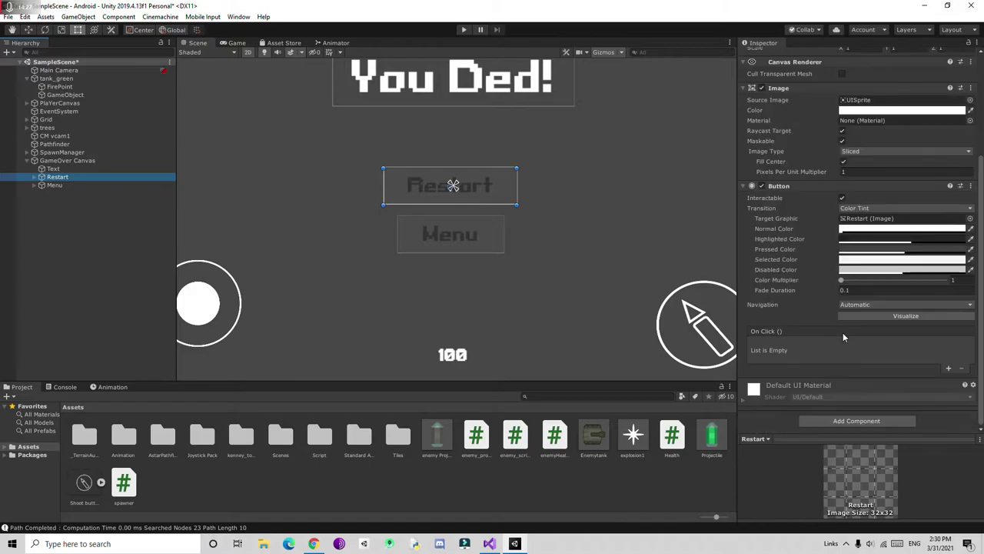
scroll(843, 332, up, 3)
key(ctrl+p)
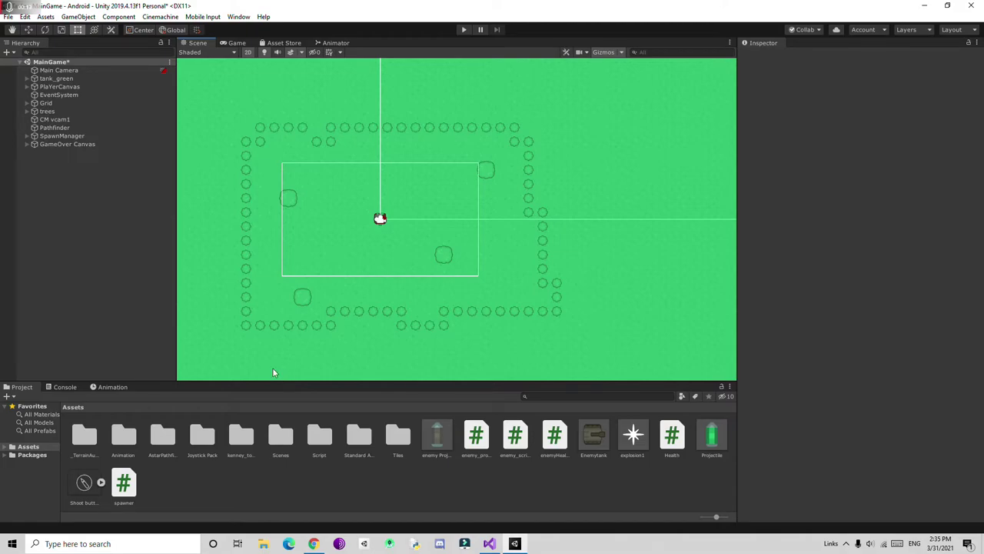
Step: Open the Build Settings to view the scenes in the build, and show the project's Scenes folder
click(7, 16)
click(37, 119)
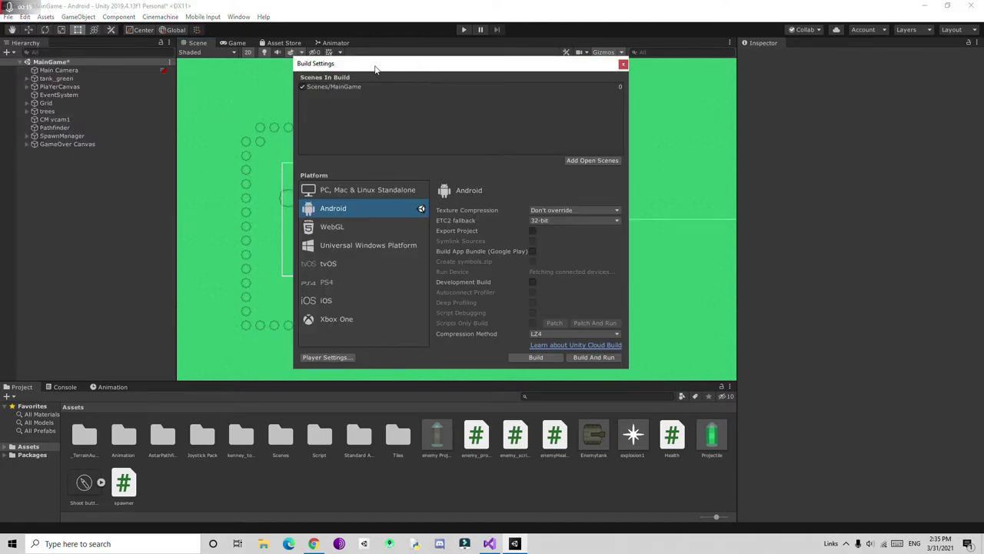
drag(331, 66, 393, 57)
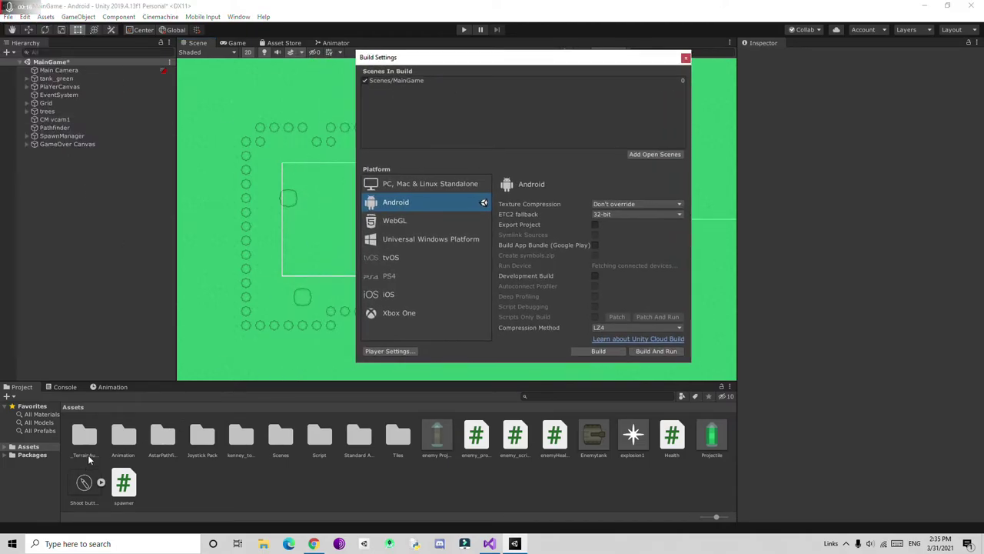
double_click(284, 440)
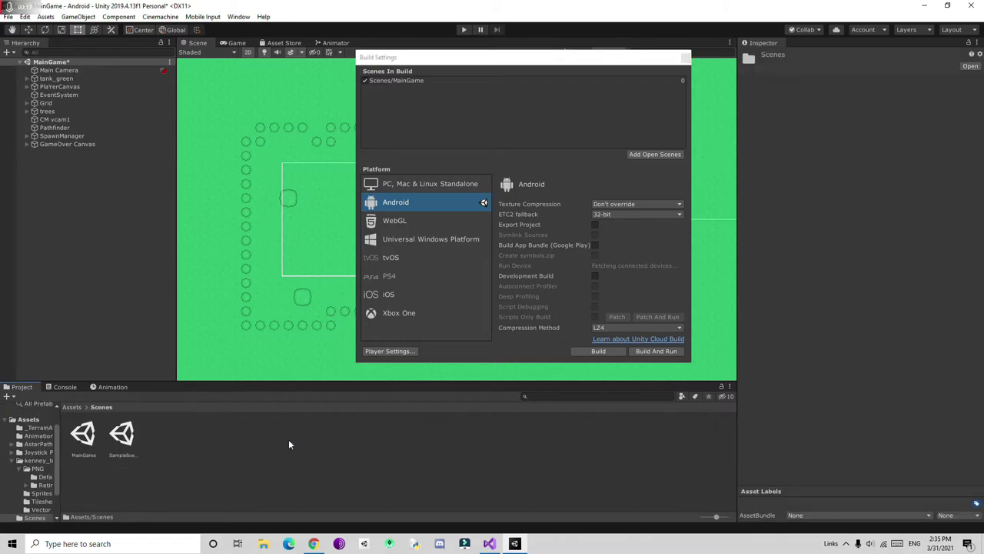
Step: Try to save the open scene as MainGame in the Assets/Scenes folder
click(8, 16)
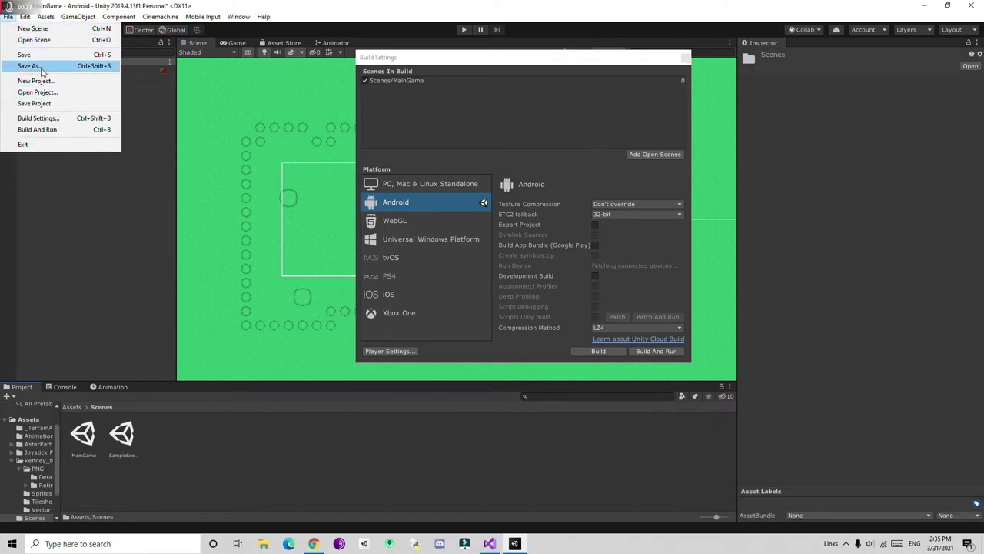
click(38, 64)
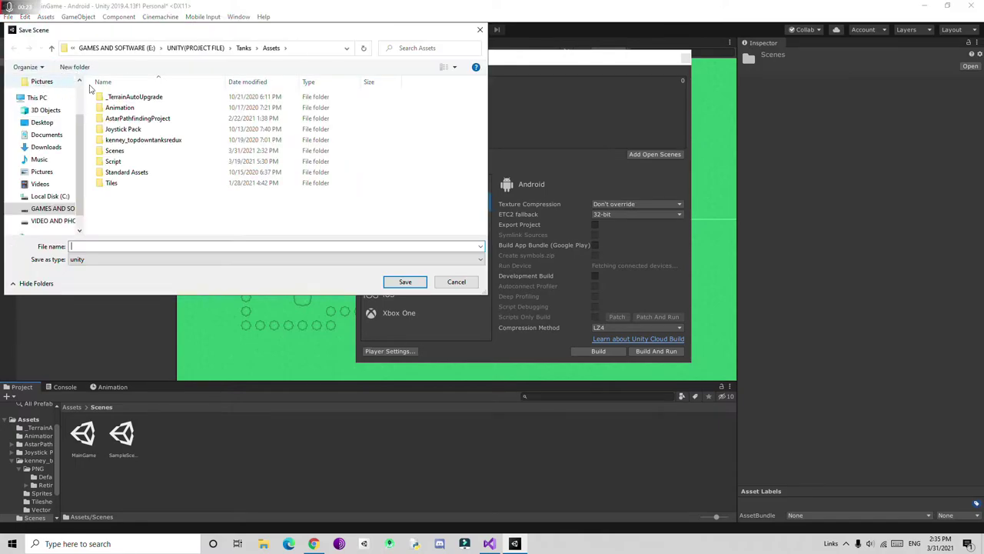
click(111, 151)
double_click(112, 151)
click(109, 246)
click(129, 97)
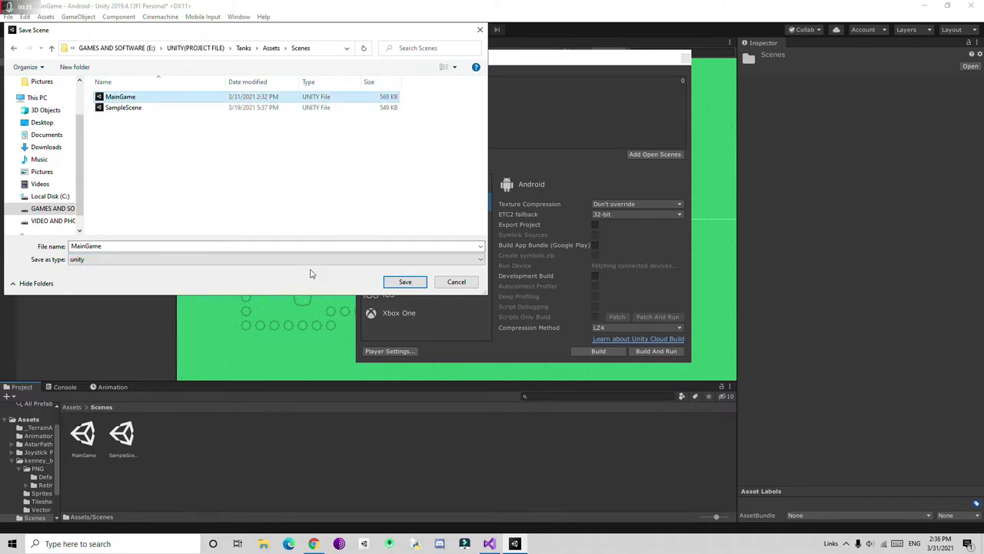
click(406, 281)
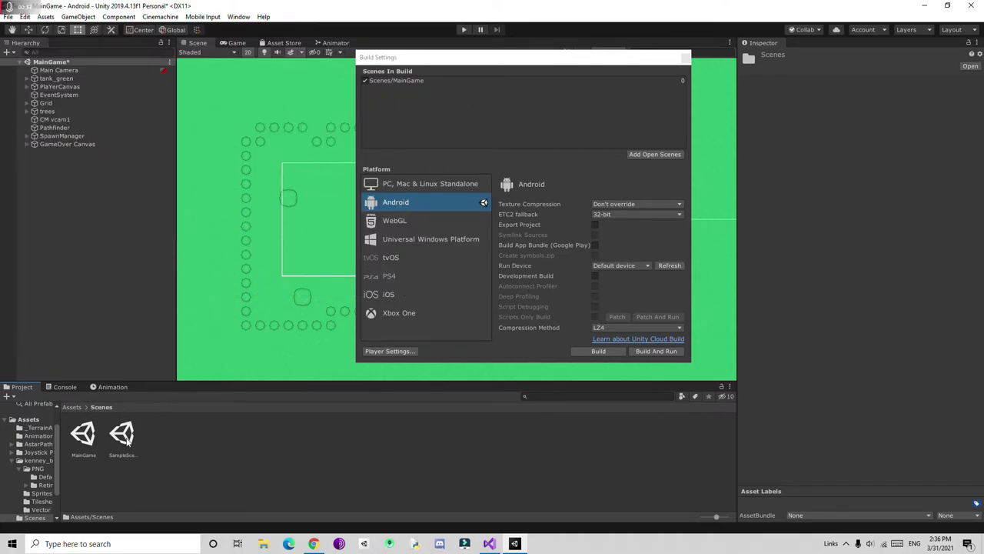
Step: Select the Scenes/MainGame entry in the build's scene list to check it
right_click(412, 80)
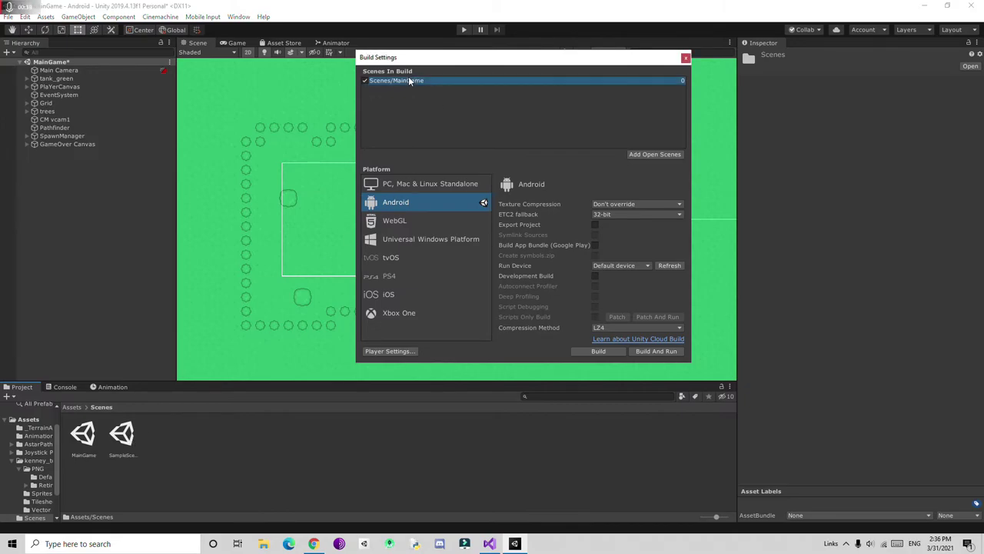
click(448, 126)
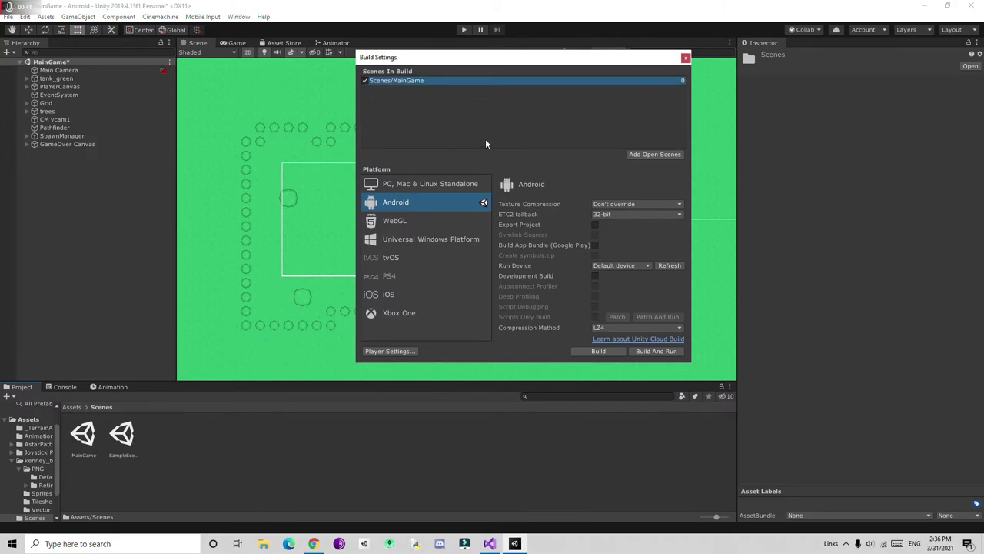
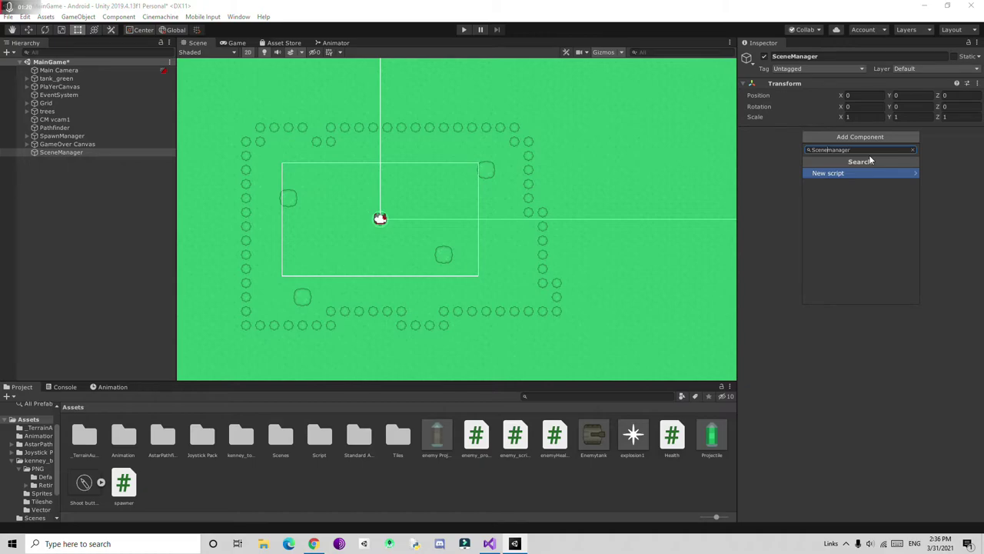
Step: Create a new script named Scene_manager and add it to the SceneManager object
text(_)
click(862, 172)
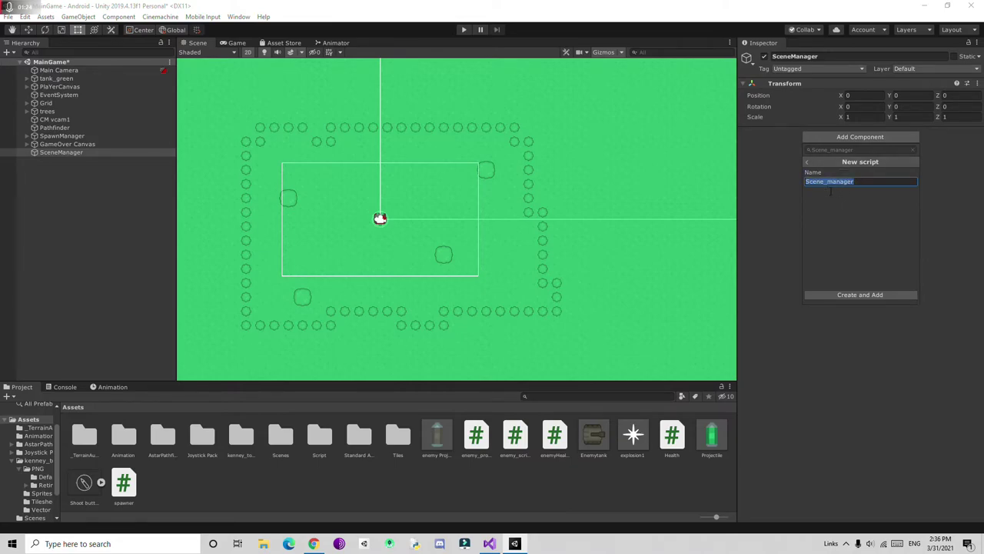
click(832, 183)
text(M)
key(Delete)
key(BackSpace)
text(_m)
click(892, 301)
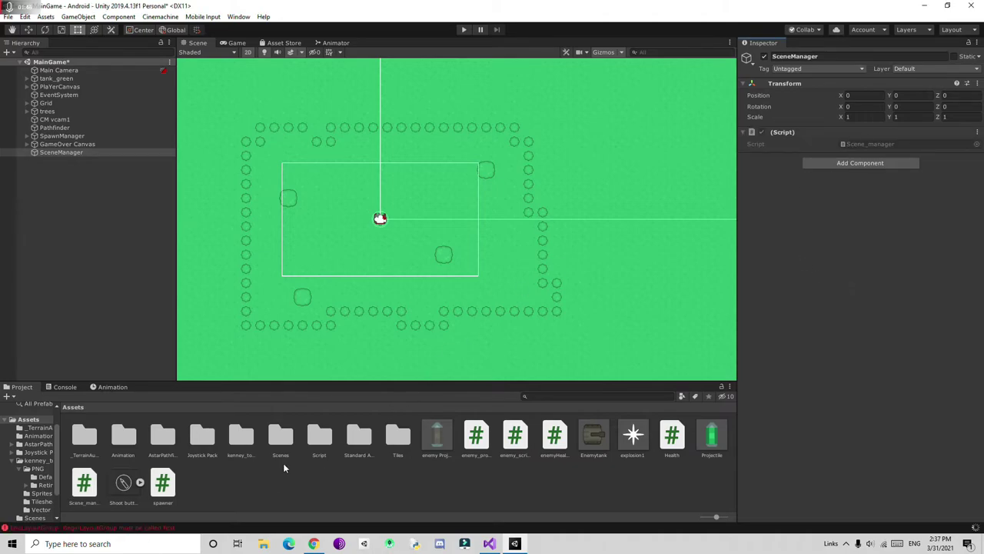
Step: Open the Scene_manager script in Visual Studio, add a using directive for UnityEngine.SceneManagement, and save it
click(86, 485)
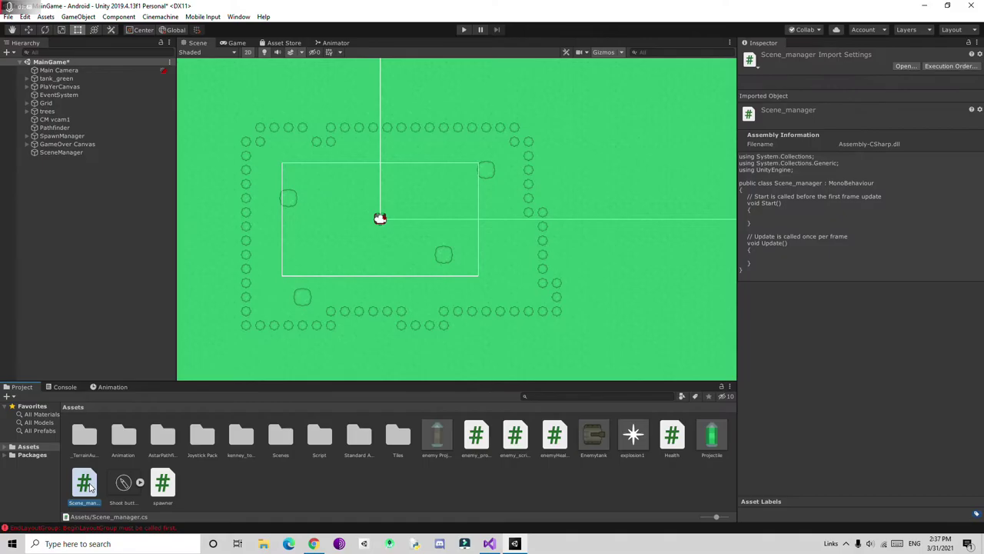
double_click(86, 483)
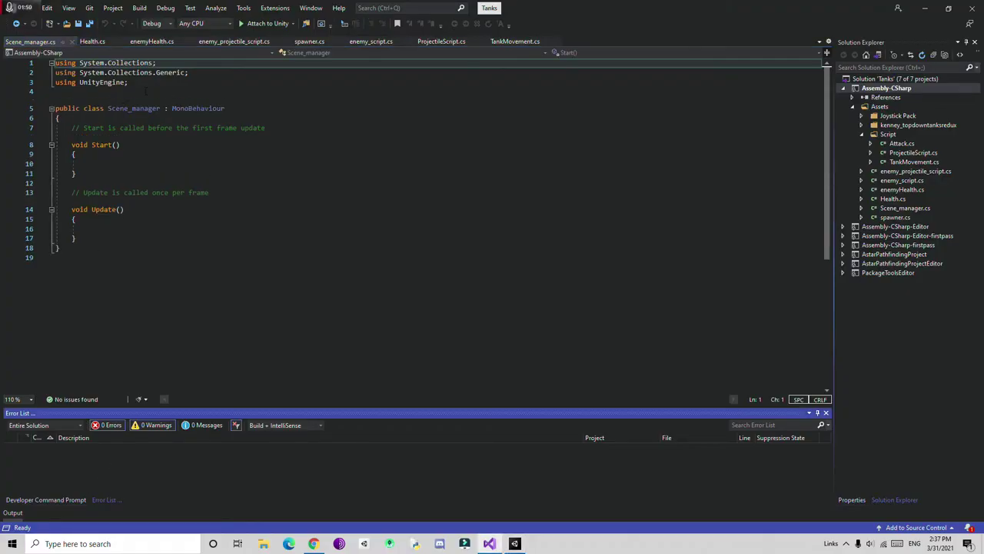
text(us)
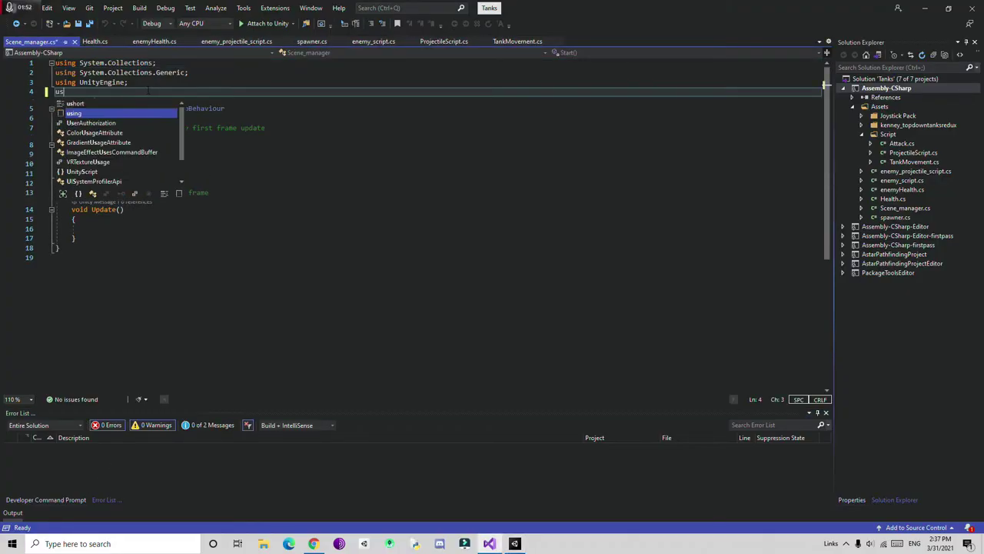
text(ing )
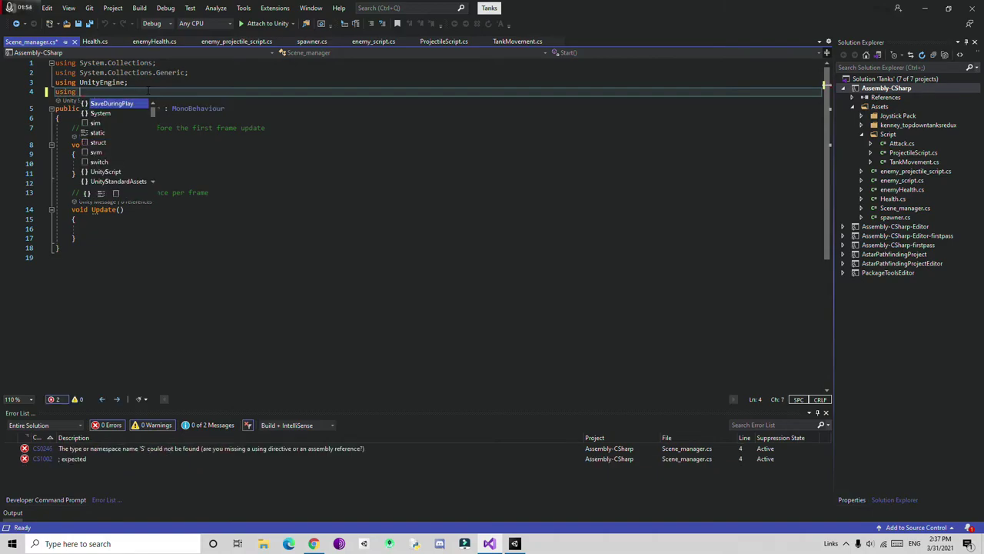
text(Unit)
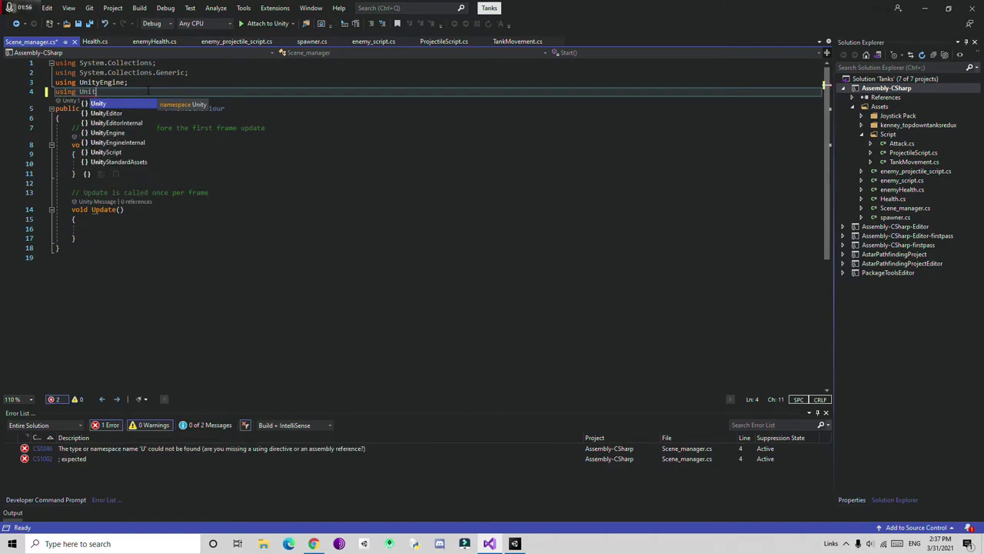
text(yEngine.)
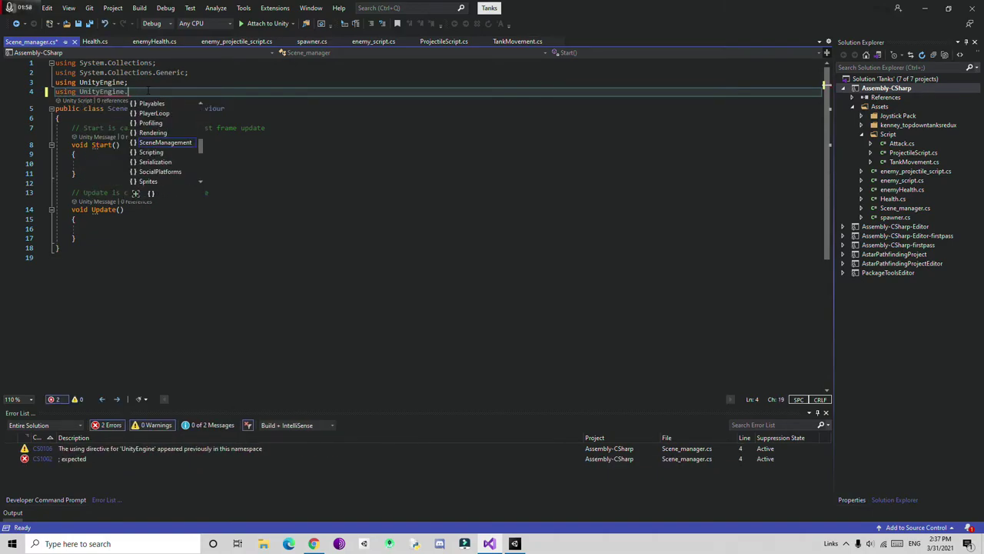
text(SceneManagement;)
key(ctrl+s)
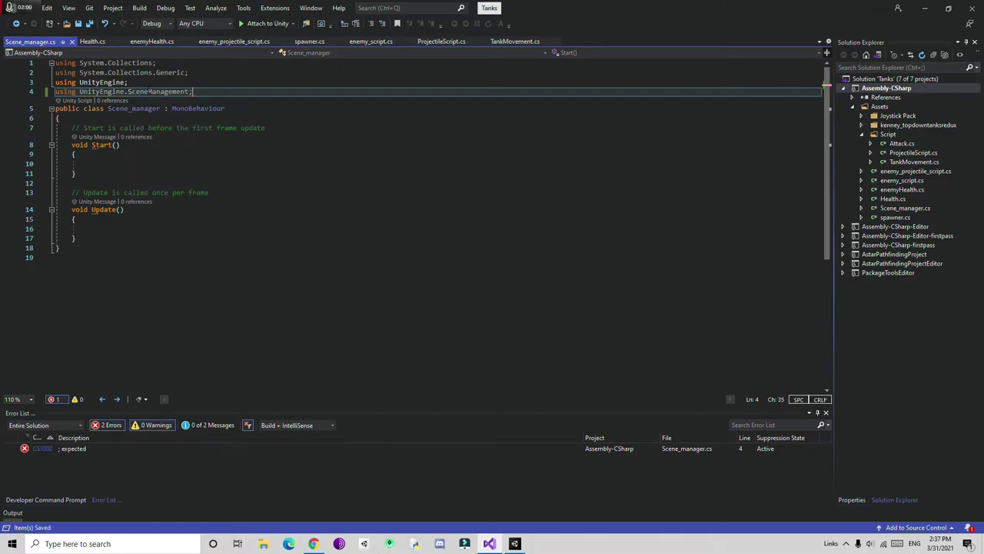
Step: Replace the default Start and Update methods with an empty, properly indented public void restartGame() method
drag(94, 223, 55, 128)
key(Delete)
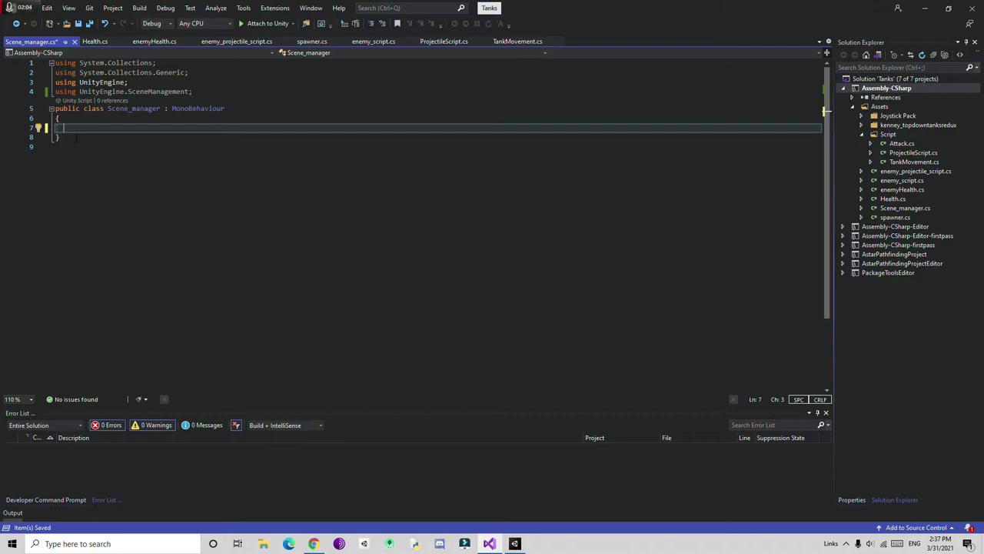
text(public )
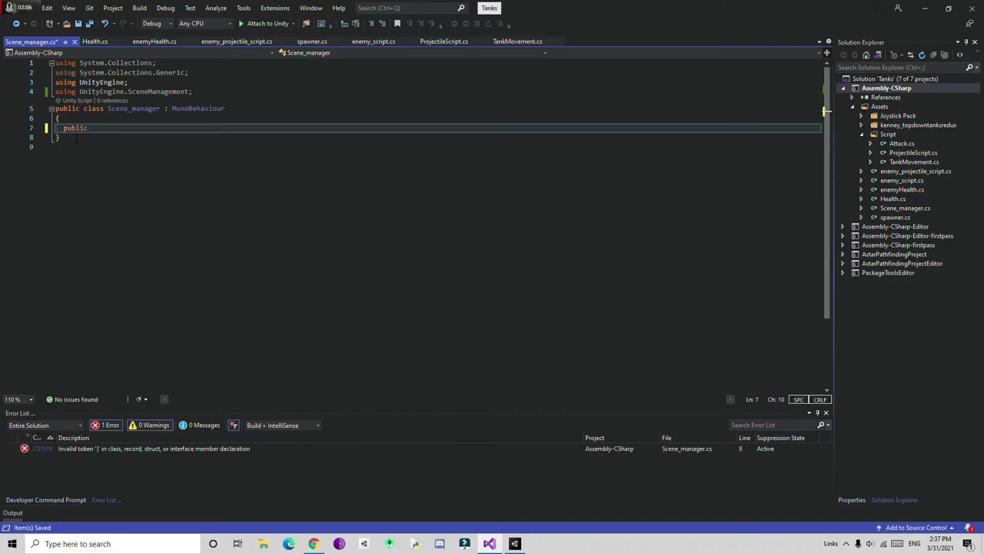
text(void res)
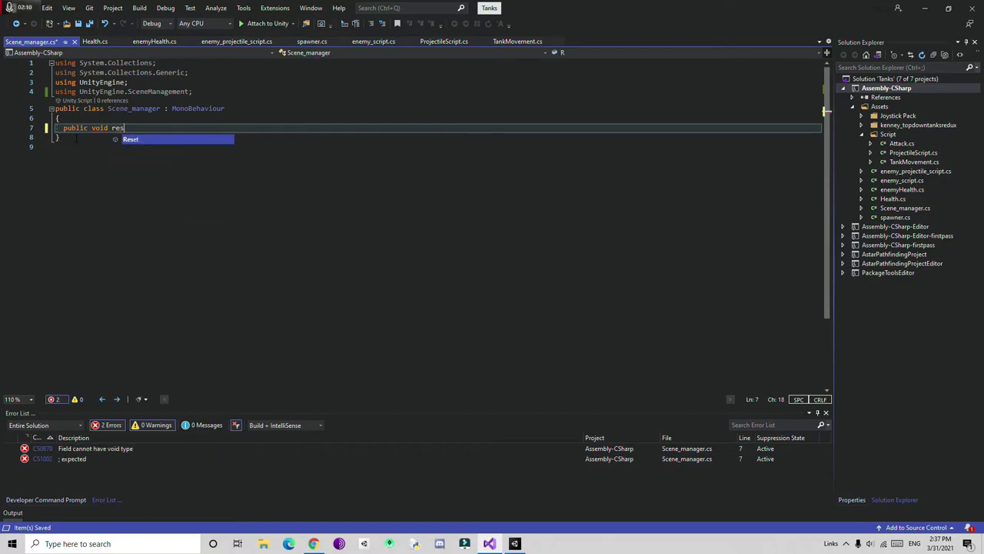
text(tart)
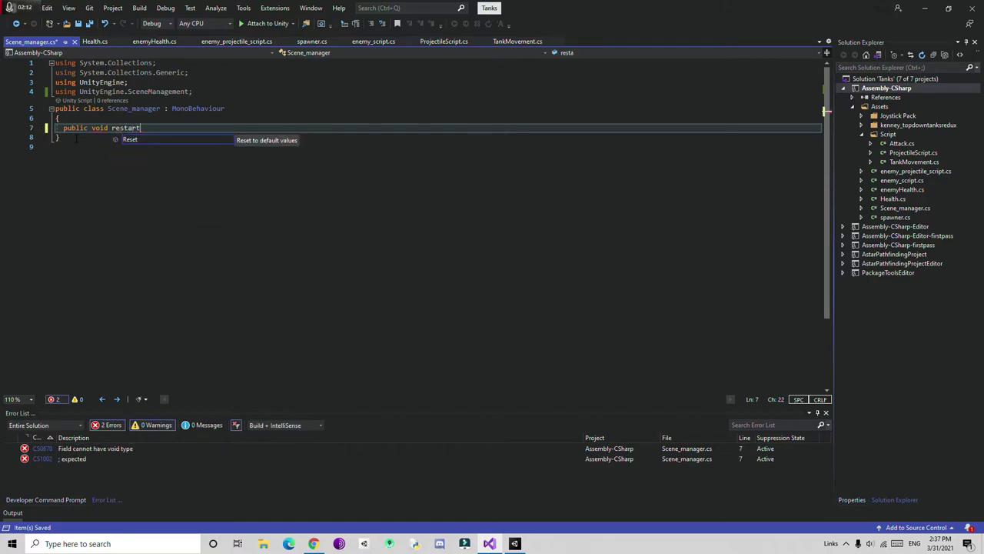
text(Game()
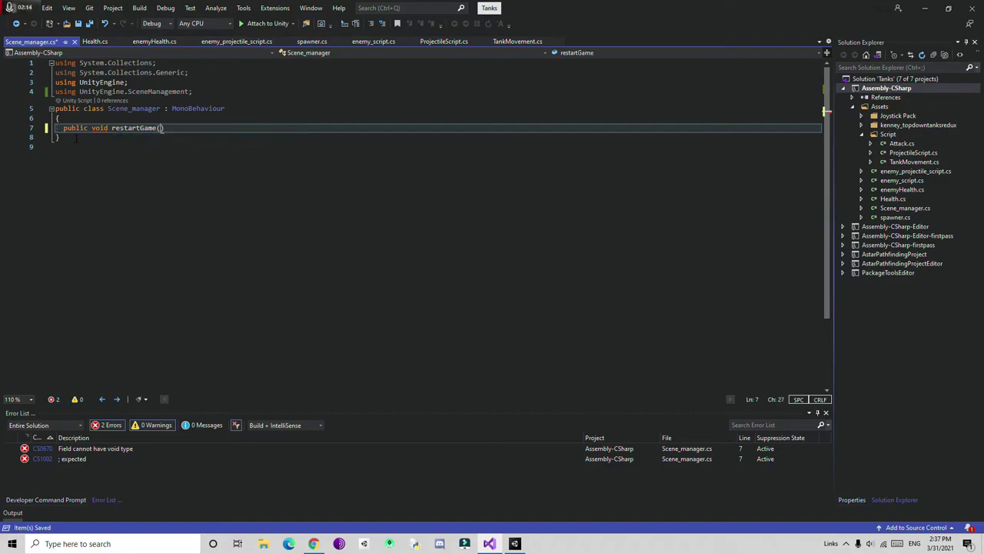
text(){)
key(Return)
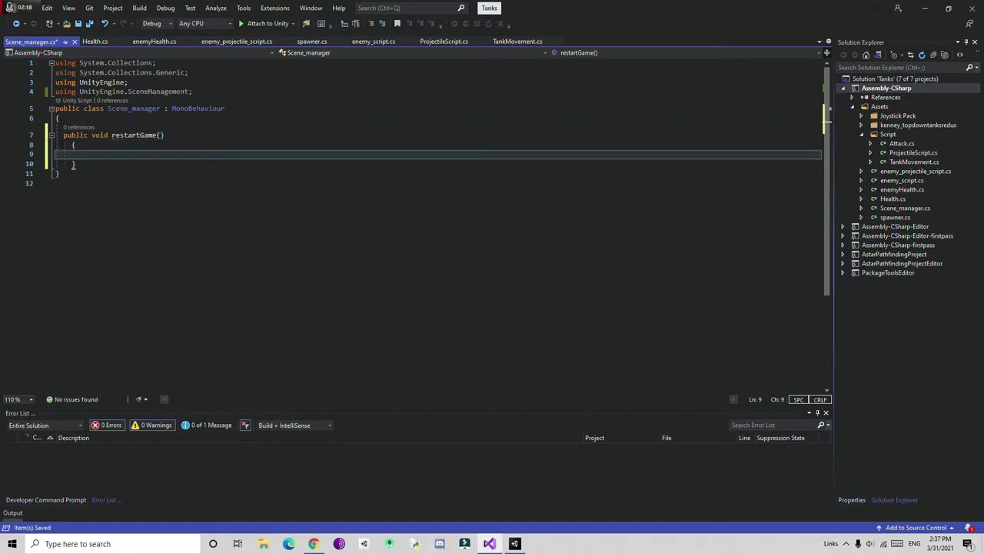
key(Up)
key(Up)
key(Home)
key(Down)
key(End)
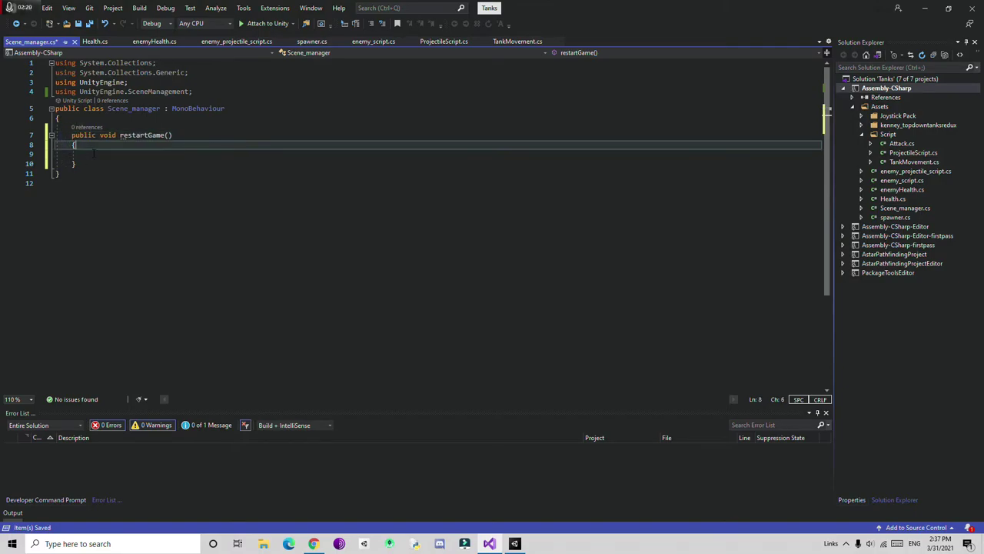
Step: Begin a SceneManager.LoadScene( call inside the body of restartGame()
click(126, 153)
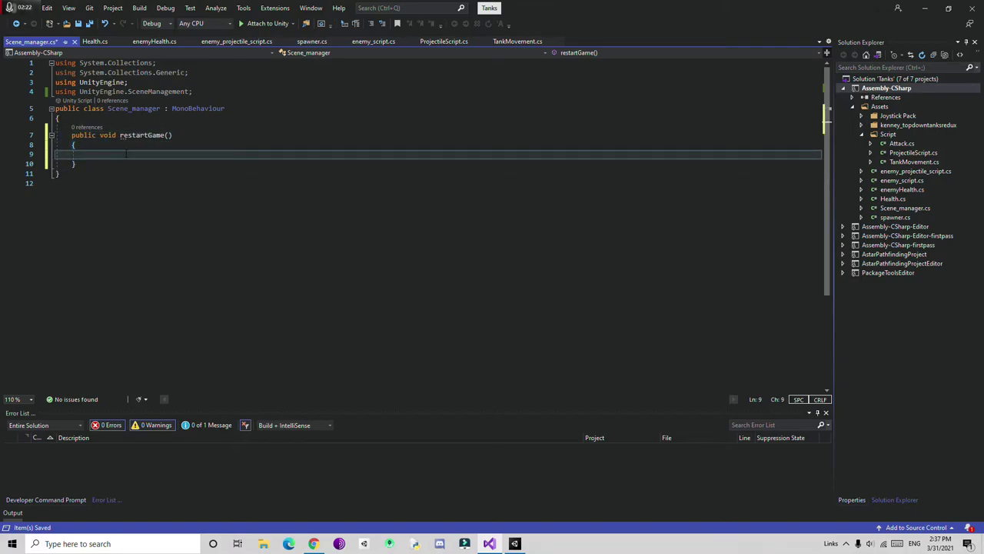
text(Sce)
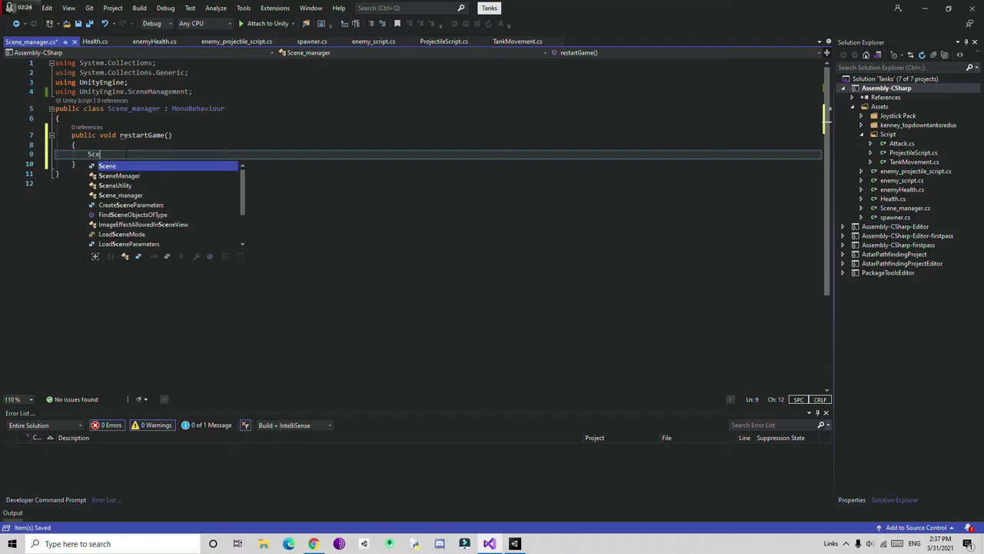
text(neManager.)
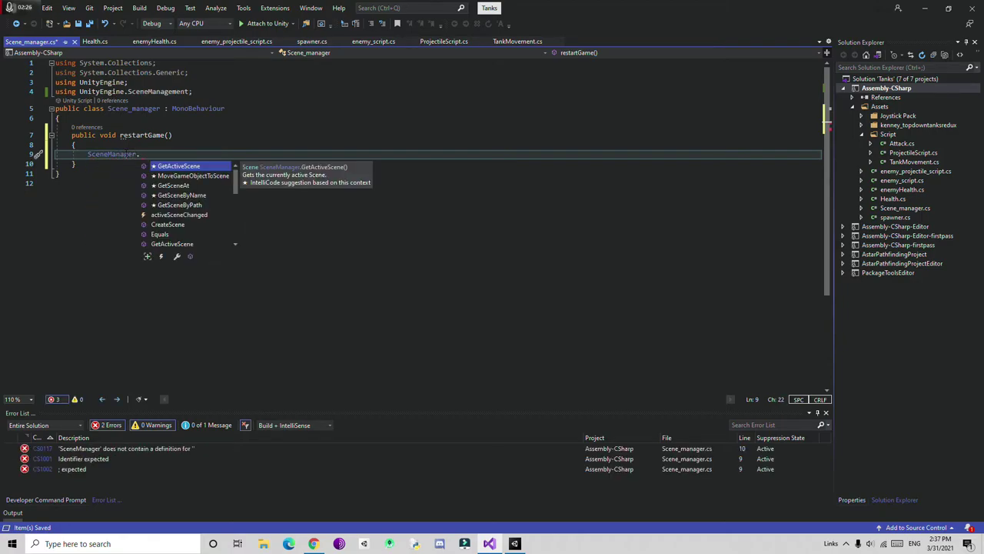
key(Down)
key(Down)
key(Down)
key(Down)
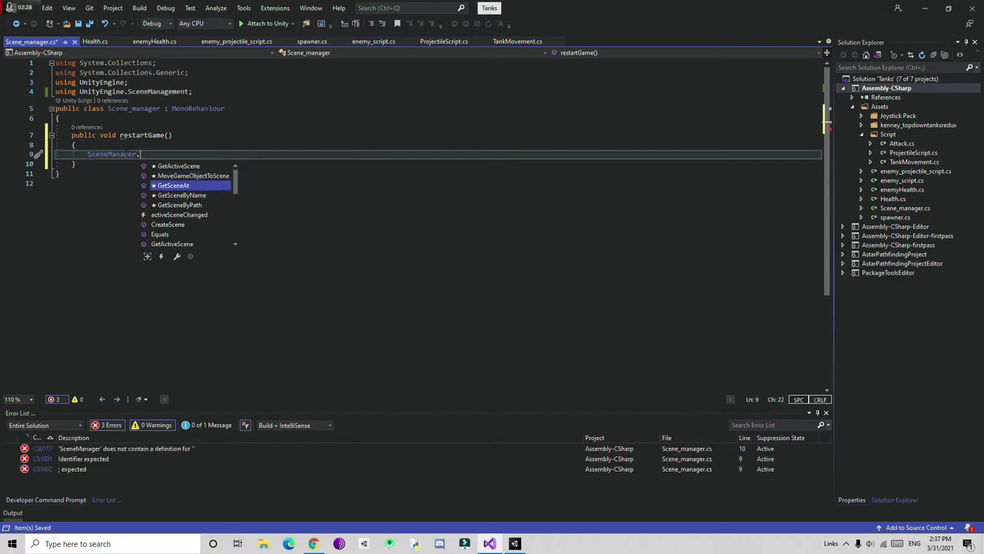
text(load)
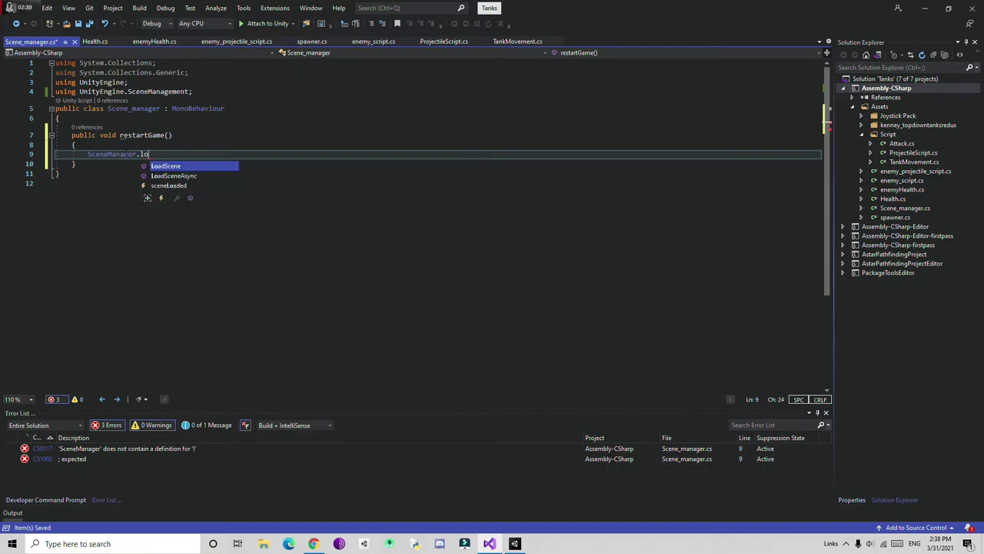
key(Tab)
text(()
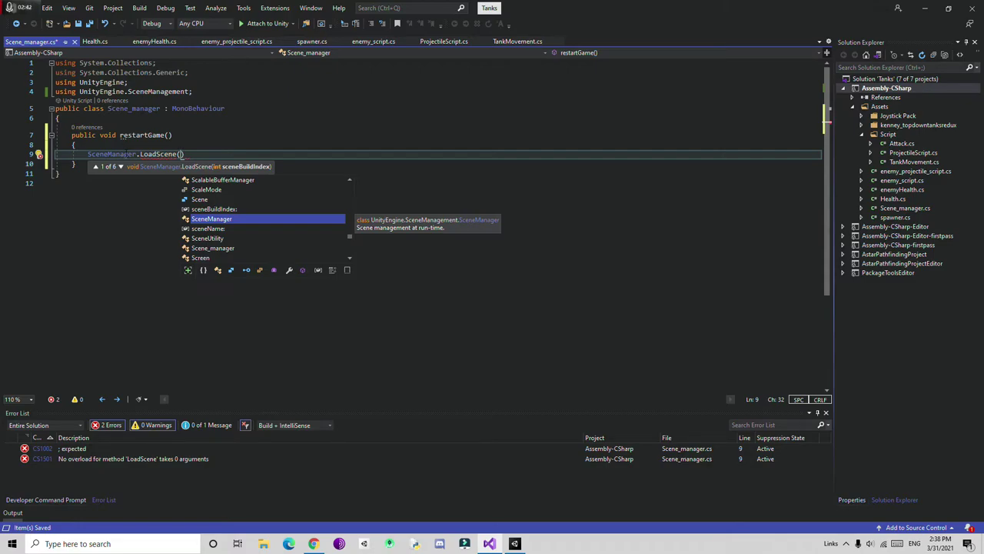
Step: Pass SceneManager.GetActiveScene().buildIndex to the LoadScene call, complete the statement, and save the script
key(Tab)
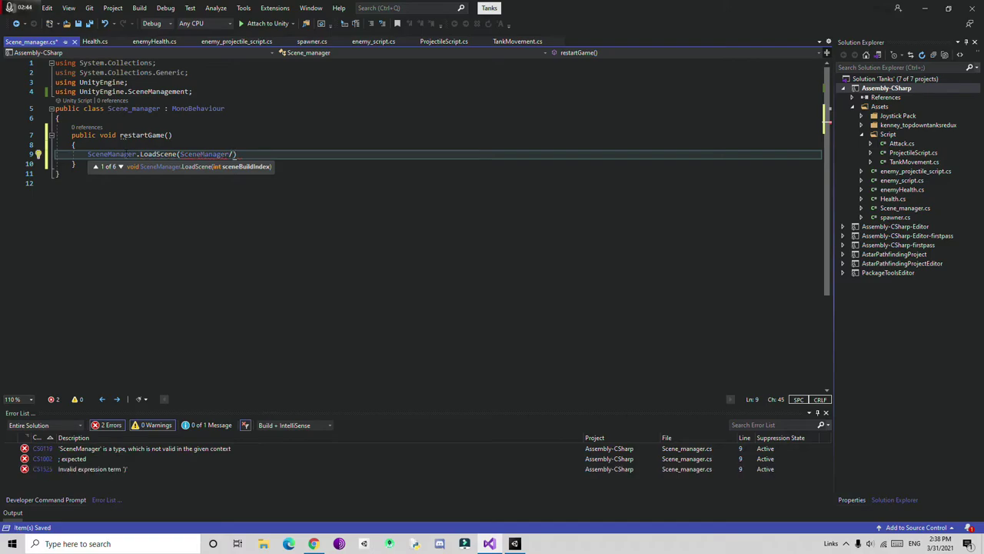
text(.Get)
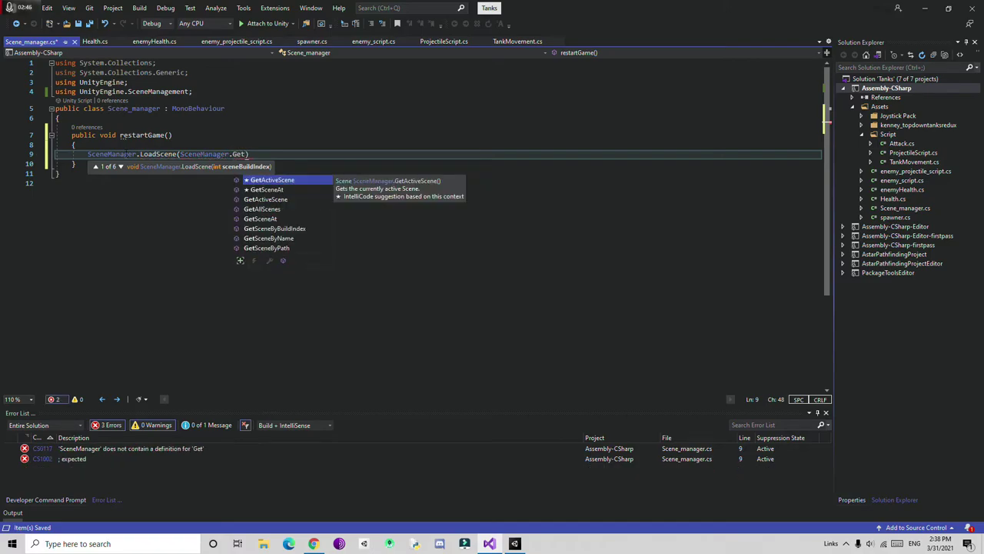
key(Tab)
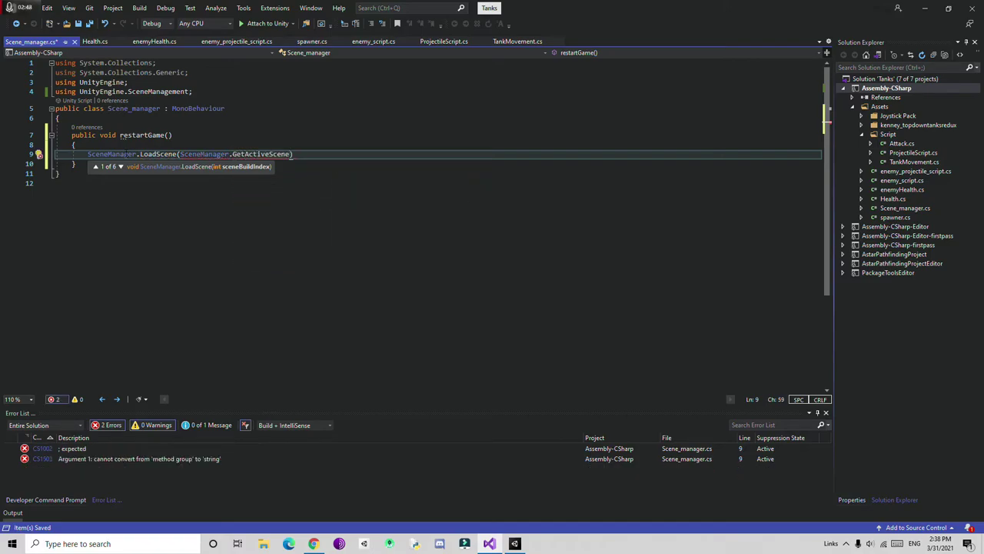
text(())
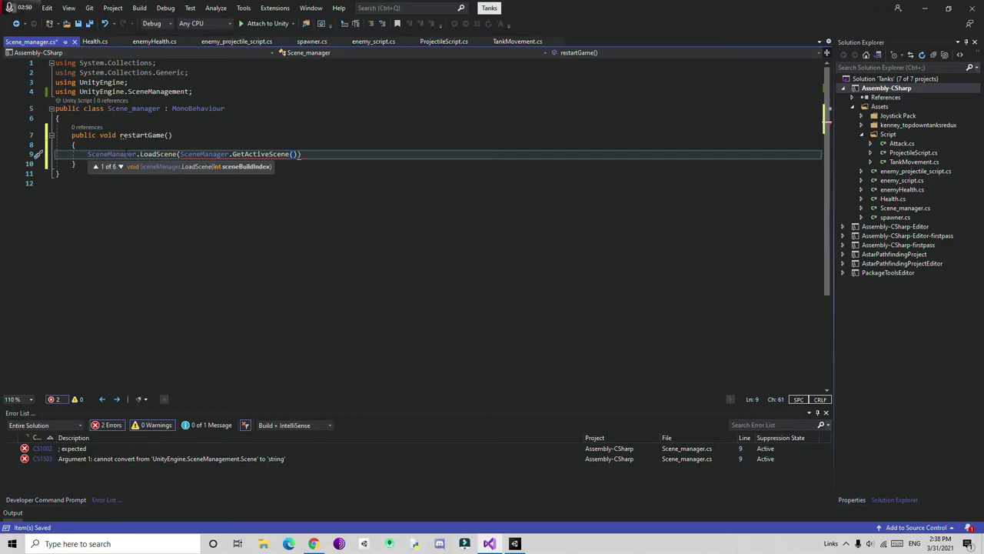
text(.)
key(Down)
key(Down)
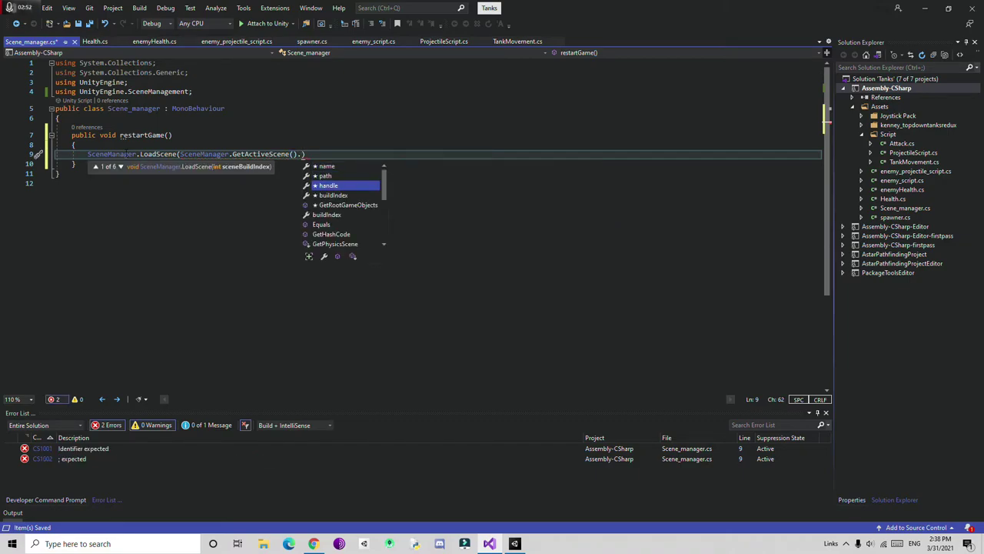
key(Down)
key(Down)
key(Down)
key(Tab)
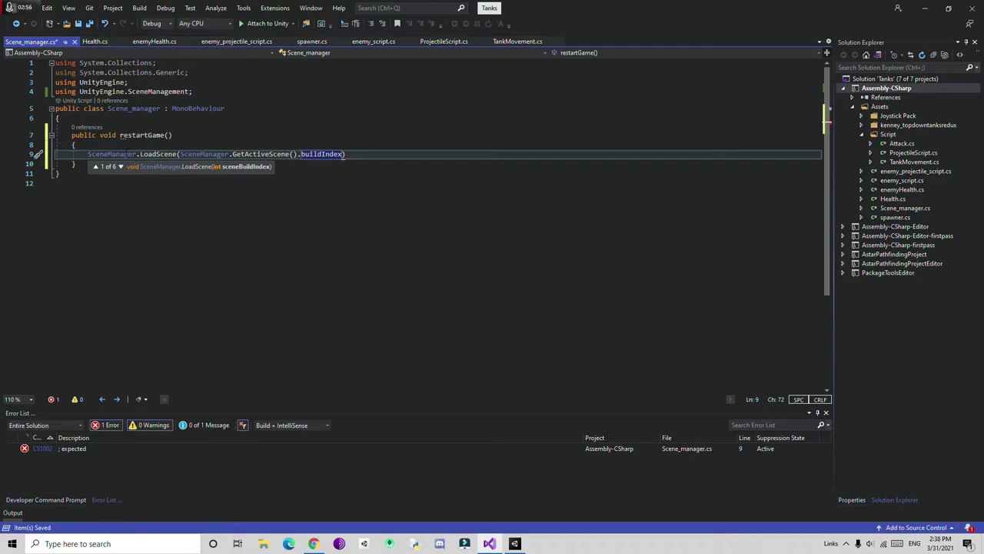
text();)
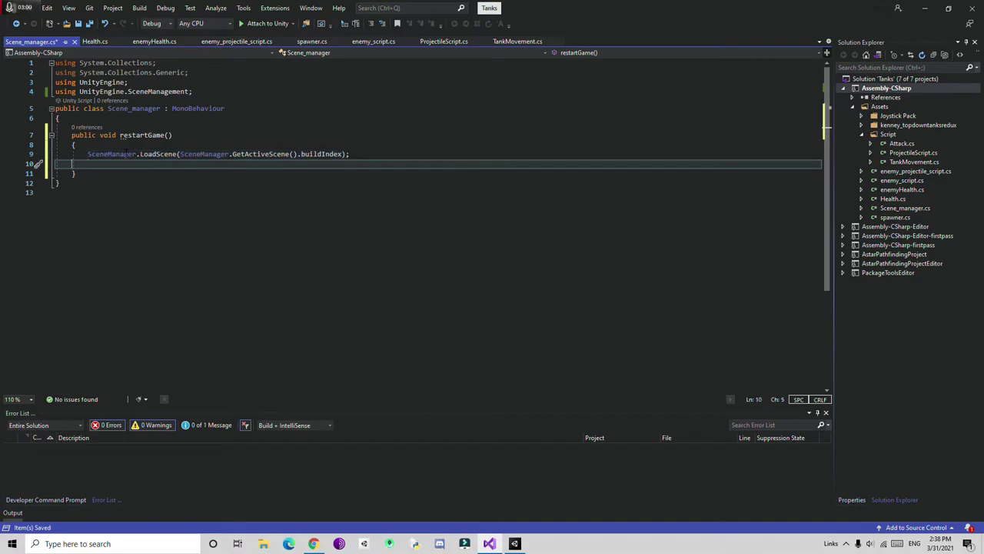
key(Down)
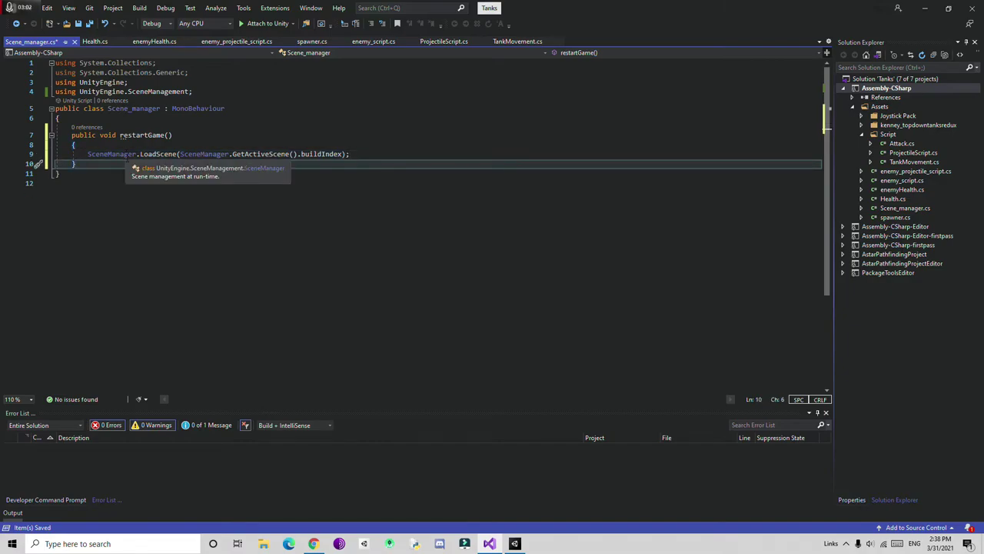
key(ctrl+s)
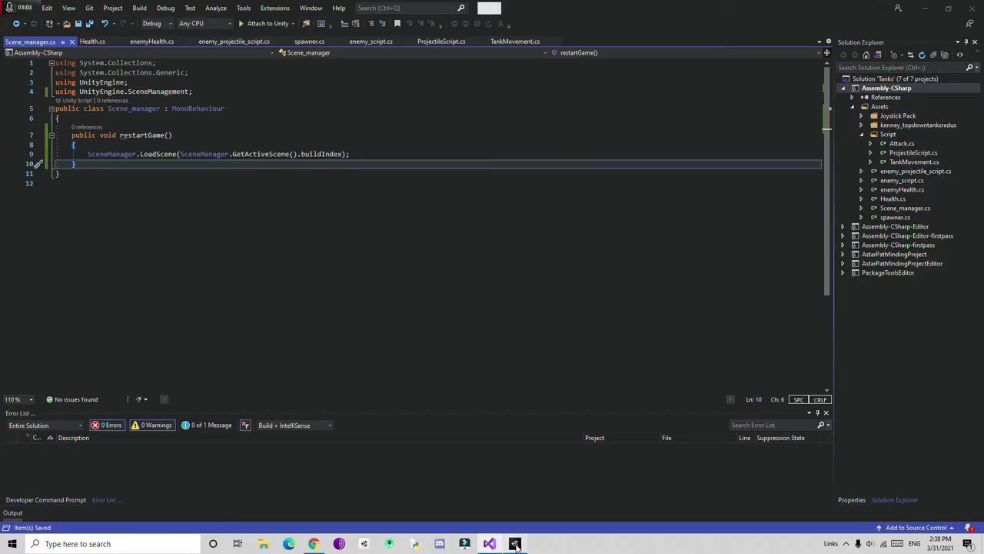
Step: Return to Unity and add an empty On Click entry to the Restart button inside GameOver Canvas
key(alt+Tab)
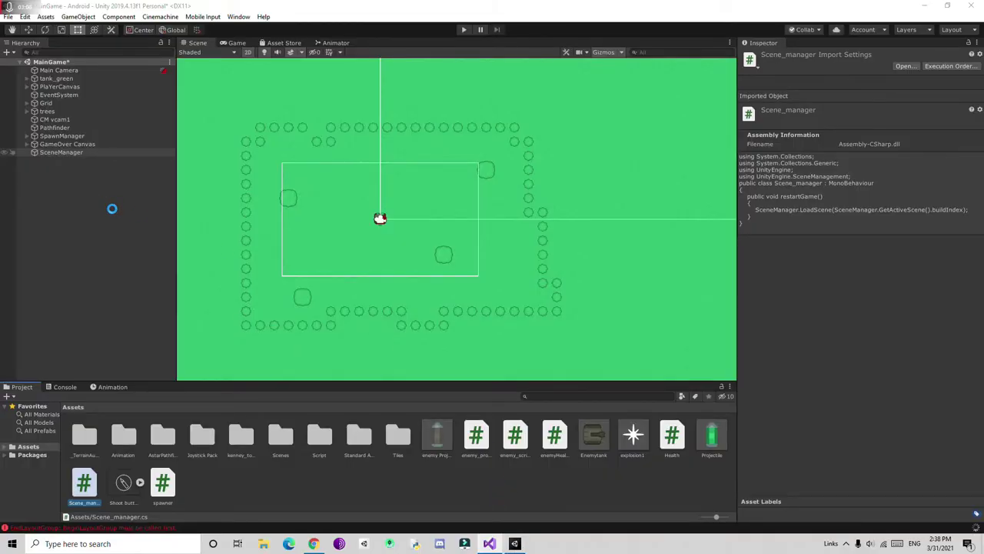
click(66, 144)
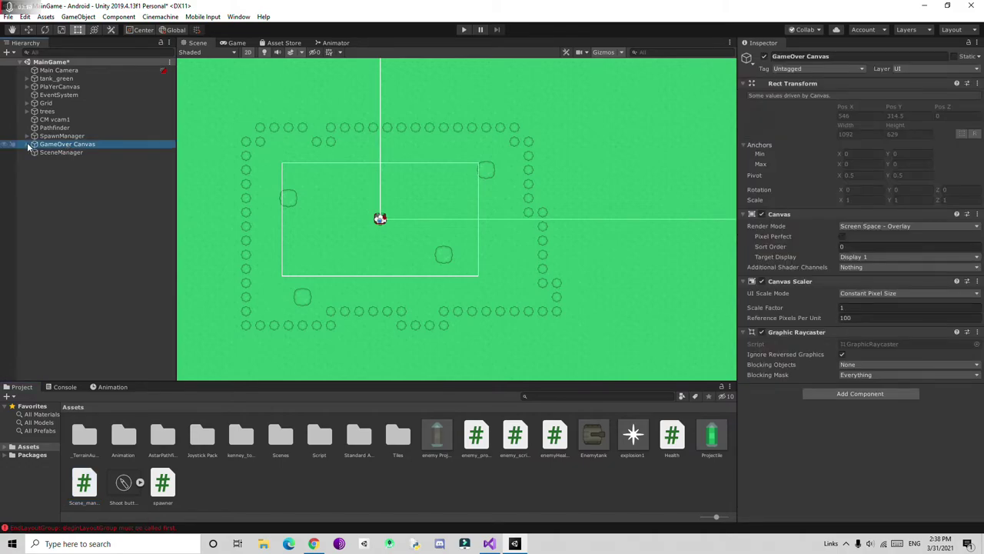
click(28, 144)
click(60, 161)
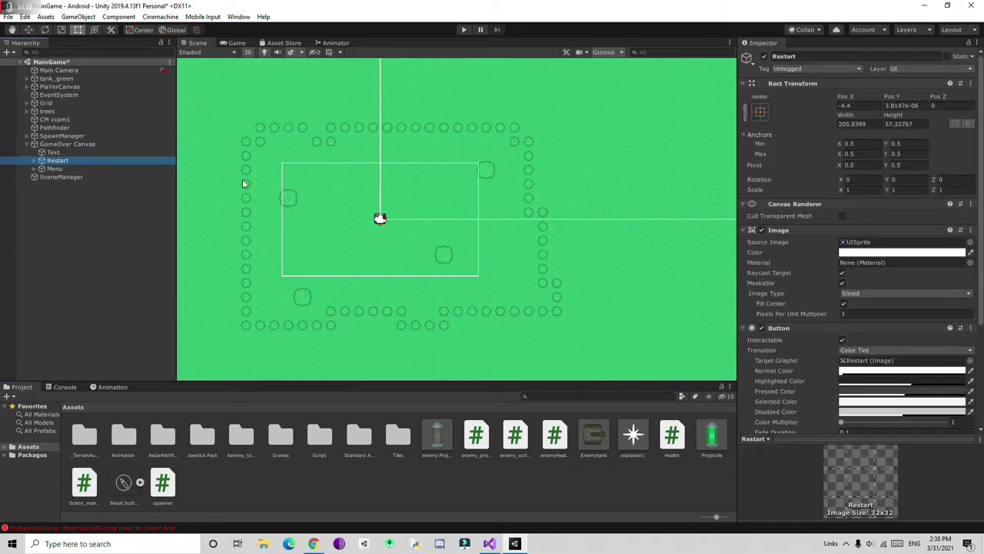
scroll(871, 308, down, 5)
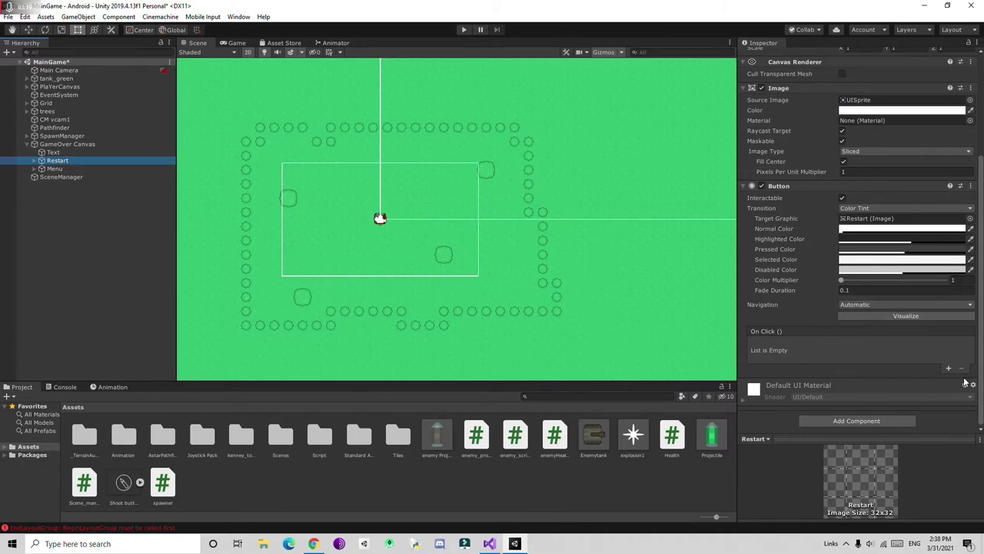
click(950, 370)
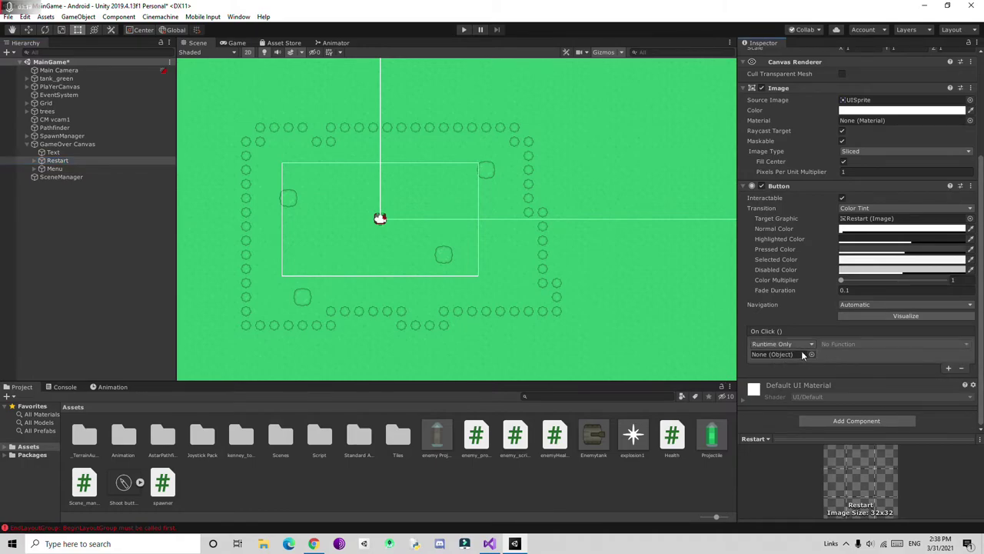
Step: Assign the SceneManager object to the Restart button's On Click entry and choose Scene_manager's restartGame() as its function
drag(62, 177, 809, 353)
click(849, 344)
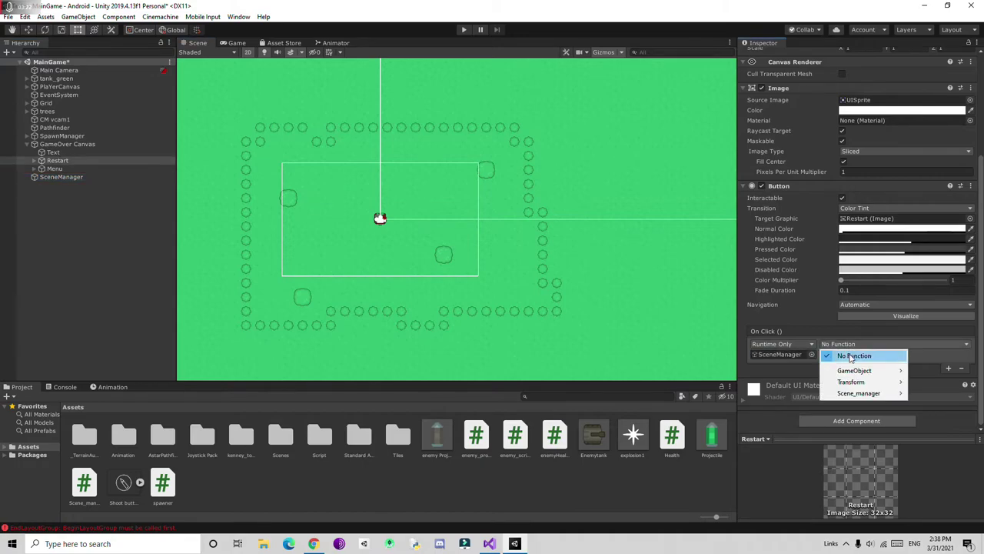
mouse_move(855, 394)
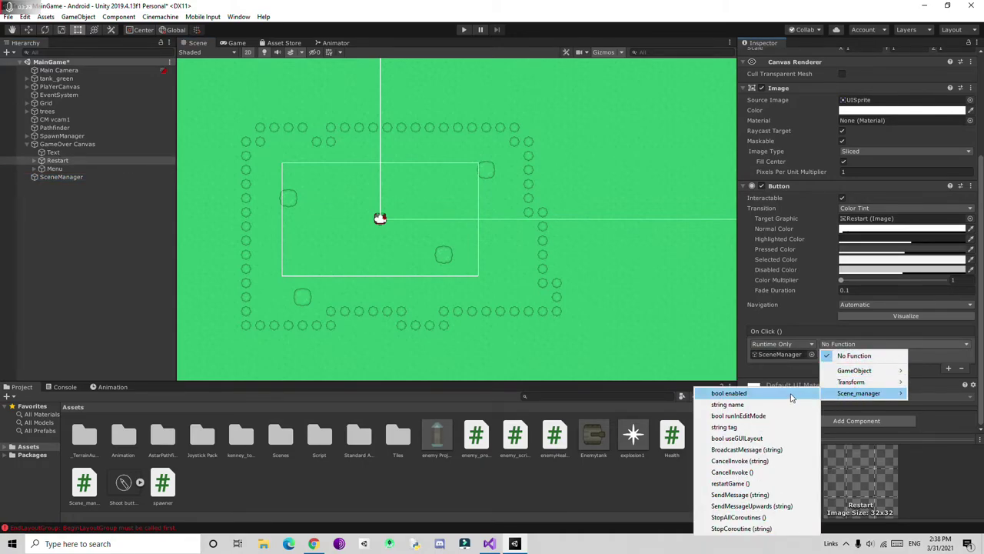
click(735, 486)
click(489, 543)
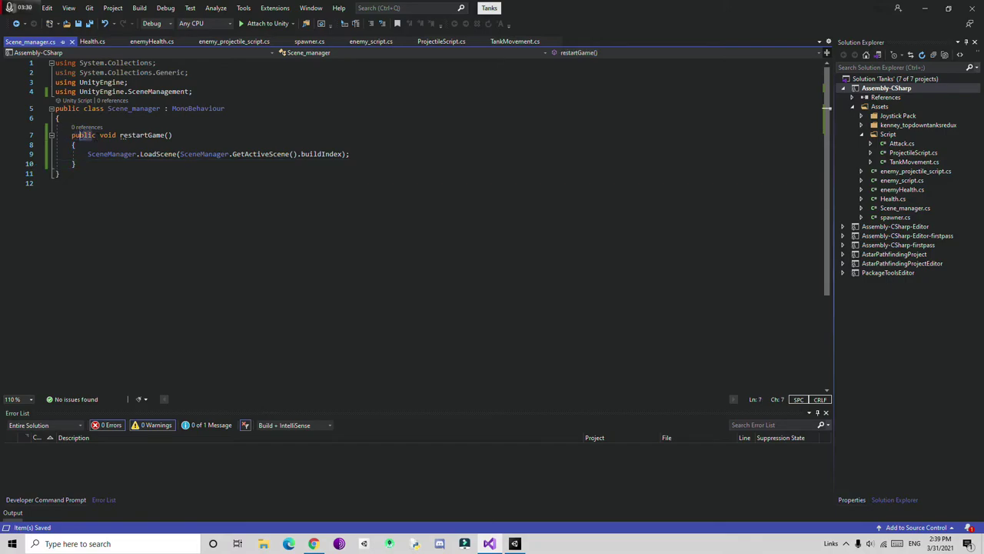
click(515, 543)
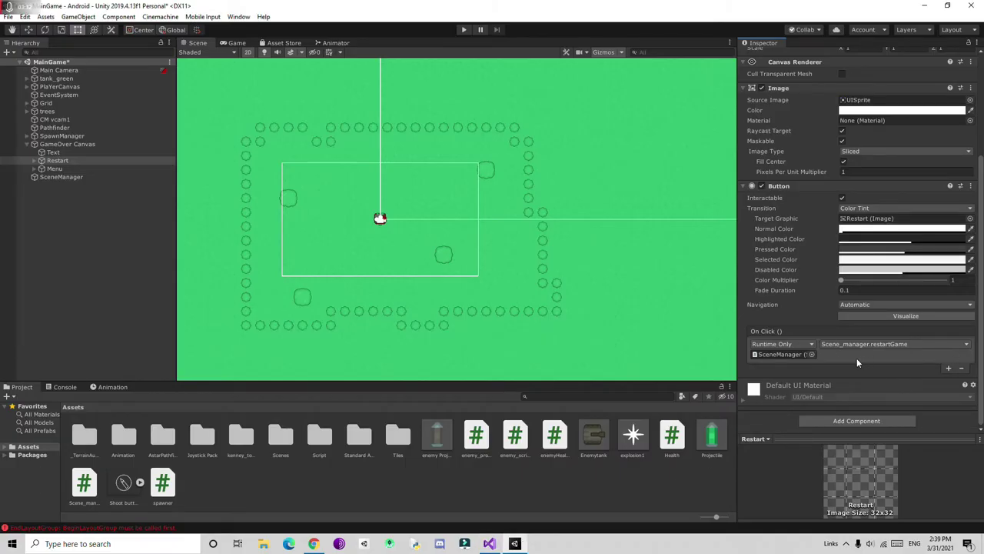
Step: Play-test the game, trying the Restart button on the game-over screen and the joystick, and stop playing
click(463, 29)
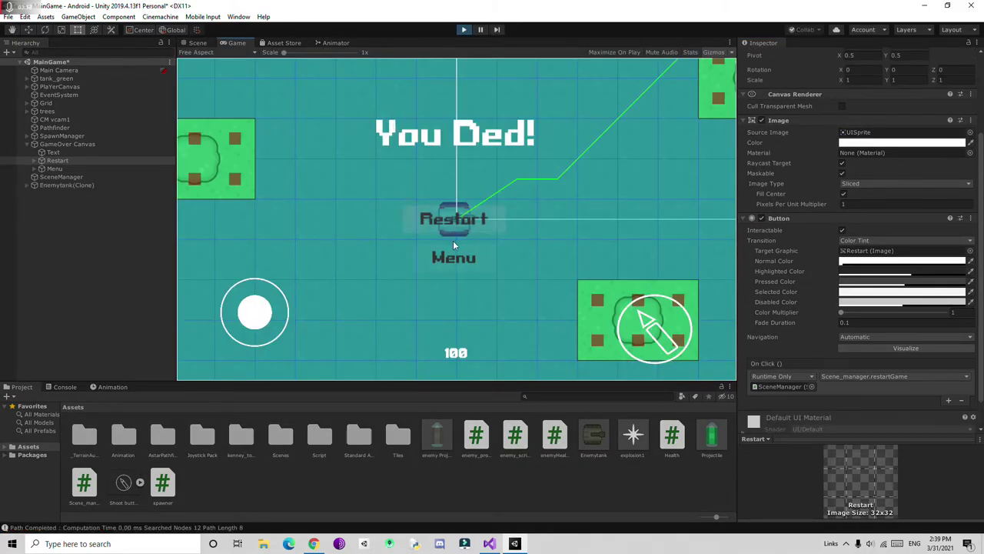
click(471, 216)
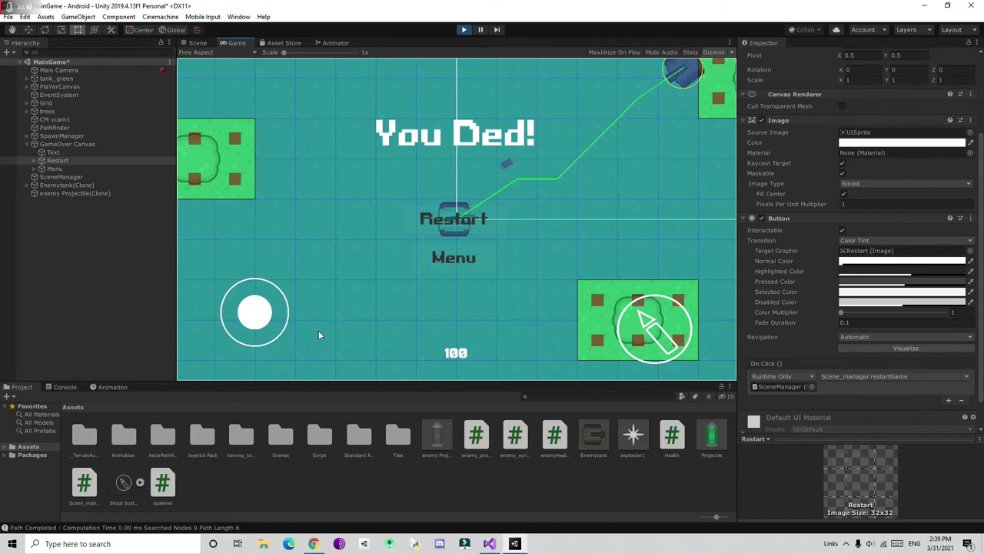
click(465, 219)
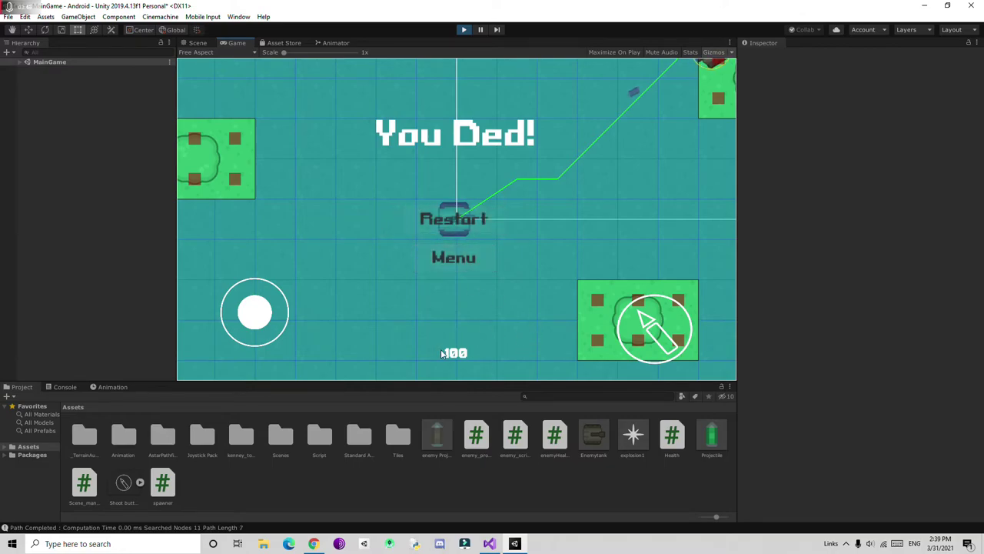
drag(254, 312, 449, 228)
click(449, 223)
click(480, 221)
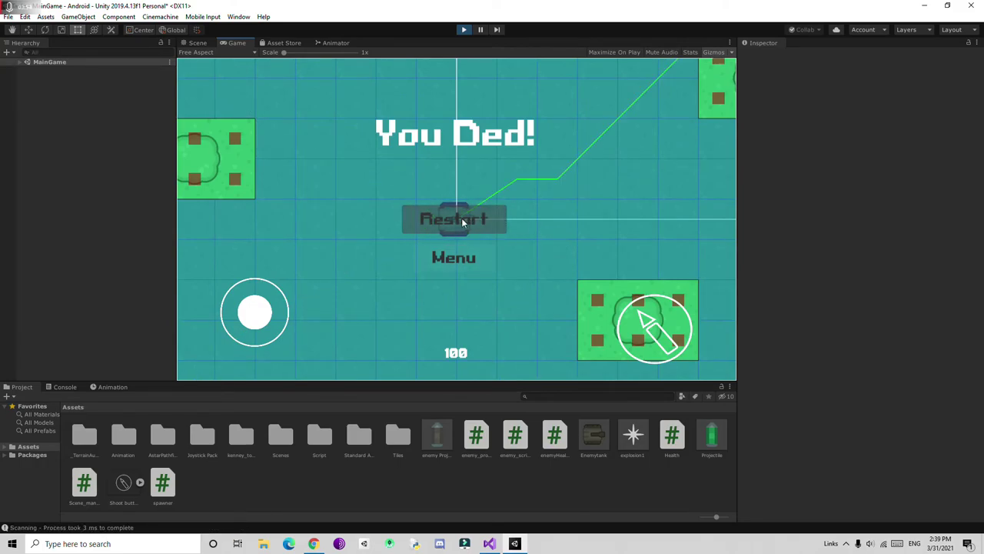
click(463, 29)
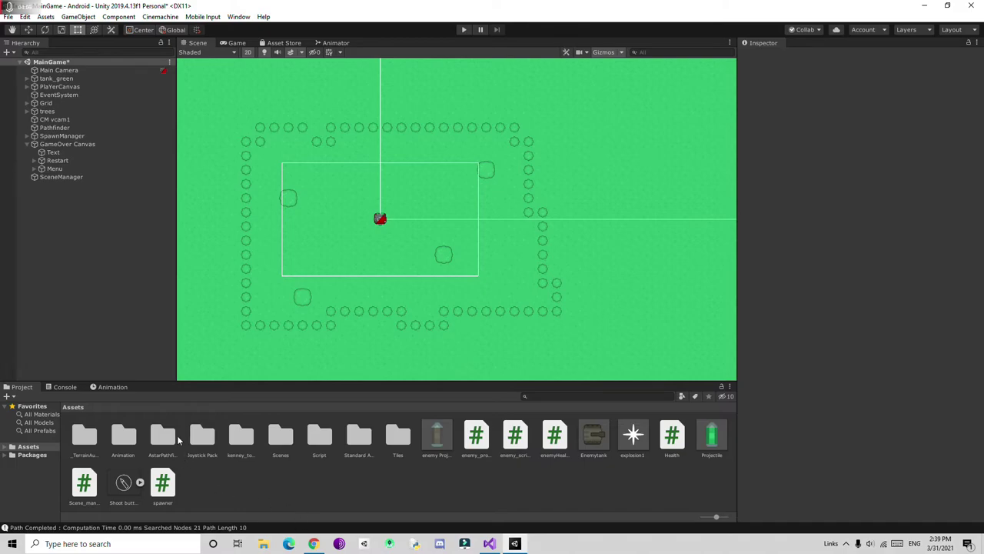
Step: Save the MainGame scene and create a new empty scene
click(9, 17)
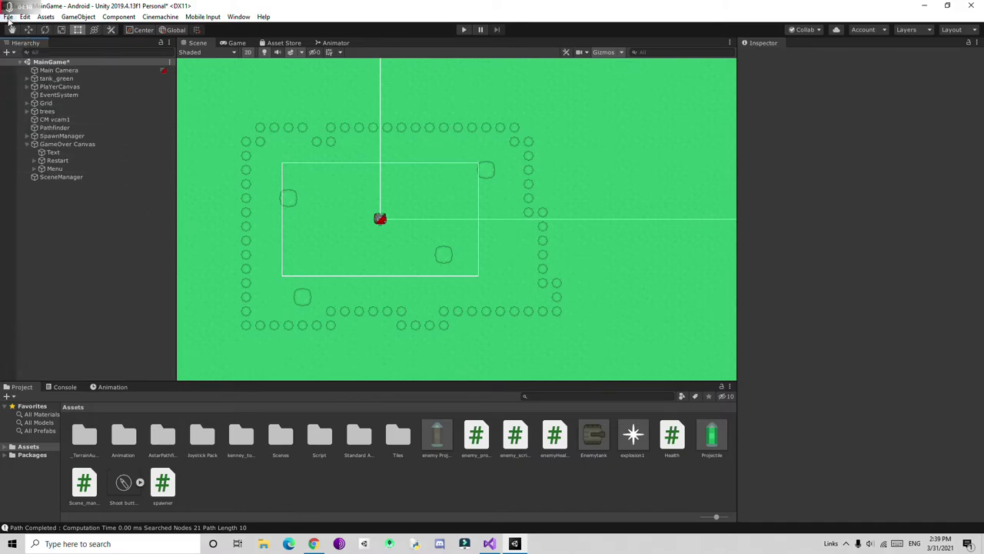
click(9, 17)
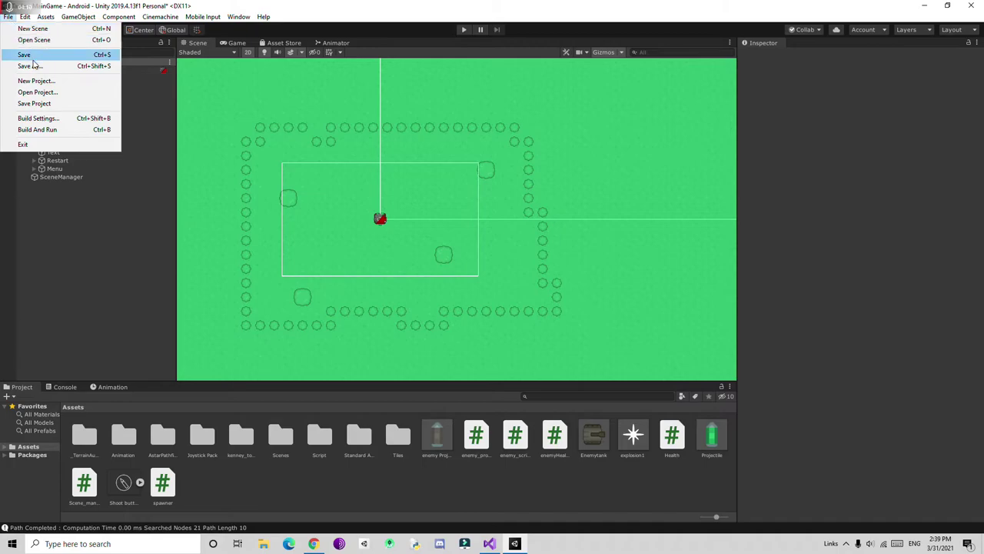
click(26, 54)
click(8, 17)
click(30, 29)
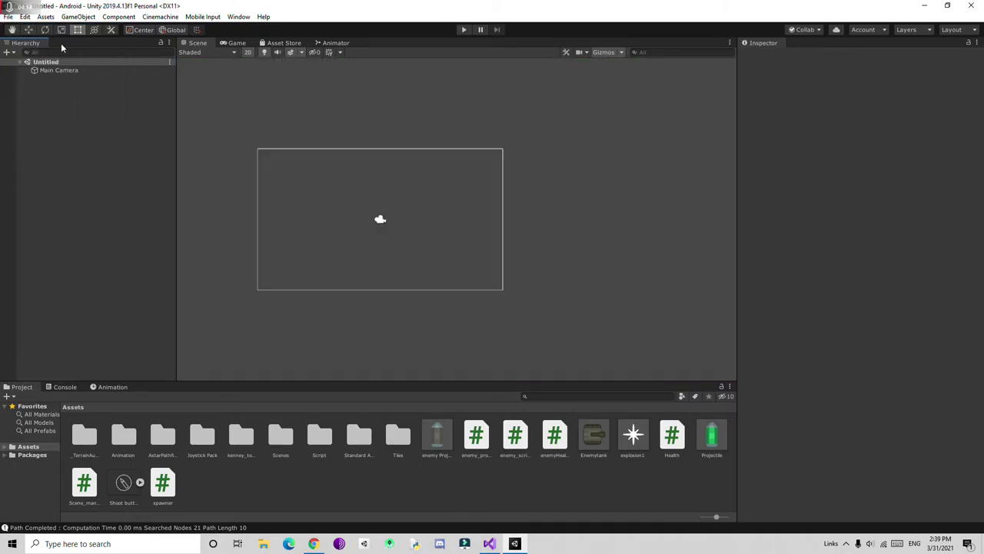
Step: Add a UI Canvas to the new untitled scene
middle_drag(122, 141, 257, 147)
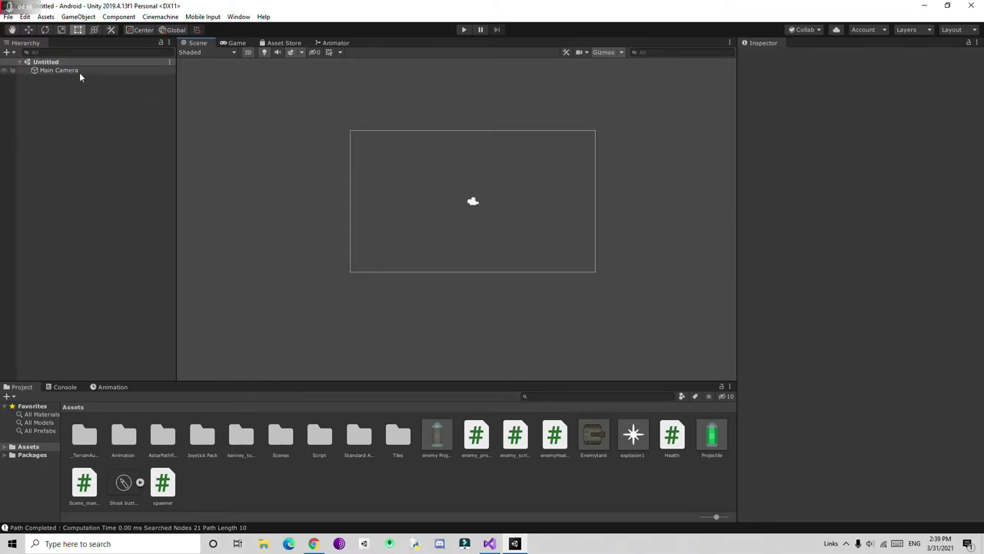
click(234, 43)
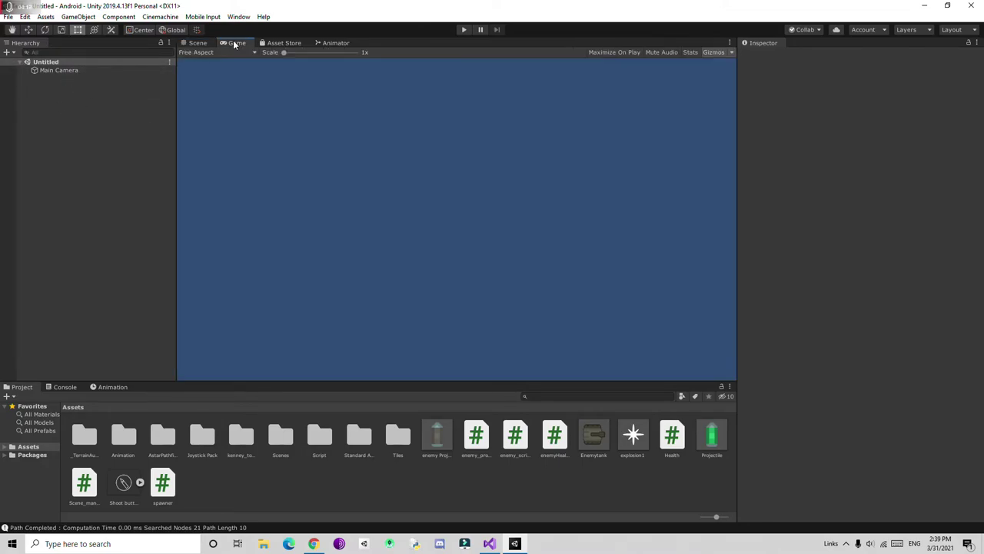
right_click(66, 100)
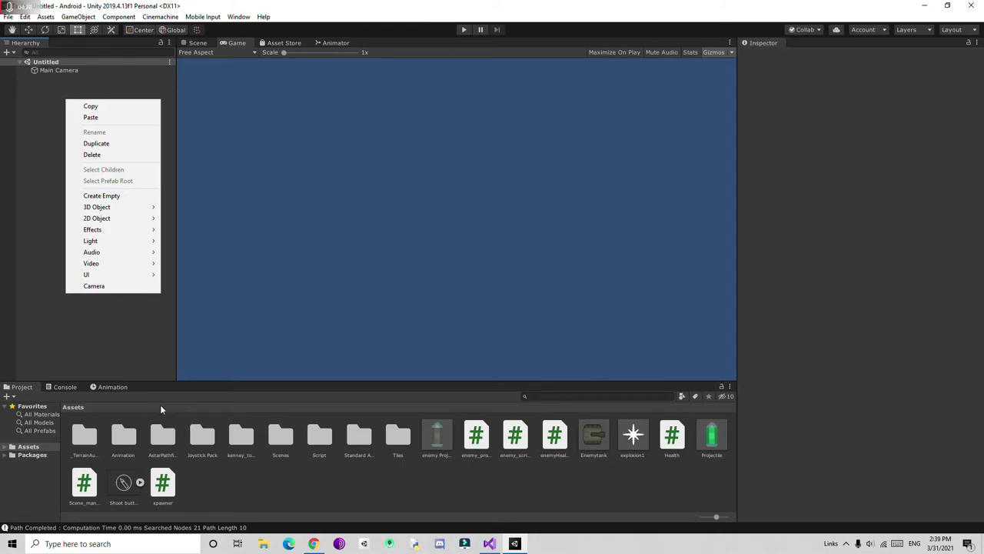
mouse_move(99, 274)
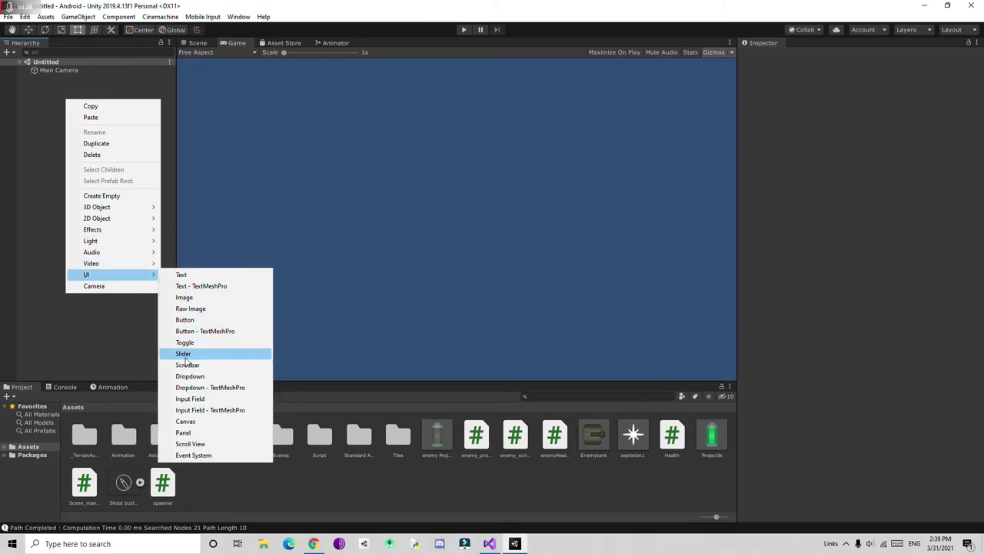
click(186, 421)
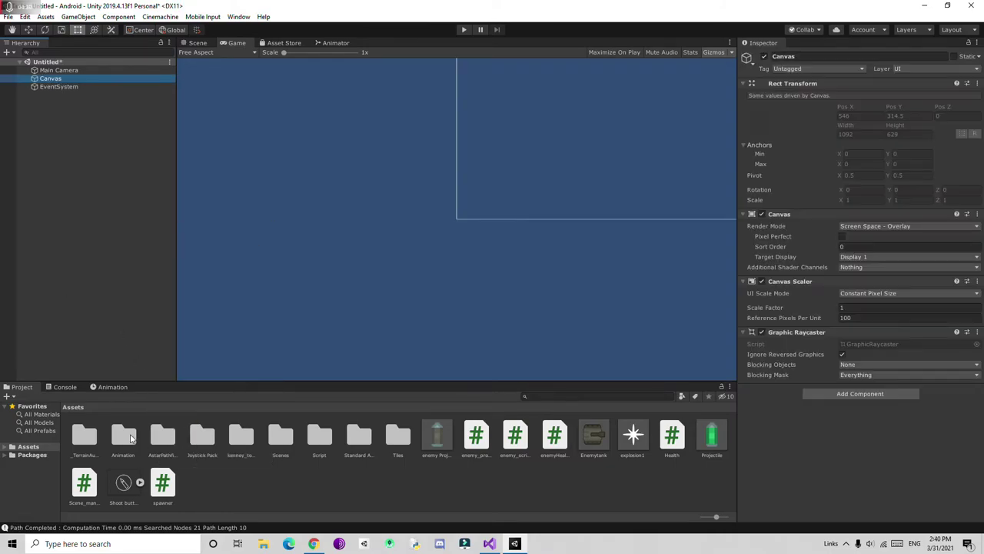
Step: Open the kenney_topdowntanksredux folder and set the Canvas Scaler's UI Scale Mode to Scale With Screen Size
double_click(239, 435)
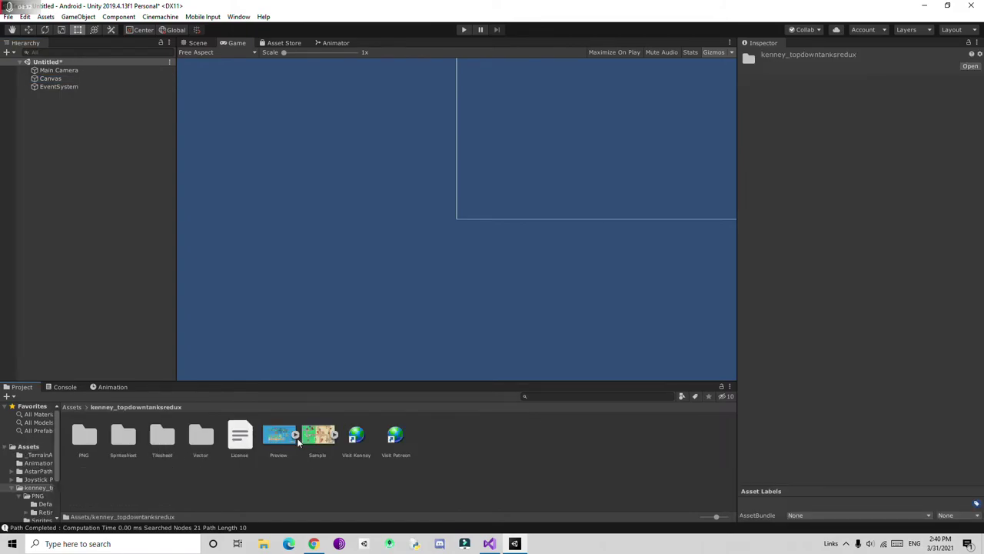
click(49, 79)
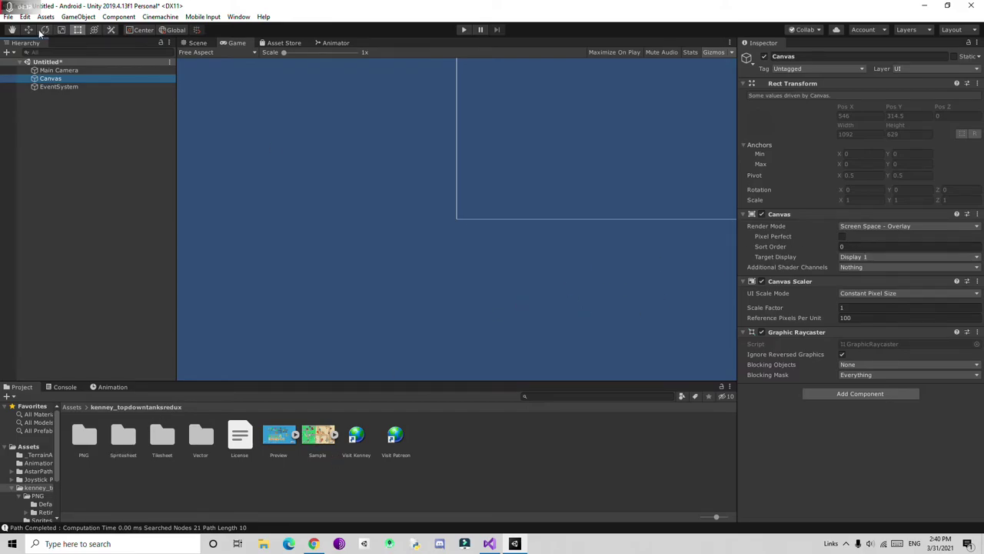
click(892, 294)
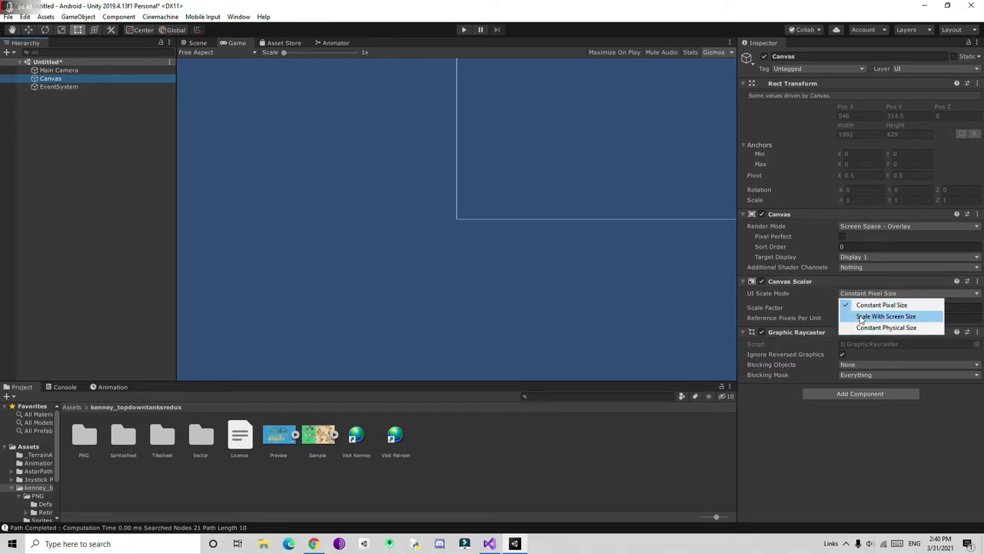
click(874, 316)
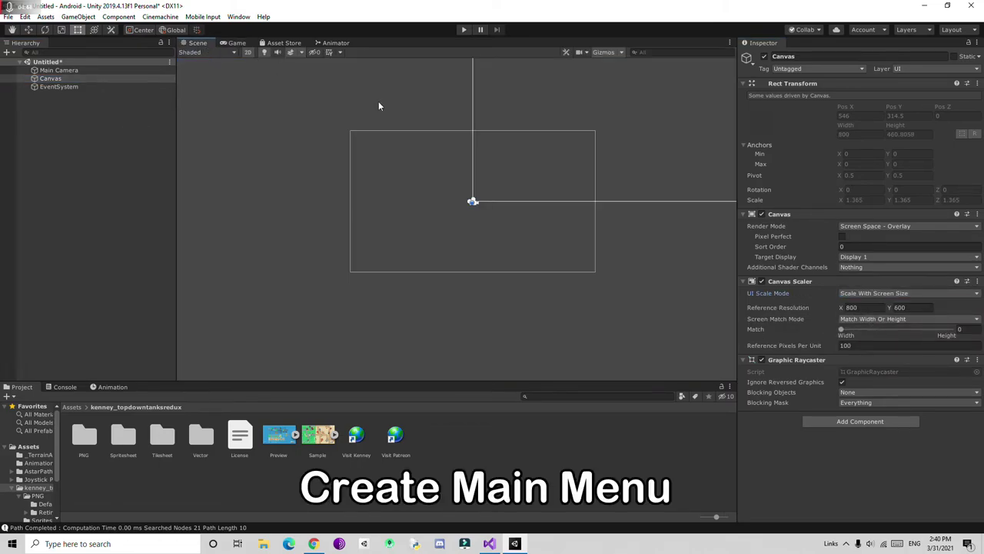
Step: Add a UI Image under the Canvas and use the Sample picture from kenney_topdowntanksredux as its source image
right_click(68, 78)
mouse_move(114, 251)
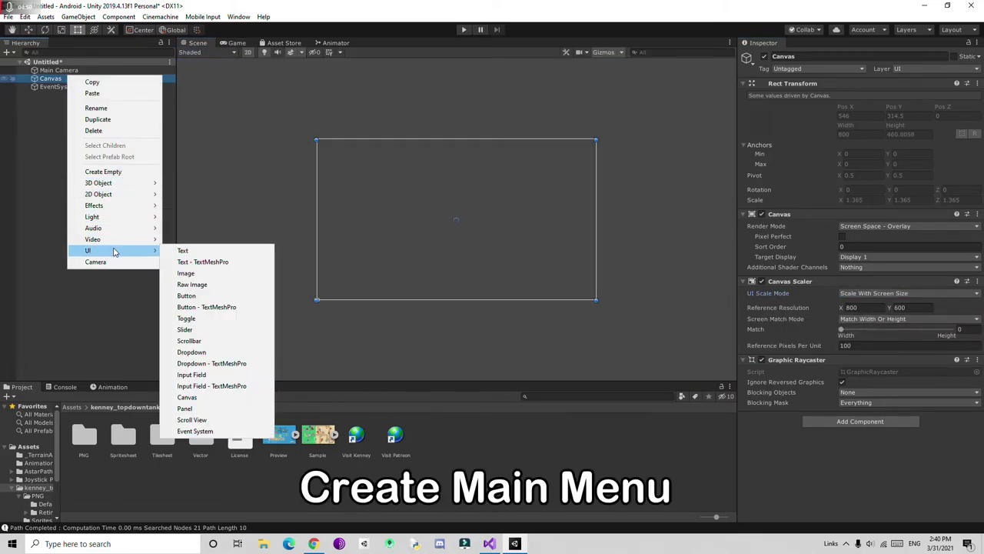
click(186, 273)
double_click(161, 435)
key(ctrl+z)
key(ctrl+z)
key(ctrl+z)
key(ctrl+z)
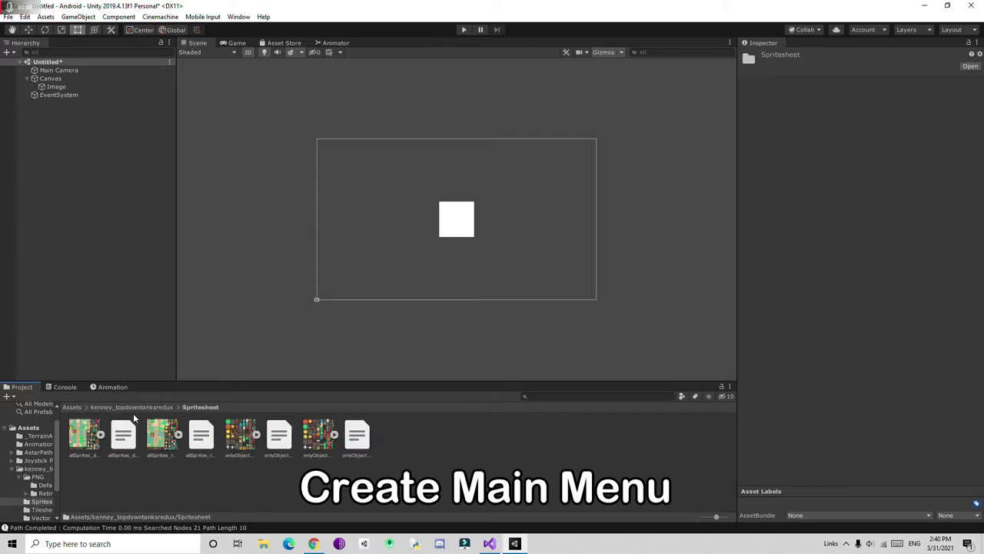
drag(332, 447, 905, 242)
Step: Stretch the Sample image to fill the whole canvas with the full-stretch anchor preset, including pivot and position
click(760, 112)
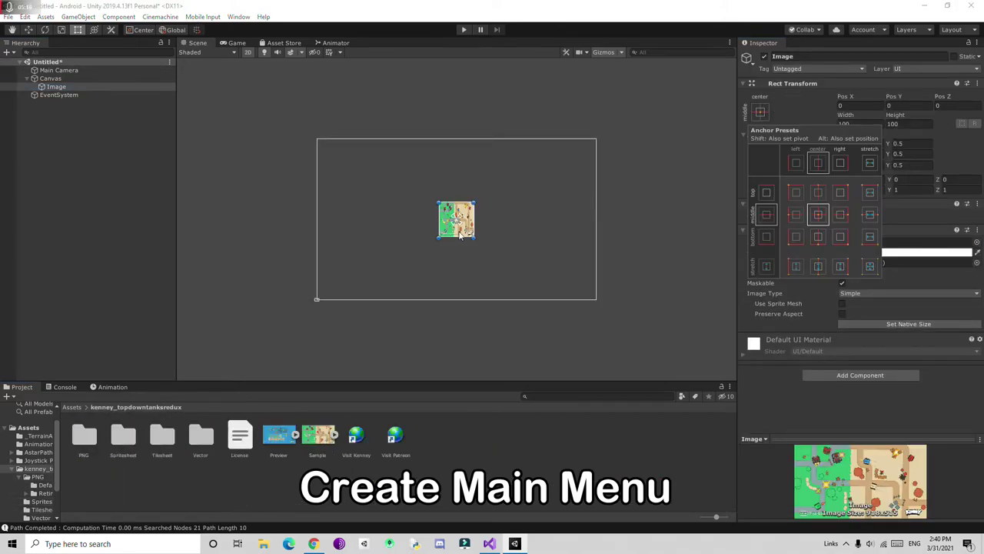
alt+shift+click(870, 266)
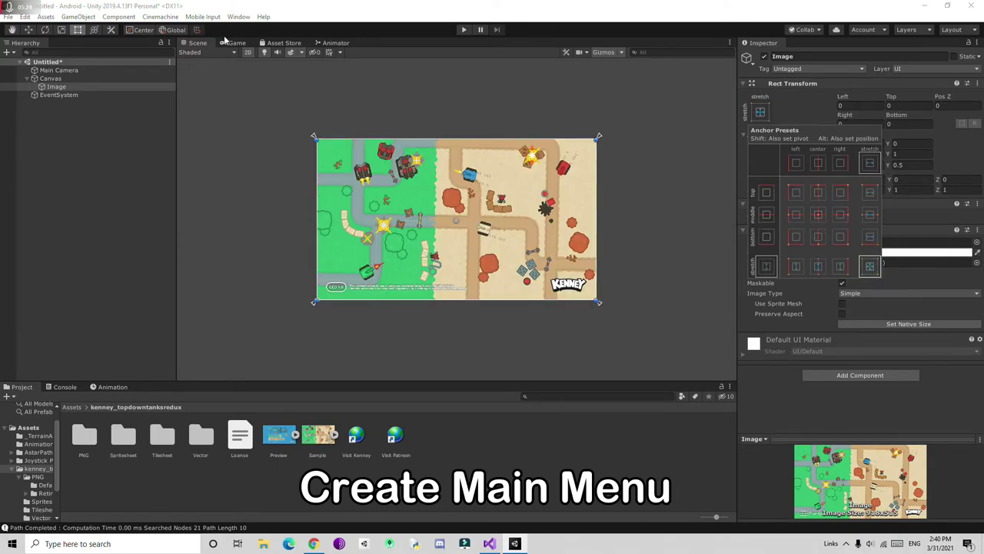
scroll(457, 219, up, 3)
scroll(457, 219, down, 2)
Step: Open the PNG/Default size sprite folder and add a second UI Image as a child of the background Image
double_click(84, 436)
double_click(84, 436)
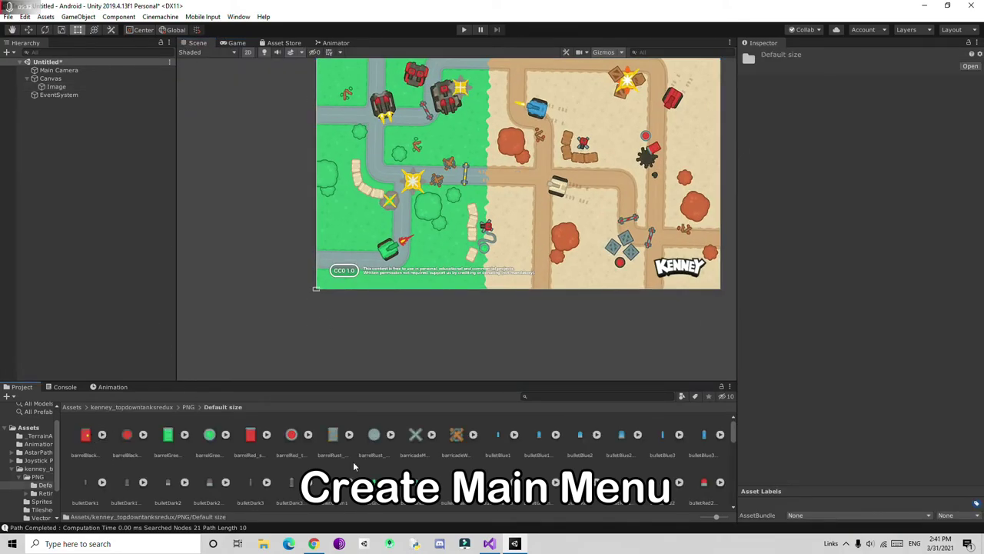
scroll(377, 455, down, 3)
right_click(55, 86)
mouse_move(103, 255)
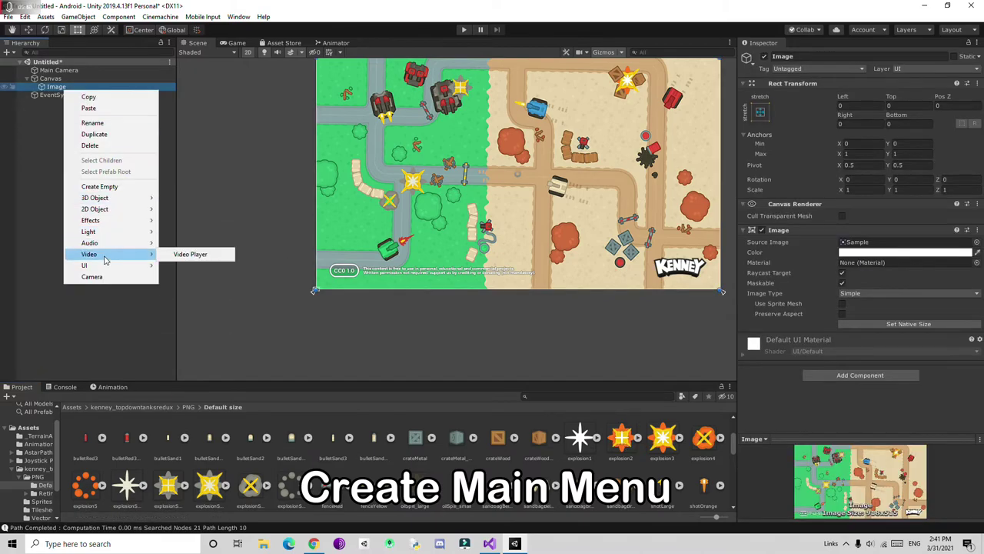
click(192, 254)
Step: Give the child image the explosion2 sprite and place it over the CC0 badge at native size, about X -350, Y -193
drag(621, 438, 893, 241)
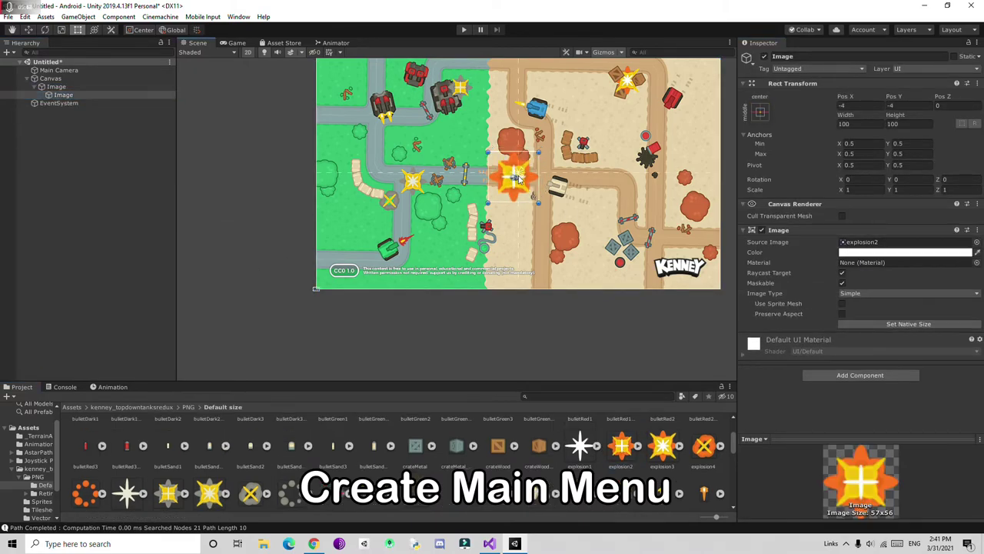
drag(518, 174, 352, 268)
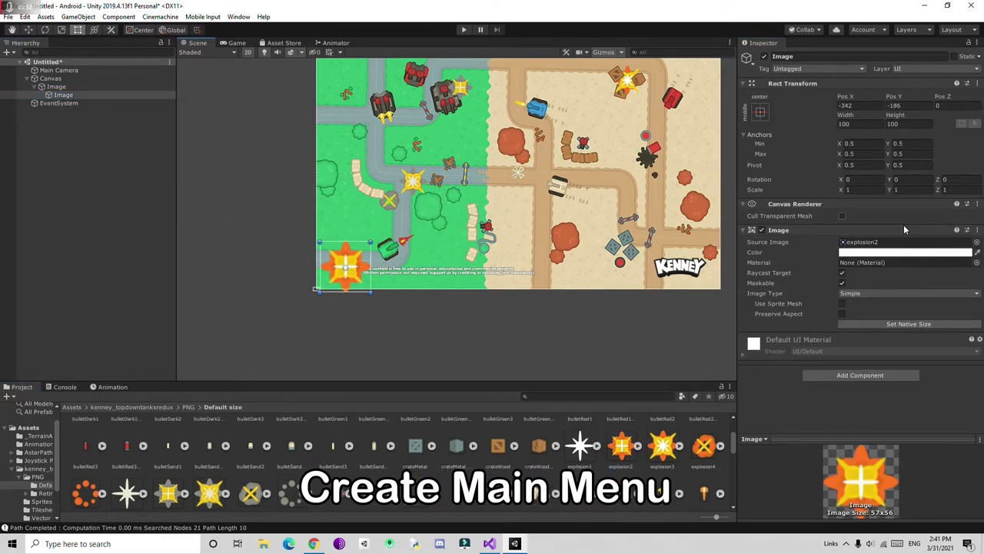
click(908, 324)
Step: Switch the child image to the explosion2 sprite from the Retina folder and set it to its native size, 114 × 112
click(37, 477)
double_click(126, 433)
click(63, 95)
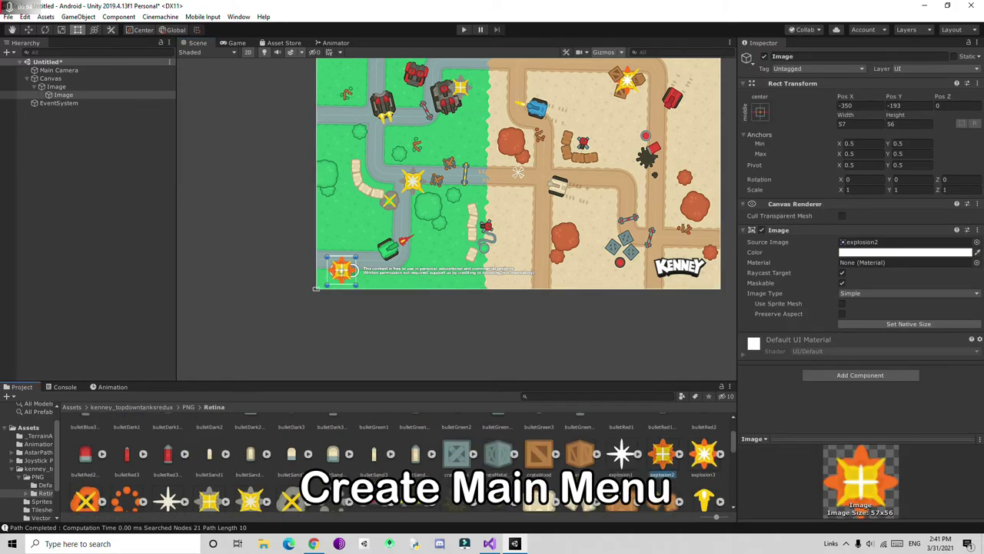
click(908, 324)
scroll(345, 446, down, 3)
scroll(345, 446, up, 15)
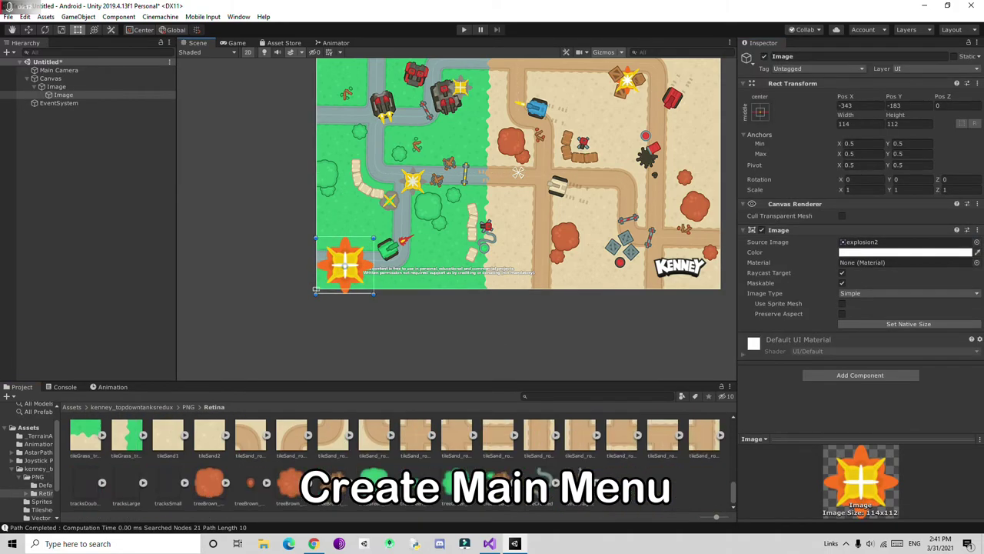
scroll(345, 454, down, 2)
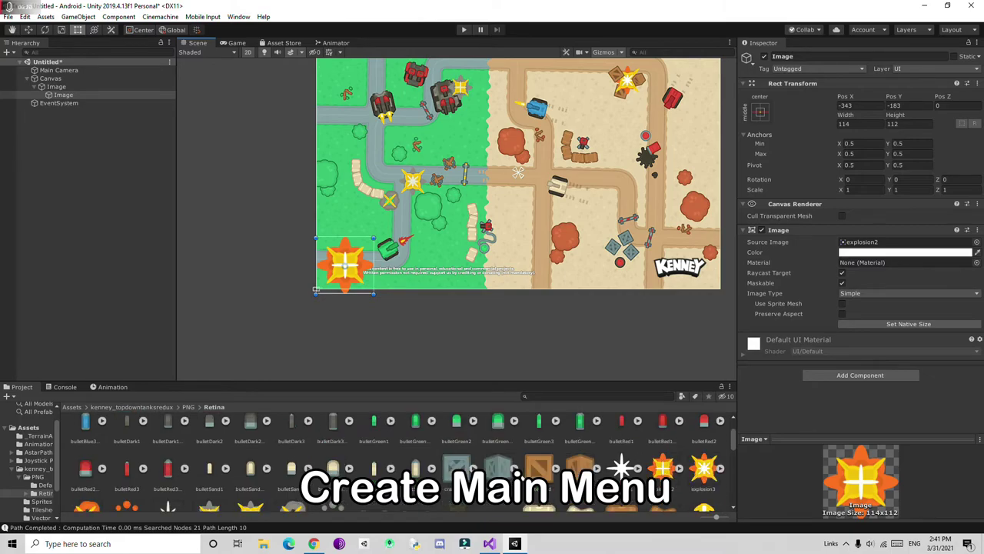
click(579, 469)
Step: Move the explosion image out of the background image so it sits directly under the Canvas and draws in front of the background
click(55, 95)
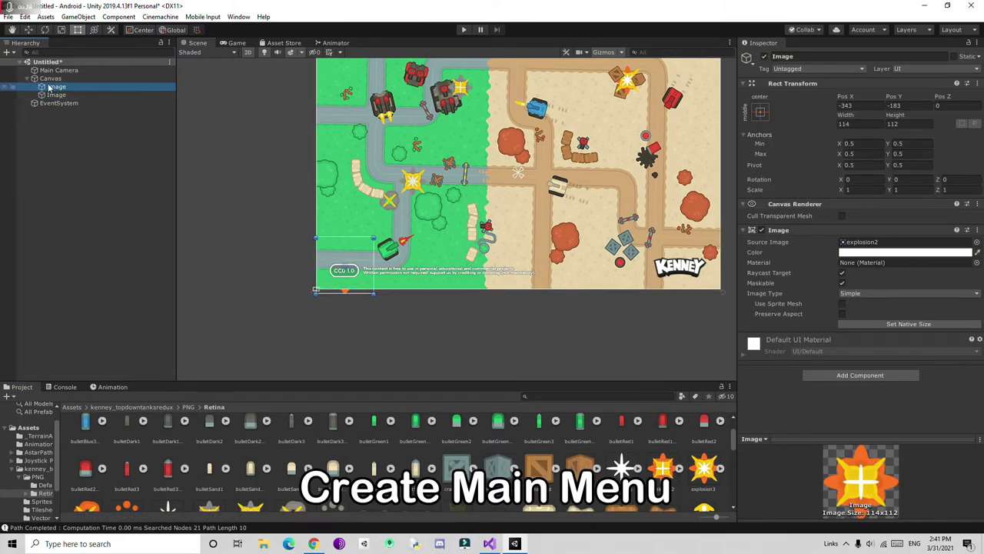
click(55, 86)
key(ctrl+d)
drag(56, 103, 85, 90)
key(w)
key(t)
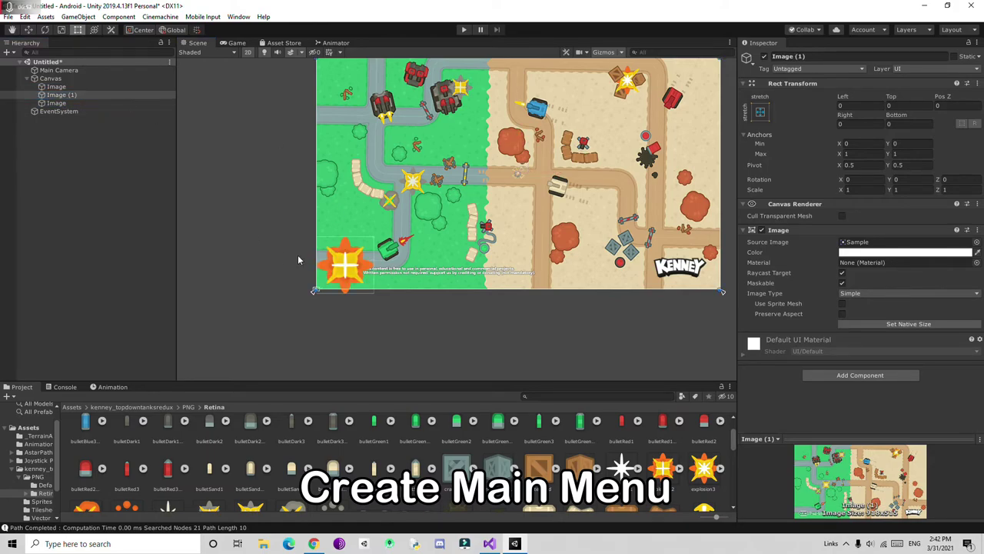
Step: Duplicate the explosion image and place the copy, slightly enlarged, over the KENNEY logo
click(61, 103)
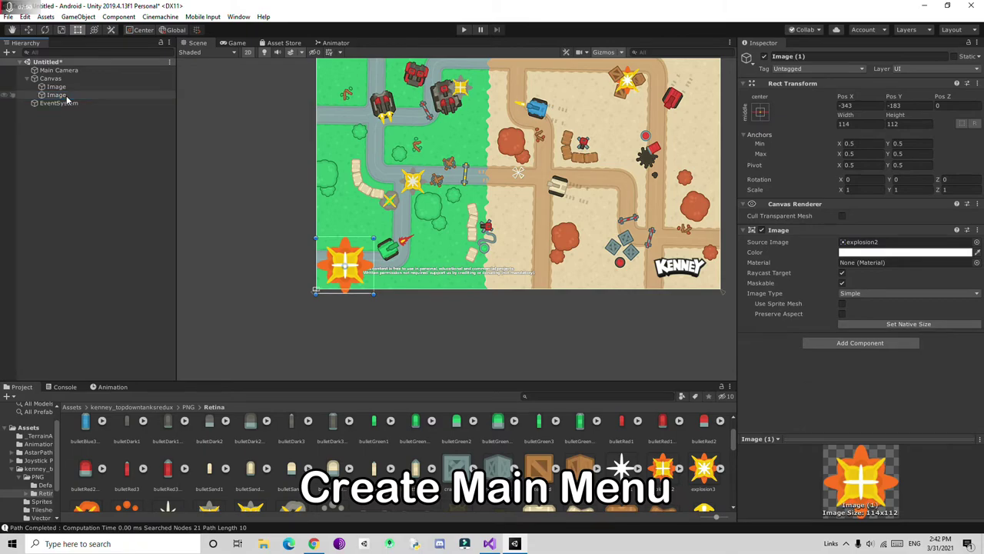
drag(369, 280, 697, 277)
drag(706, 230, 724, 219)
Step: Create an empty GameObject under the Canvas and group the background and both explosion images inside it
right_click(50, 79)
click(76, 175)
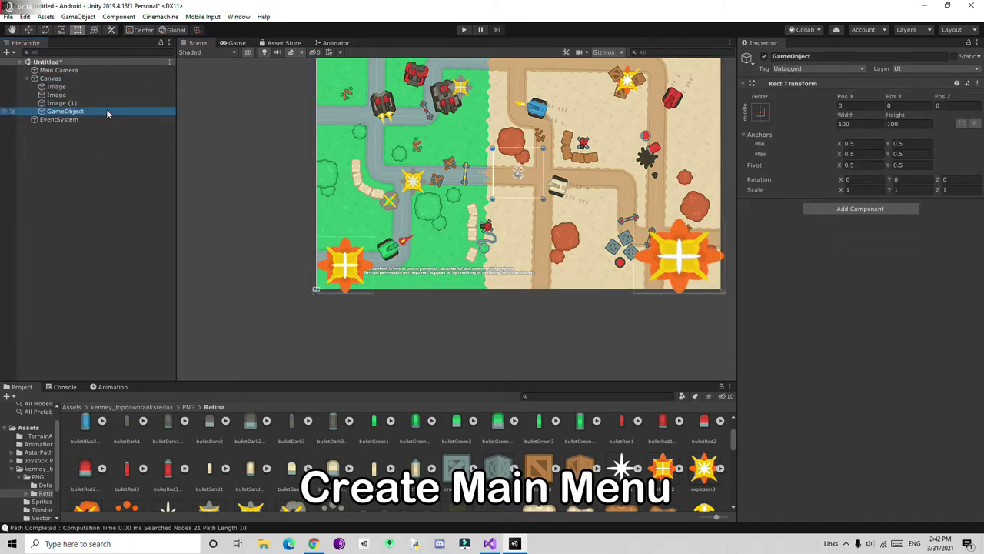
click(56, 86)
shift+click(62, 103)
drag(61, 103, 66, 111)
Step: Add a UI Button under the Canvas, name it Play, and enlarge it to about 261 × 65
right_click(49, 79)
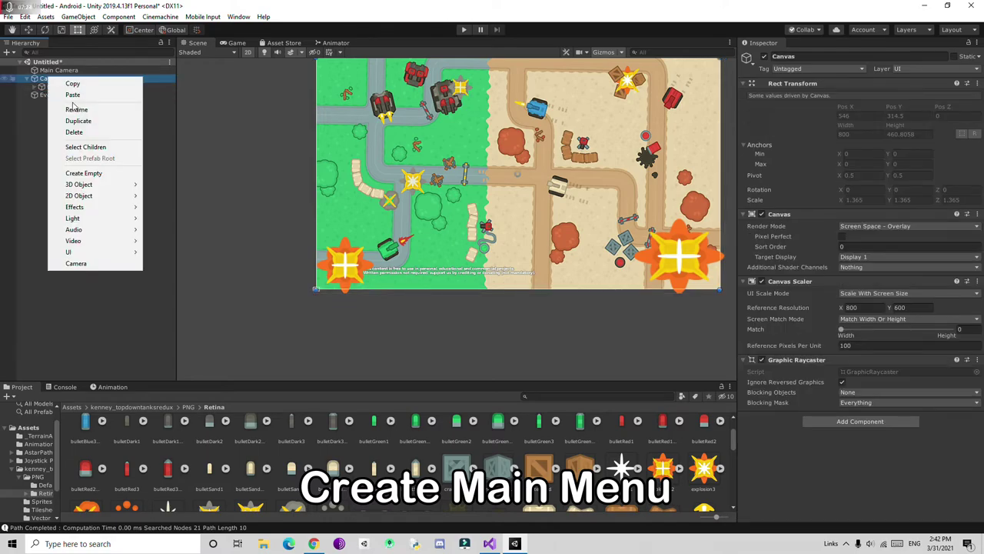
mouse_move(69, 252)
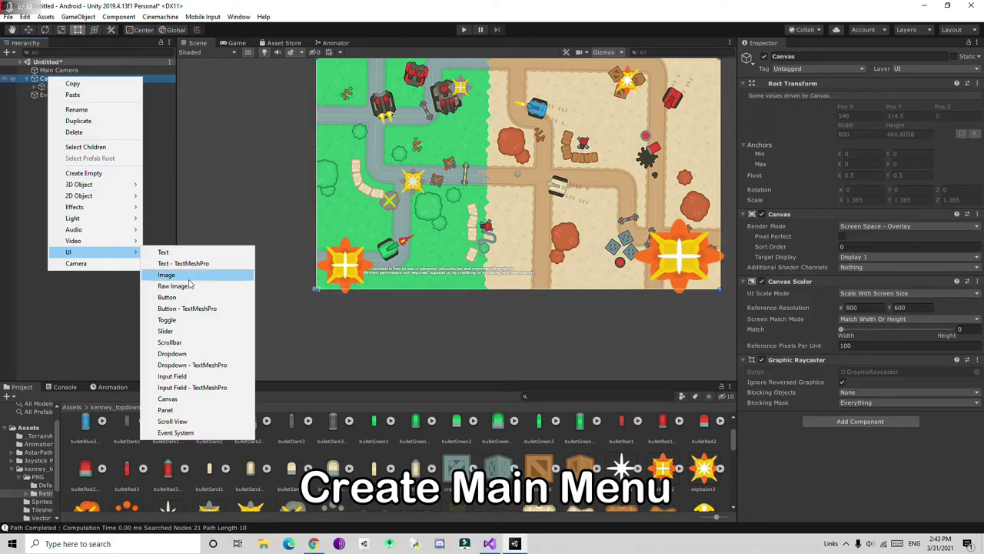
click(173, 297)
click(792, 56)
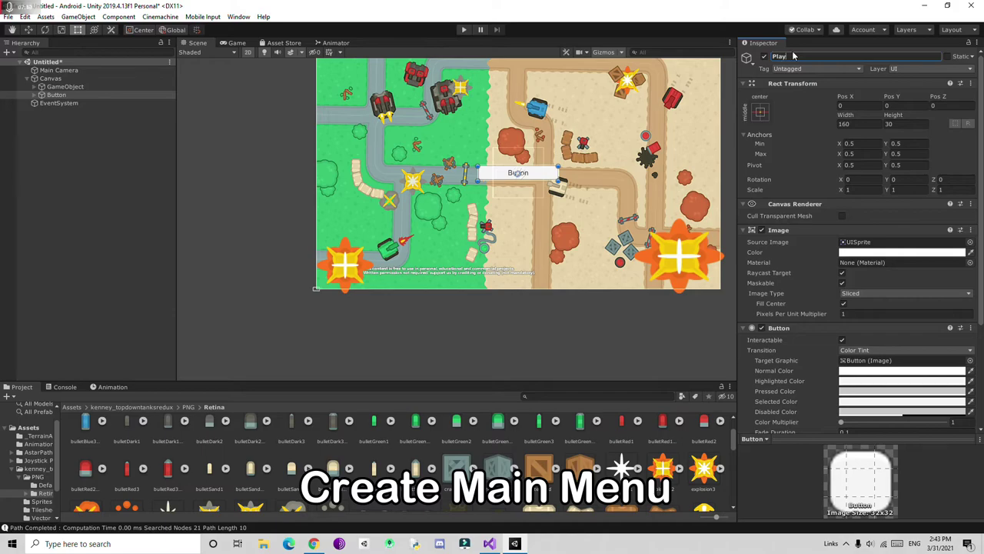
key(Return)
alt+drag(558, 179, 586, 190)
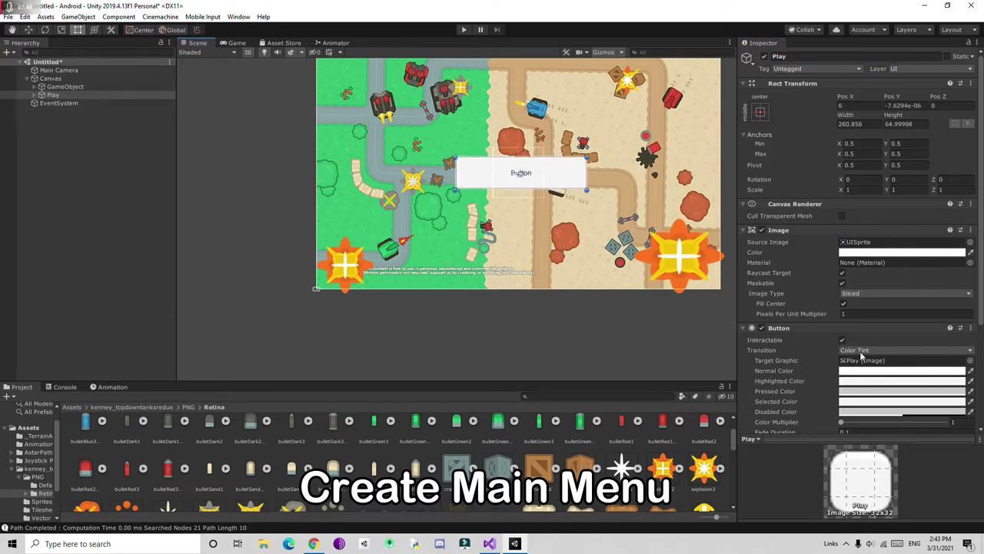
Step: Set the Play button's Normal Color to alpha 0, its Highlighted Color to a transparent dark tint, and its Pressed Color to semi-transparent 202020
scroll(854, 308, down, 3)
click(901, 238)
click(39, 99)
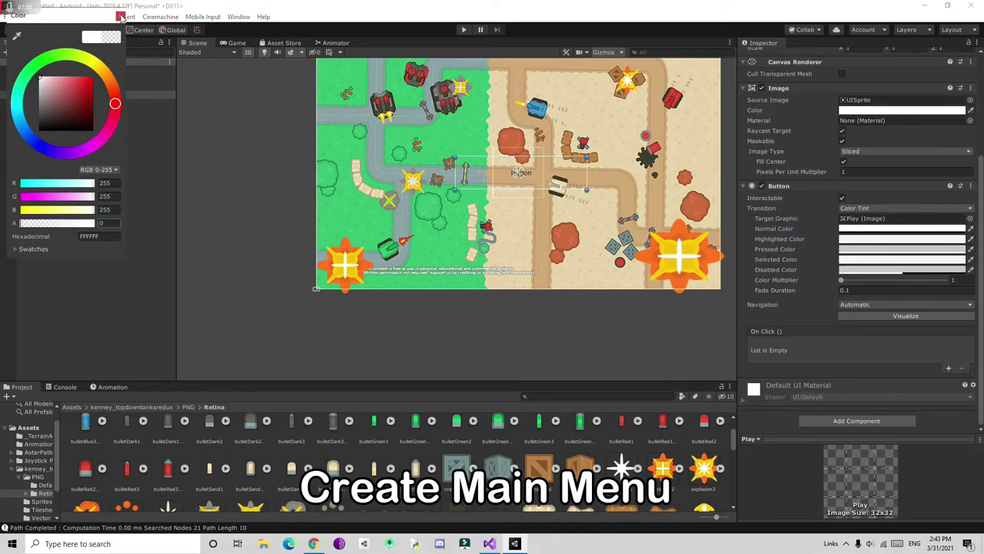
click(35, 109)
click(901, 248)
click(36, 112)
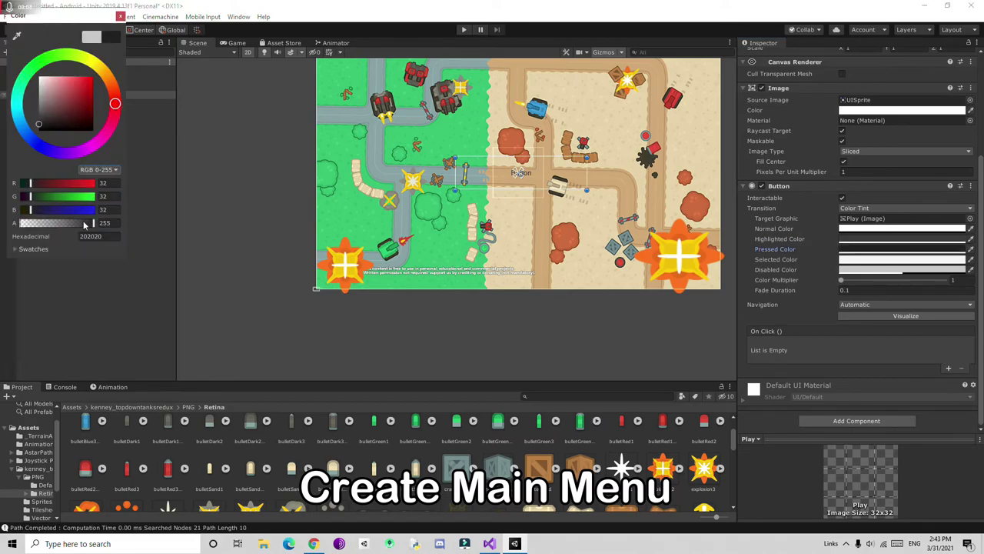
click(756, 287)
Step: Set the Play button's label to PLAY in the Unipix font at size 72 and colour it white
click(42, 94)
click(60, 103)
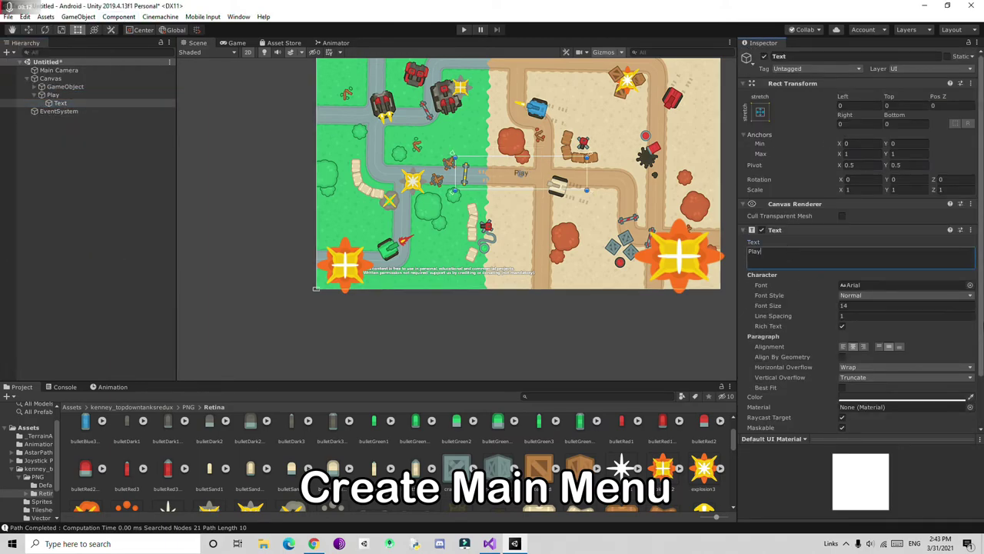
click(969, 285)
click(197, 266)
click(226, 144)
double_click(906, 305)
text(72)
double_click(767, 251)
text(PLAY)
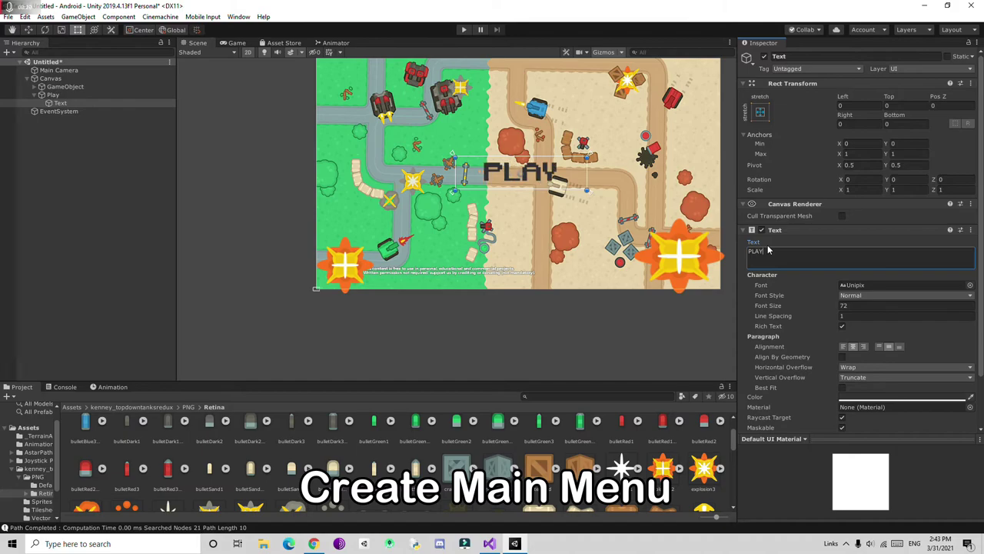
click(900, 397)
click(120, 16)
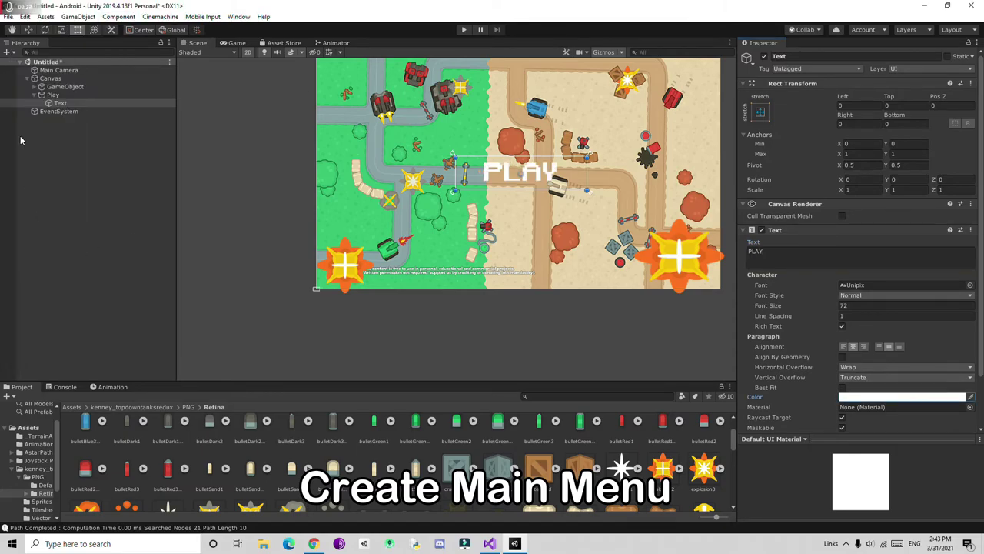
Step: Duplicate the Play button, place the copy below it at about Y -66, and change the copy's label to QUIT
click(53, 94)
key(ctrl+d)
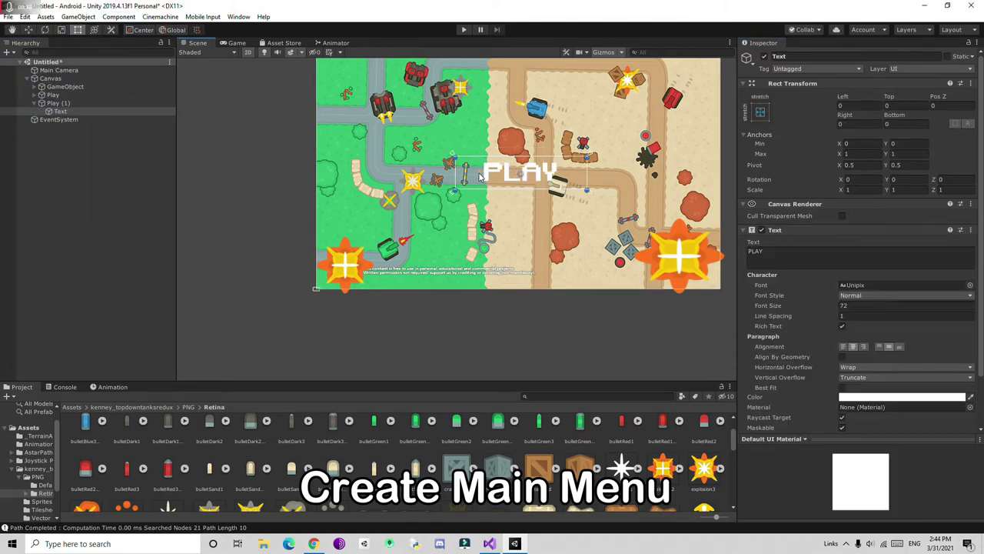
click(29, 31)
click(61, 30)
click(60, 111)
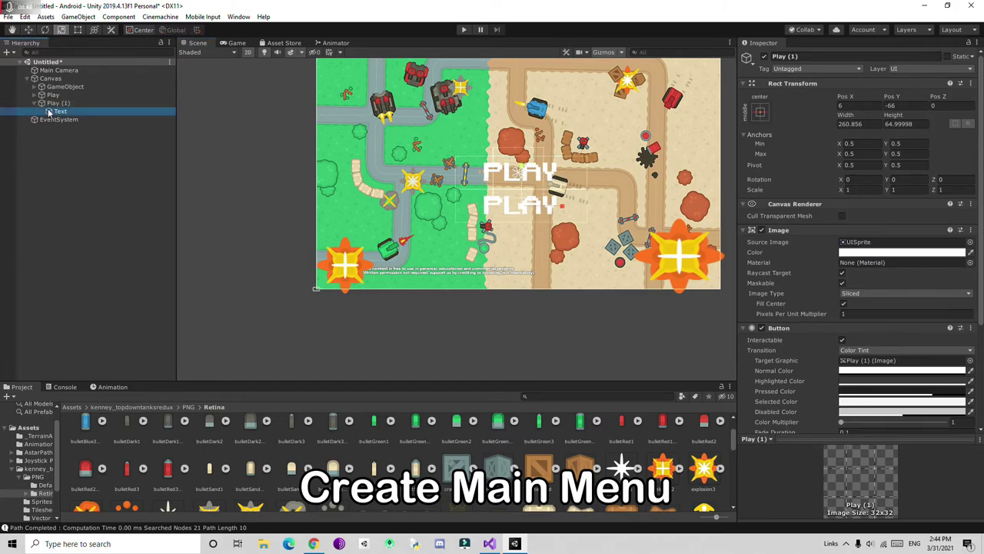
double_click(800, 254)
text(QUIT)
Step: Shrink the QUIT label and fit its button to about 115 × 65, centred below PLAY at Y -77
click(58, 102)
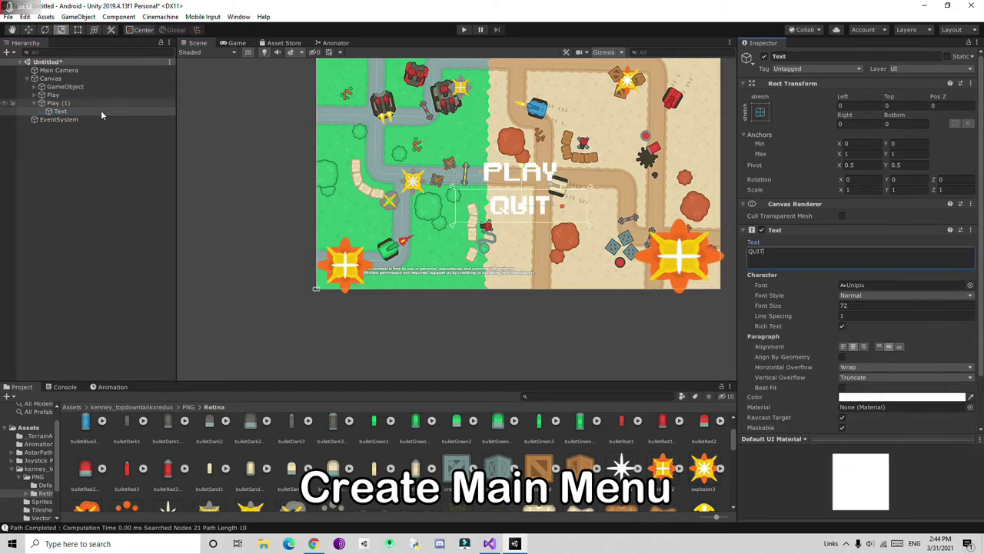
key(t)
drag(619, 221, 613, 233)
click(70, 198)
Step: Add a UI Text under the Canvas and place it above PLAY with a box of about 325 × 64
right_click(30, 82)
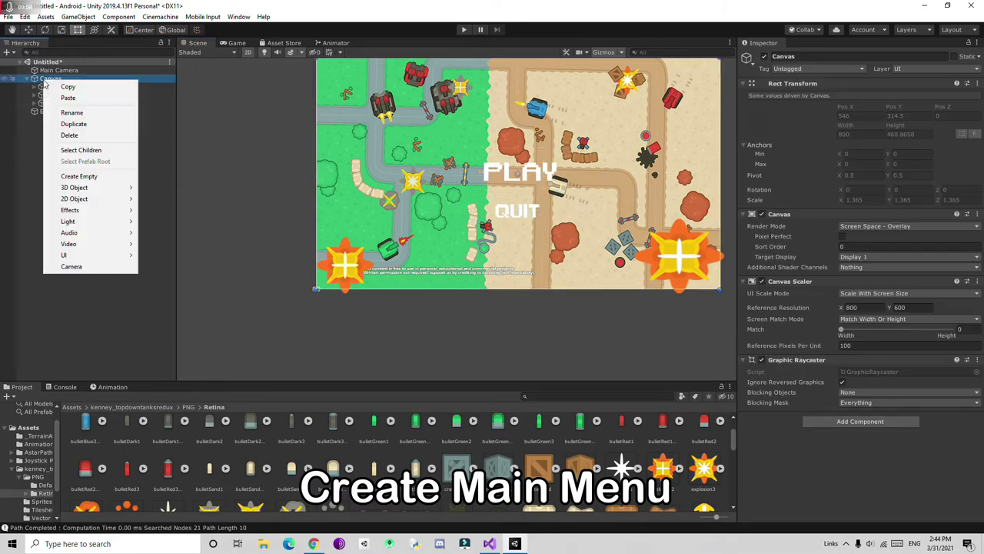
mouse_move(85, 256)
click(162, 255)
drag(483, 179, 599, 112)
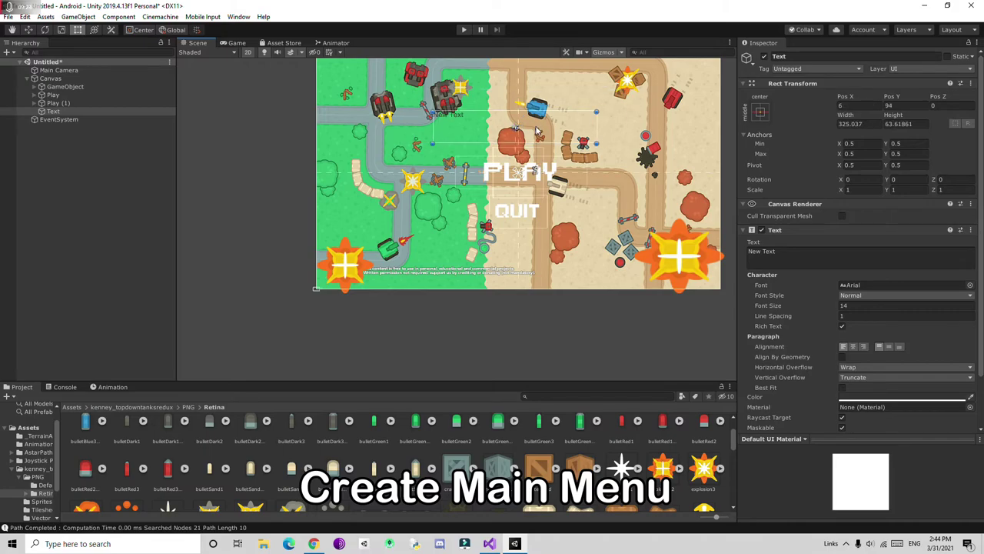
Step: Change the new title text to TANK and set its font to Unipix
click(761, 252)
text(TANK)
click(970, 285)
click(198, 265)
double_click(198, 265)
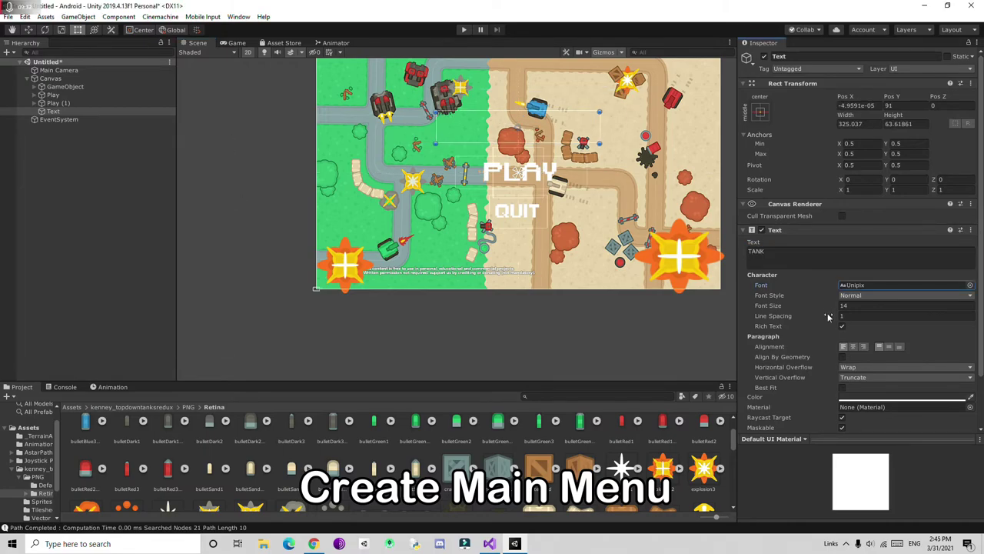
Step: Enlarge the TANK title's font, colour it white, and centre it higher above the PLAY button
drag(768, 305, 807, 305)
click(900, 397)
click(110, 80)
mouse_move(110, 80)
mouse_down()
mouse_move(115, 104)
mouse_move(73, 40)
mouse_up()
drag(516, 125, 521, 104)
click(514, 174)
Step: Rename the duplicated Play (1) button as Quit
click(58, 102)
click(808, 57)
text(Quit)
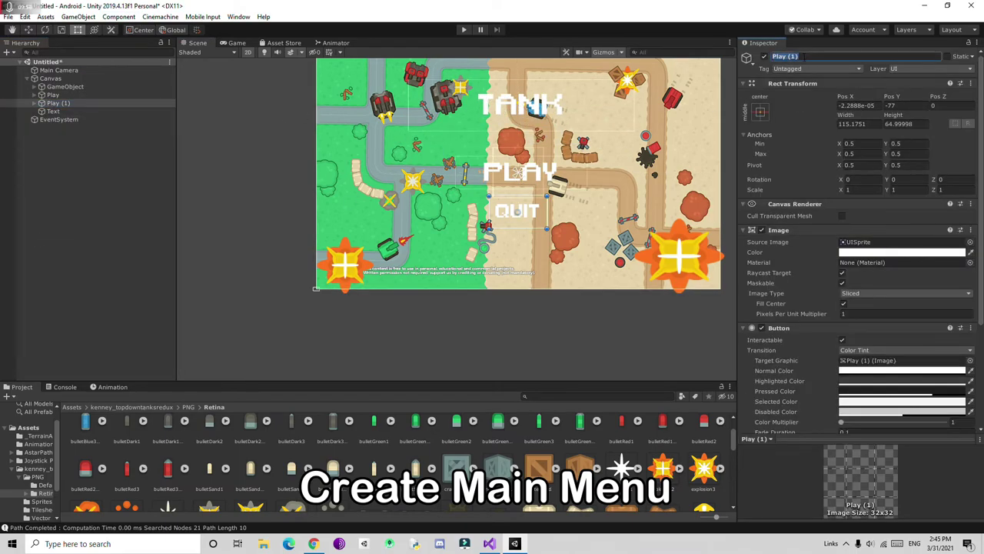
click(82, 150)
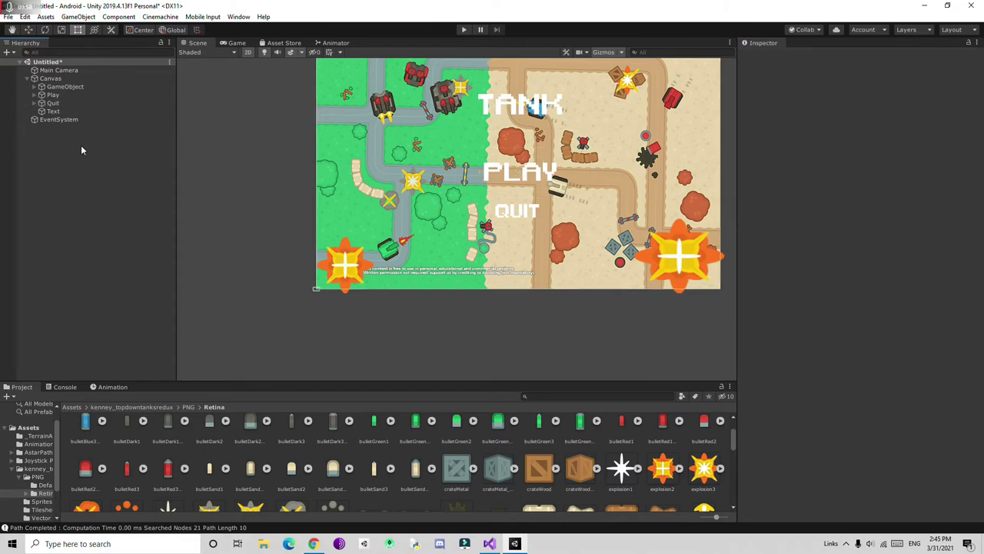
click(72, 103)
Step: Save the untitled scene as Main Menu in the project's Scenes folder
click(70, 406)
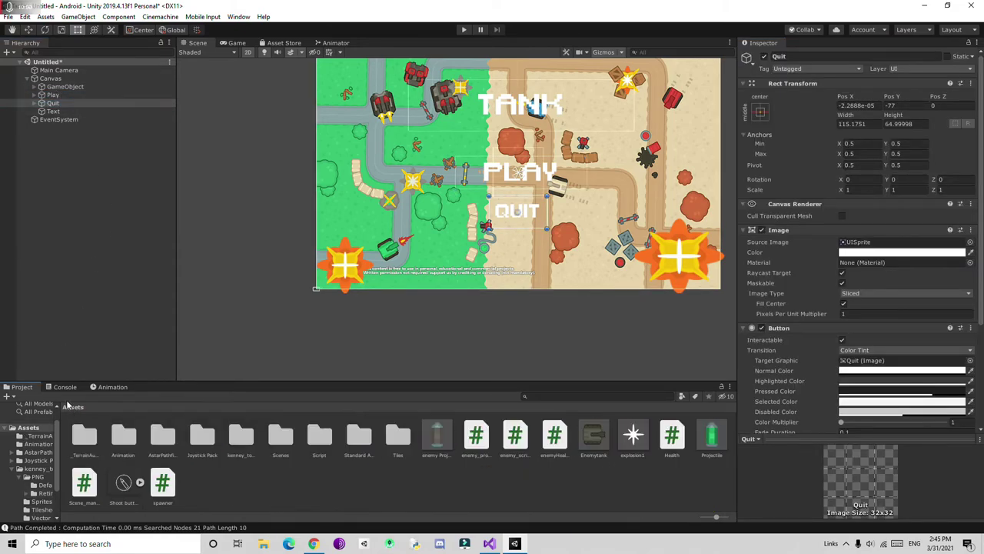
click(25, 16)
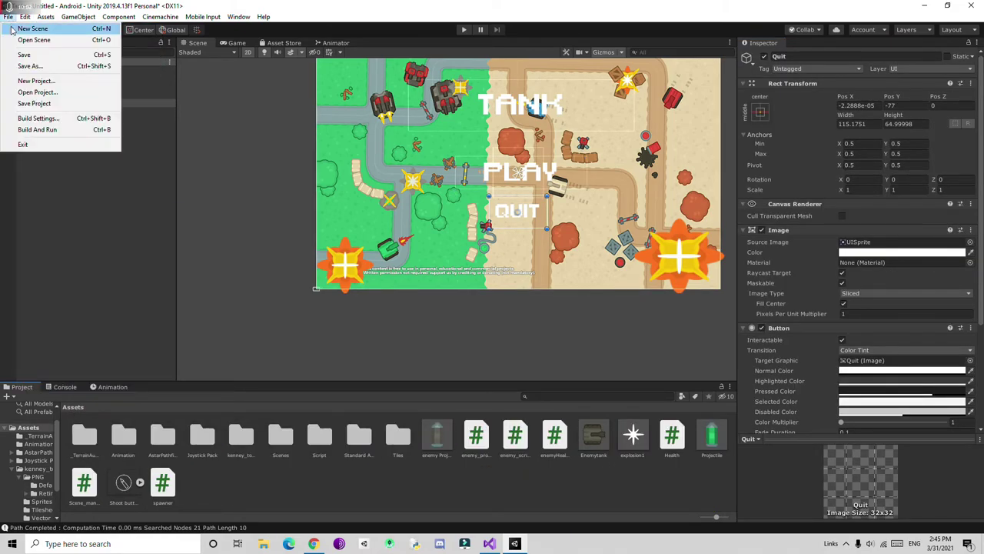
click(13, 48)
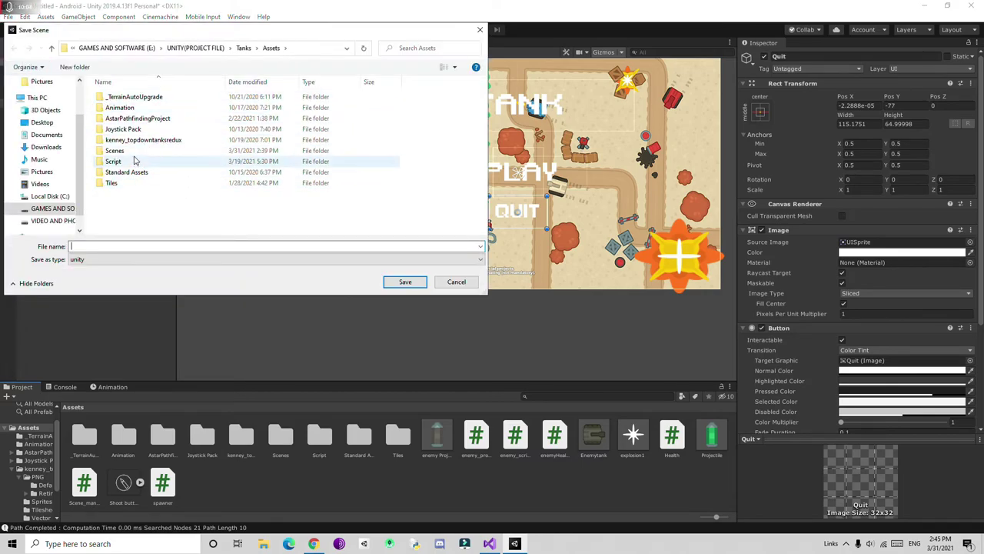
double_click(134, 152)
click(132, 245)
text(M)
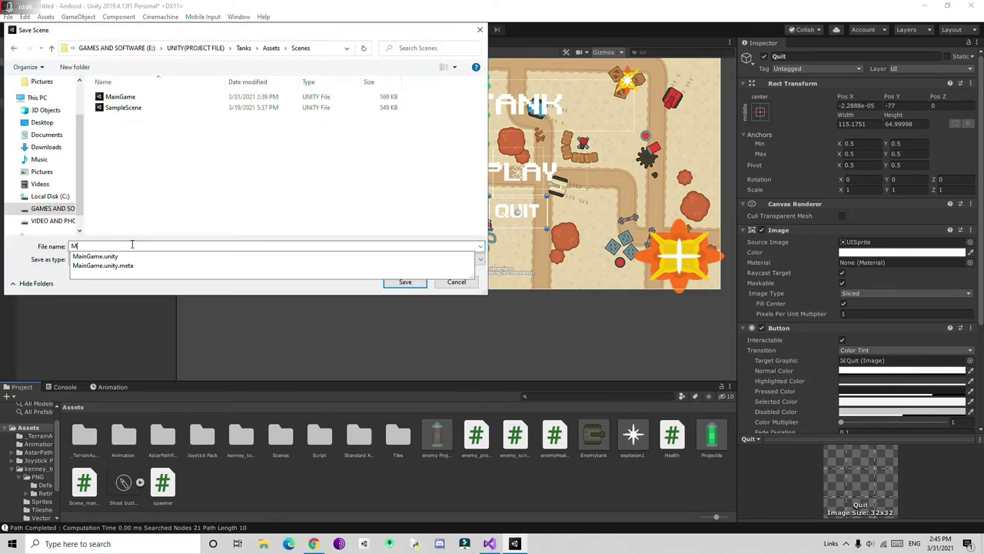
text(ain Menu)
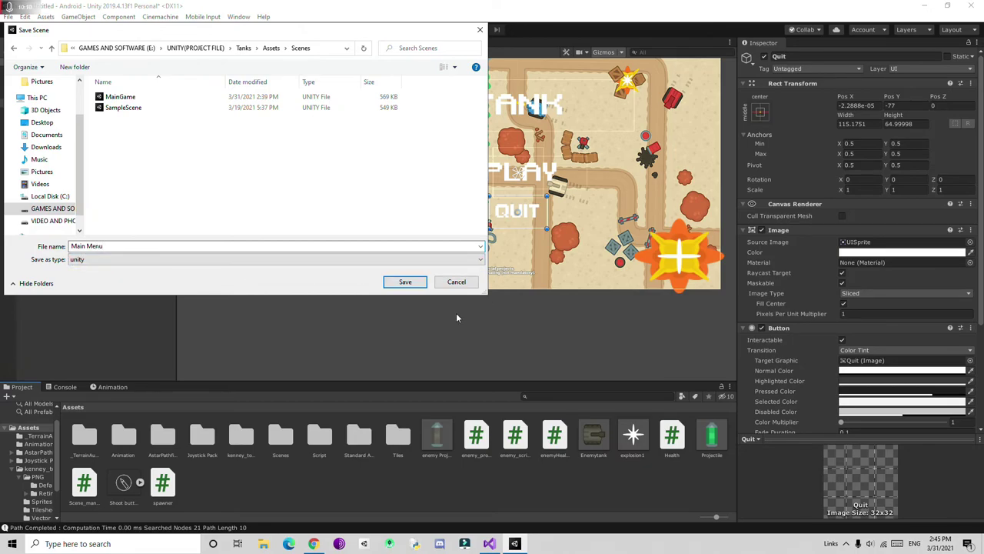
click(406, 281)
Step: Add the Main Menu scene to the build settings, place it before MainGame at index 0, and return to the Assets folder
click(10, 16)
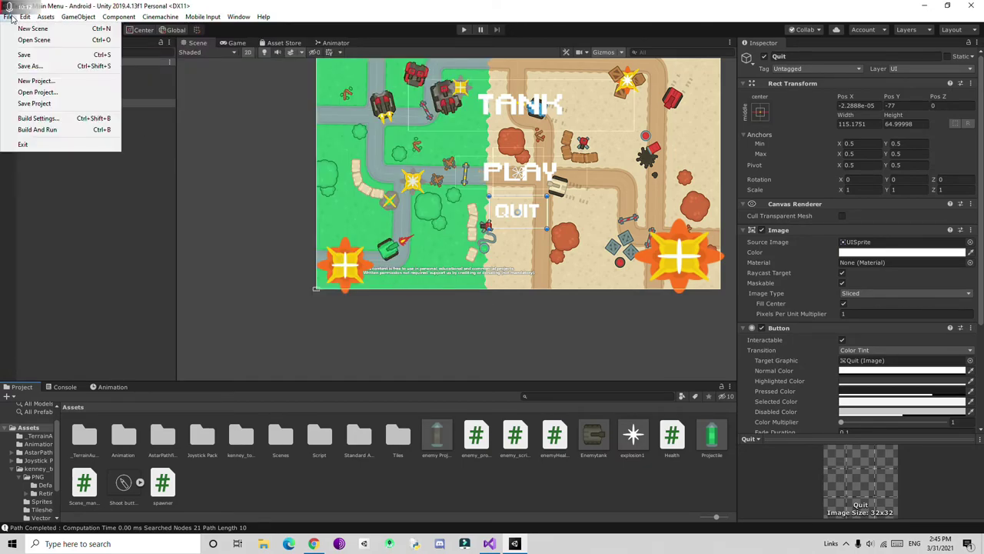
click(30, 120)
double_click(295, 447)
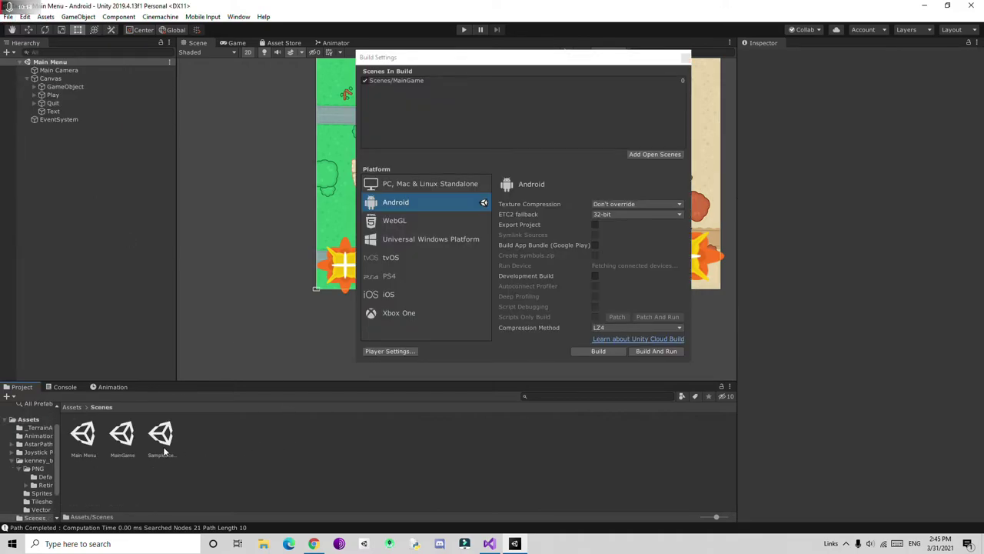
drag(87, 444, 432, 145)
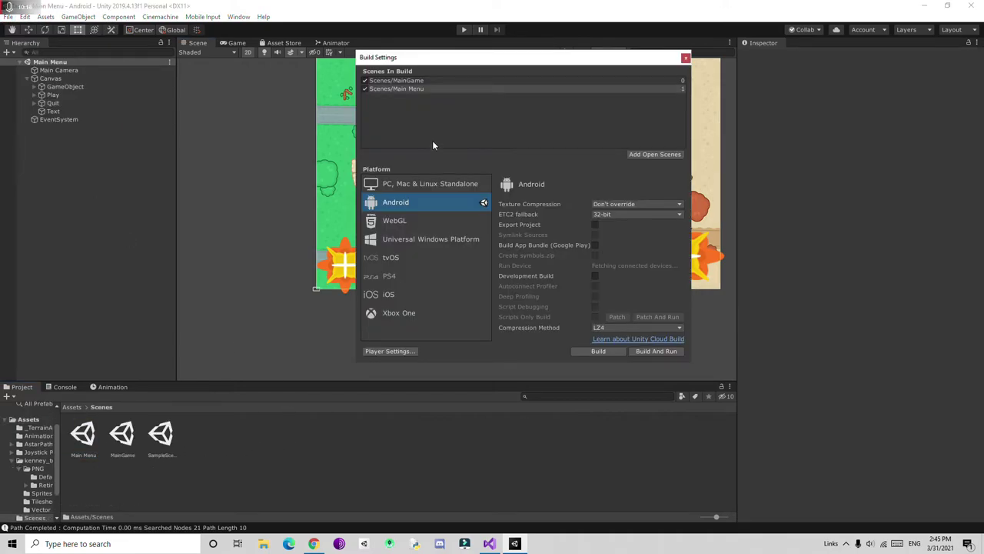
drag(407, 88, 453, 94)
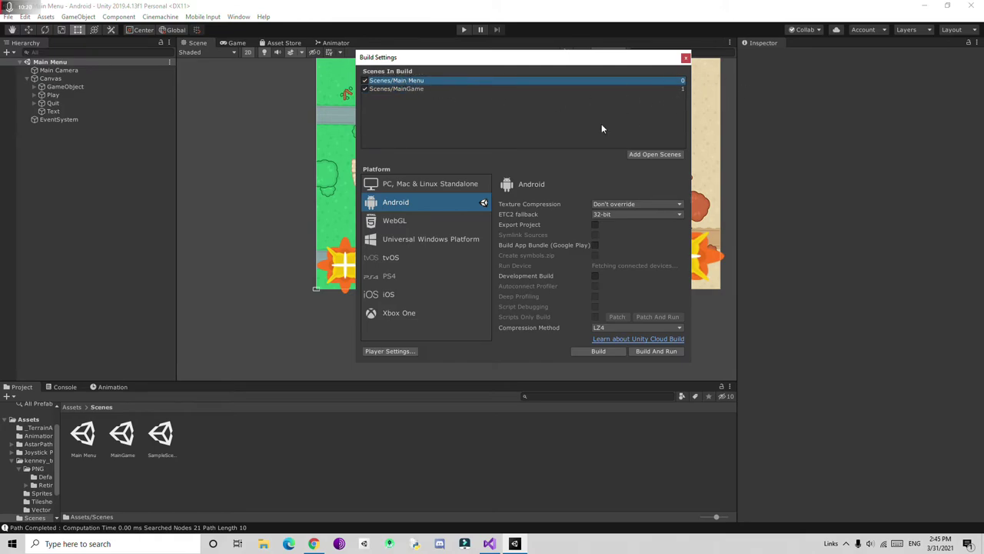
click(686, 58)
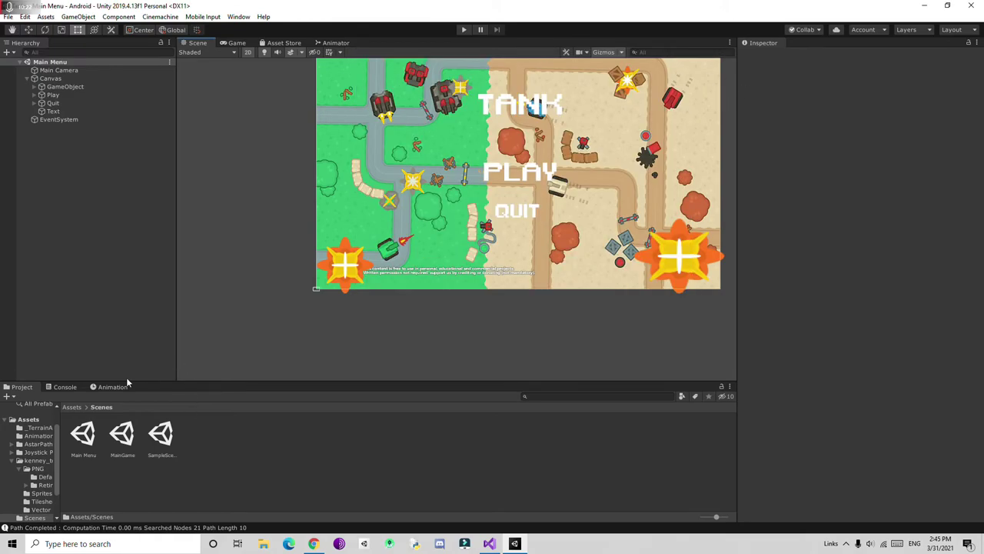
click(72, 407)
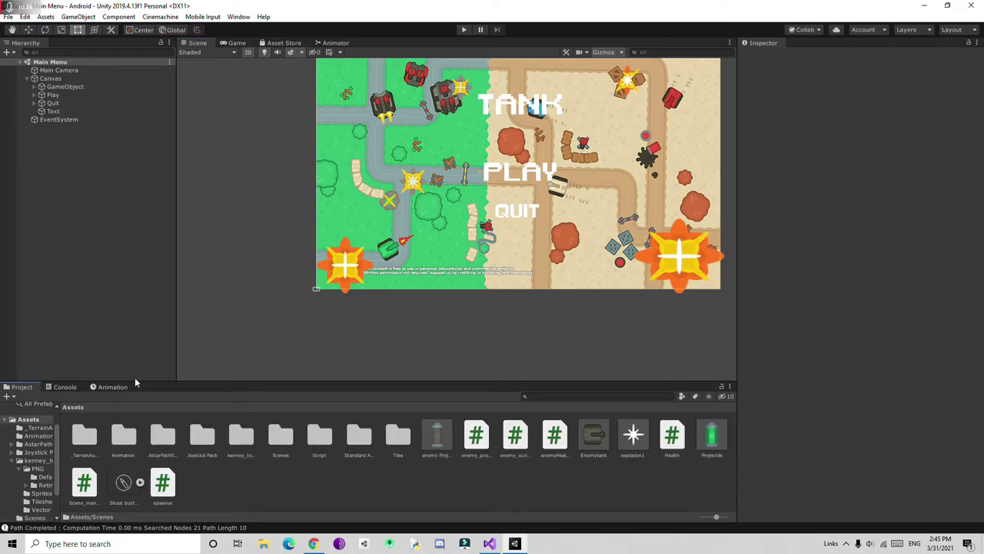
Step: Open the MainGame scene and make its SceneManager object a prefab in the Assets folder
double_click(281, 437)
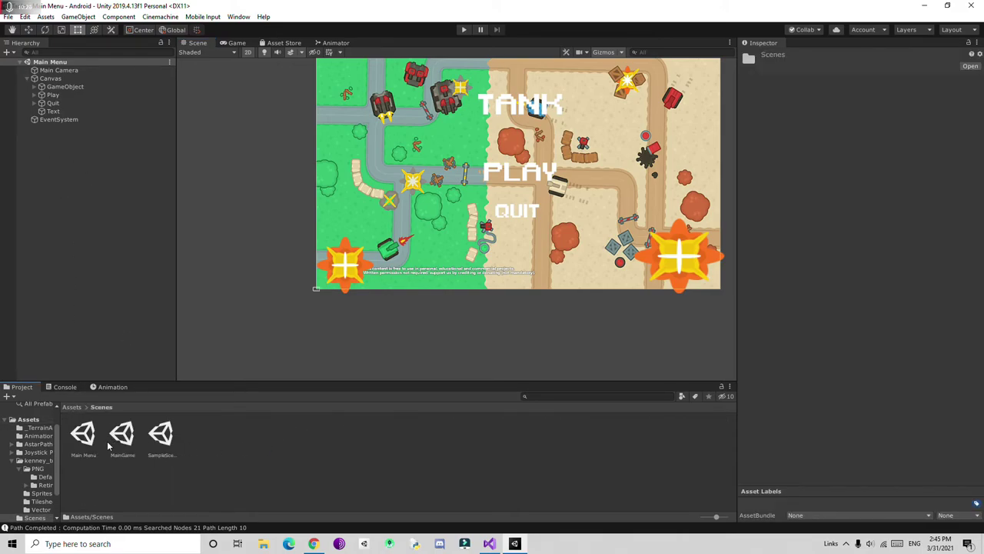
click(83, 435)
double_click(125, 436)
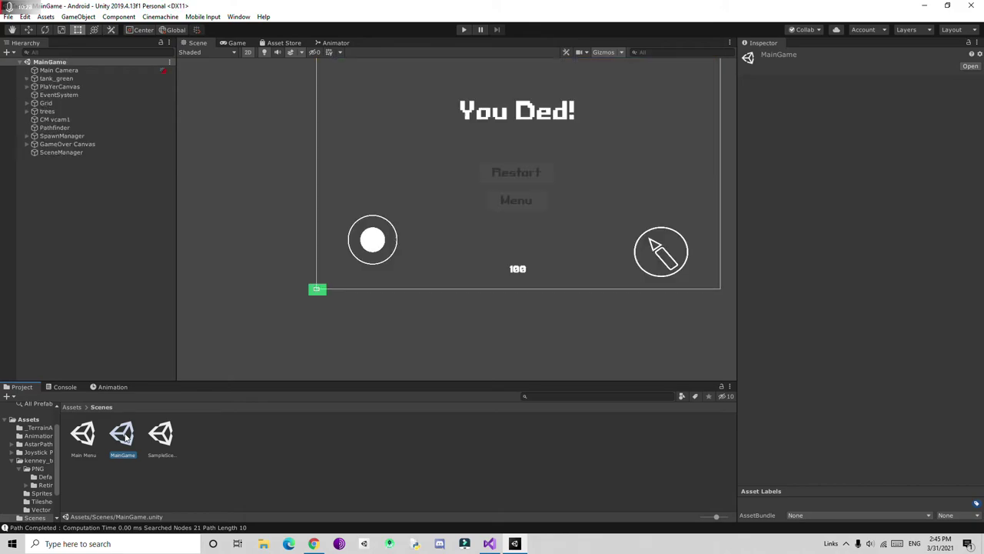
click(72, 407)
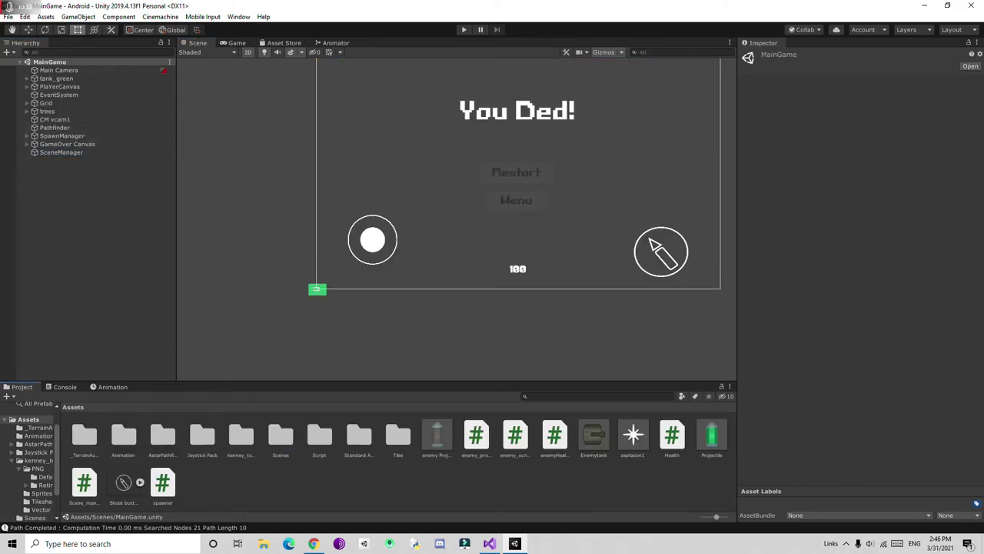
drag(287, 477, 268, 465)
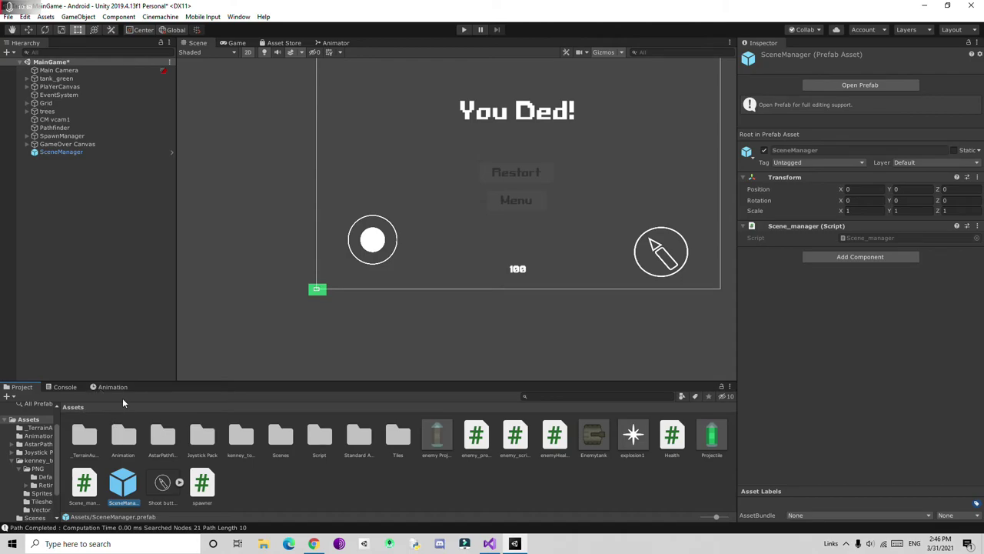
Step: Open the Main Menu scene, saving the MainGame changes, and add the SceneManager prefab to its hierarchy
double_click(281, 436)
double_click(83, 435)
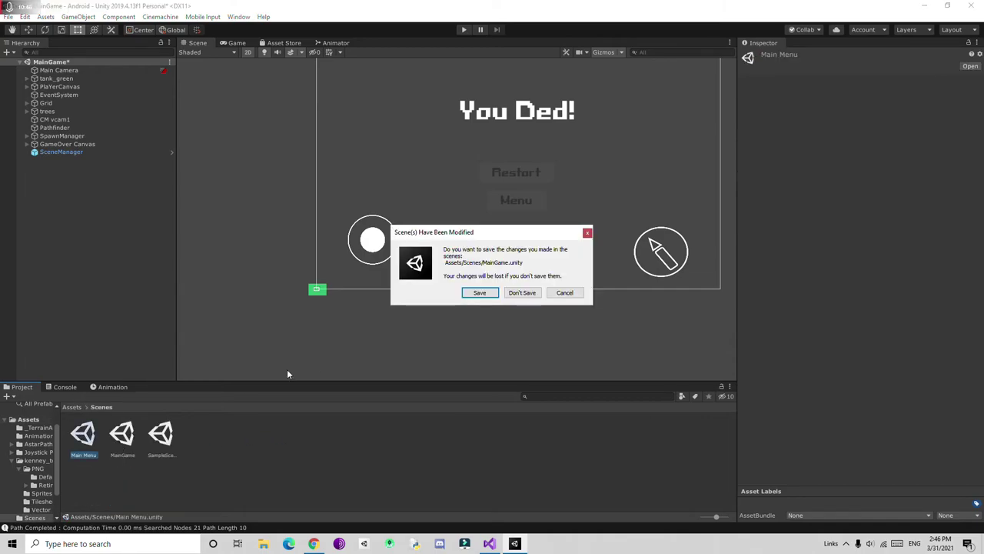
click(480, 293)
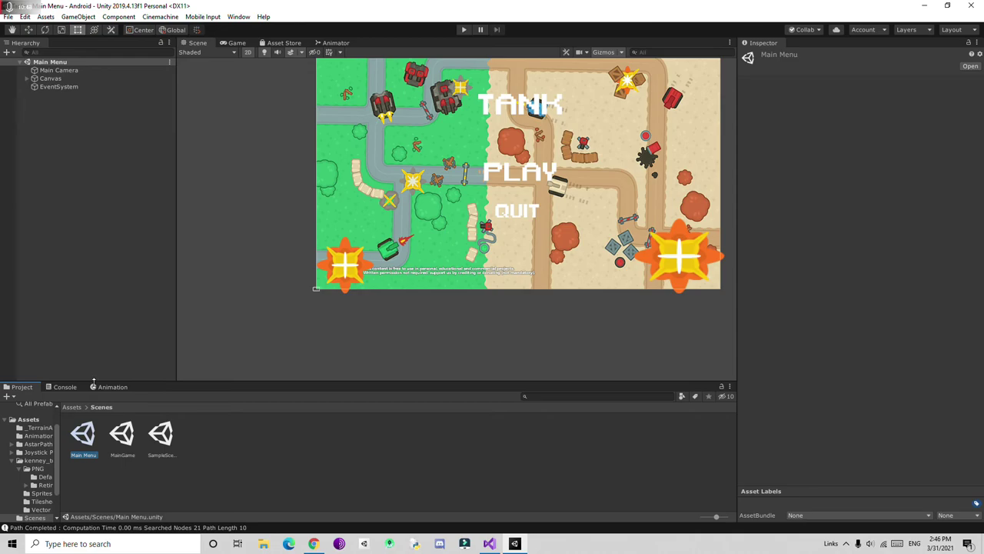
click(71, 407)
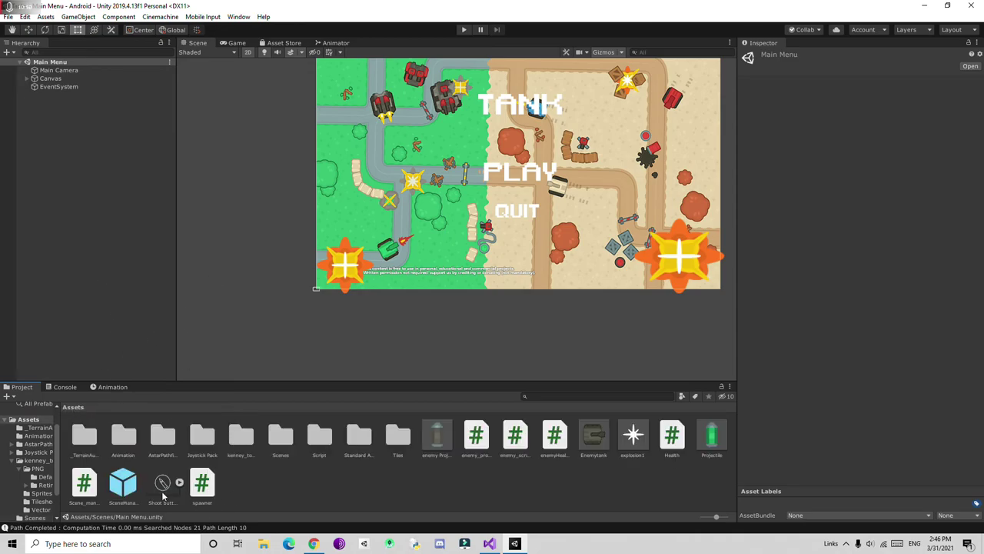
drag(123, 482, 91, 188)
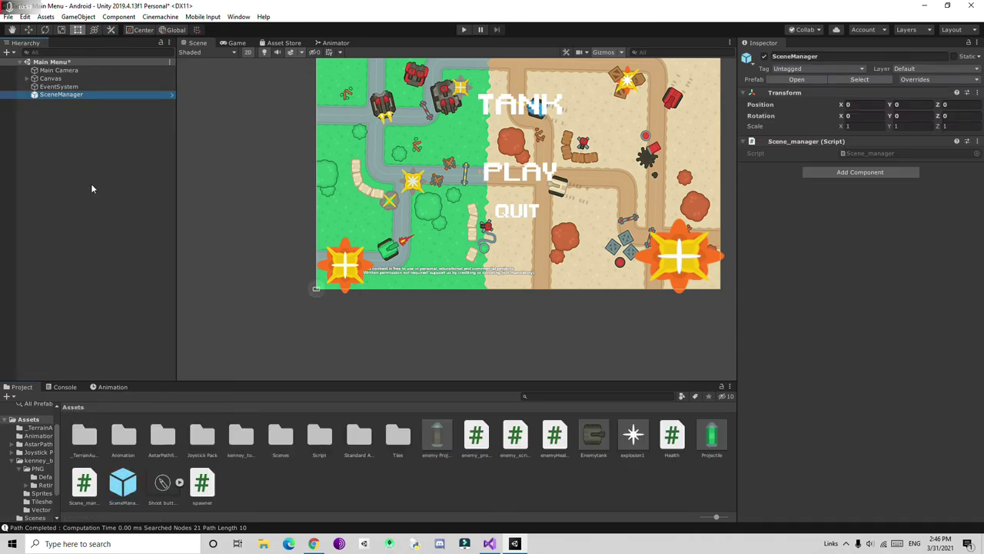
click(862, 154)
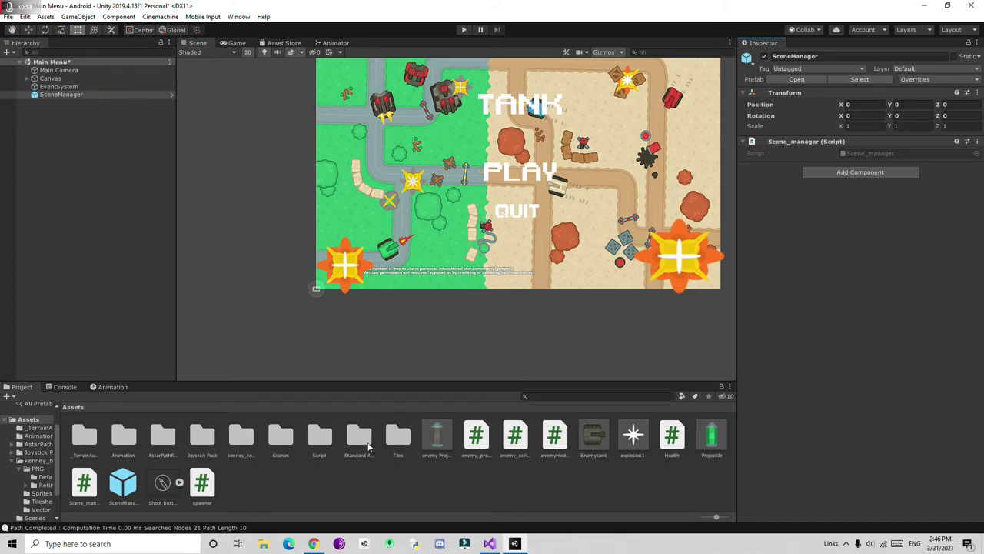
Step: Open the Scene_manager script in Visual Studio and declare a public void PlayGame() method below restartGame
click(86, 486)
double_click(86, 486)
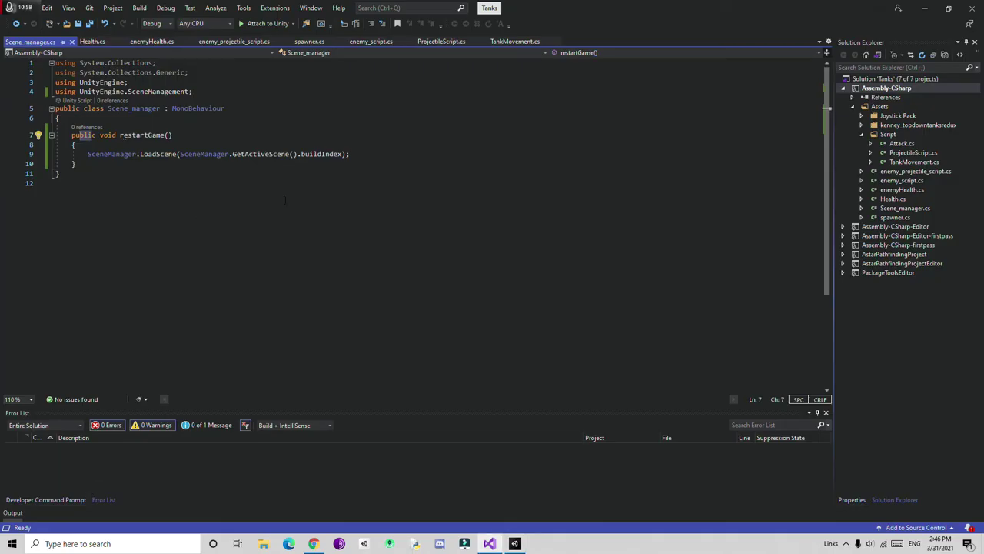
click(125, 166)
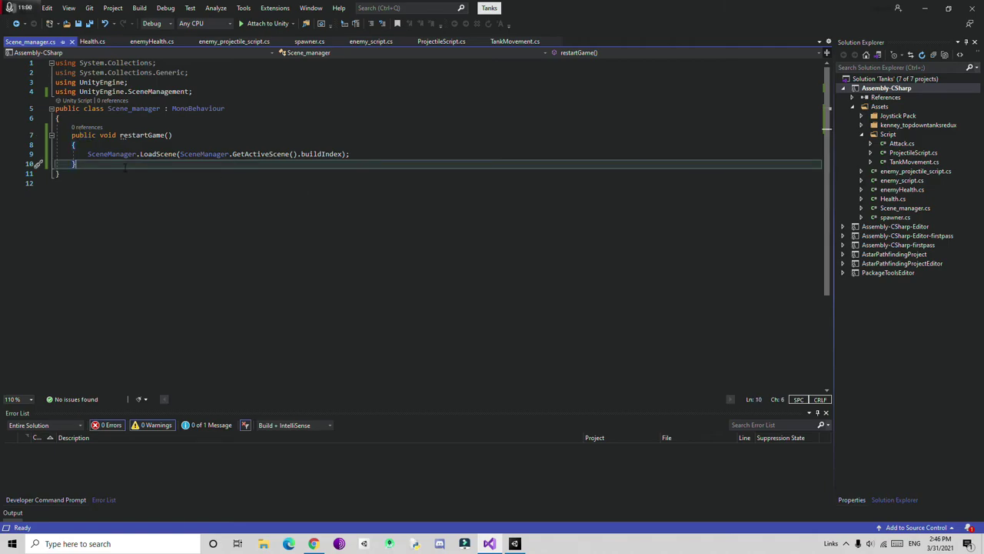
key(Return)
text(p)
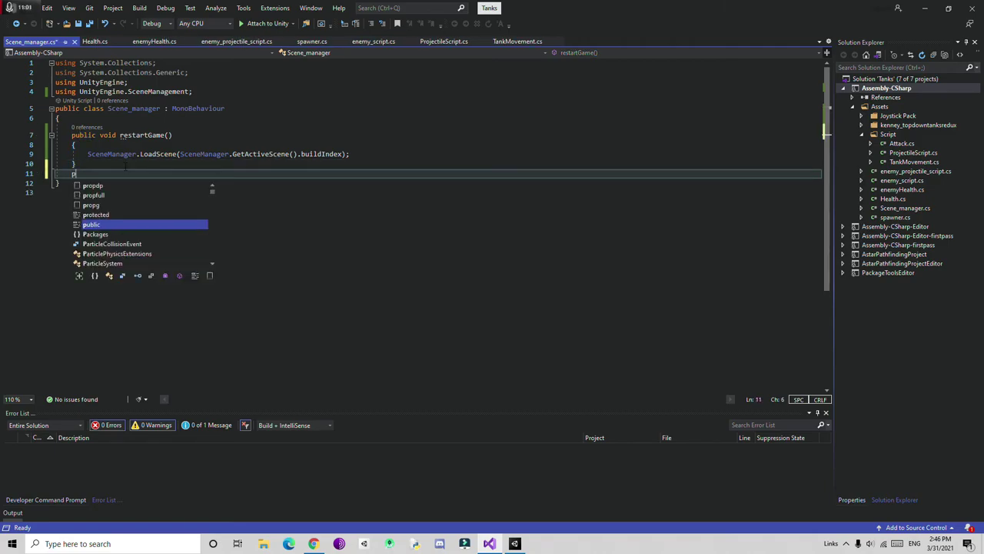
text(ublic void )
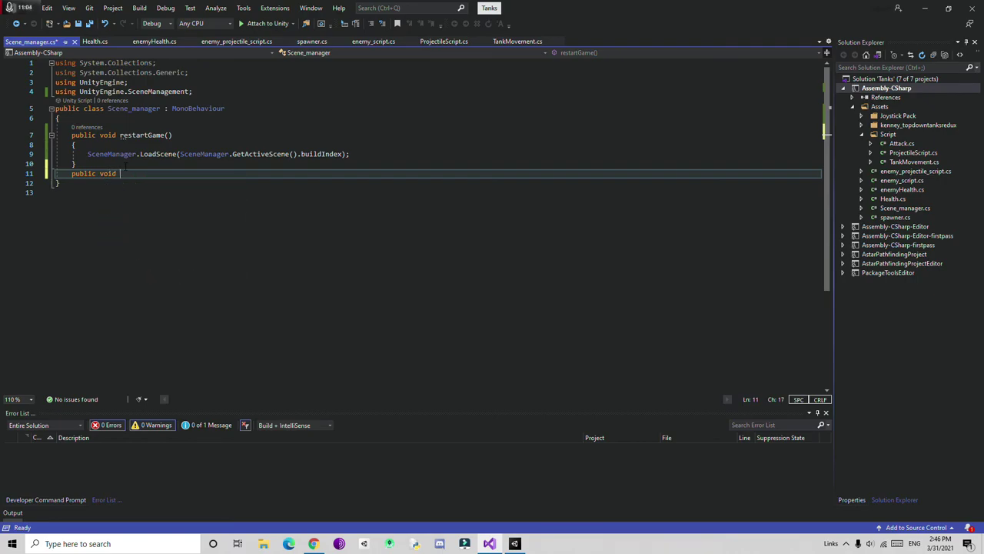
text(Pla)
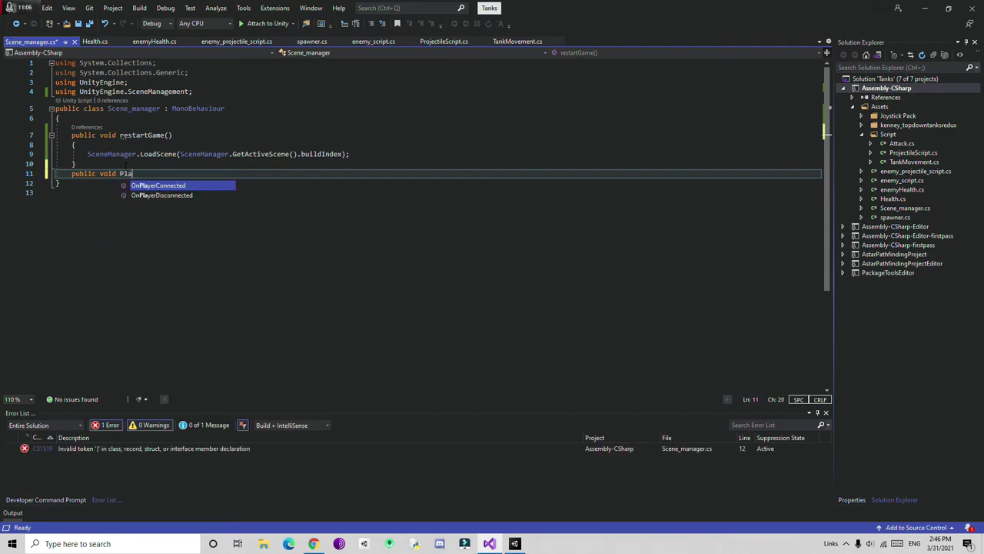
text(yG)
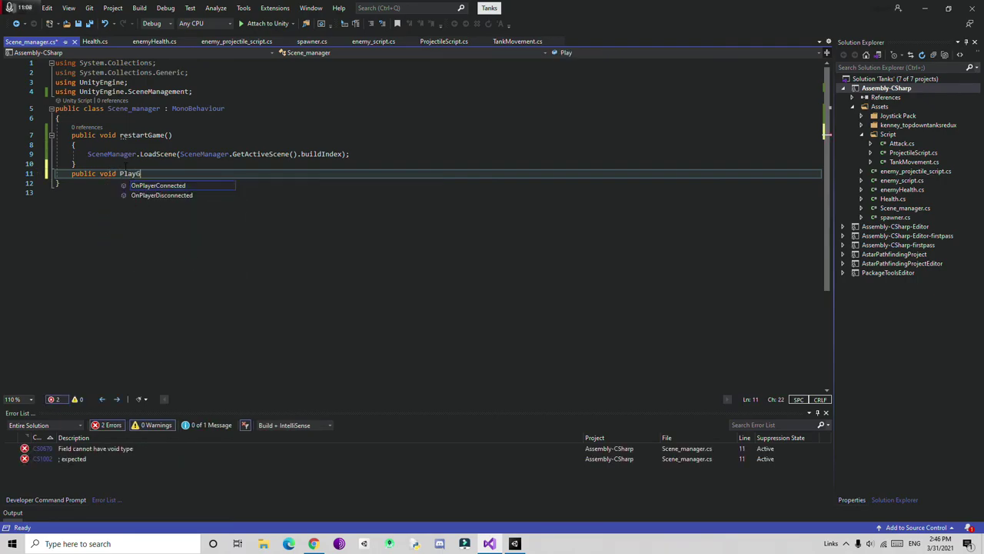
text(ame()
key(Return)
text({)
key(Return)
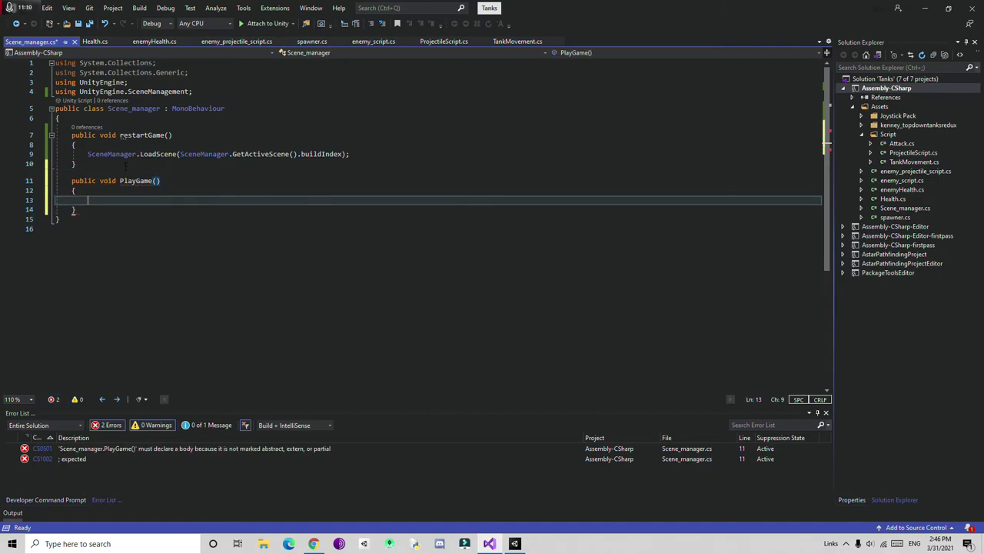
Step: Make PlayGame load the scene at build index 1 with SceneManager.LoadScene(1)
text(Sce)
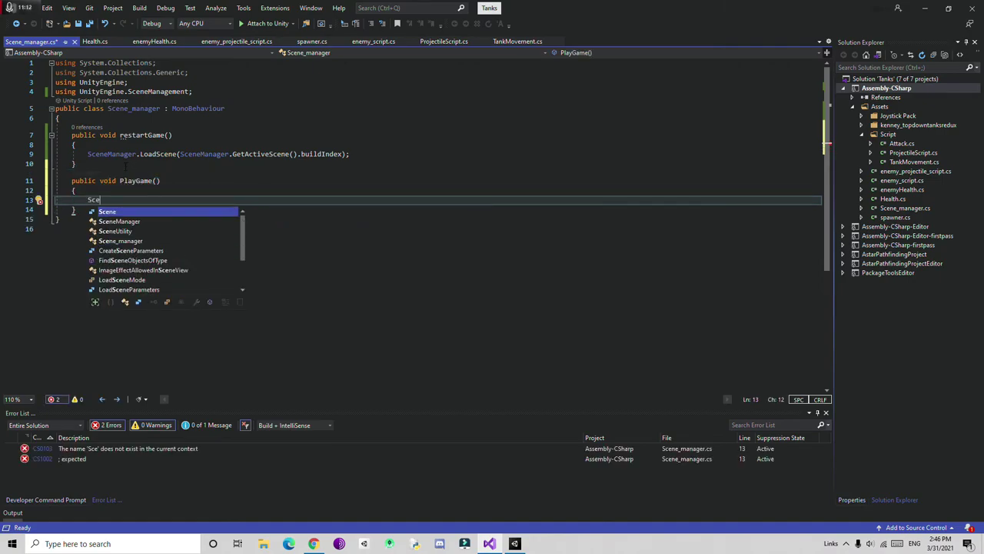
key(Down)
key(Tab)
text(.loa)
key(Tab)
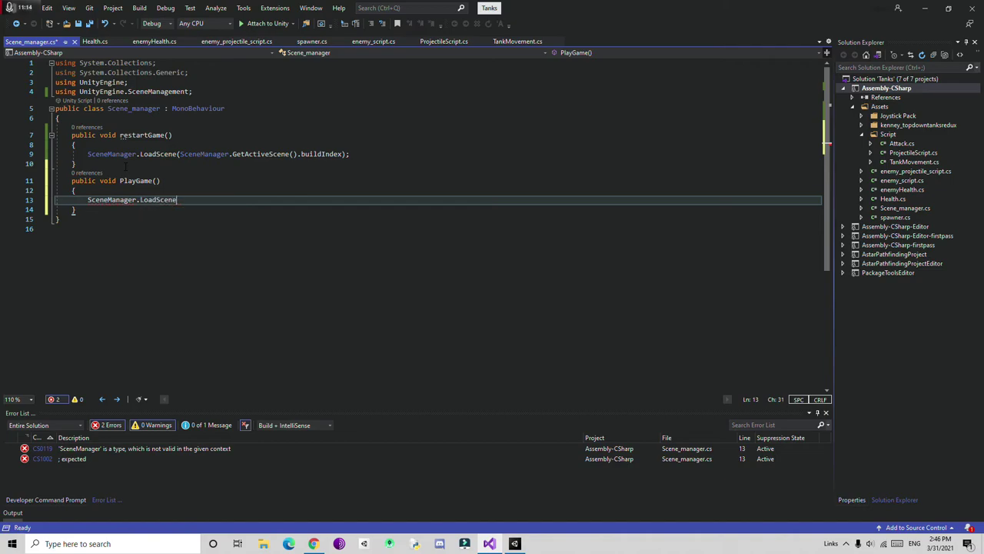
text((1);)
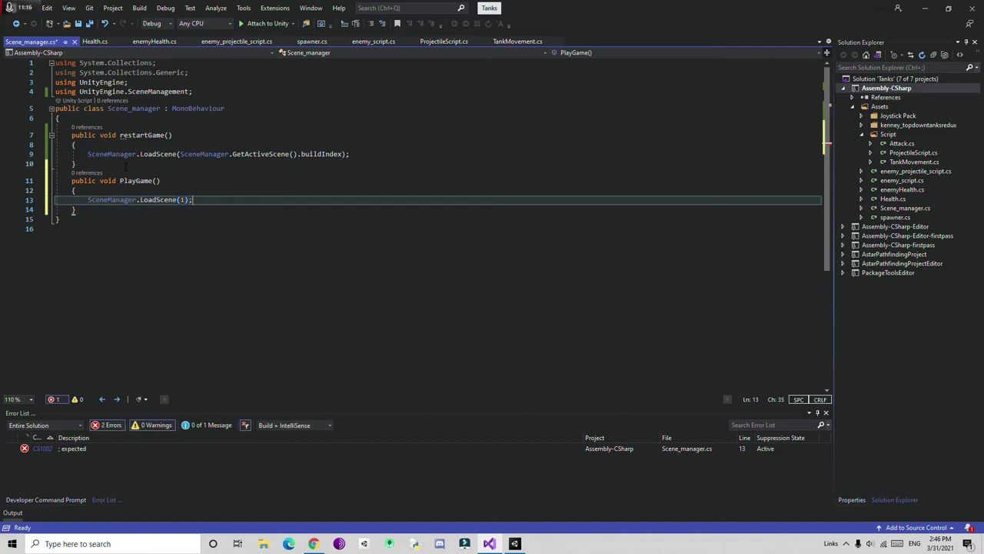
Step: Declare a public void MainMenu() method with an empty body below PlayGame
key(Down)
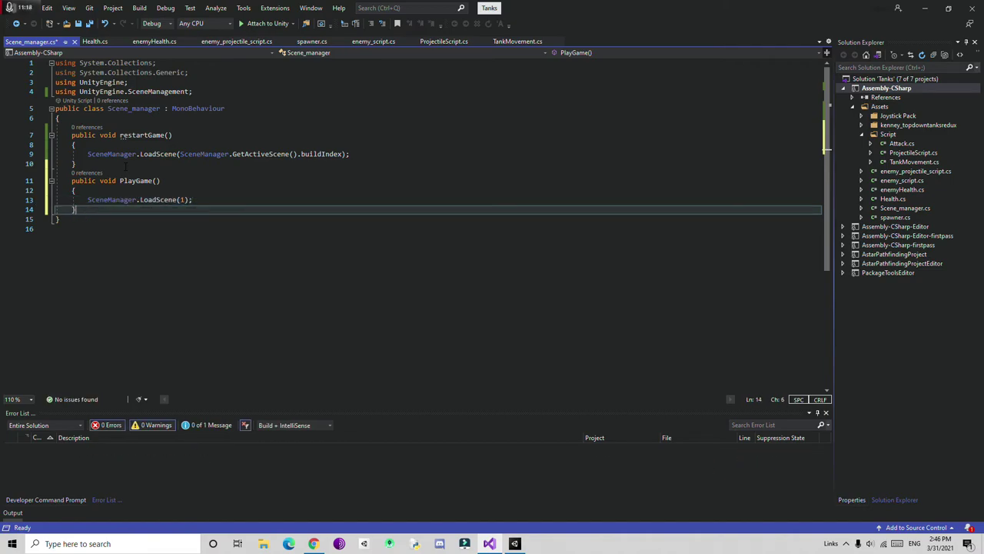
key(Return)
text(pub)
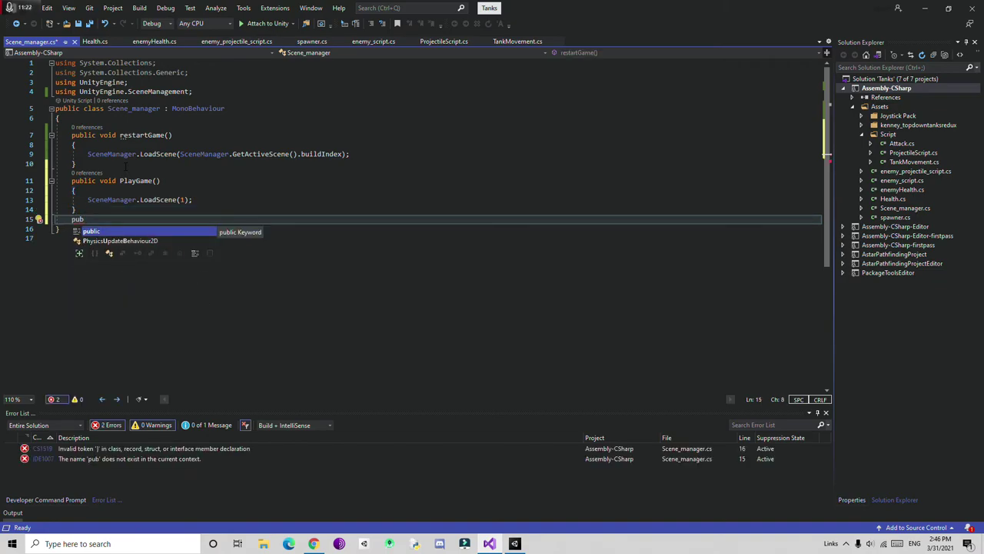
key(Tab)
text(void )
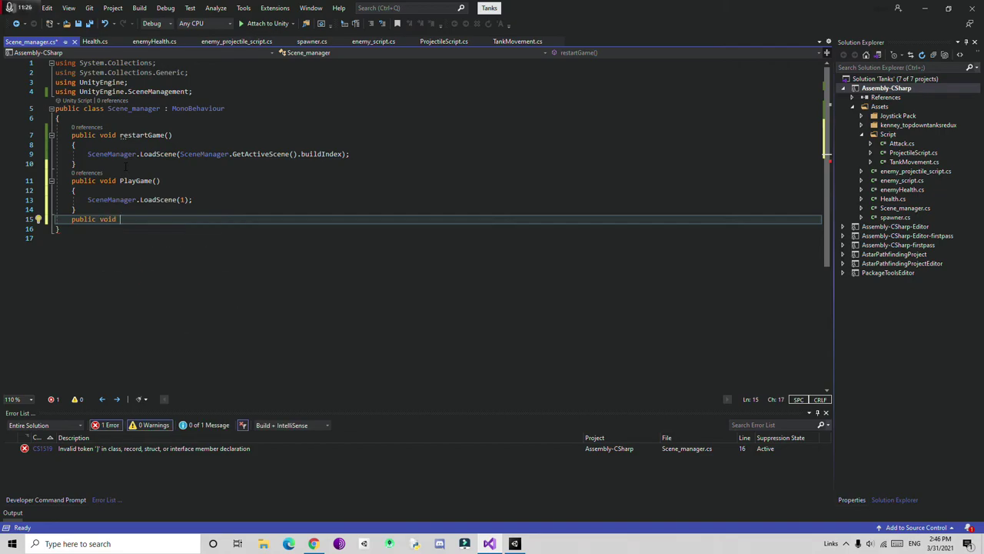
text(Main)
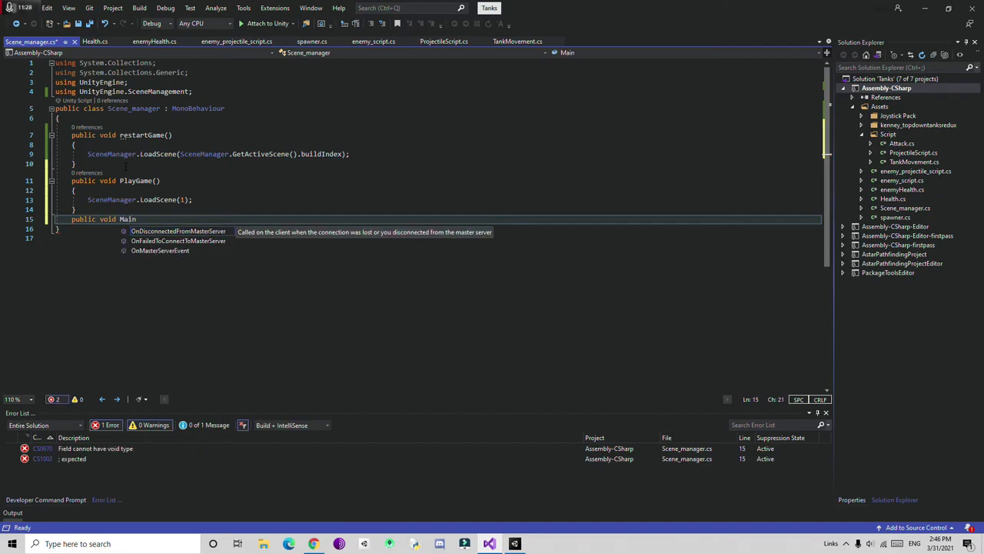
text(Menu()
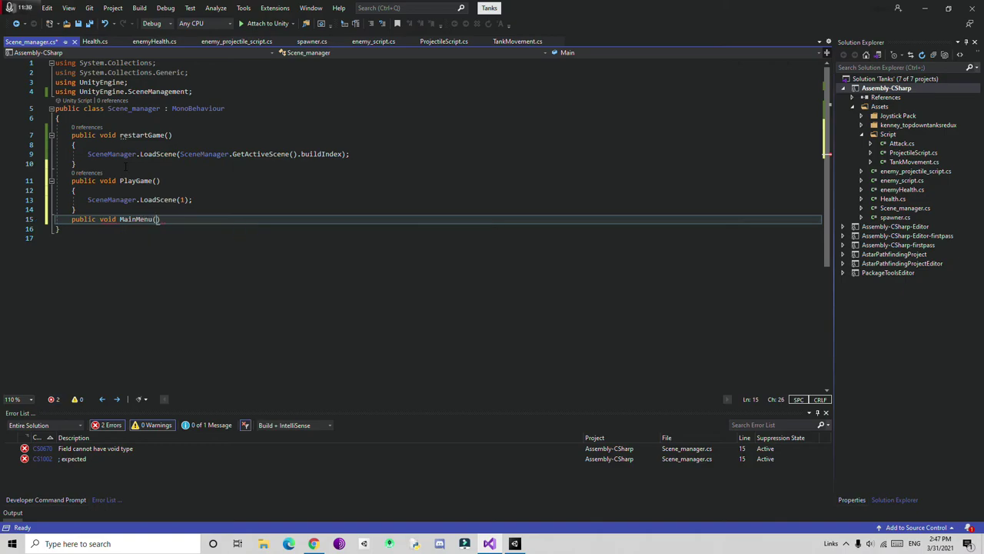
key(Return)
text({)
key(Return)
Step: Make MainMenu load the scene at build index 0 with SceneManager.LoadScene(0)
text(Sc)
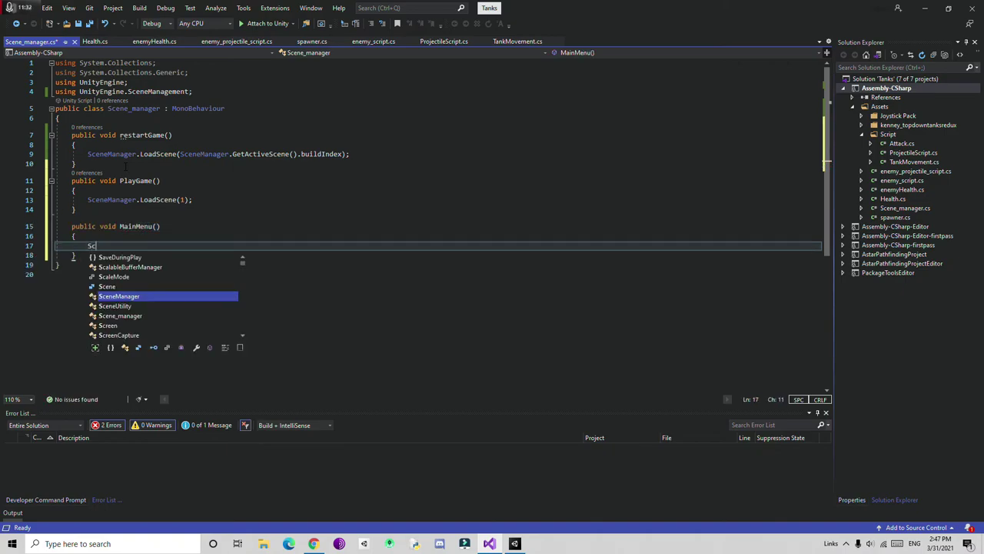
text(eneM)
key(Tab)
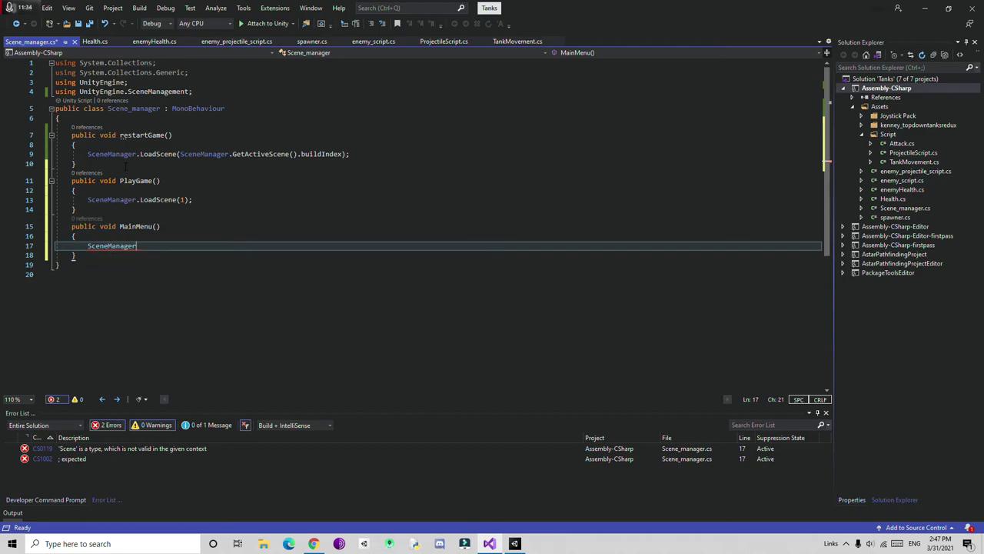
text(.Load)
key(Tab)
text(()
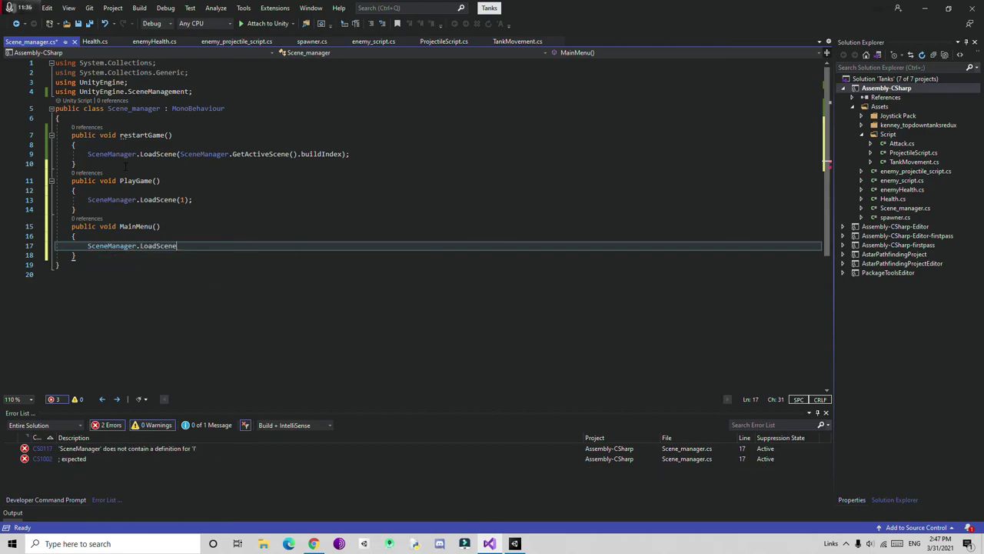
key(ctrl+space)
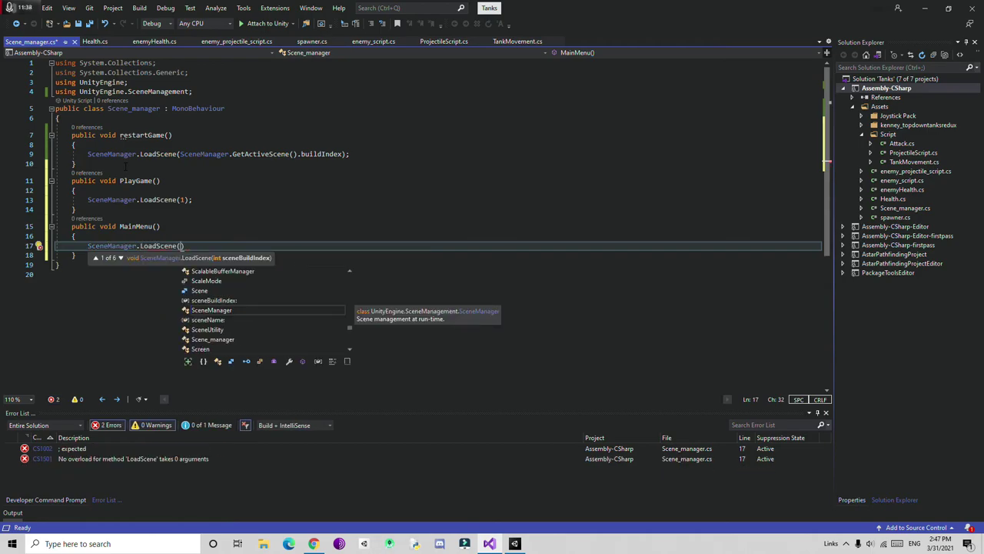
text(0))
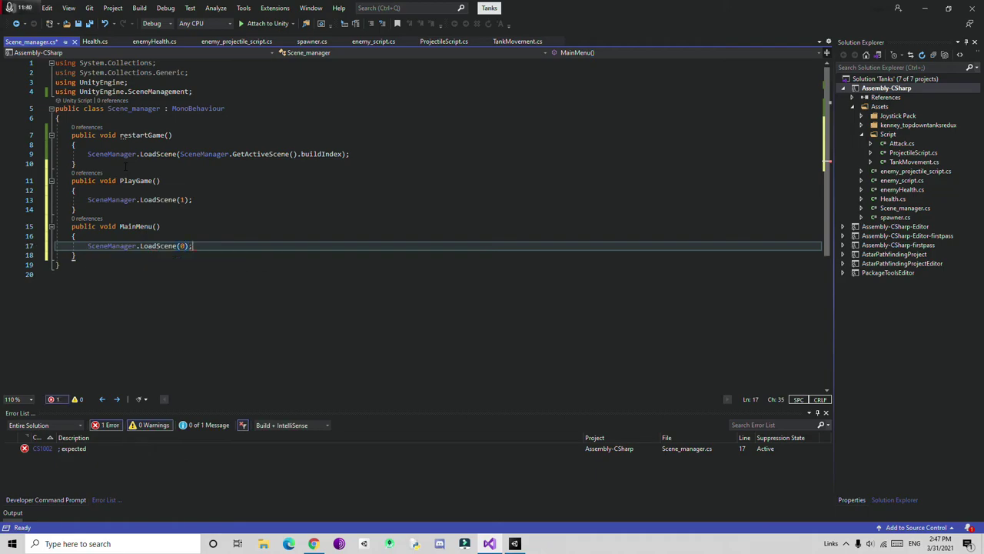
Step: Declare a public void QuitGame() method below MainMenu in the Scene_manager script
key(Down)
key(Return)
text(publi)
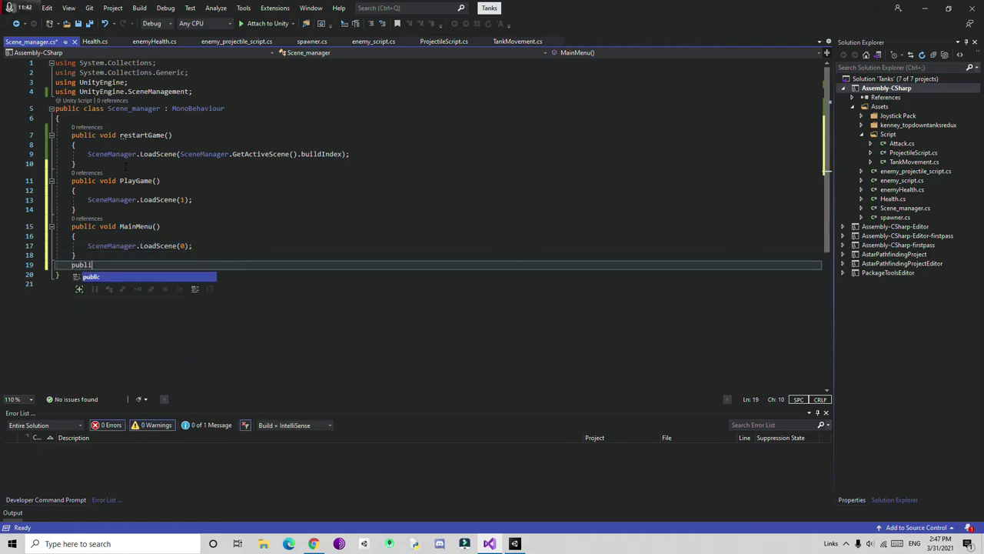
text(c void )
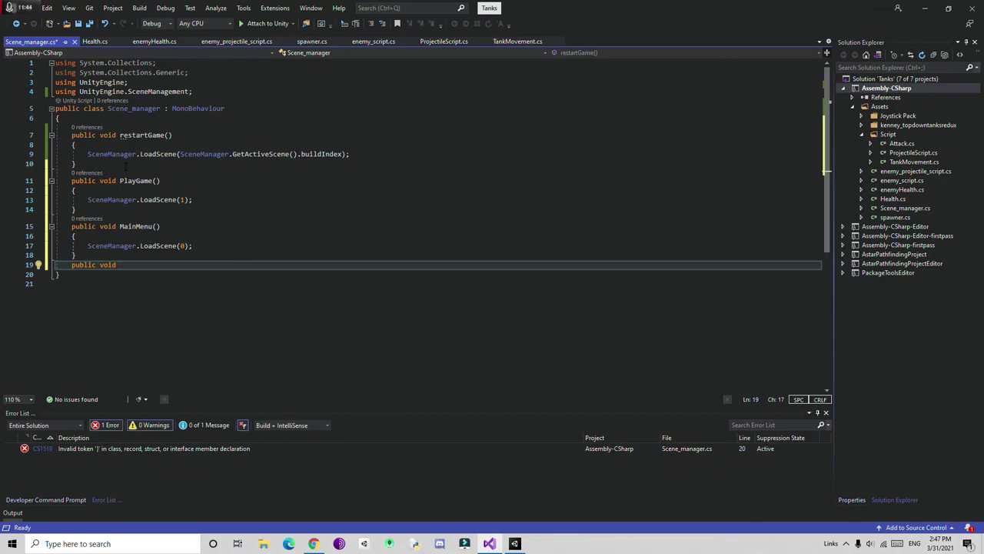
text(Qu)
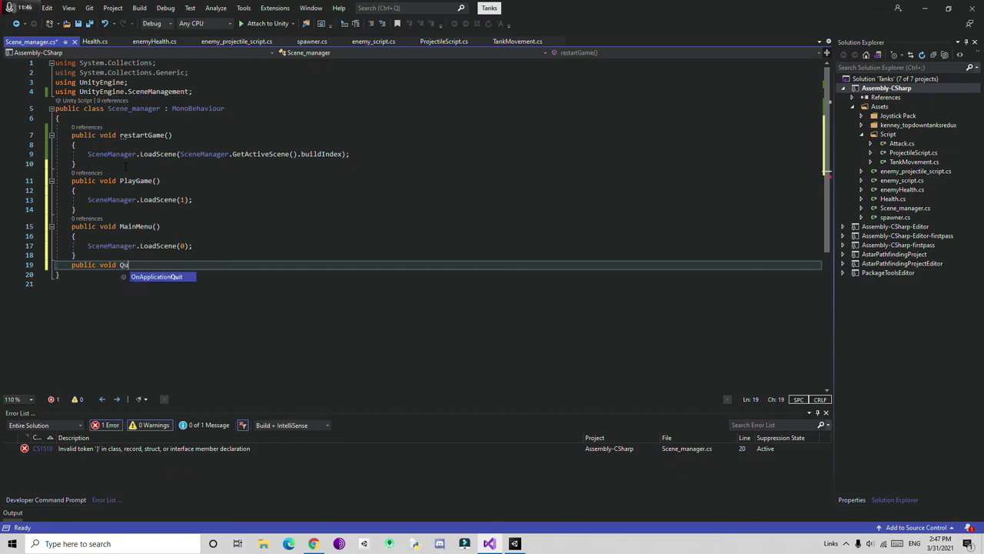
text(itGam)
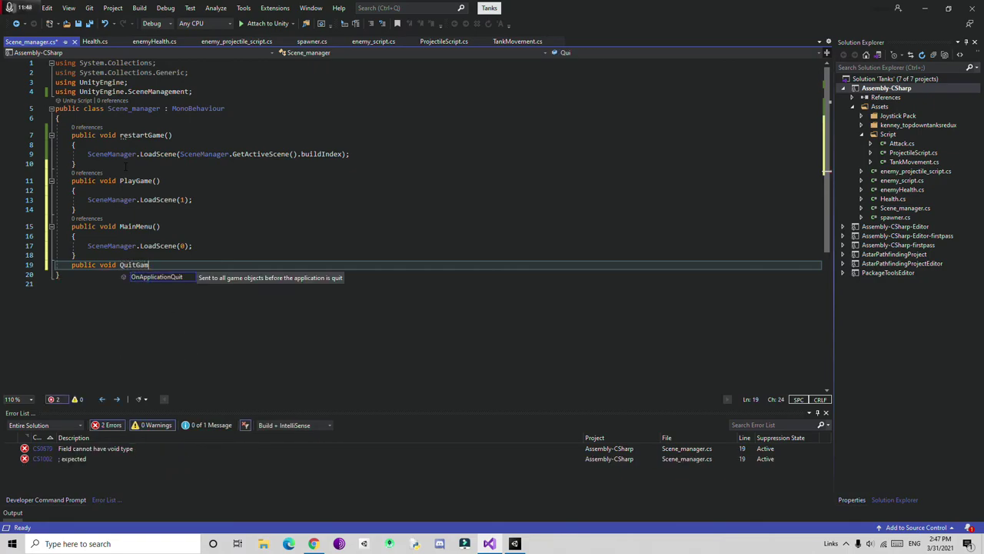
text(e())
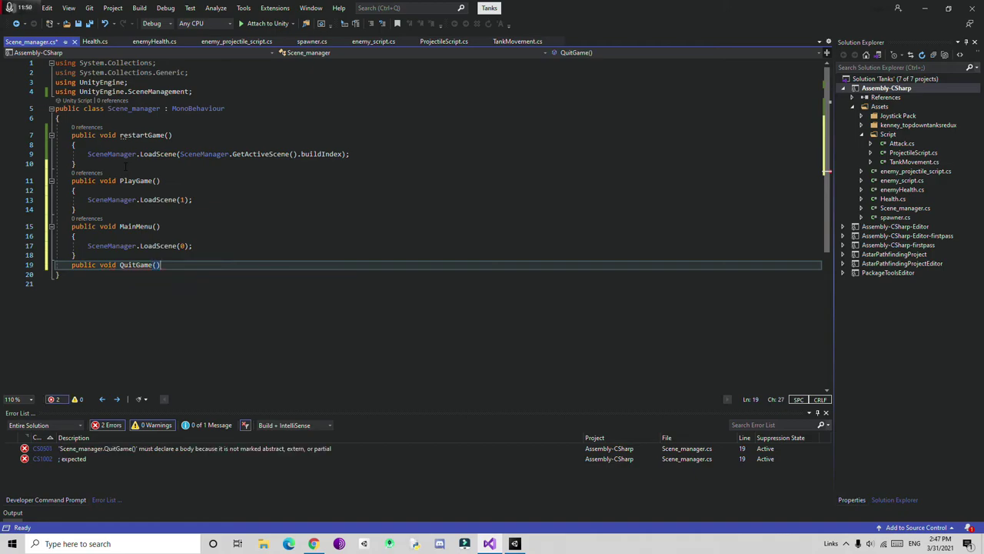
Step: Give QuitGame a body that calls Application.Quit(); and save the script
key(Return)
text({)
key(Return)
text(Application.q)
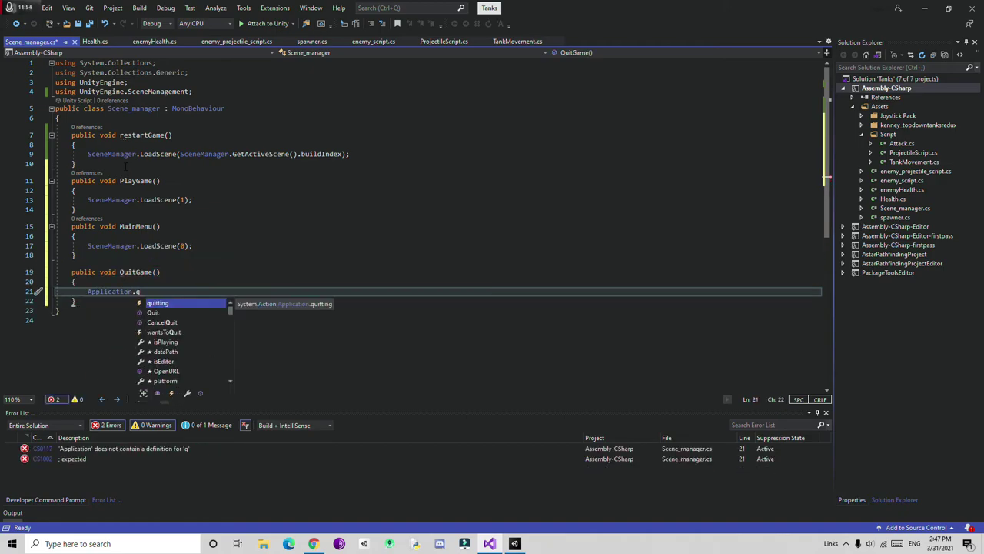
key(Down)
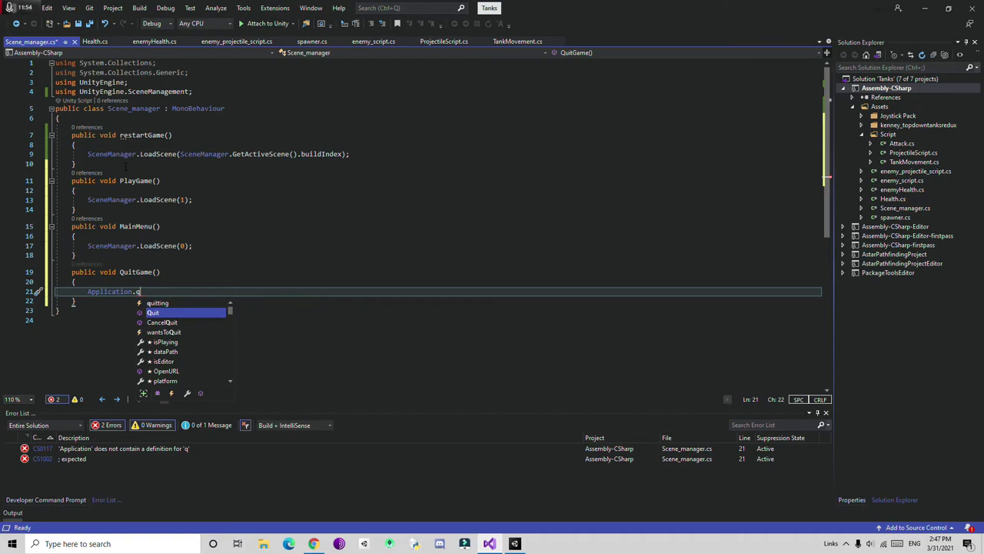
key(Tab)
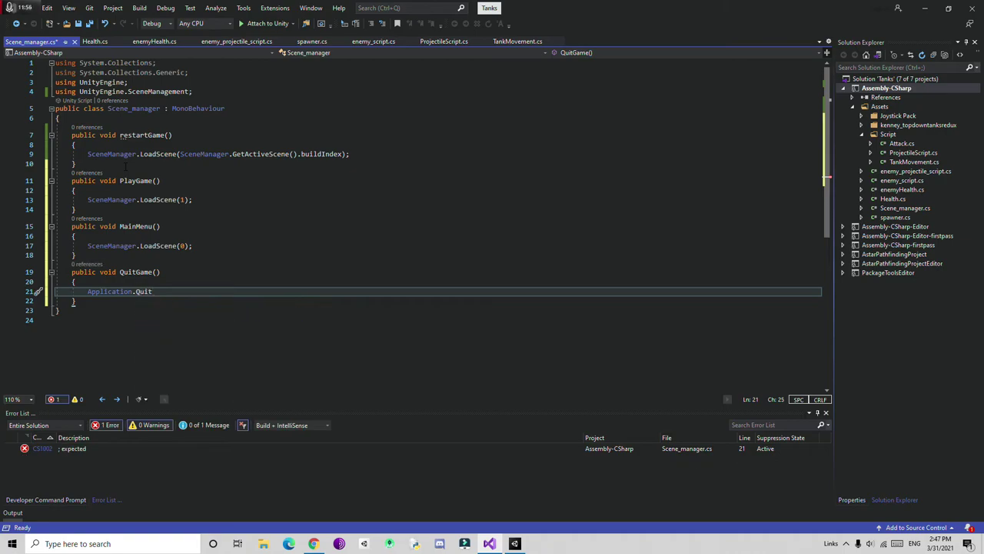
text(();)
key(ctrl+s)
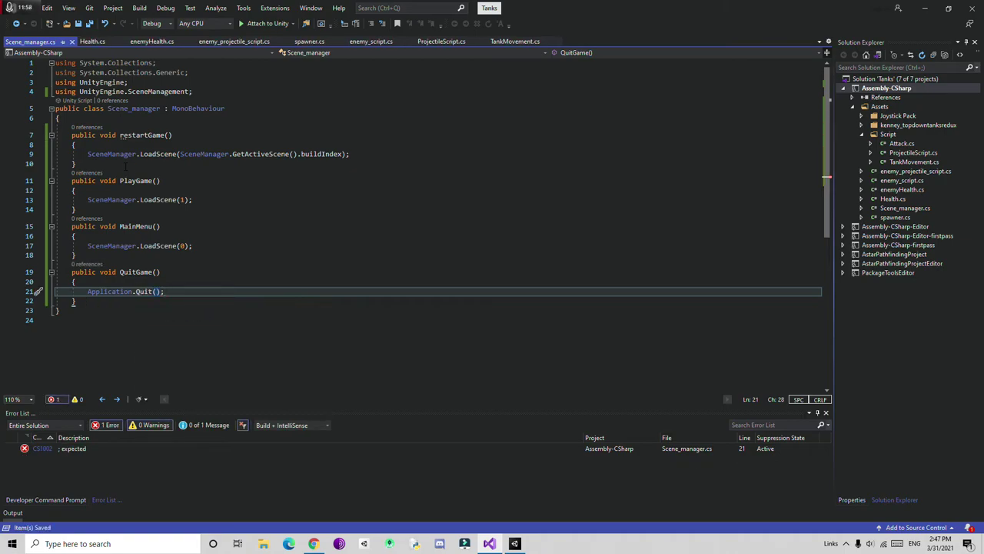
key(shift+Home)
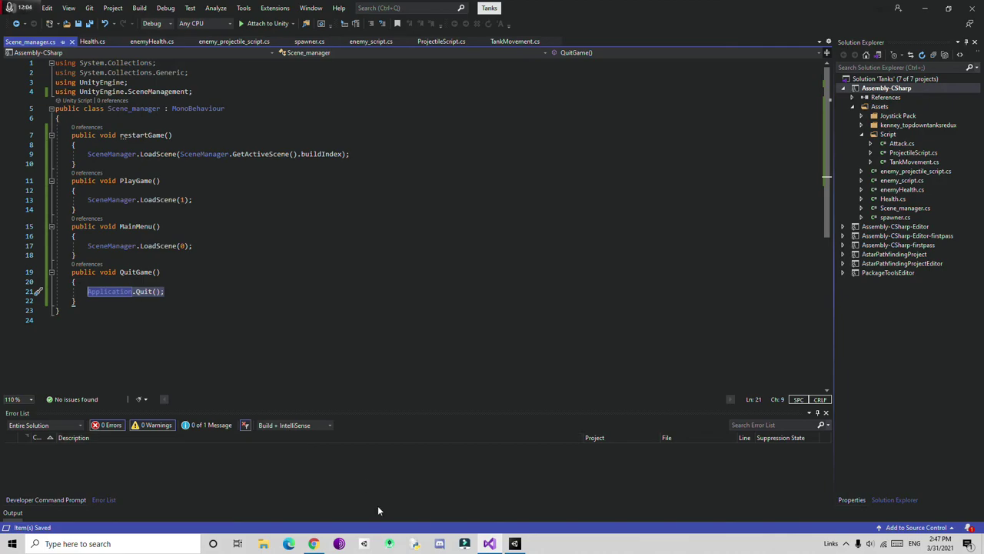
Step: Switch to Unity and add an On Click event to the Play button that calls PlayGame on the SceneManager object's Scene_manager
click(520, 544)
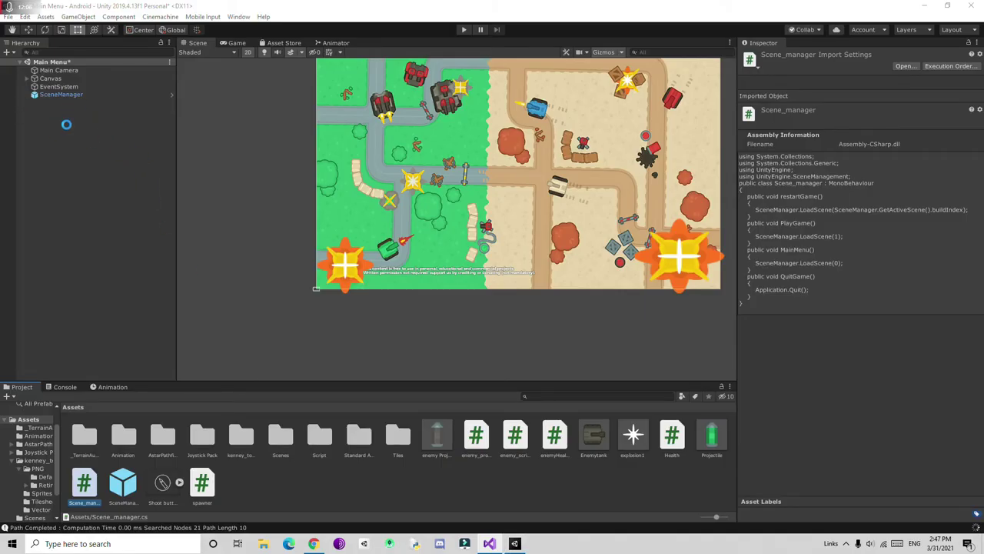
click(48, 79)
click(28, 79)
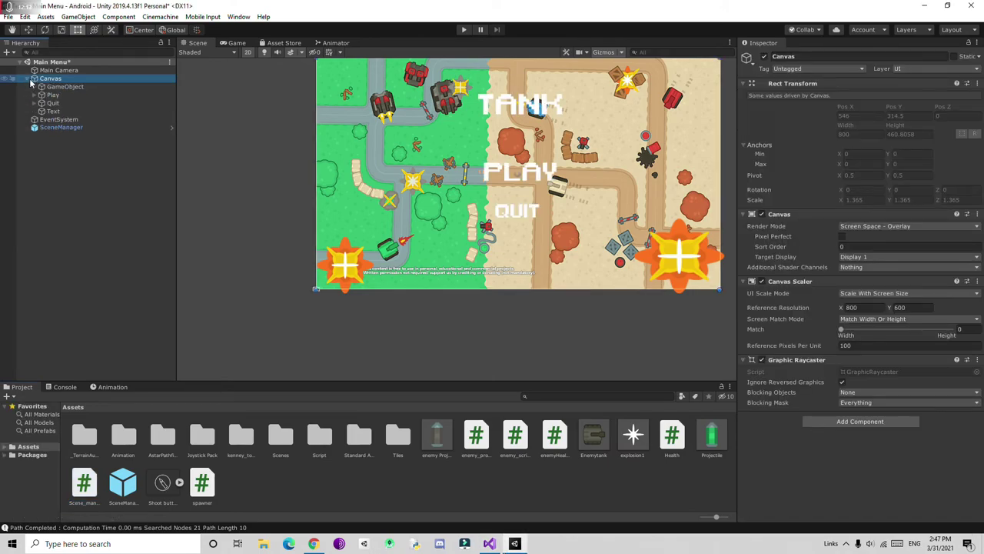
click(52, 95)
scroll(814, 297, down, 4)
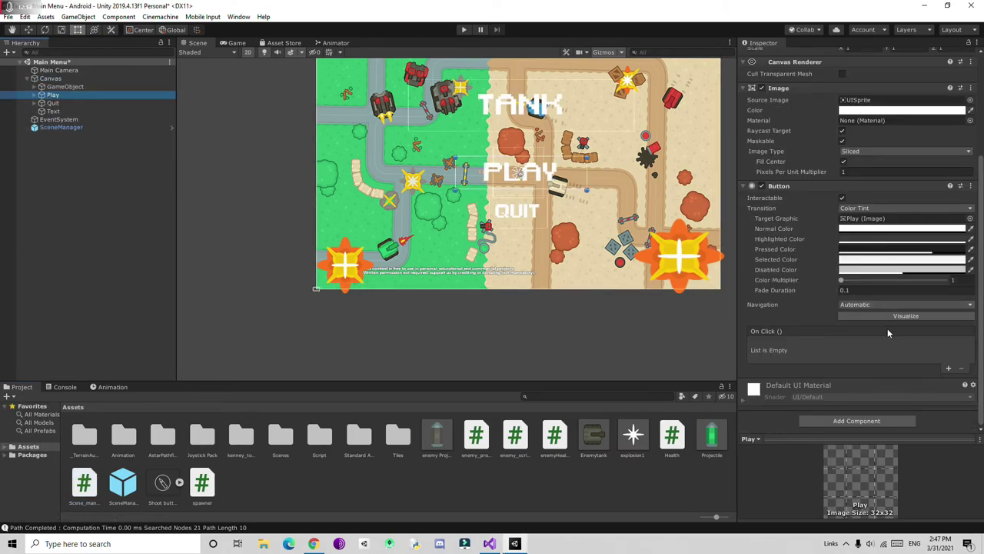
click(948, 368)
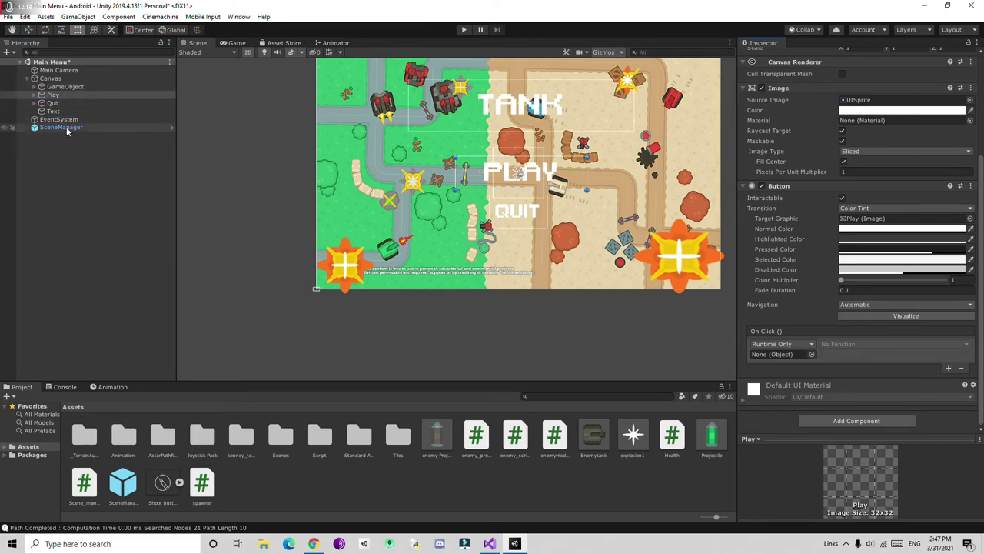
drag(66, 131, 781, 355)
click(845, 345)
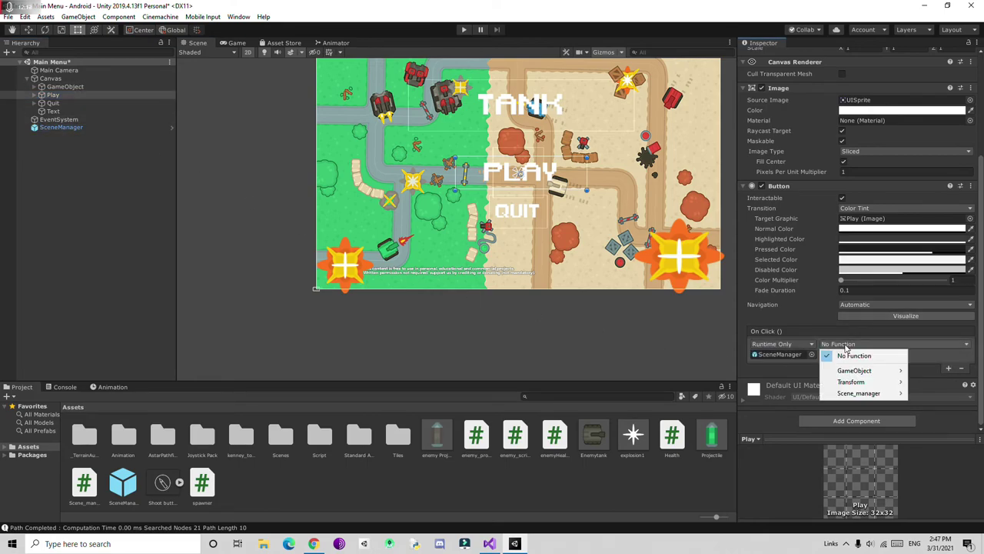
mouse_move(859, 393)
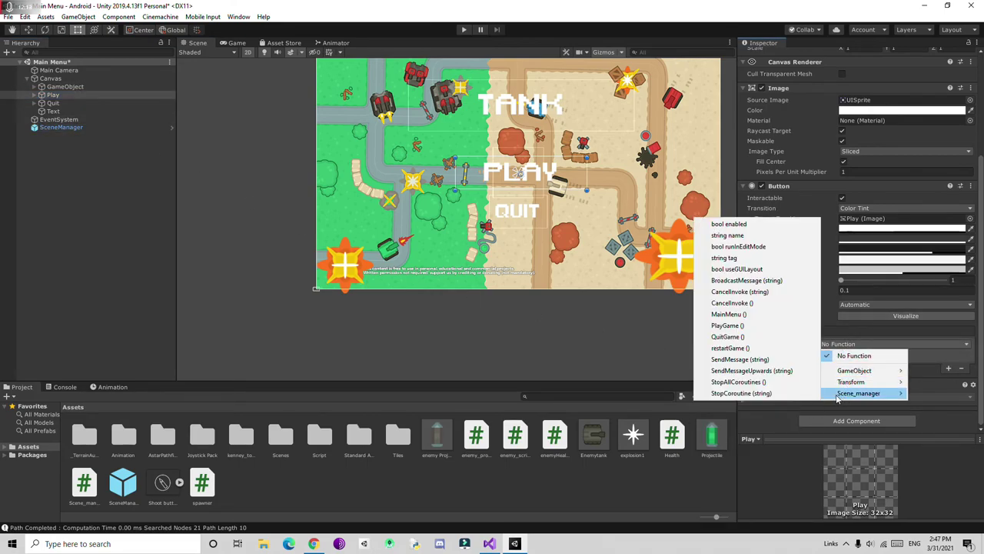
click(727, 326)
Step: Add an On Click event to the Quit button that calls Scene_manager.QuitGame on the SceneManager object
click(89, 103)
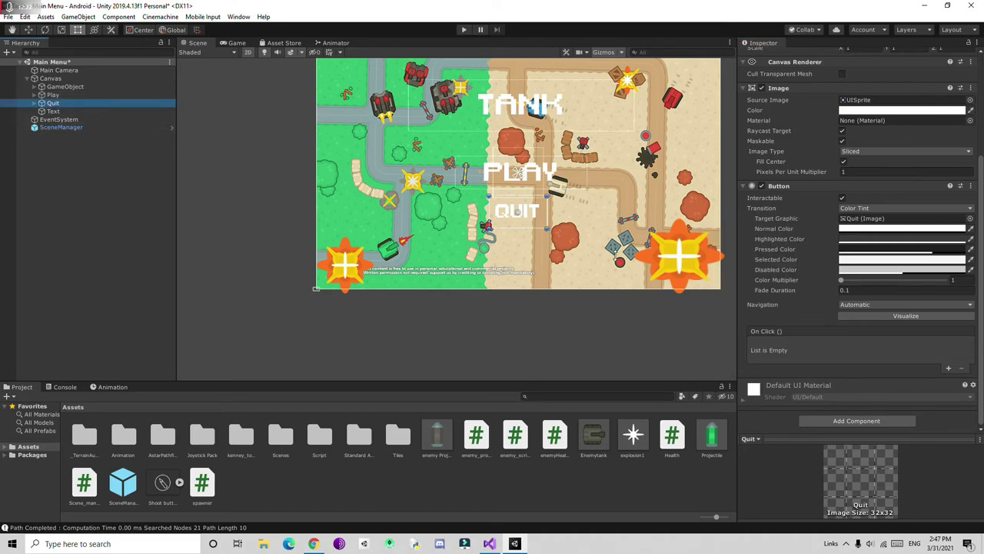
click(949, 369)
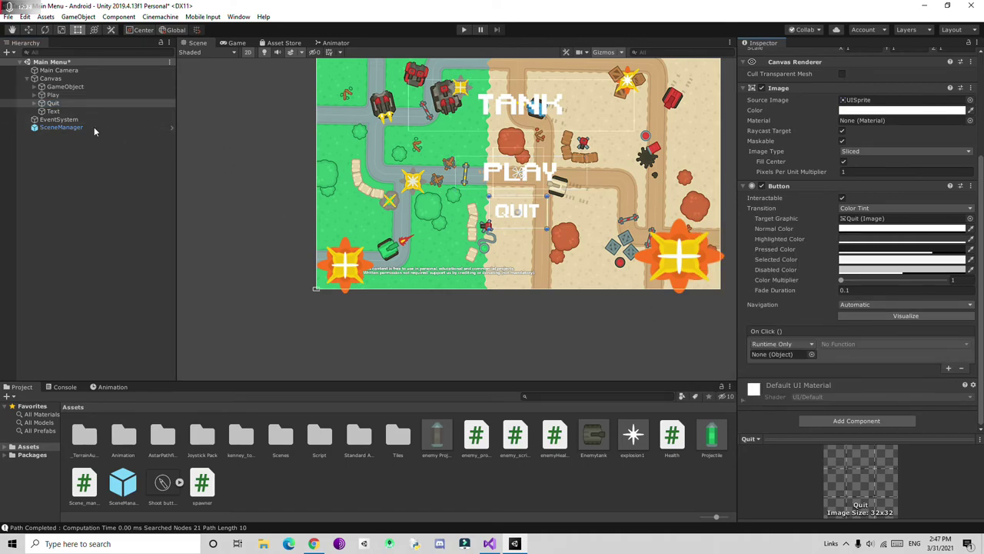
drag(62, 128, 831, 352)
click(835, 345)
mouse_move(858, 393)
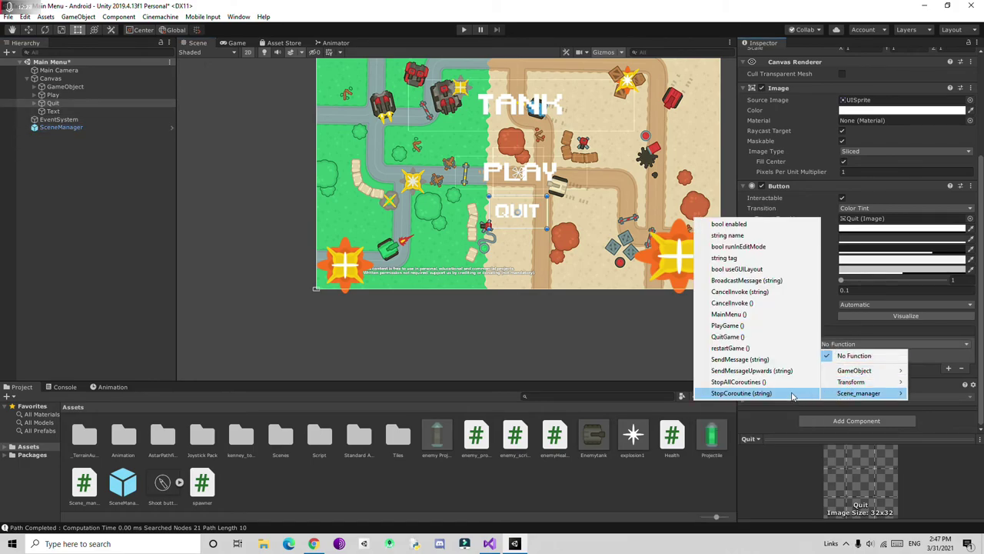
click(729, 337)
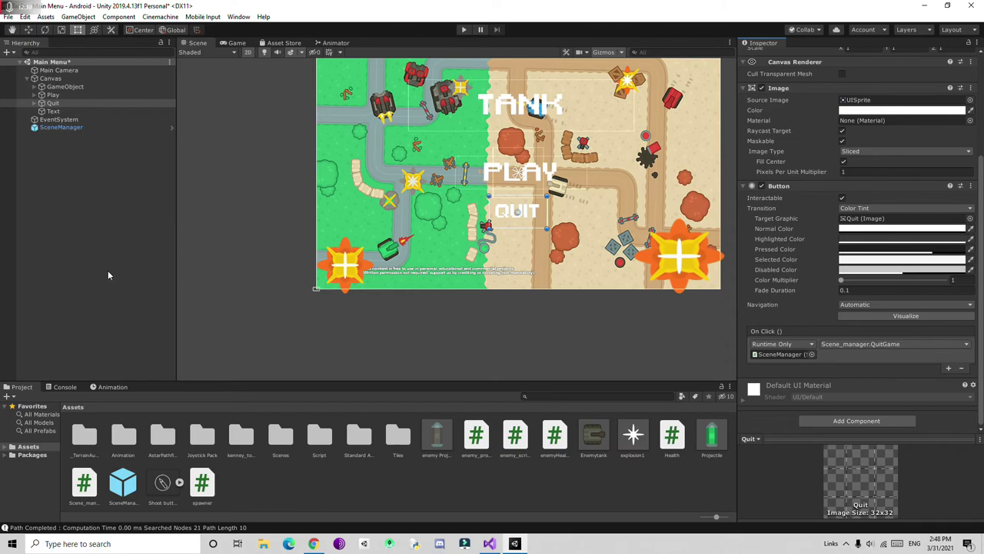
Step: Open the MainGame scene from the Scenes folder, saving the changes to the Main Menu scene
double_click(279, 438)
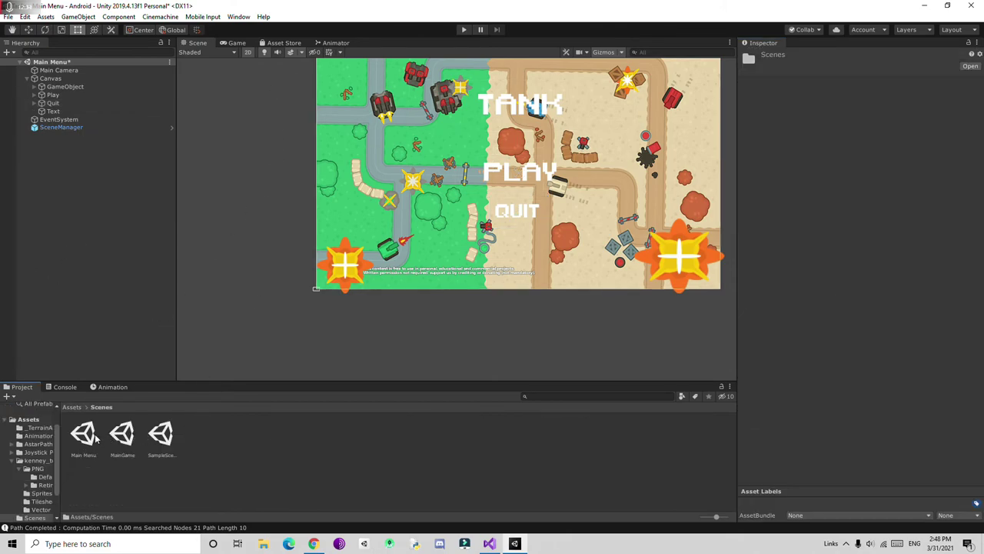
double_click(121, 436)
click(479, 292)
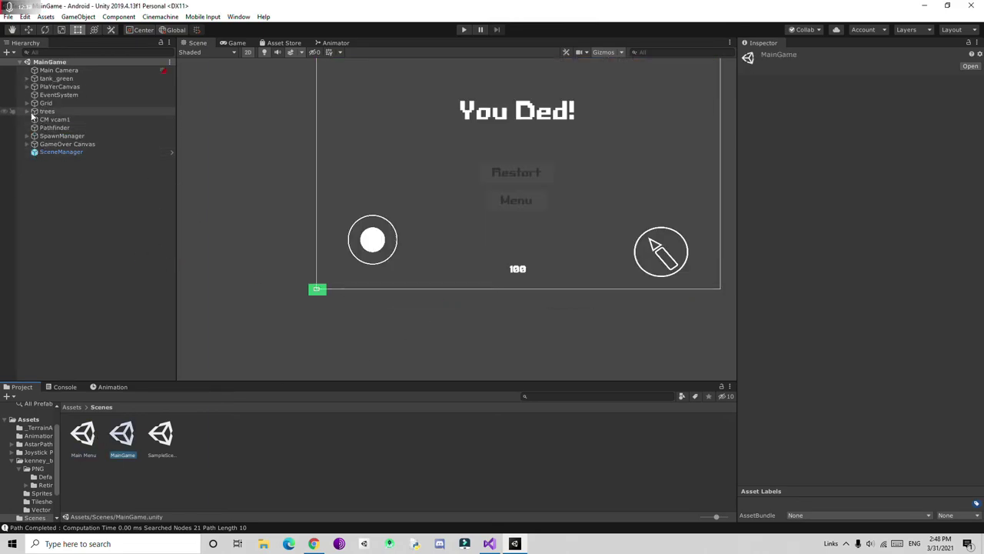
Step: Add an On Click event to the Menu button in GameOver Canvas that calls Scene_manager.MainMenu on the SceneManager object
click(27, 144)
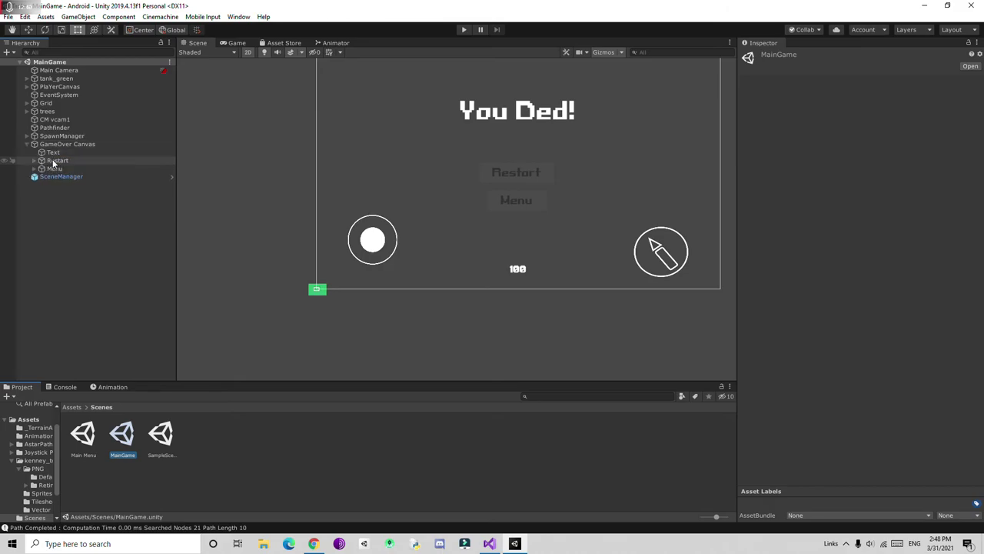
click(54, 163)
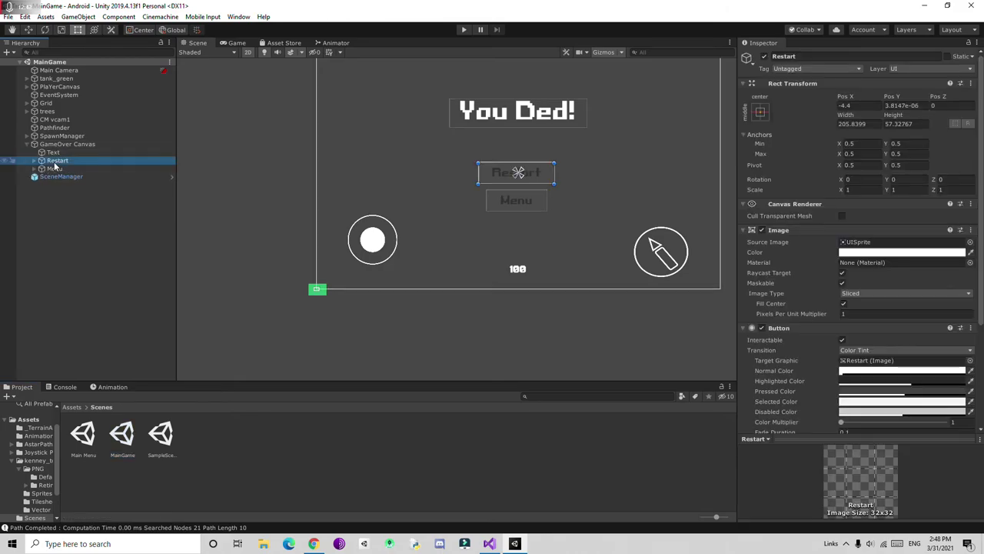
click(57, 169)
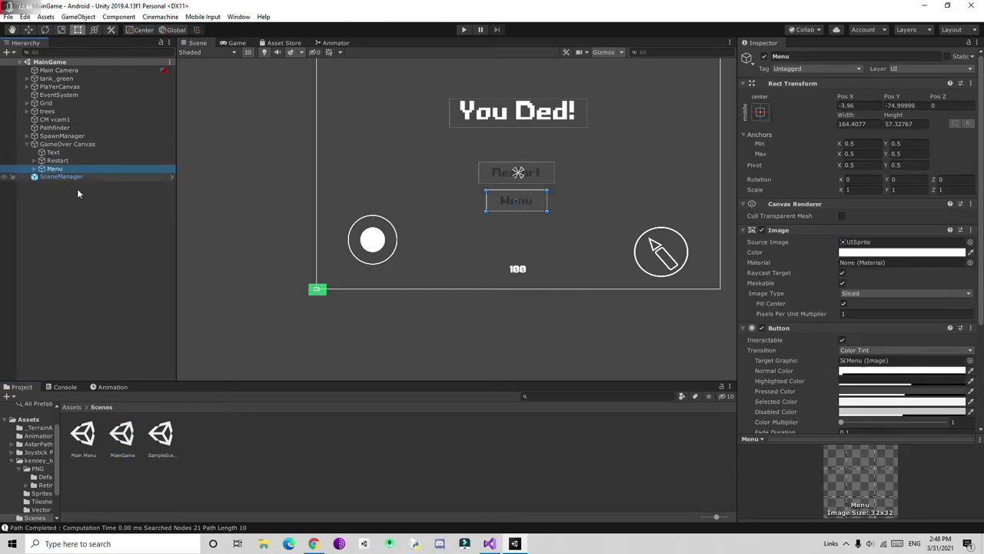
scroll(921, 356, down, 5)
click(949, 367)
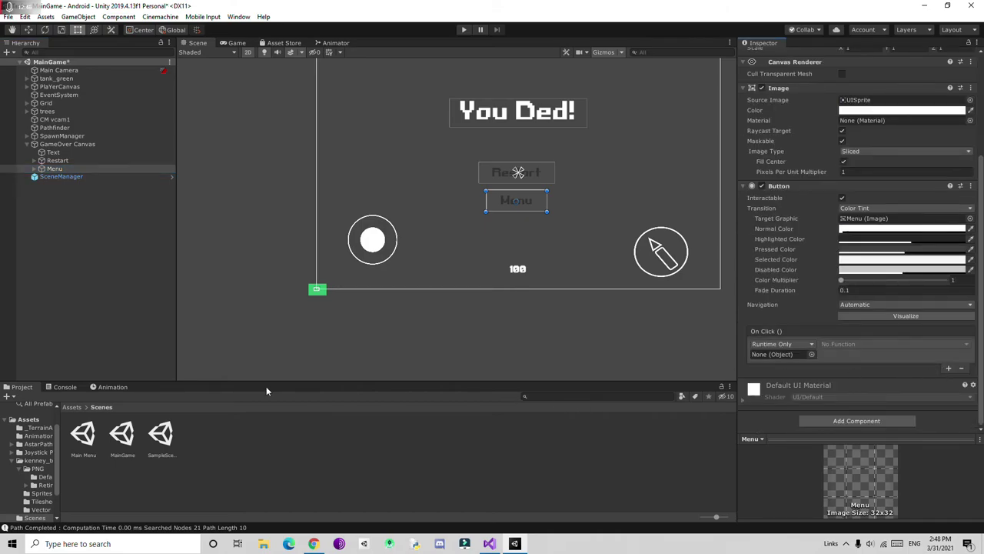
drag(38, 176, 792, 354)
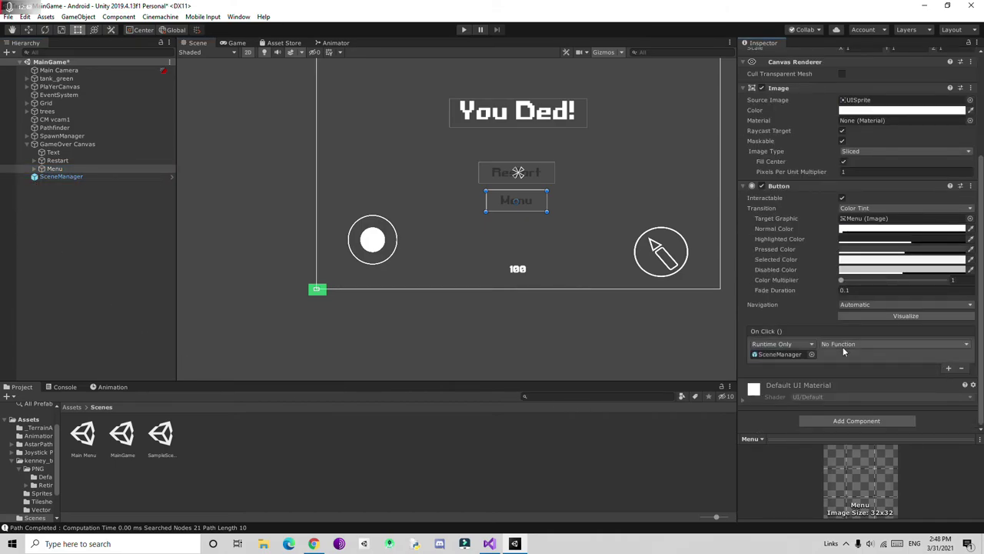
click(844, 345)
mouse_move(858, 393)
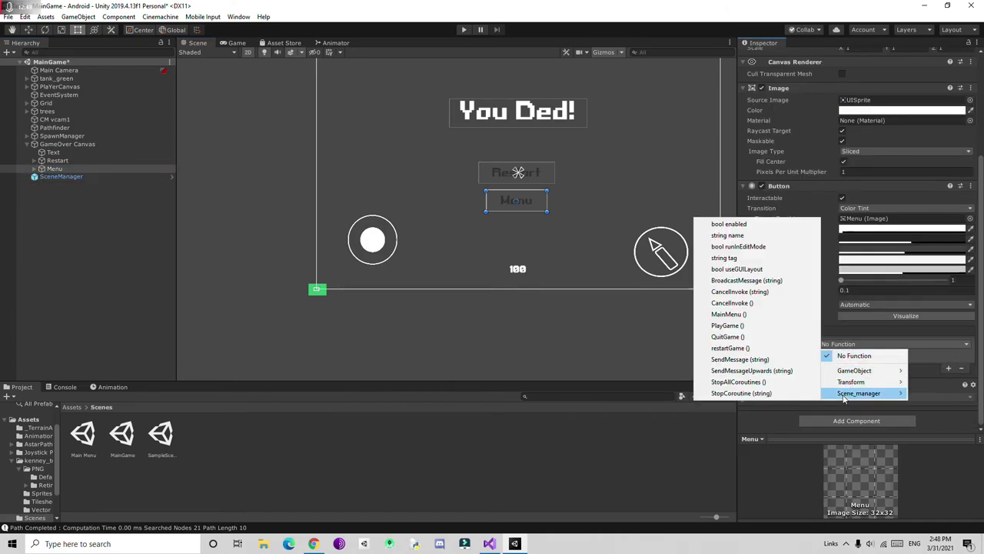
click(737, 315)
Step: Run the game to test the game-over Menu button and the main menu's Play button, and stop play mode
click(73, 407)
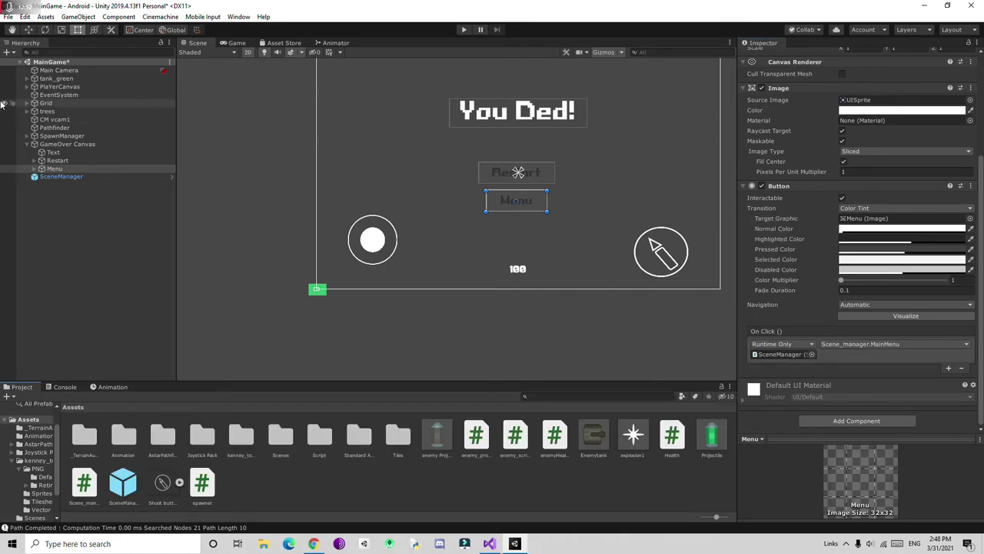
click(27, 144)
click(67, 144)
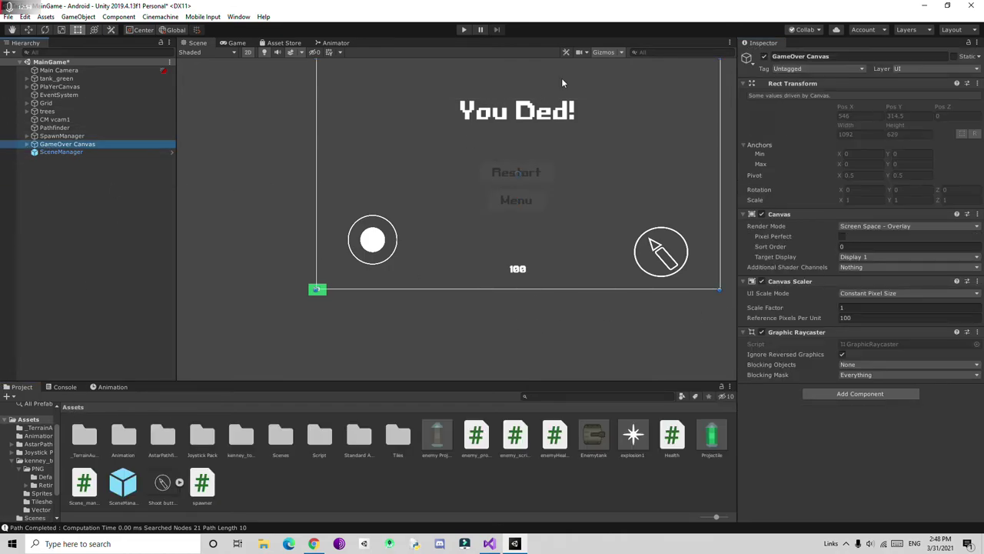
click(464, 30)
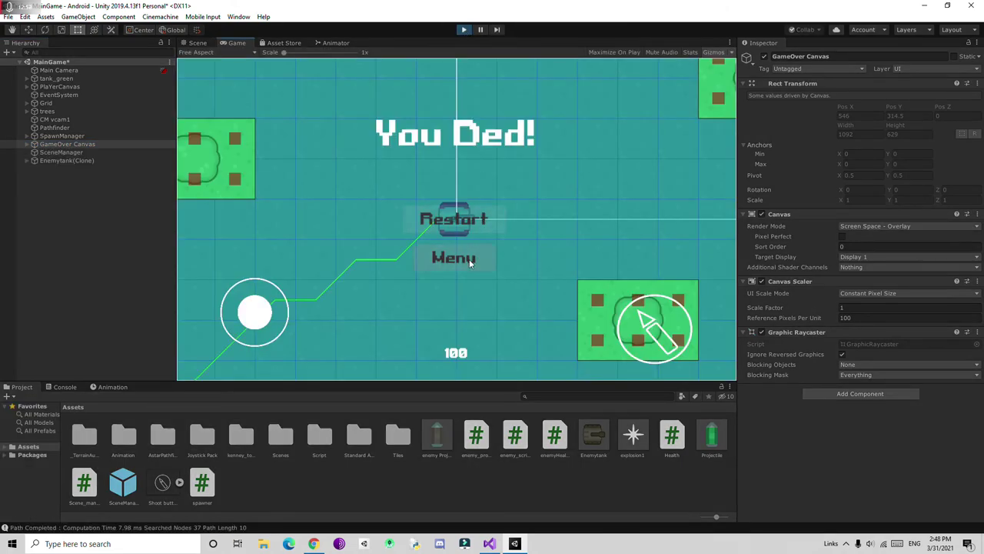
click(454, 260)
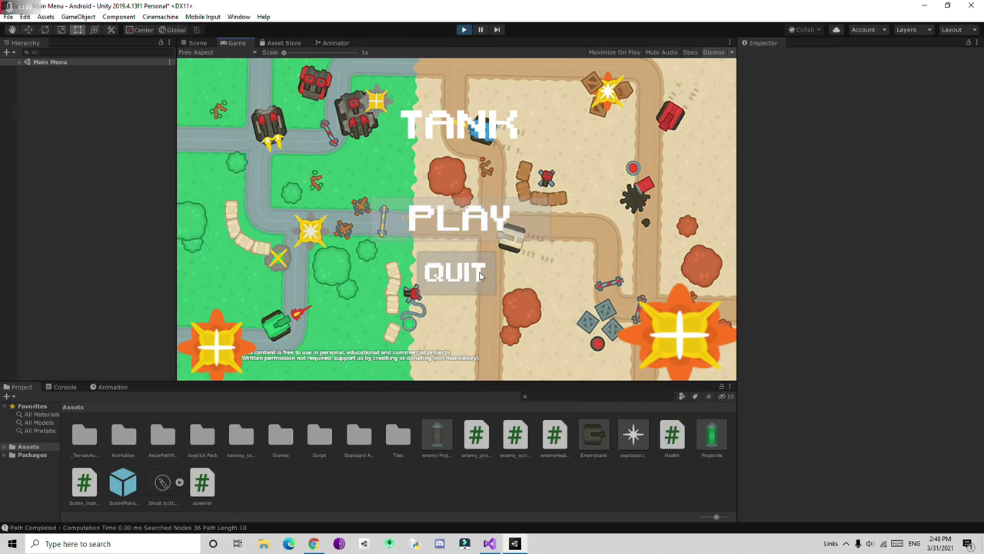
click(500, 221)
click(432, 218)
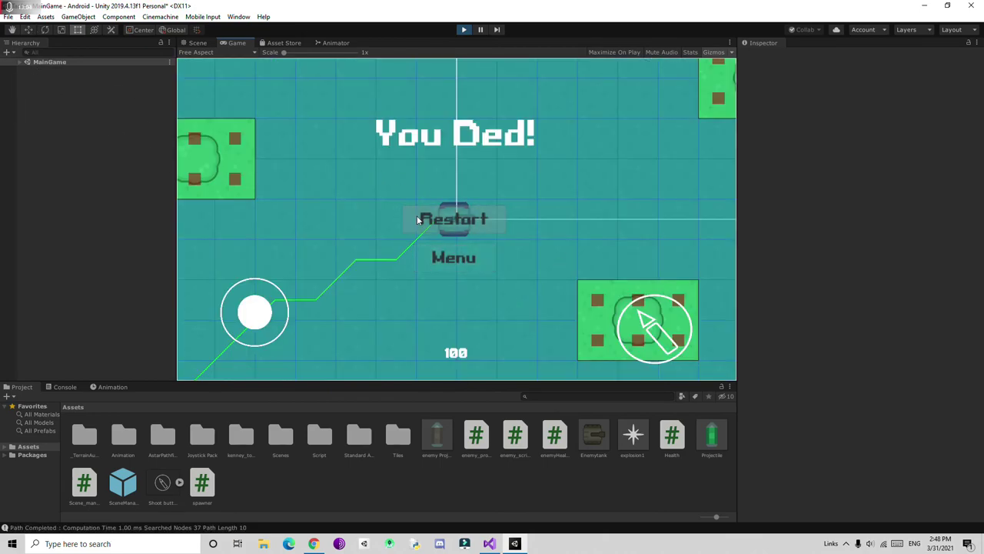
click(464, 30)
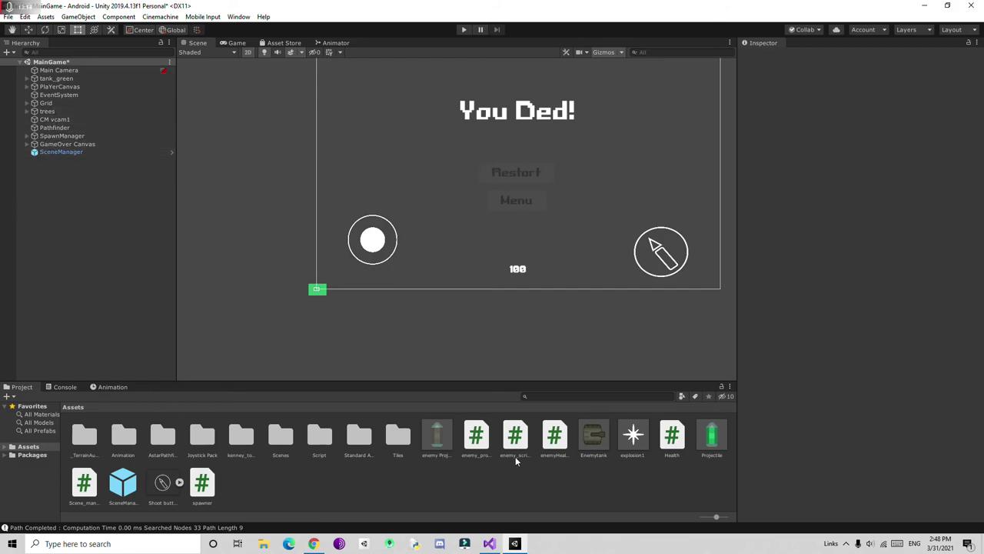
Step: Deactivate the GameOver Canvas object in the MainGame scene
click(63, 144)
click(765, 57)
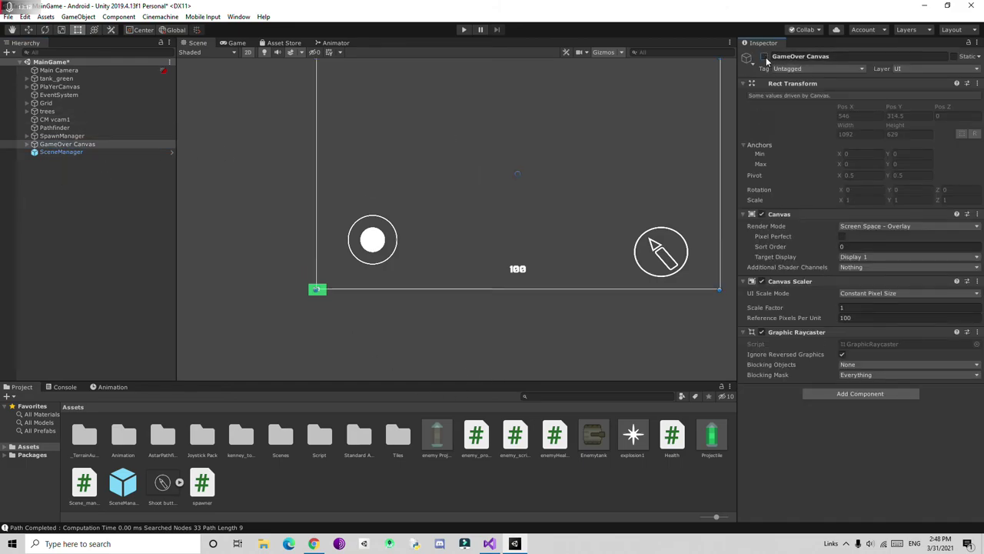
Step: Set the GameOver Canvas's UI Scale Mode to Scale With Screen Size and leave the object deactivated
click(765, 57)
click(764, 57)
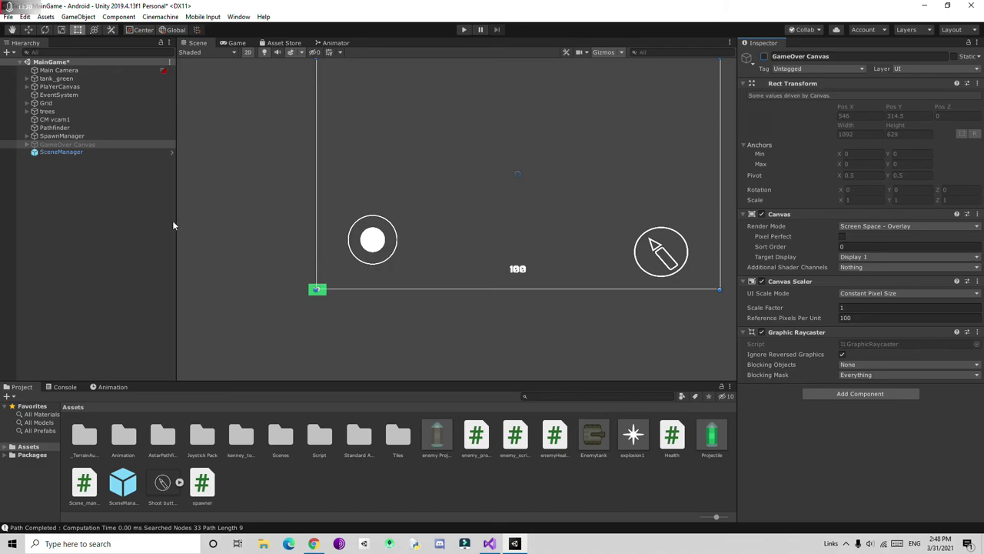
click(890, 293)
click(876, 312)
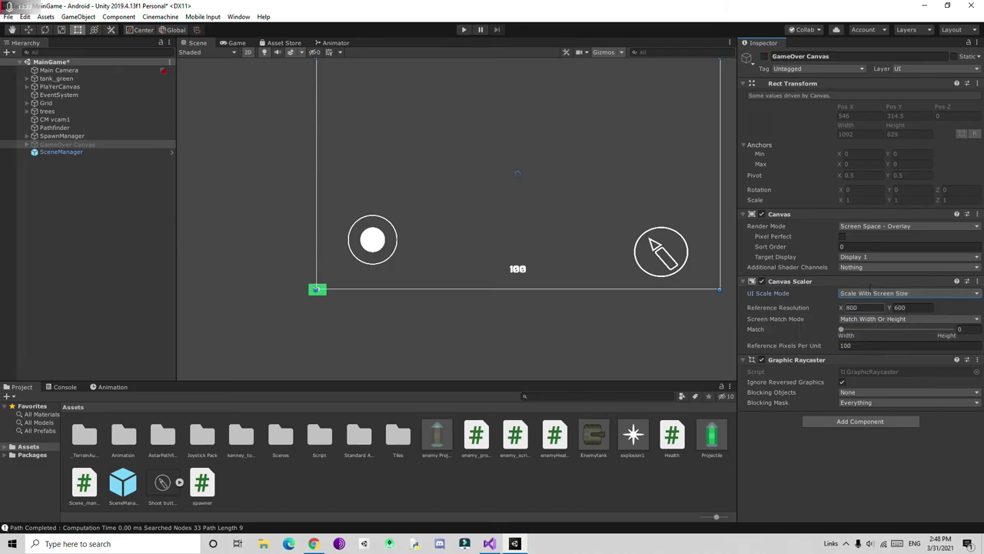
click(764, 57)
click(764, 57)
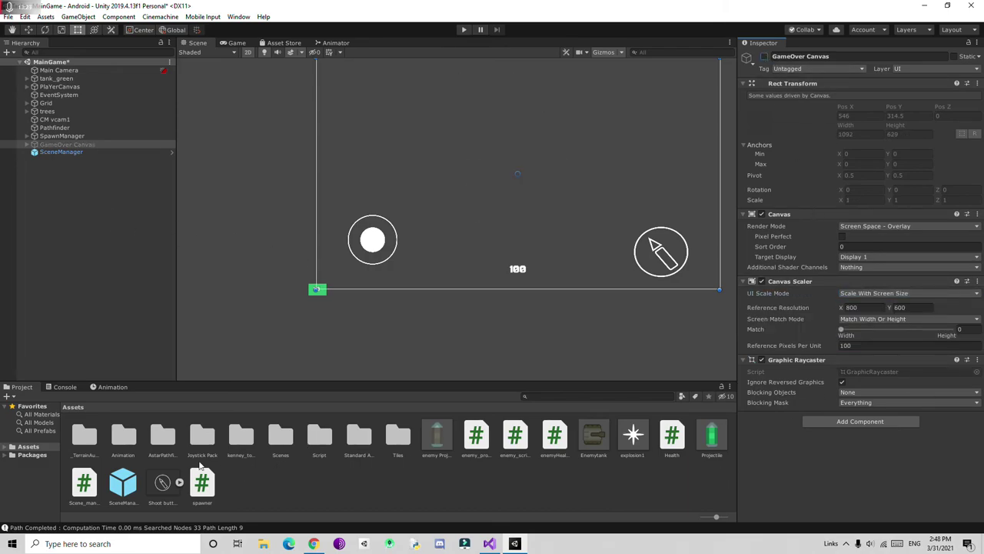
Step: Open the Health script in Visual Studio and add an empty line after the Destroy call in Die()
click(673, 437)
double_click(671, 442)
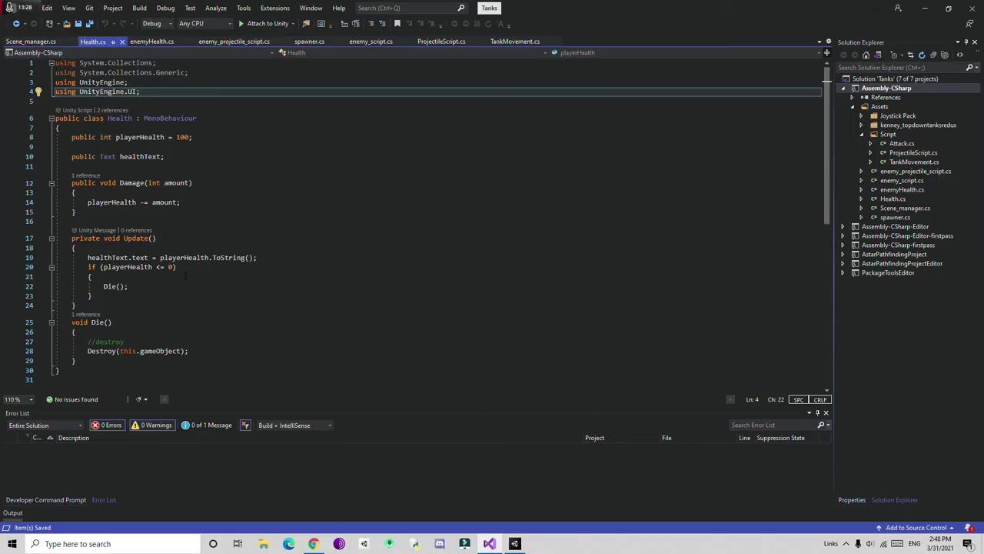
click(206, 351)
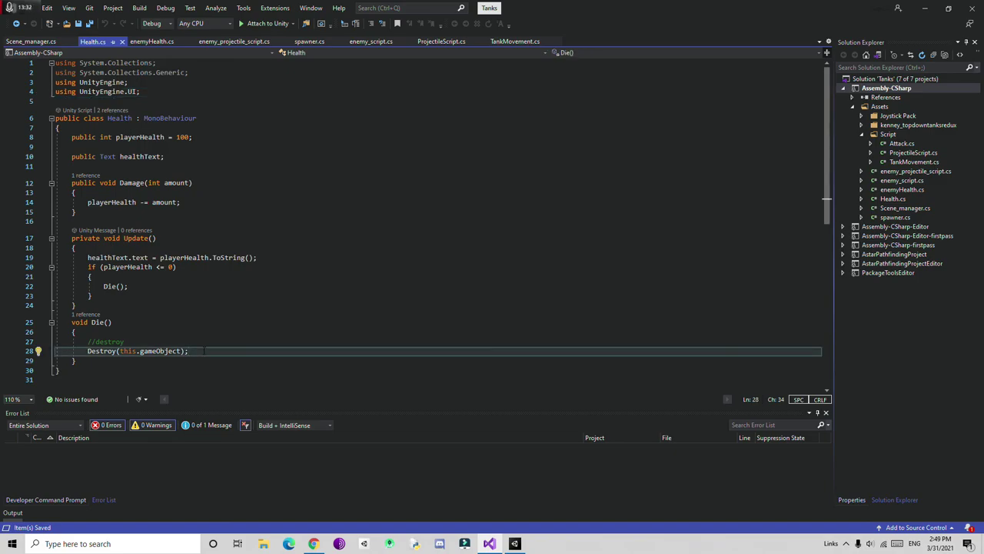
key(Return)
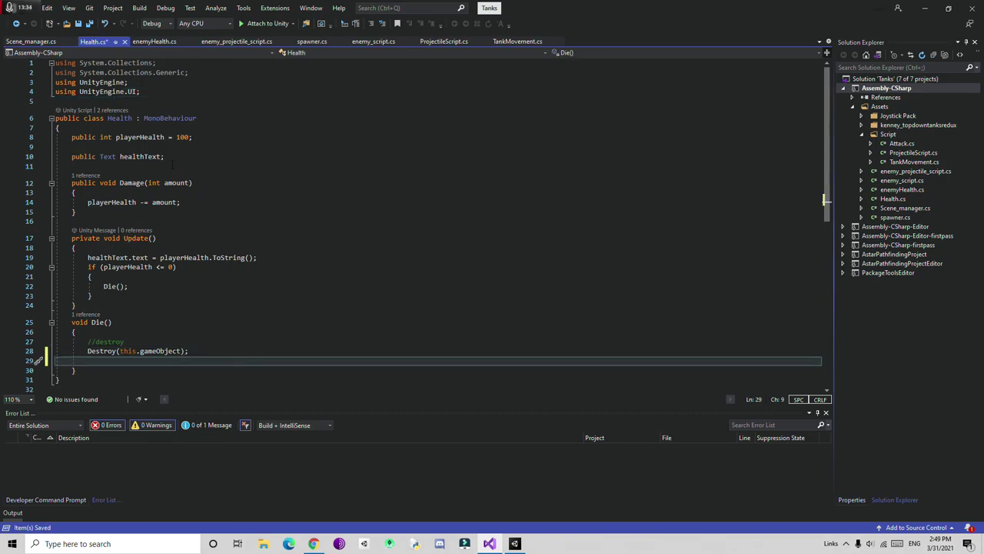
Step: Declare a public GameObject field named gameOverScreen below the healthText field in the Health class
click(175, 159)
key(Return)
text(publi)
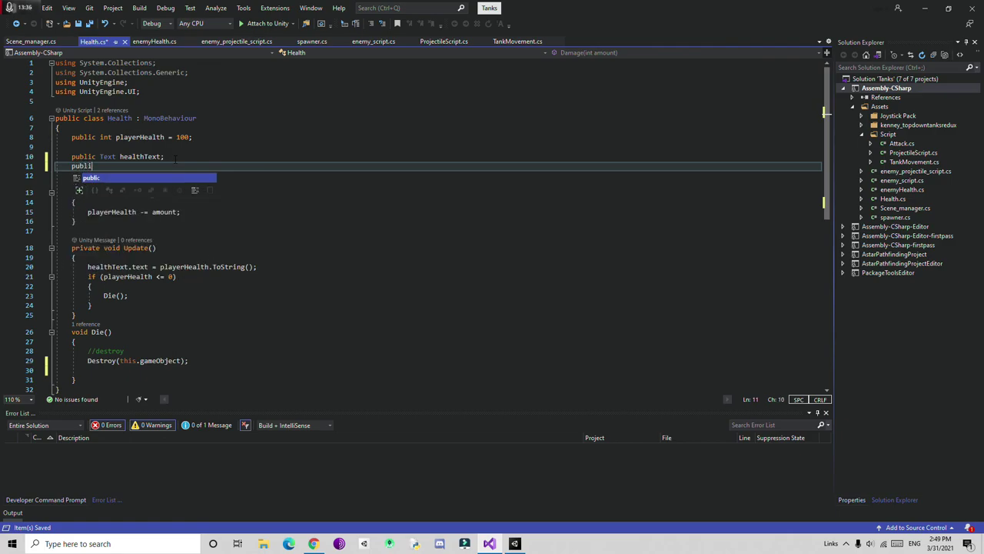
text(c GAme)
key(Tab)
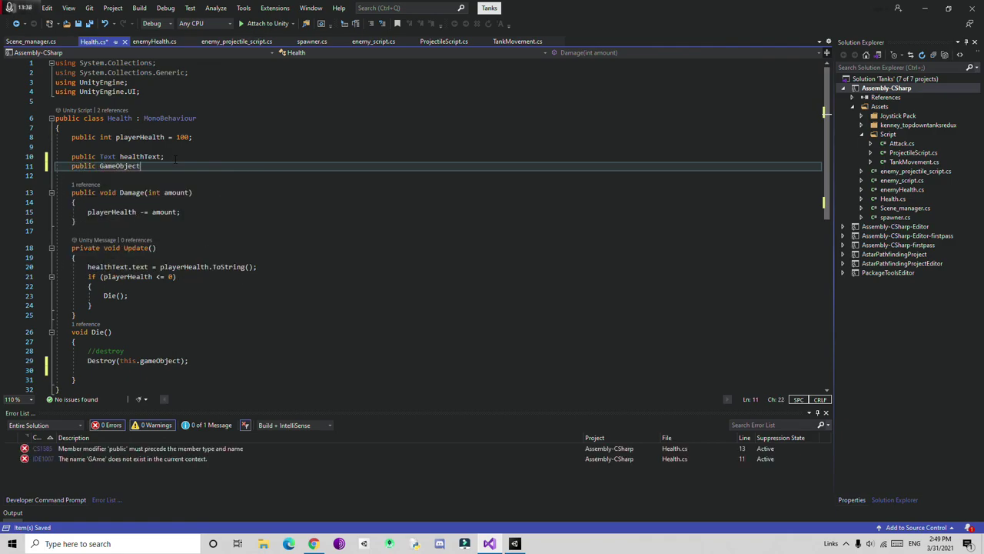
text(gameOv)
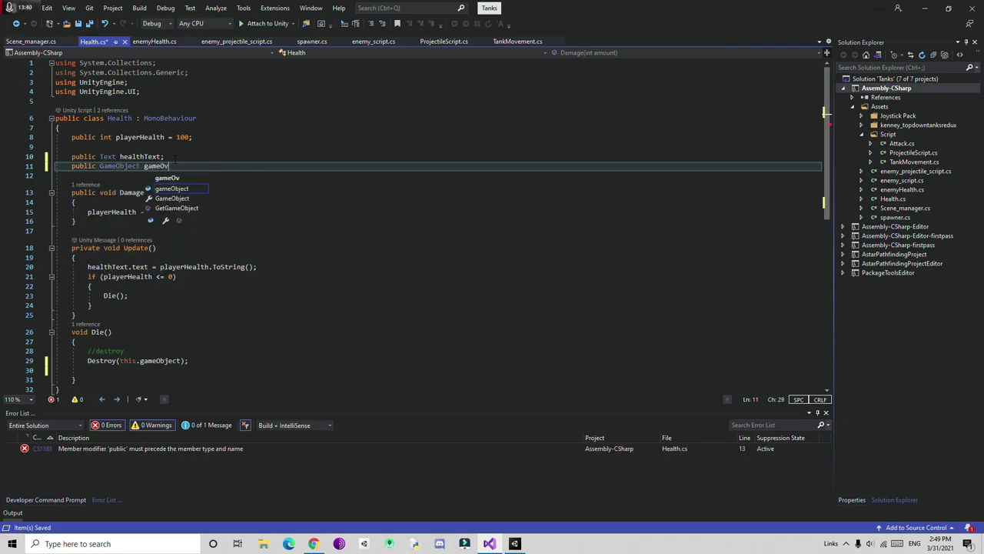
text(erScreen)
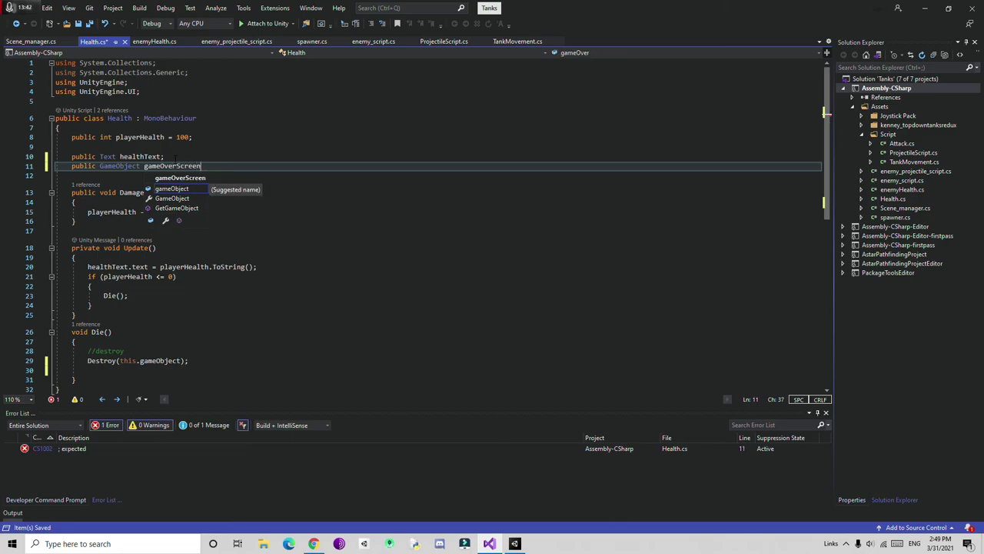
text(;)
Step: Add gameOverScreen.SetActive(true); after the Destroy call in Die() and save the script
scroll(139, 343, down, 1)
click(139, 344)
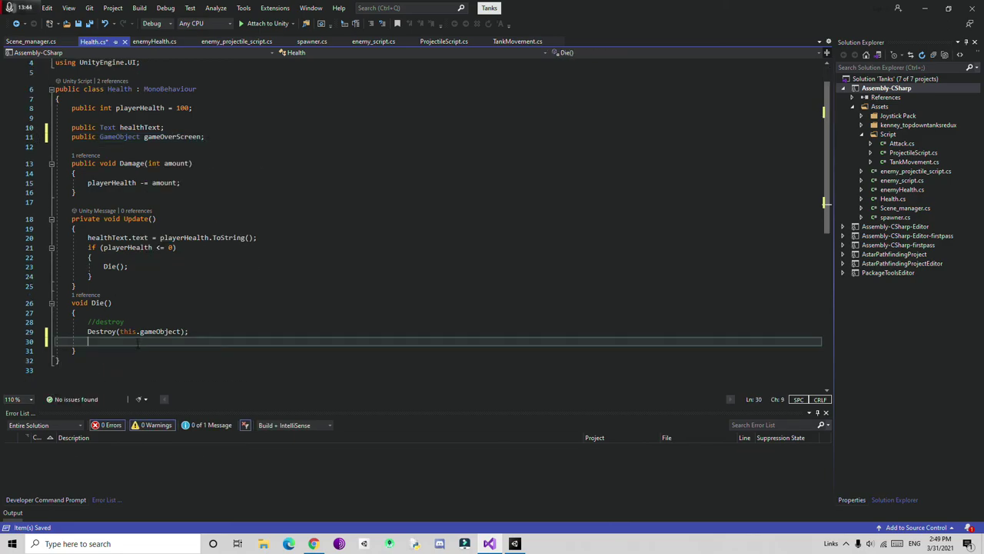
text(gameObje)
text(v)
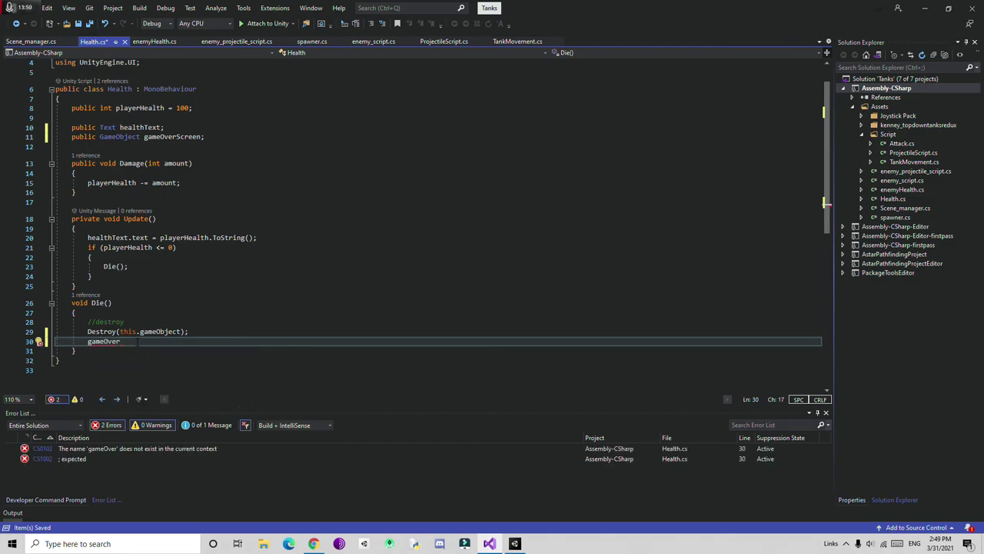
text(erScre)
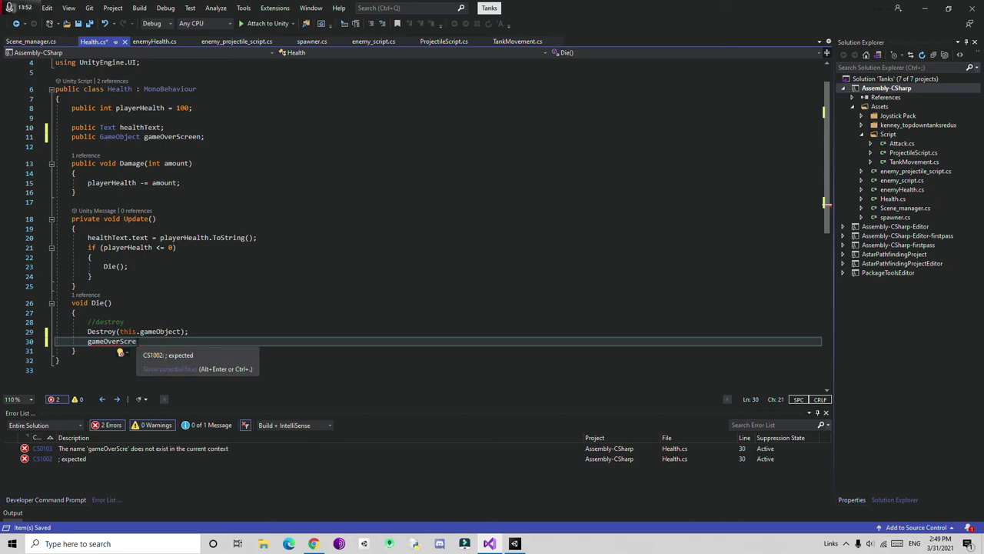
text(en.)
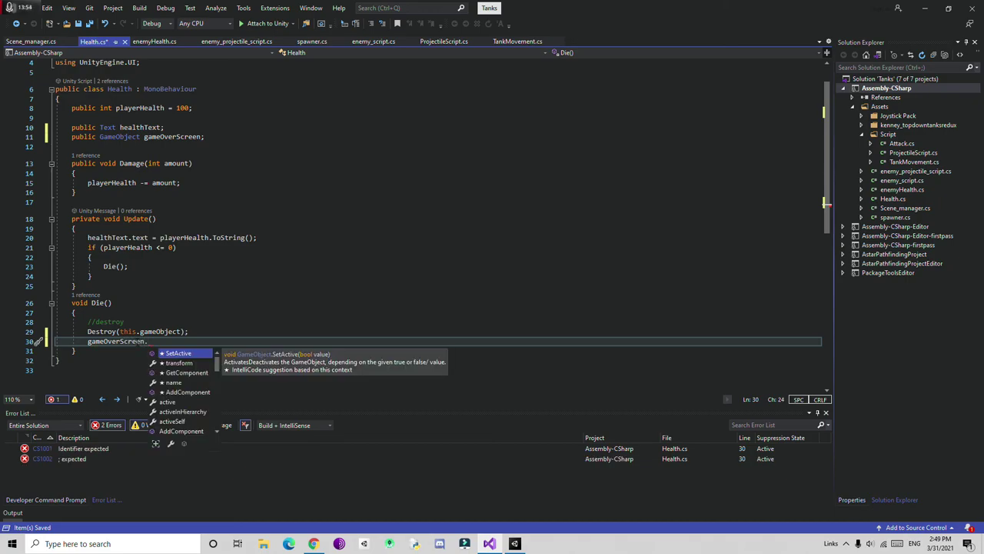
text(SetActive(T)
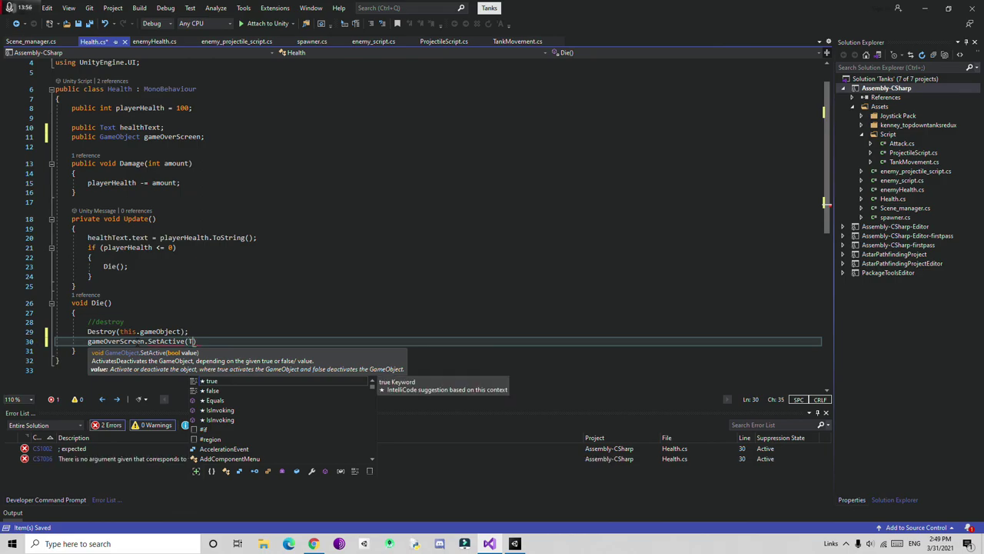
text(ru);)
key(ctrl+s)
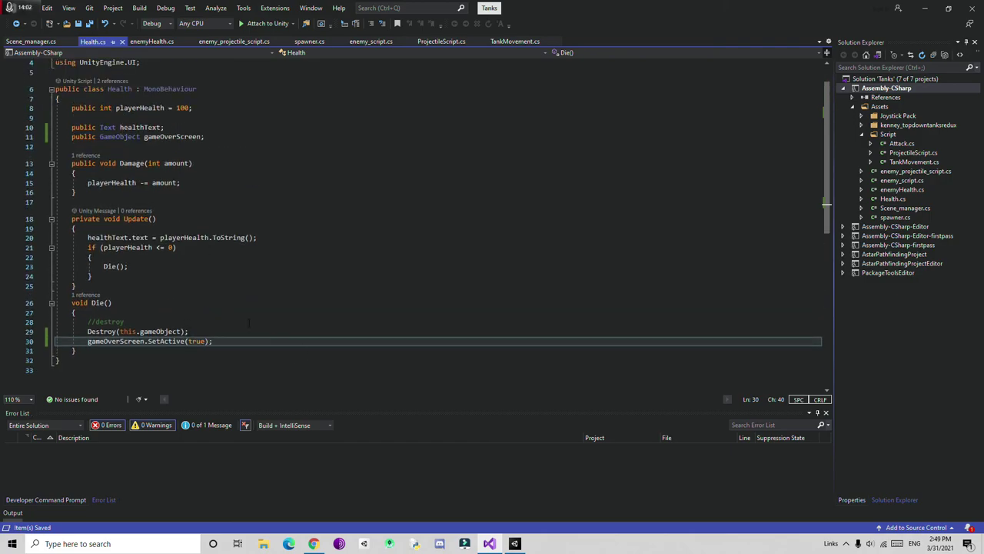
Step: Declare a public GameObject field named PlayerCanvas below the gameOverScreen field
click(213, 137)
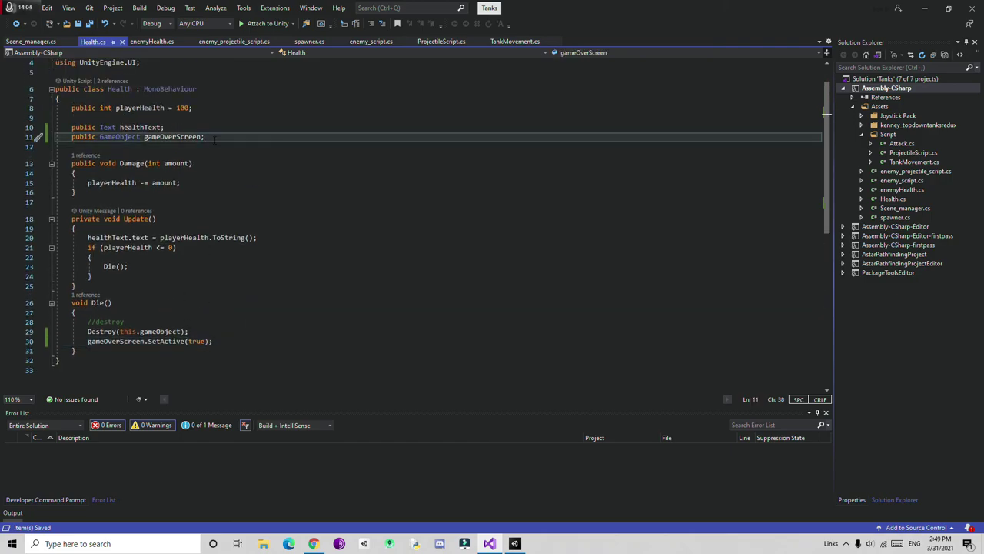
key(Return)
text(pu)
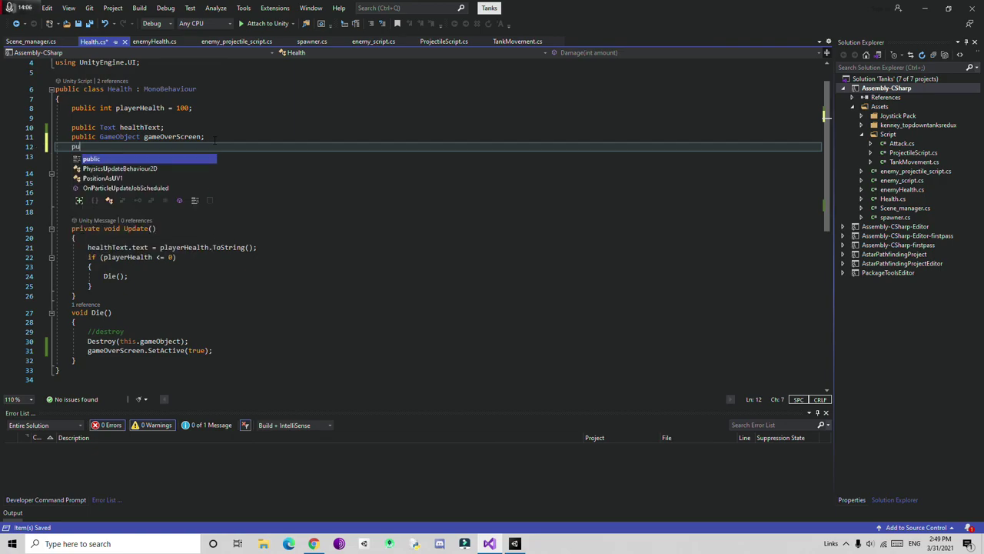
text(blic Ga)
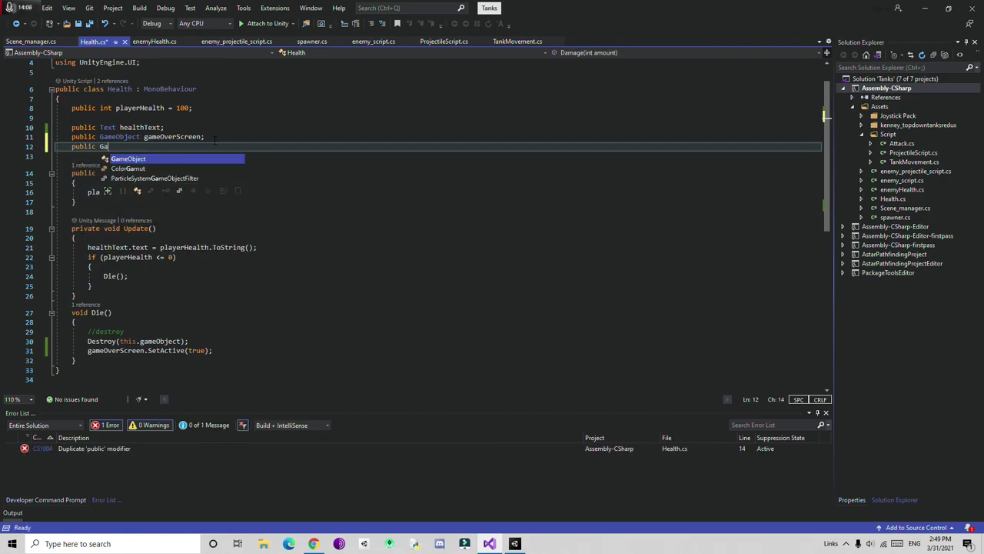
text(meObject P)
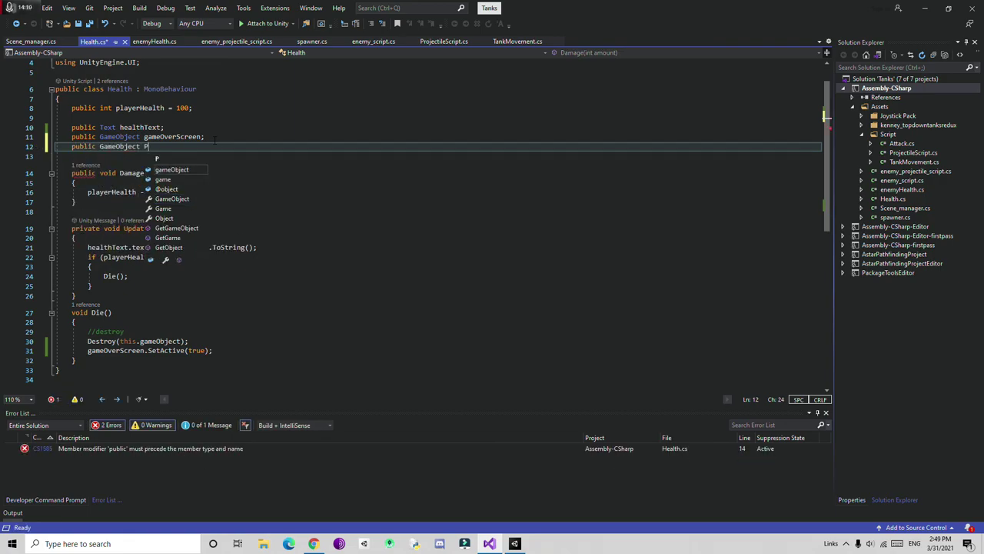
text(alye)
key(BackSpace)
key(BackSpace)
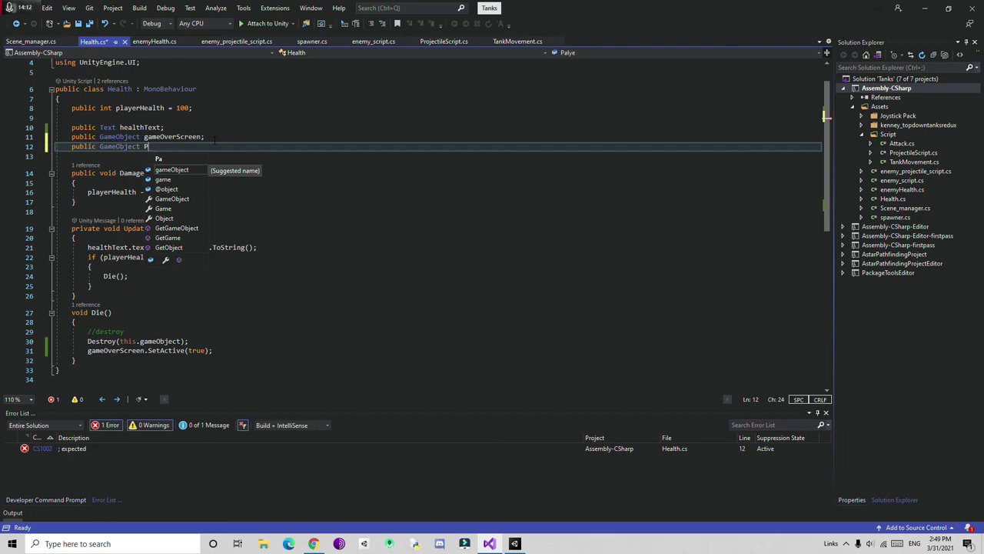
text(yerCanvas;)
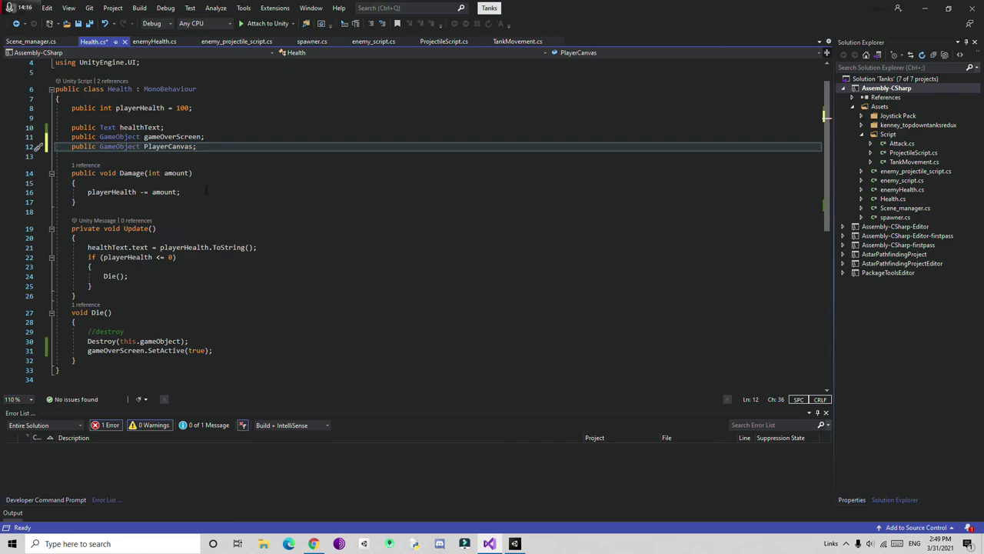
Step: Add PlayerCanvas.SetActive(false); at the end of Die() and save the Health script
scroll(231, 320, down, 1)
click(231, 322)
key(Return)
text(PlayerCanvas)
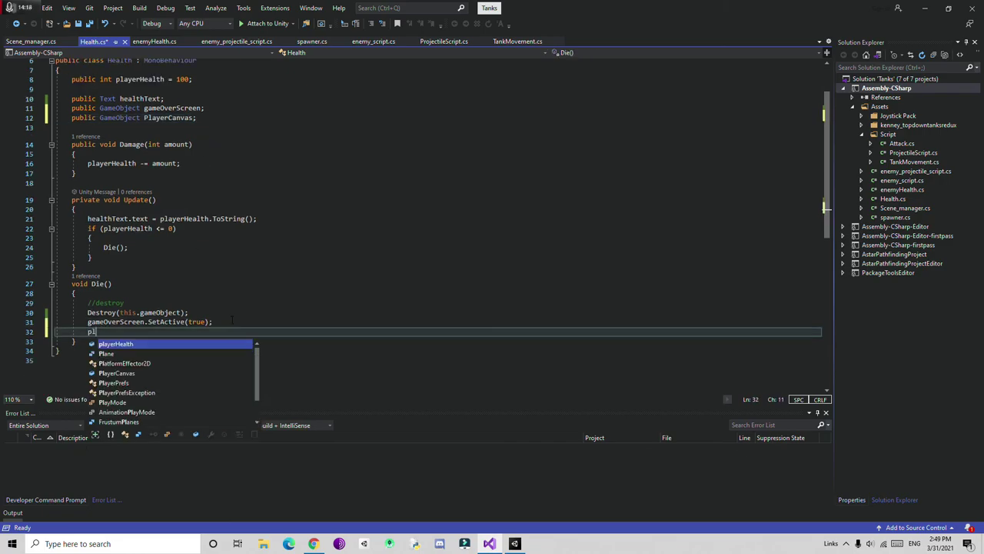
text(.)
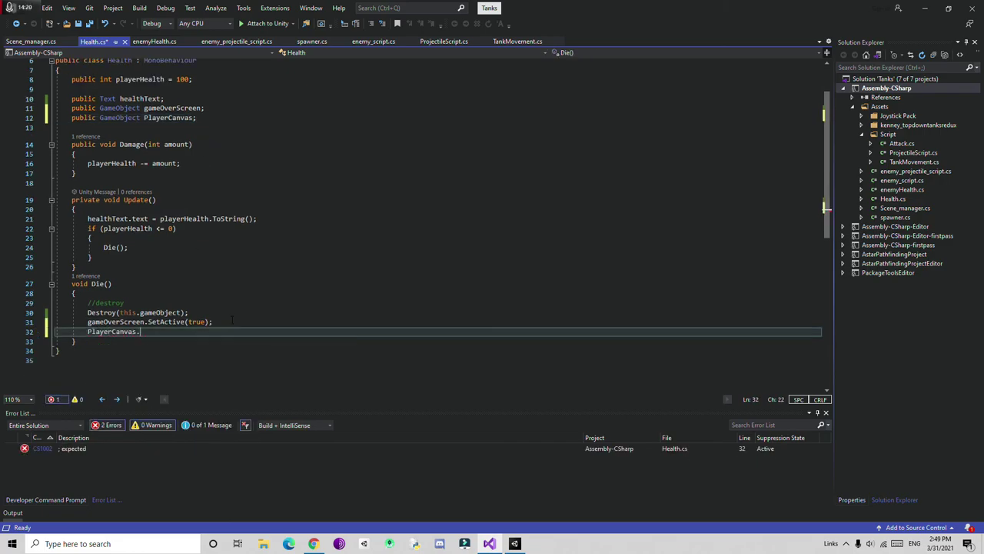
text(SetActive(false);)
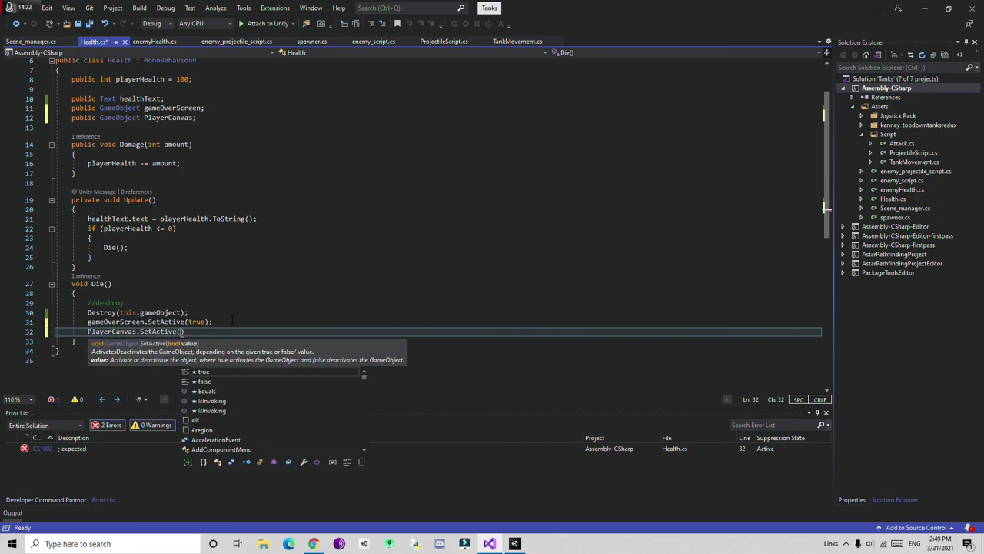
key(ctrl+s)
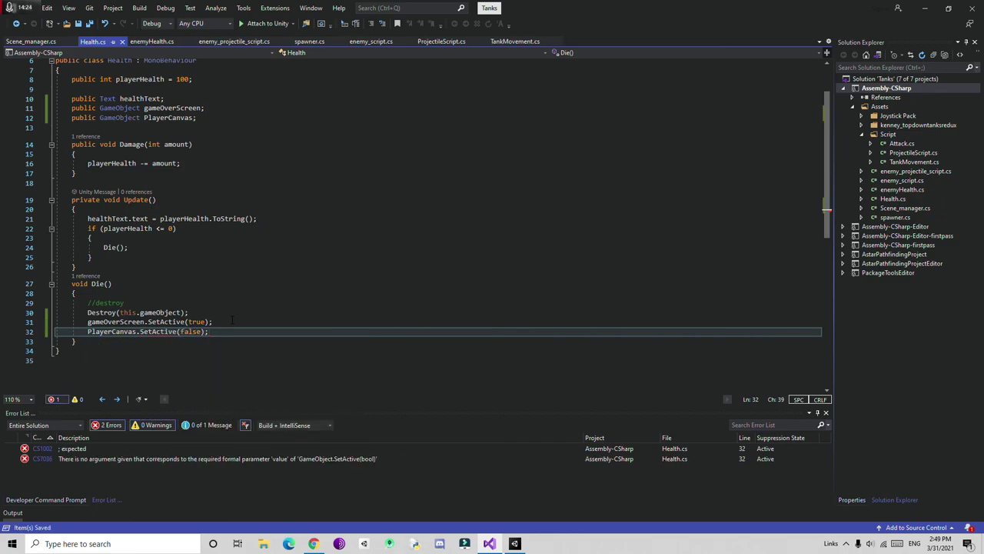
Step: Switch to Unity and assign GameOver Canvas as Game Over Screen and PlaYerCanvas as Player Canvas in tank_green's Health component
click(515, 543)
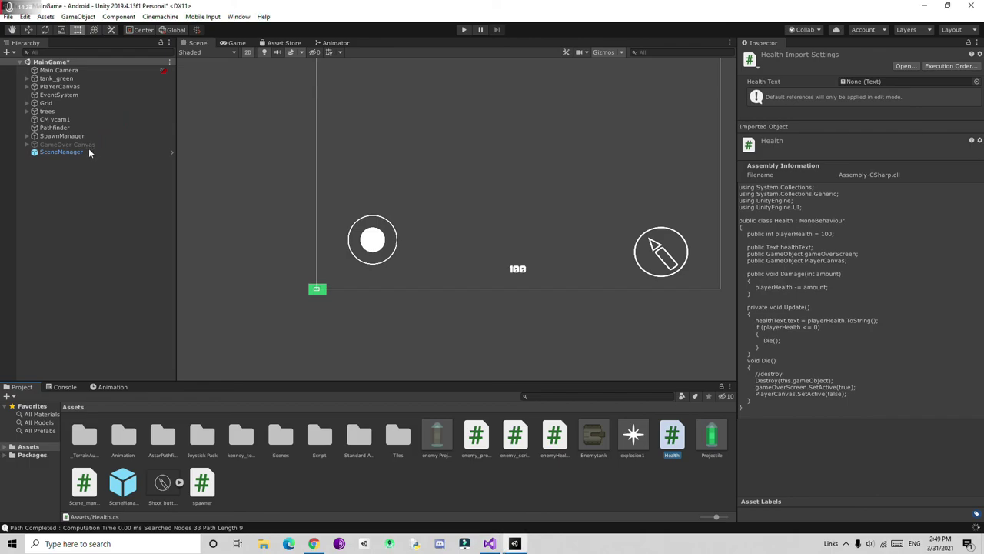
click(53, 79)
scroll(896, 342, down, 10)
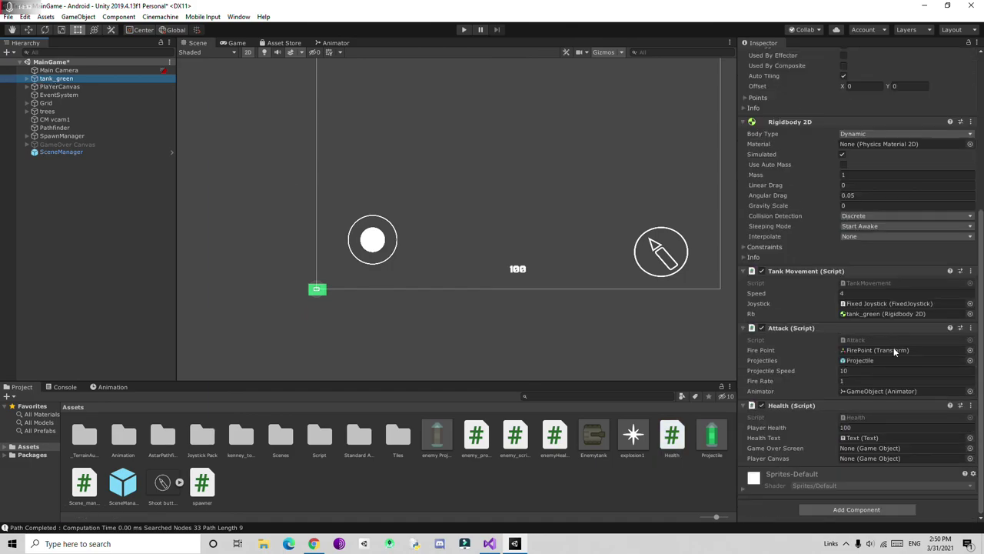
mouse_move(68, 144)
mouse_down()
mouse_move(492, 323)
mouse_move(884, 448)
mouse_up()
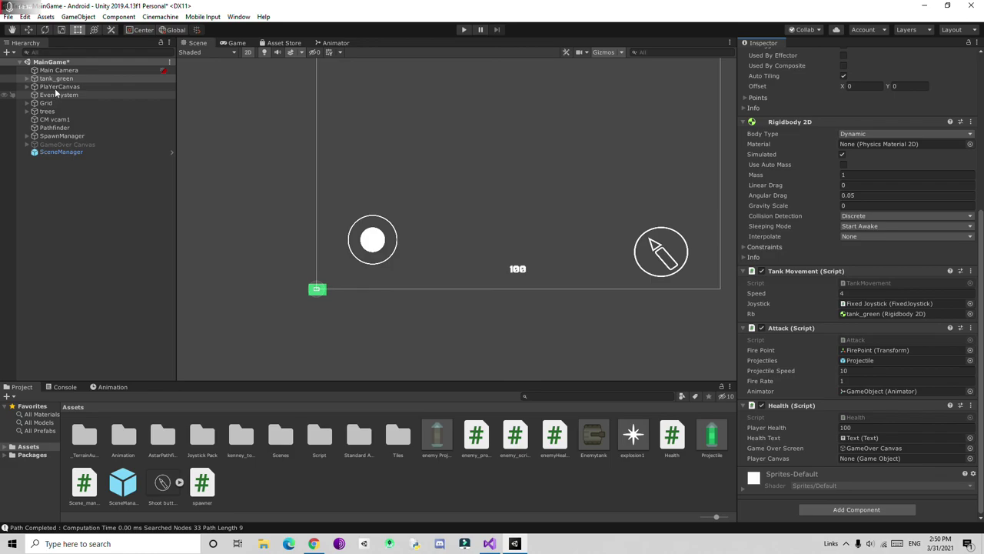
drag(55, 88, 900, 458)
Step: Run the game, drive the tank until it dies, restart from the game-over screen, and stop play mode
click(462, 31)
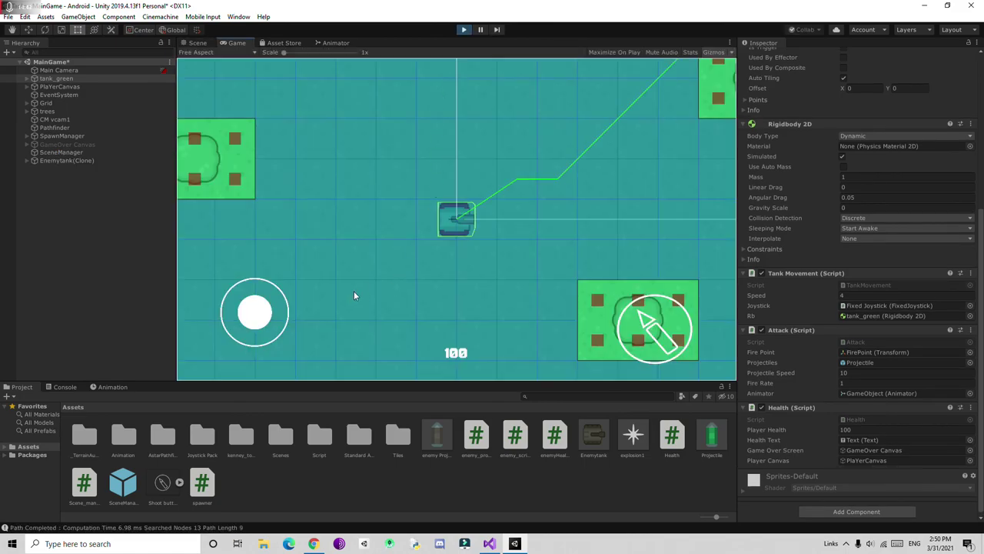
drag(260, 317, 324, 266)
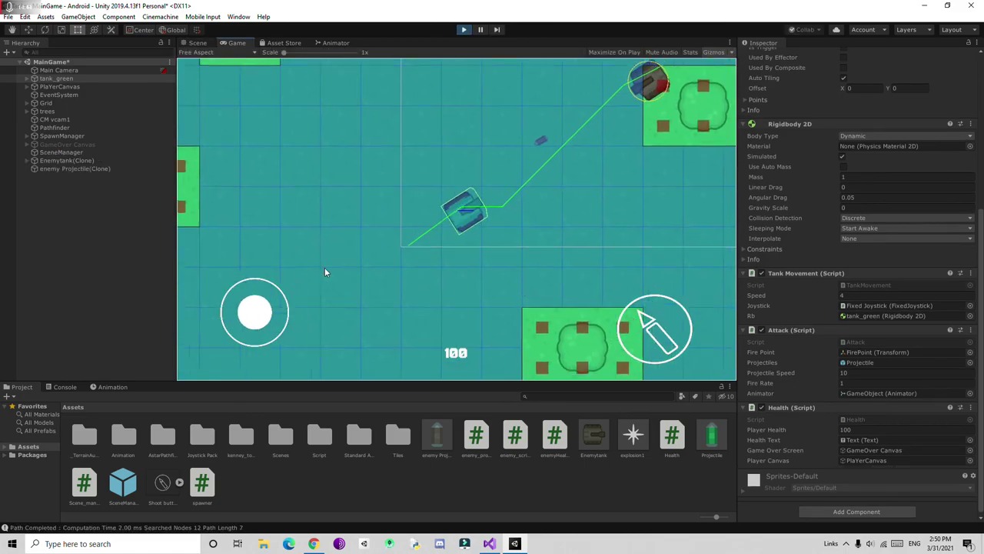
mouse_move(254, 311)
mouse_down()
mouse_move(226, 292)
mouse_move(254, 311)
mouse_move(267, 343)
mouse_move(289, 298)
mouse_move(74, 305)
mouse_move(357, 135)
mouse_move(254, 329)
mouse_move(281, 249)
mouse_move(301, 308)
mouse_move(155, 306)
mouse_move(261, 355)
mouse_move(303, 258)
mouse_up()
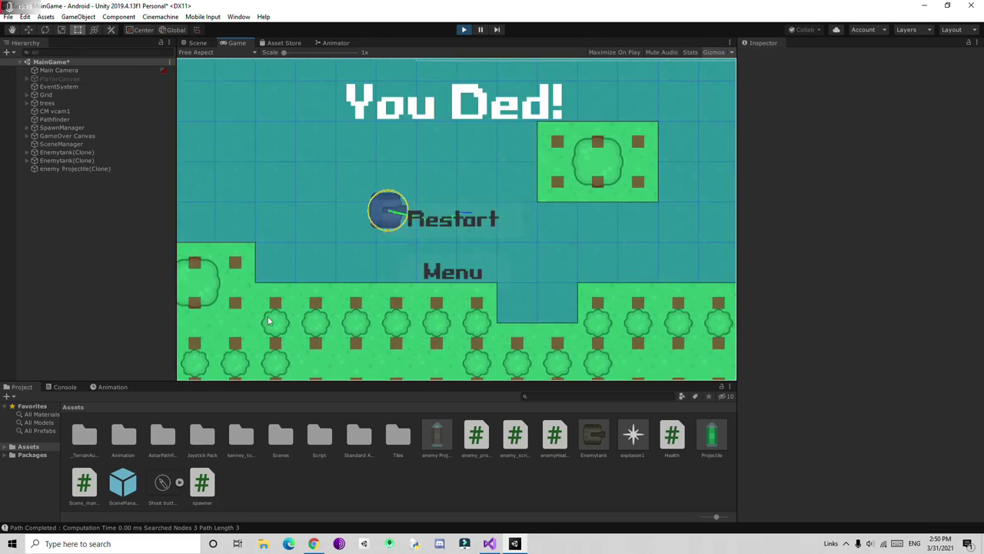
click(426, 219)
drag(255, 310, 313, 363)
key(ctrl+p)
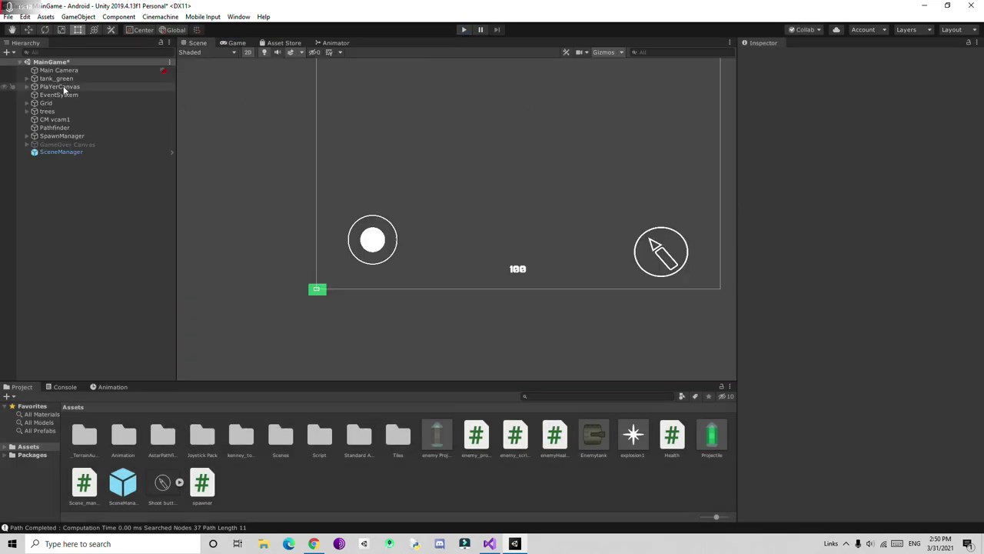